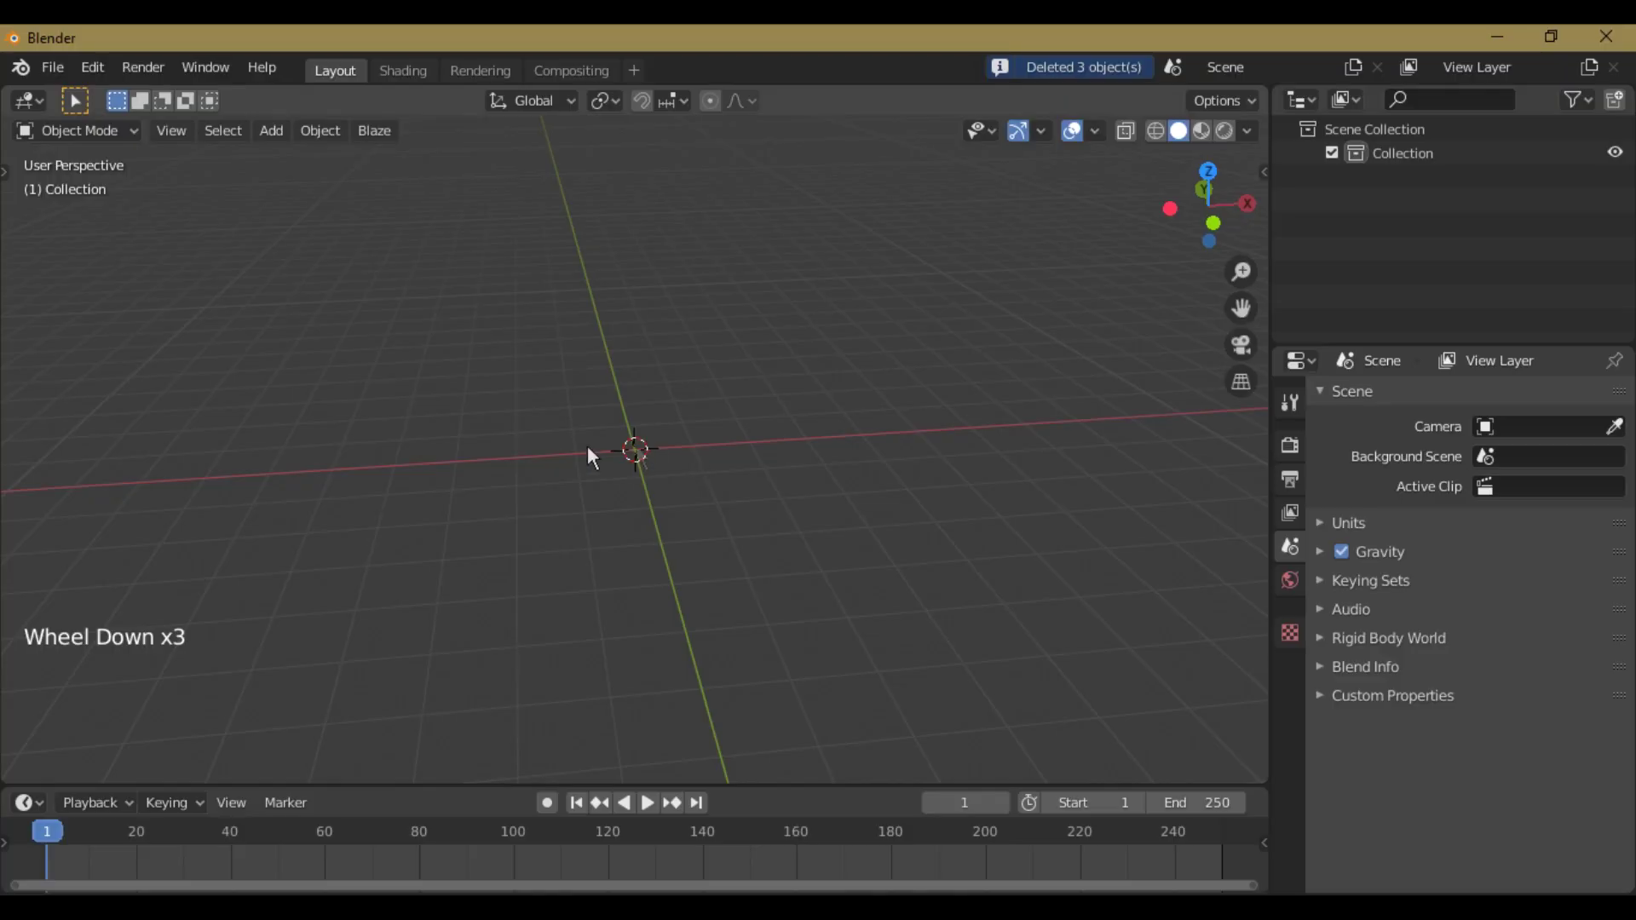
# Step: Orbit the view around the now-empty scene
pyautogui.moveTo(1208, 207); pyautogui.dragTo(1225, 220)
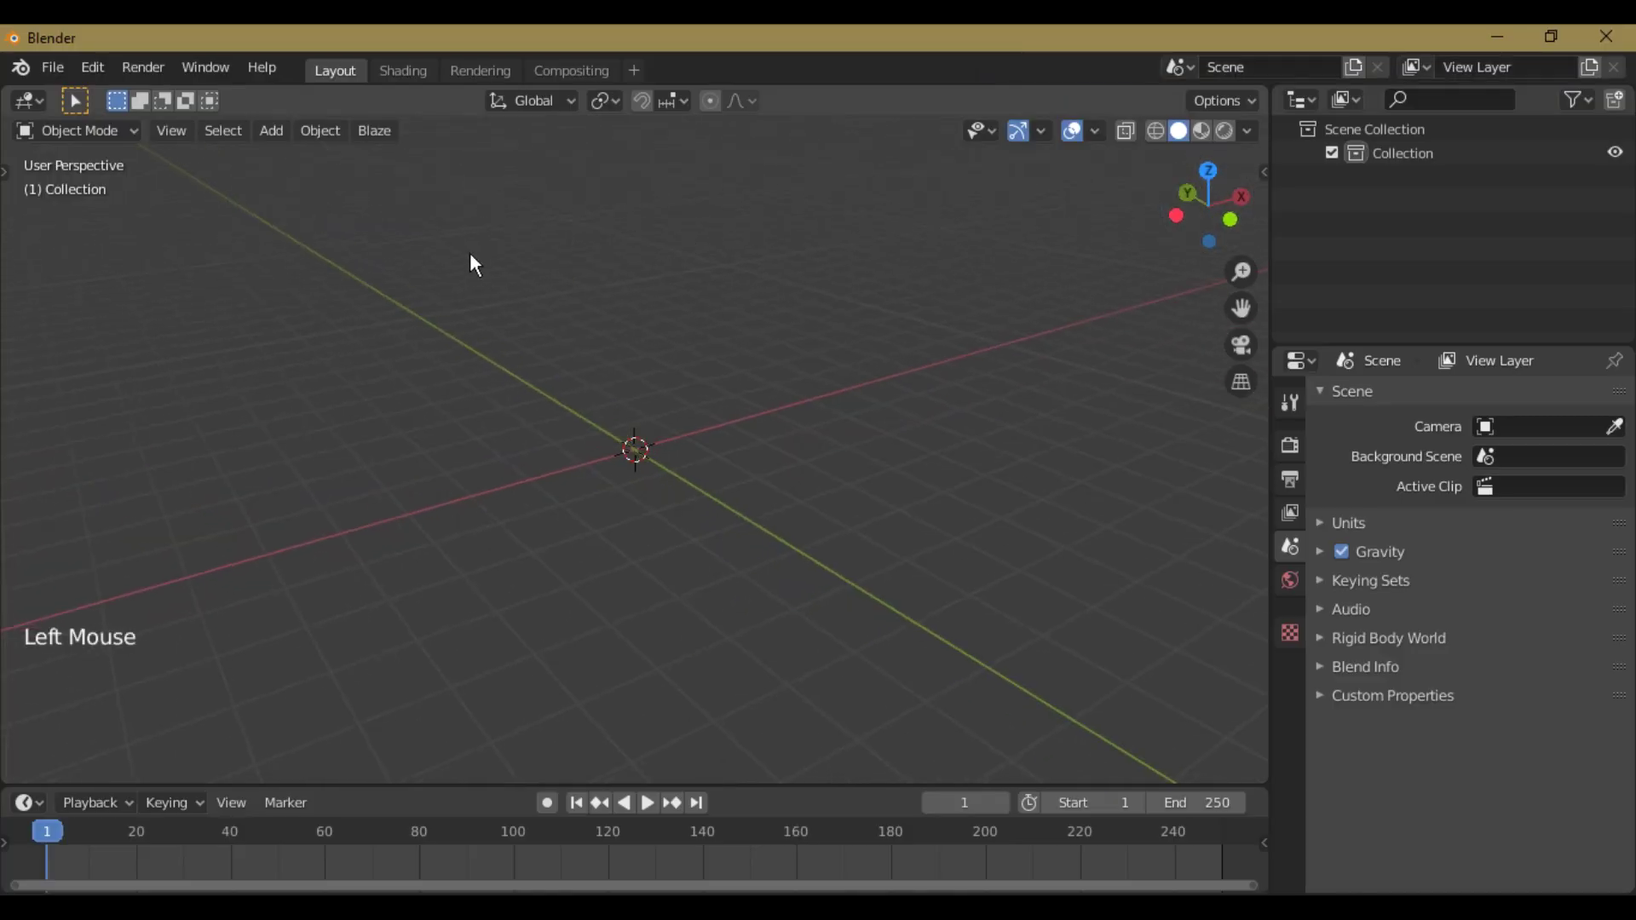
# Step: Add a circle mesh and fill it with a face in Edit Mode
pyautogui.hotkey('shift', 'a')
pyautogui.moveTo(469, 252)
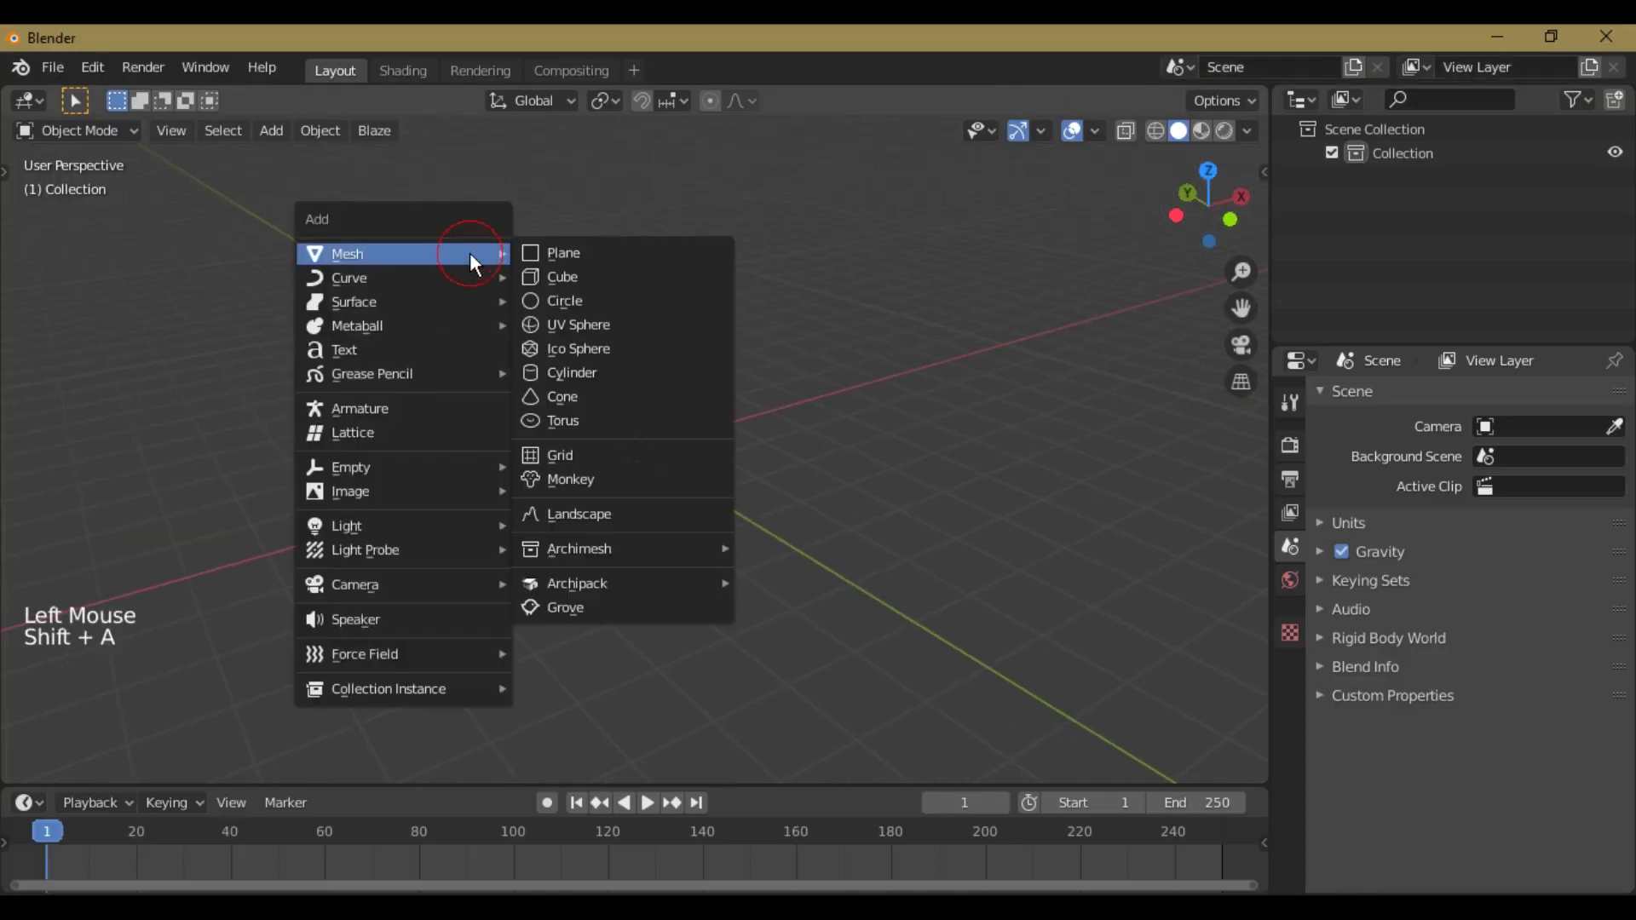
pyautogui.click(550, 302)
pyautogui.scroll(4, 697, 409)
pyautogui.press('Tab')
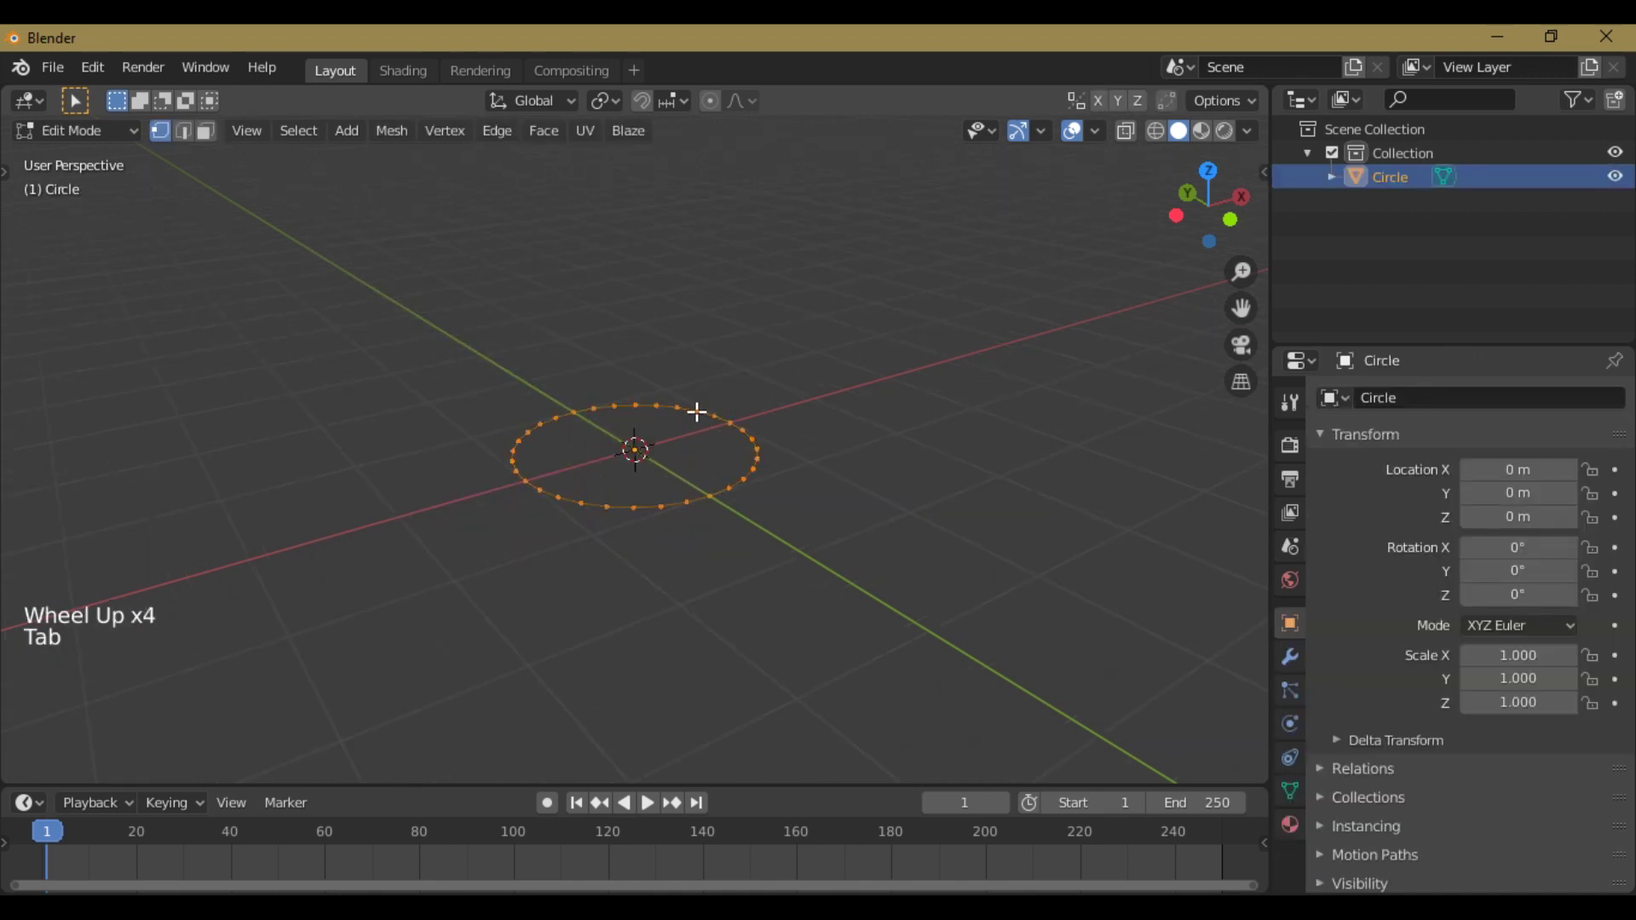
pyautogui.press('f')
pyautogui.press('Tab')
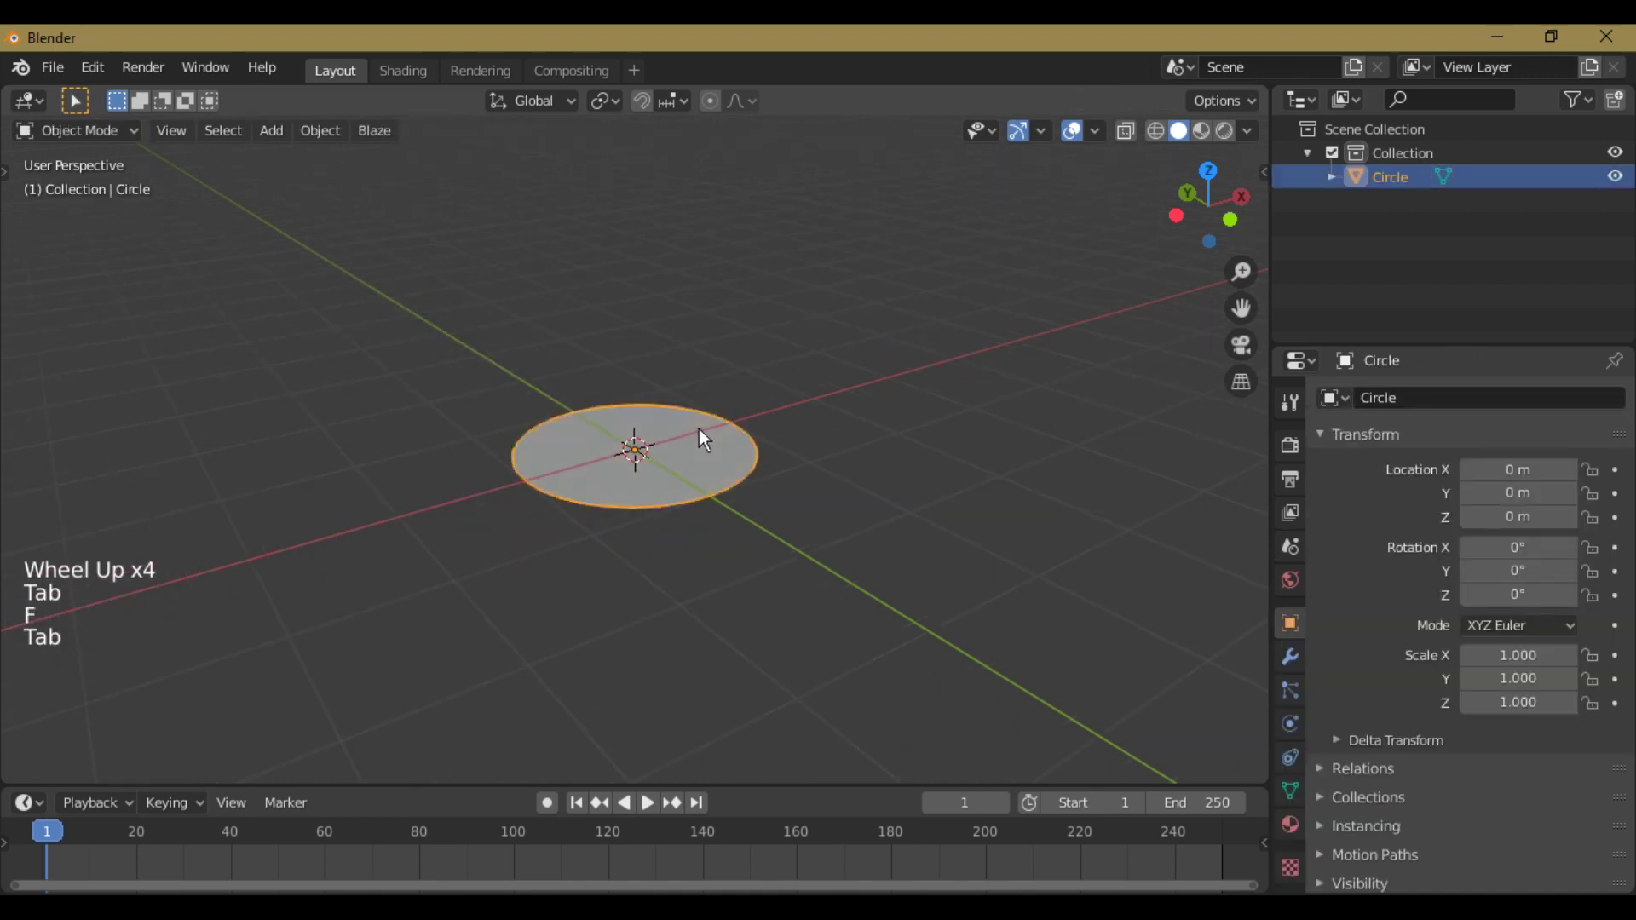
pyautogui.scroll(-4, 699, 428)
# Step: Turn the filled circle into a Quick Smoke emitter
pyautogui.click(322, 132)
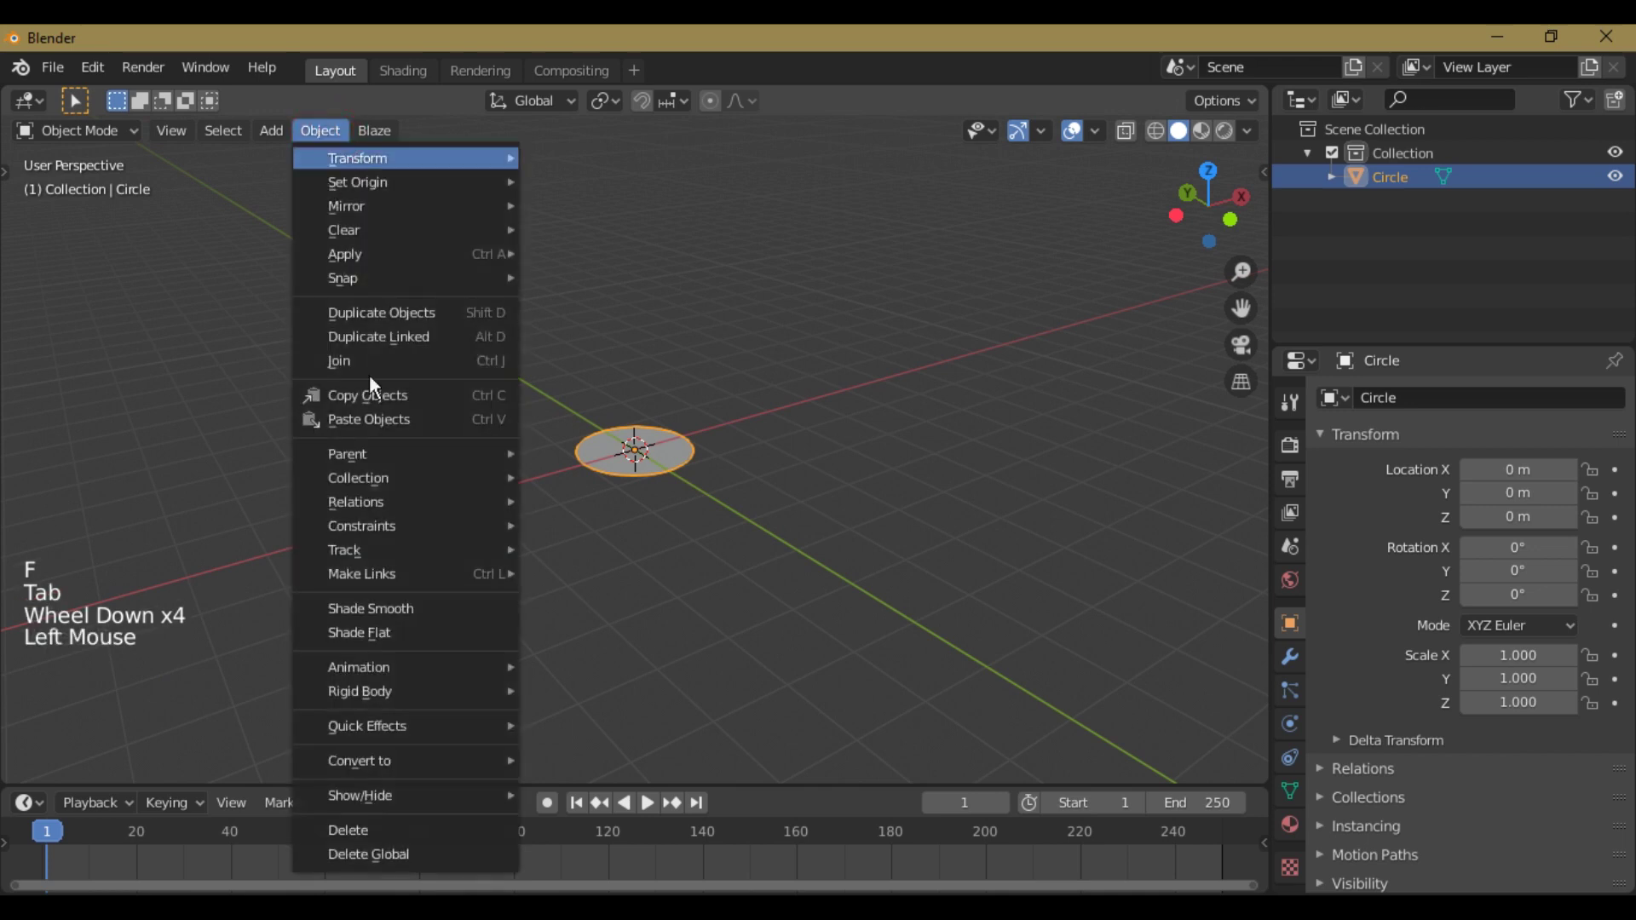
pyautogui.moveTo(395, 724)
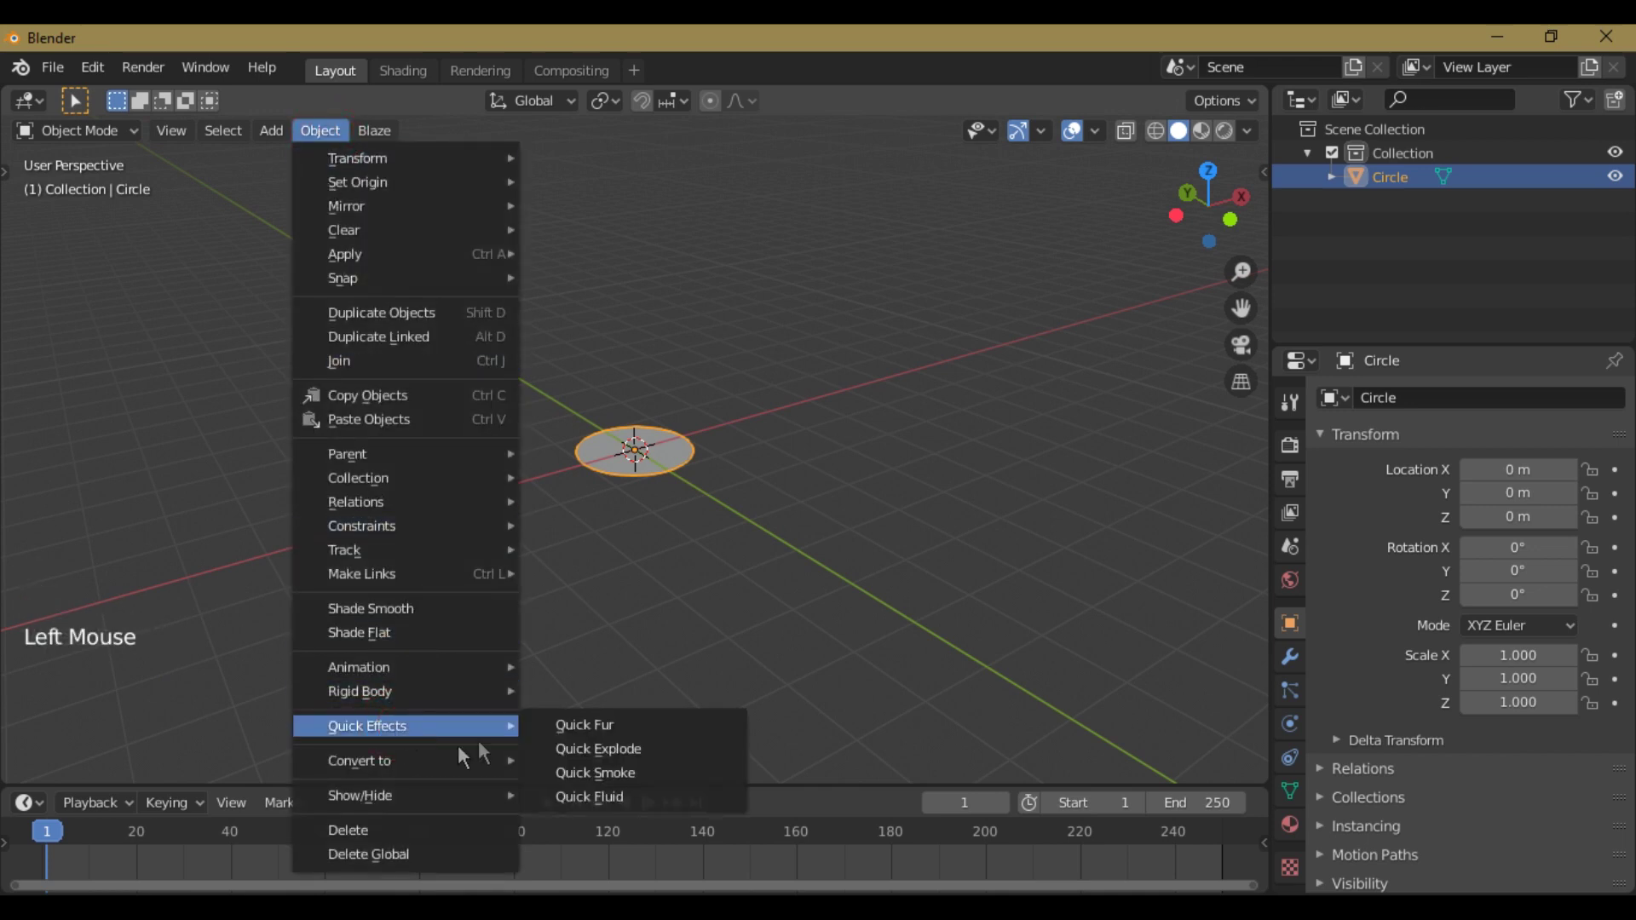
pyautogui.click(588, 774)
pyautogui.scroll(3, 581, 518)
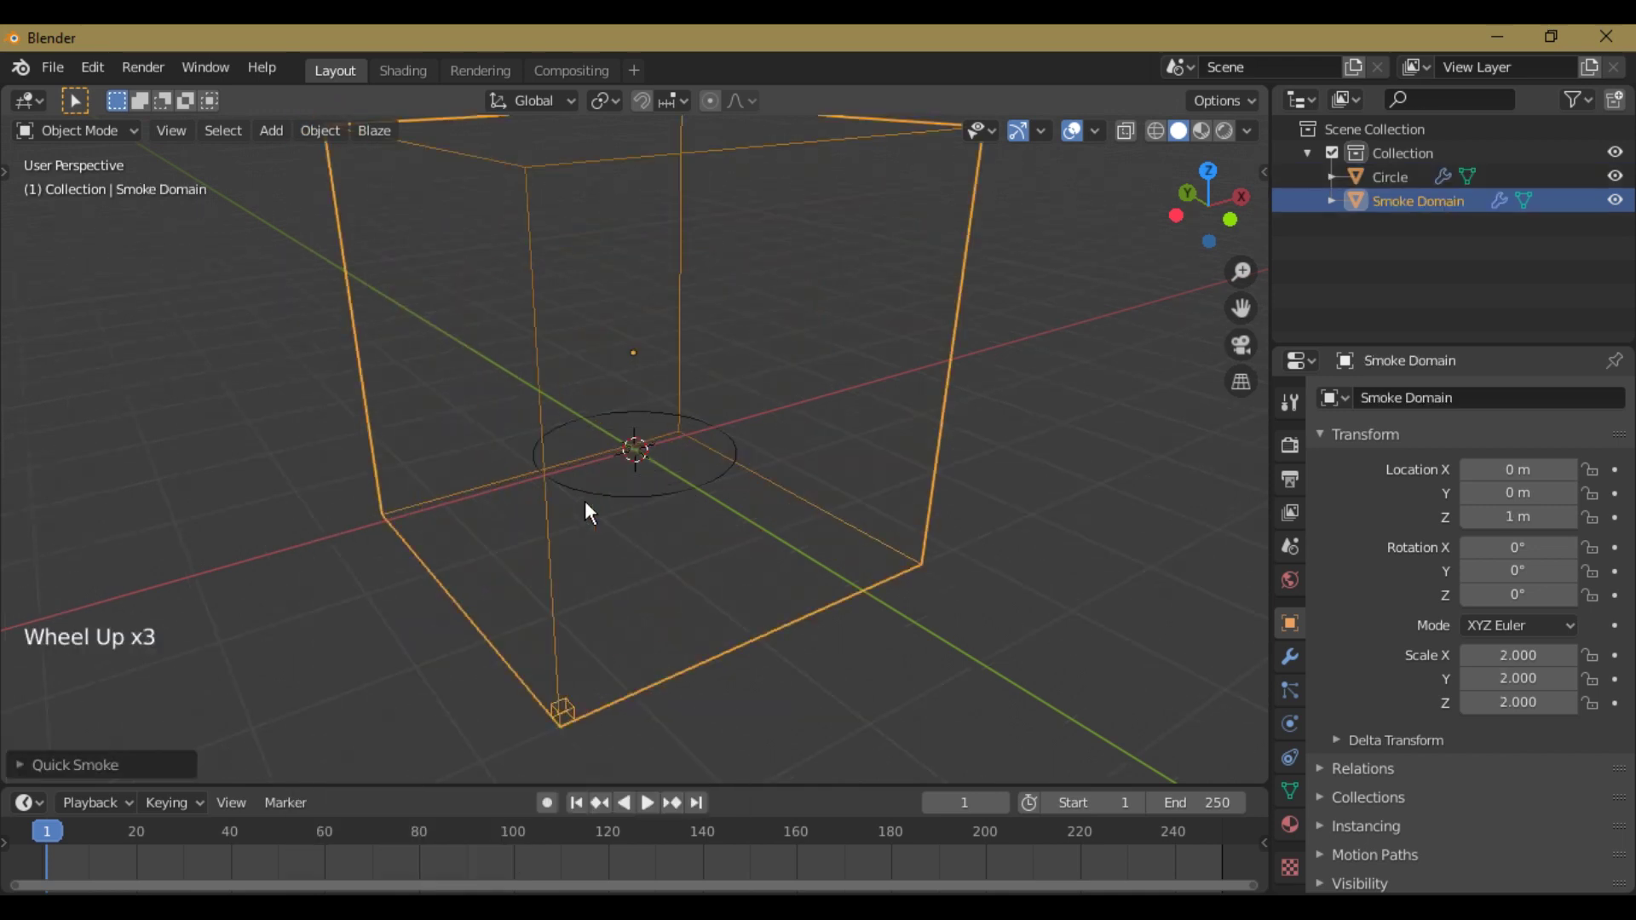
pyautogui.scroll(-2, 588, 507)
pyautogui.press('KP_1')
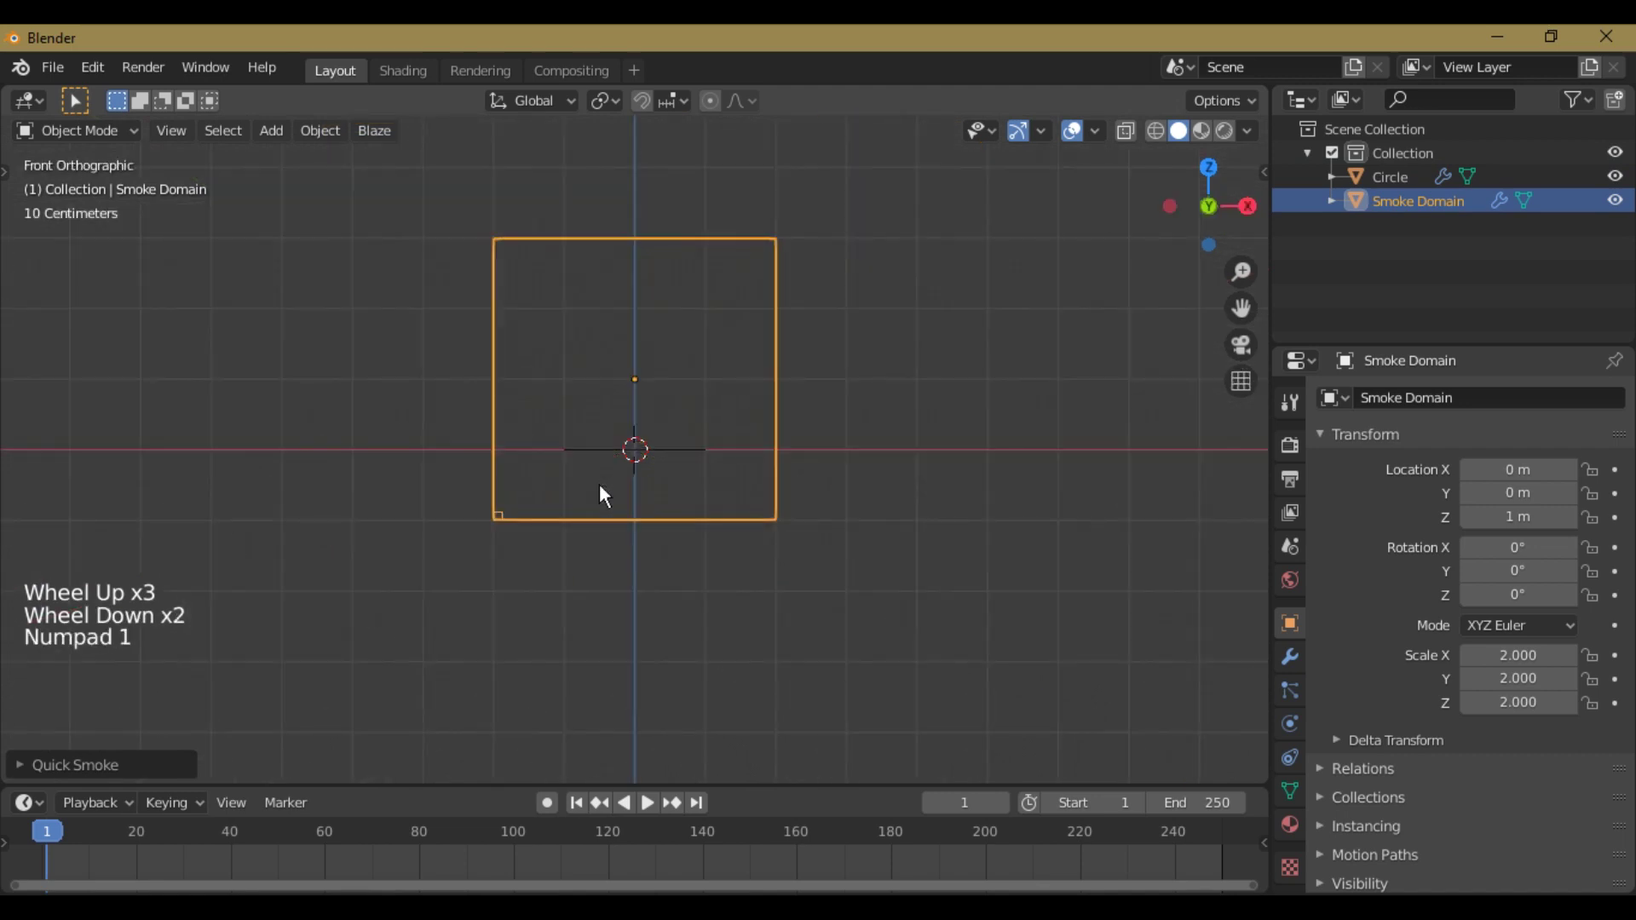
pyautogui.scroll(1, 666, 482)
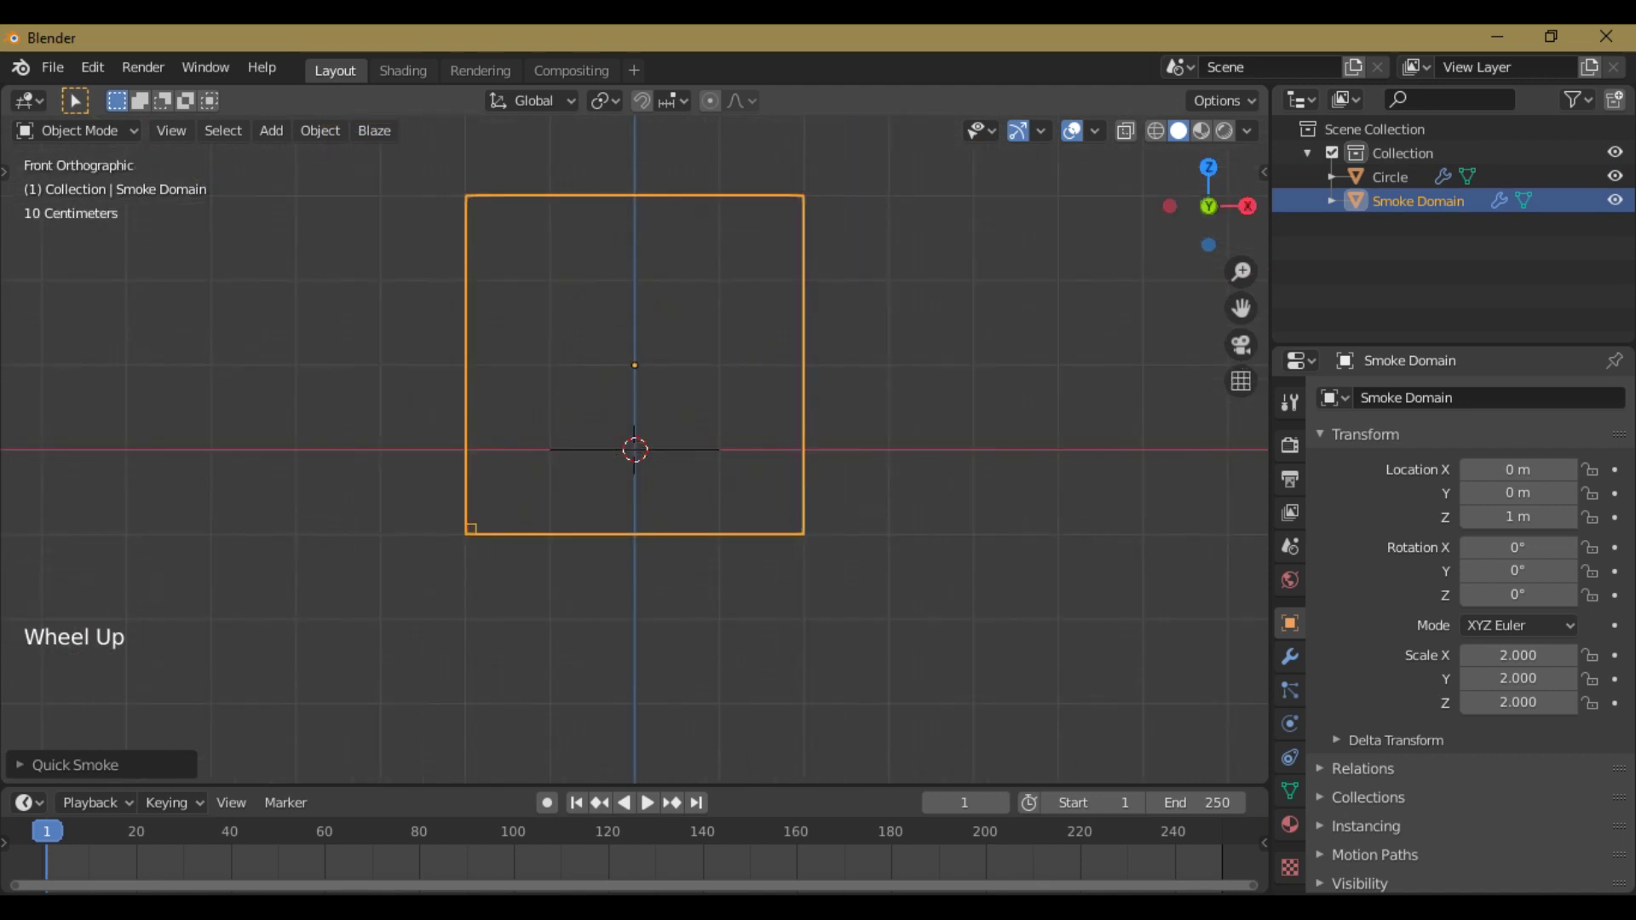
# Step: Stretch the smoke domain to Z scale 4.229 and raise it to 3.6301 m
pyautogui.press('s')
pyautogui.press('z')
pyautogui.click(852, 508)
pyautogui.press('g')
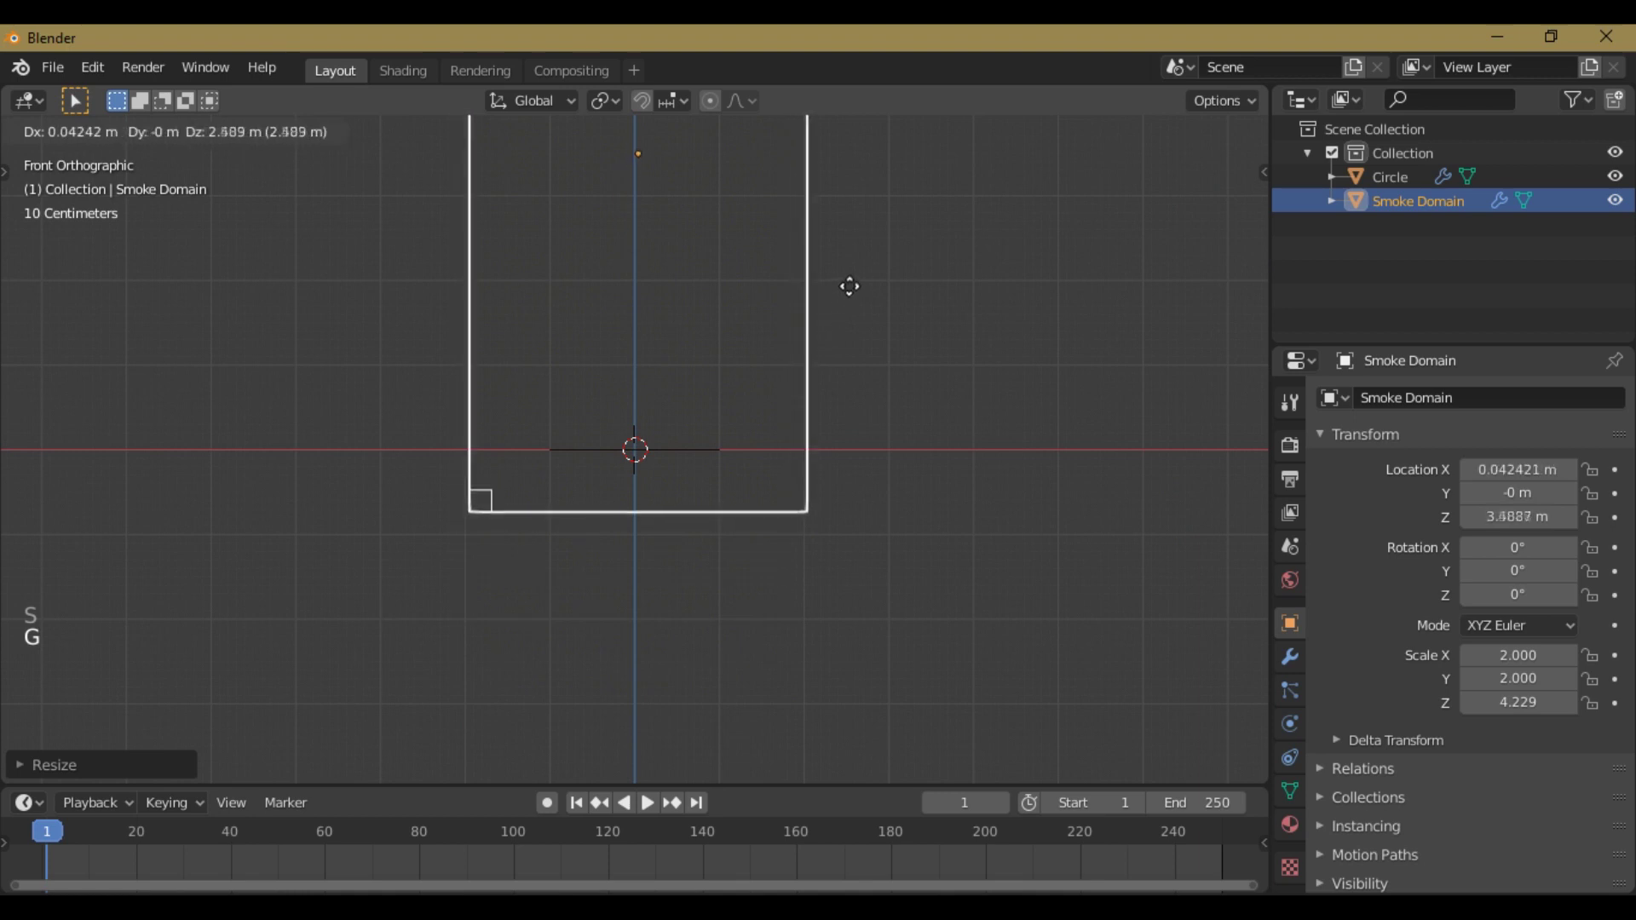
pyautogui.press('z')
pyautogui.click(850, 278)
pyautogui.press('ctrl+KP_8')
pyautogui.press('ctrl+KP_8')
pyautogui.press('ctrl+KP_8')
pyautogui.press('ctrl+KP_8')
pyautogui.press('ctrl+KP_8')
pyautogui.press('ctrl+KP_8')
pyautogui.press('ctrl+KP_8')
pyautogui.press('ctrl+KP_8')
pyautogui.press('ctrl+KP_8')
pyautogui.press('ctrl+KP_8')
pyautogui.press('ctrl+KP_8')
pyautogui.press('ctrl+KP_8')
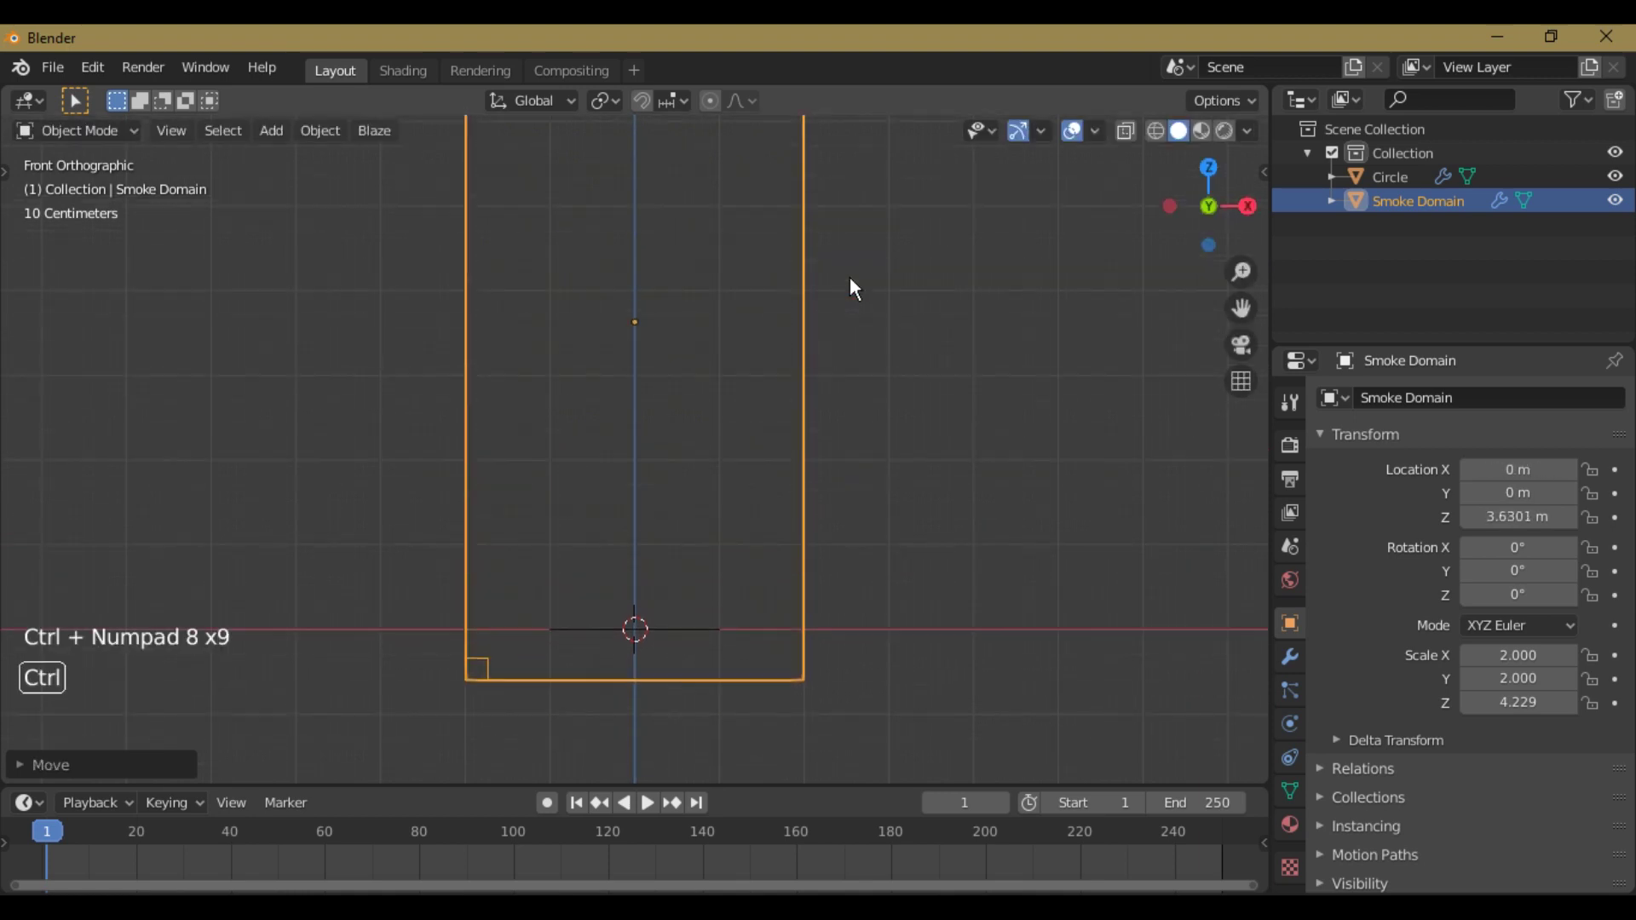
pyautogui.scroll(-2, 849, 298)
pyautogui.scroll(-2, 848, 299)
pyautogui.scroll(3, 852, 295)
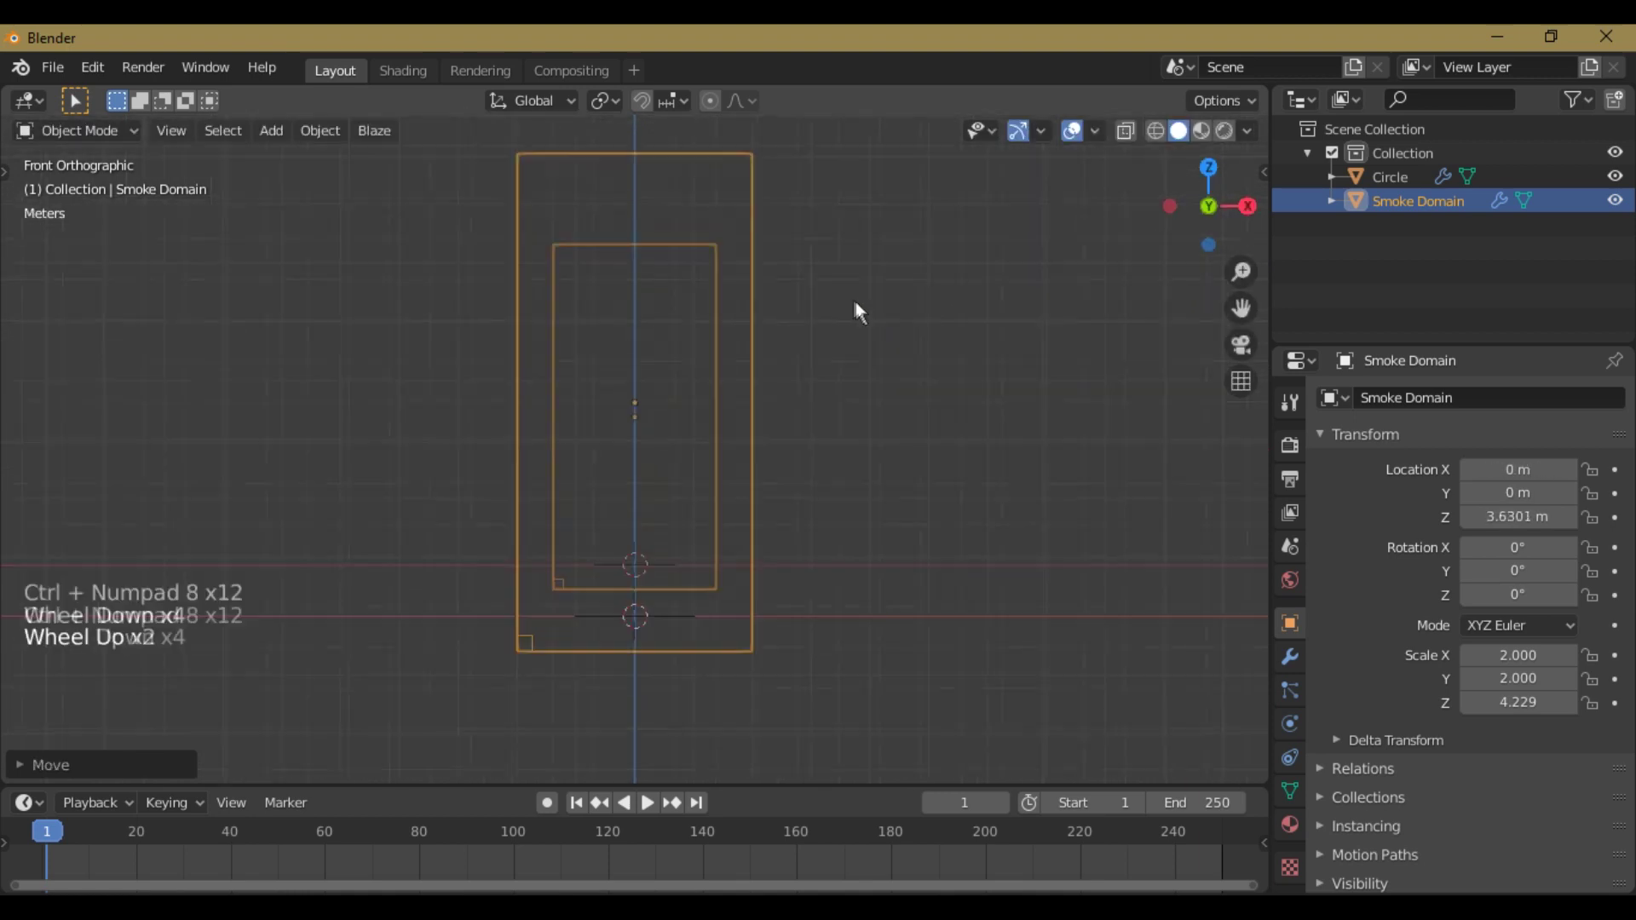
pyautogui.press('KP_8')
pyautogui.press('KP_8')
pyautogui.press('KP_8')
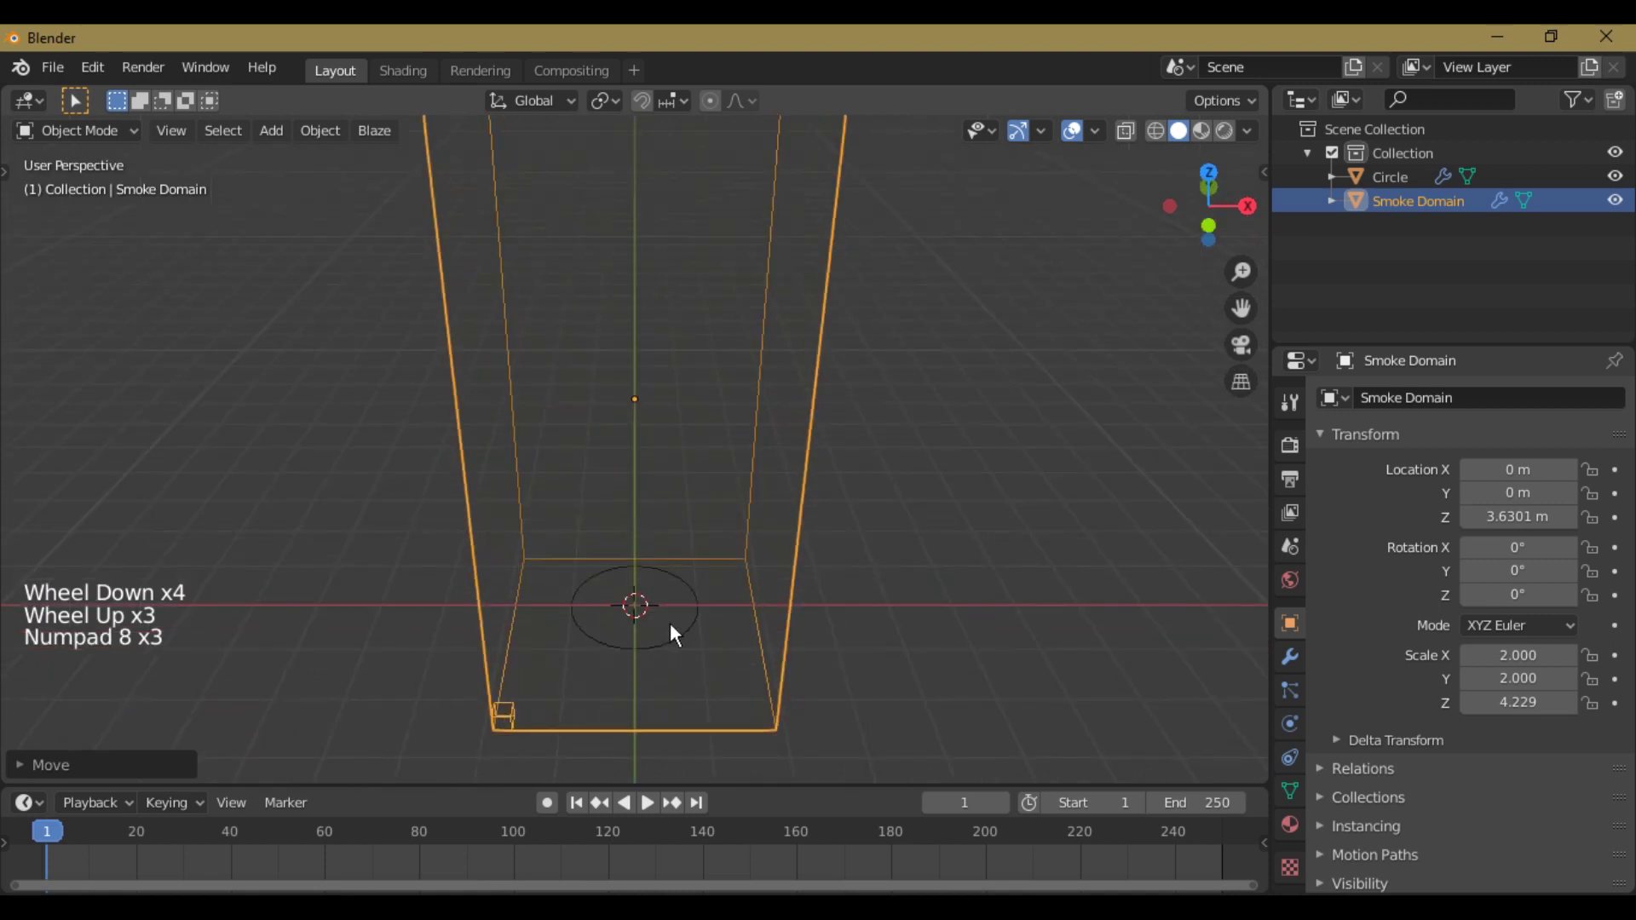
# Step: Select the circle and set its smoke Flow Type to Fire + Smoke
pyautogui.click(684, 622)
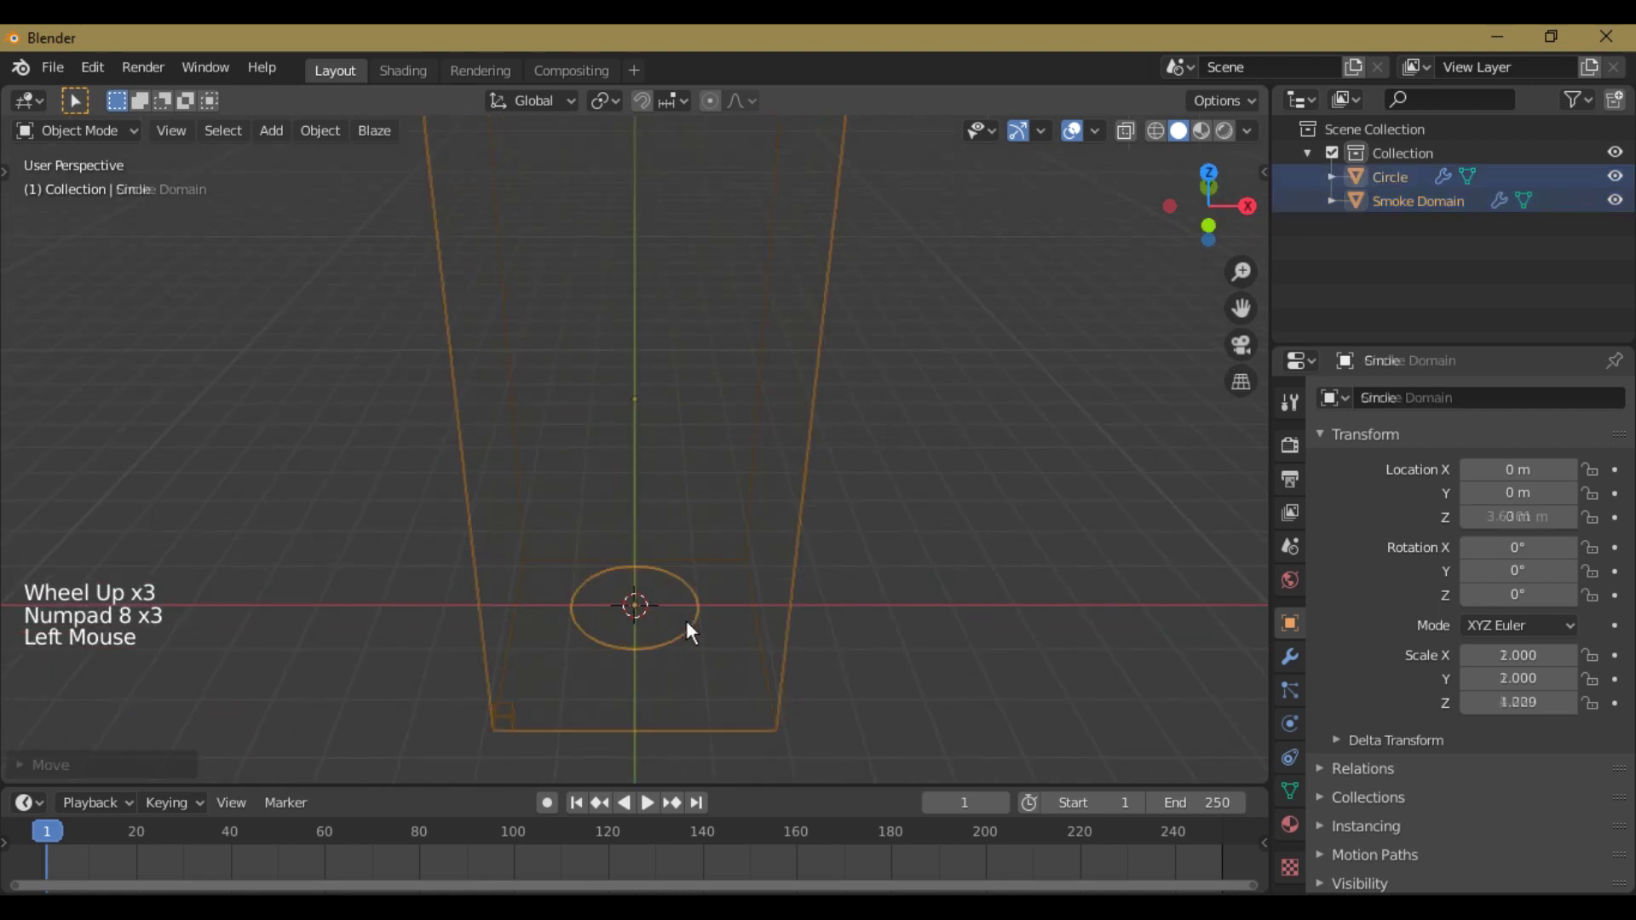
pyautogui.click(1290, 691)
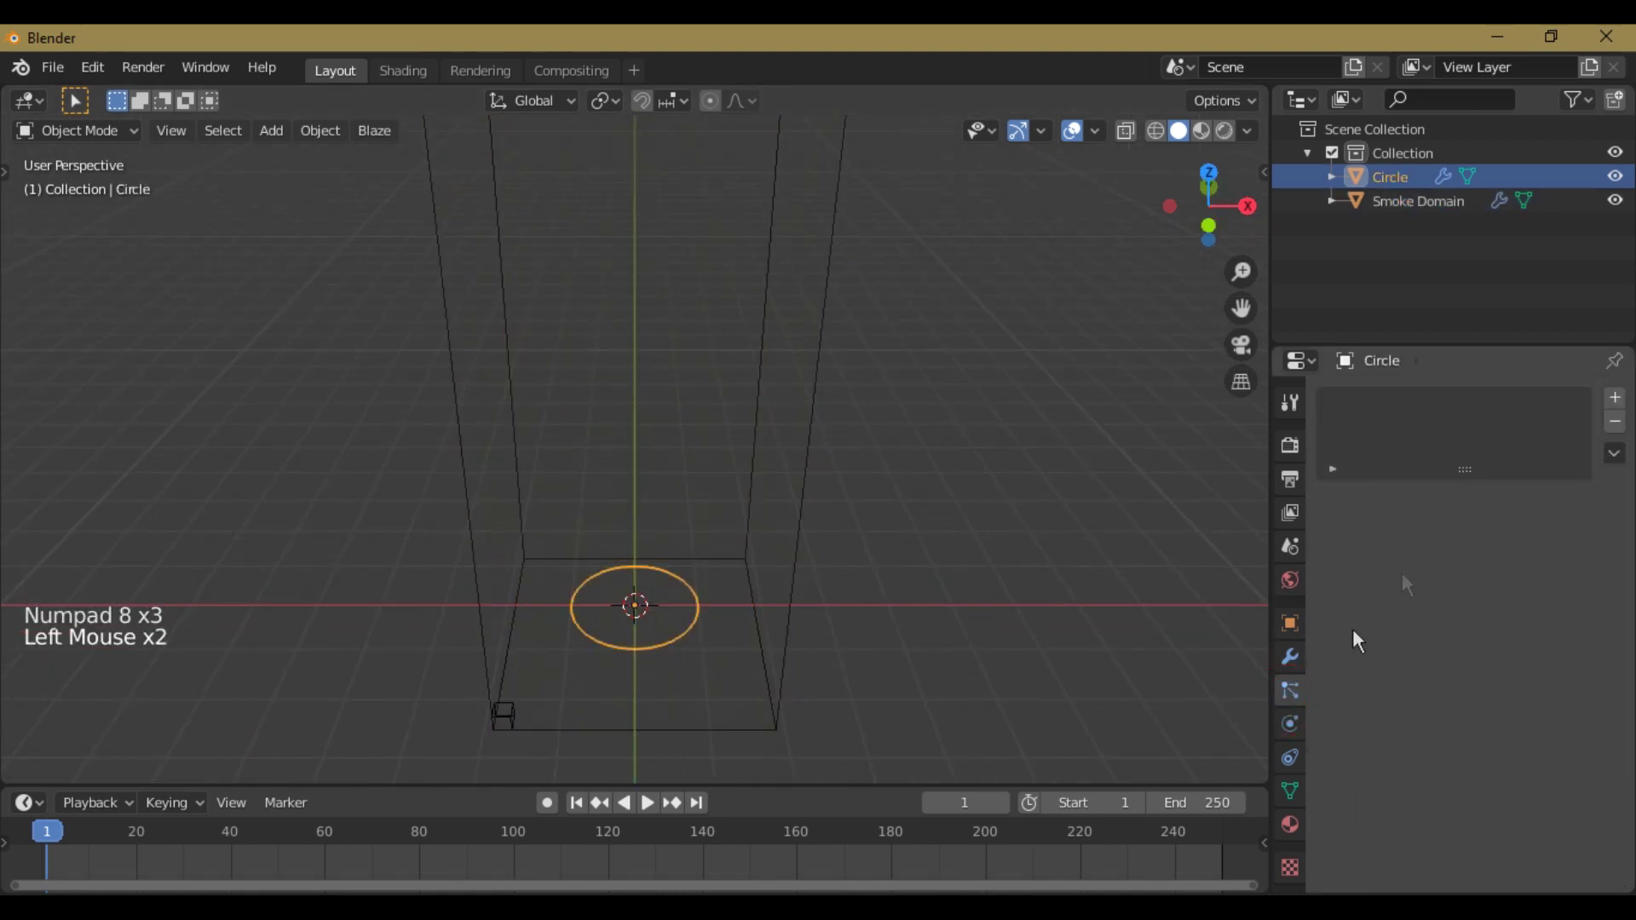
pyautogui.click(1292, 727)
pyautogui.scroll(-4, 1376, 546)
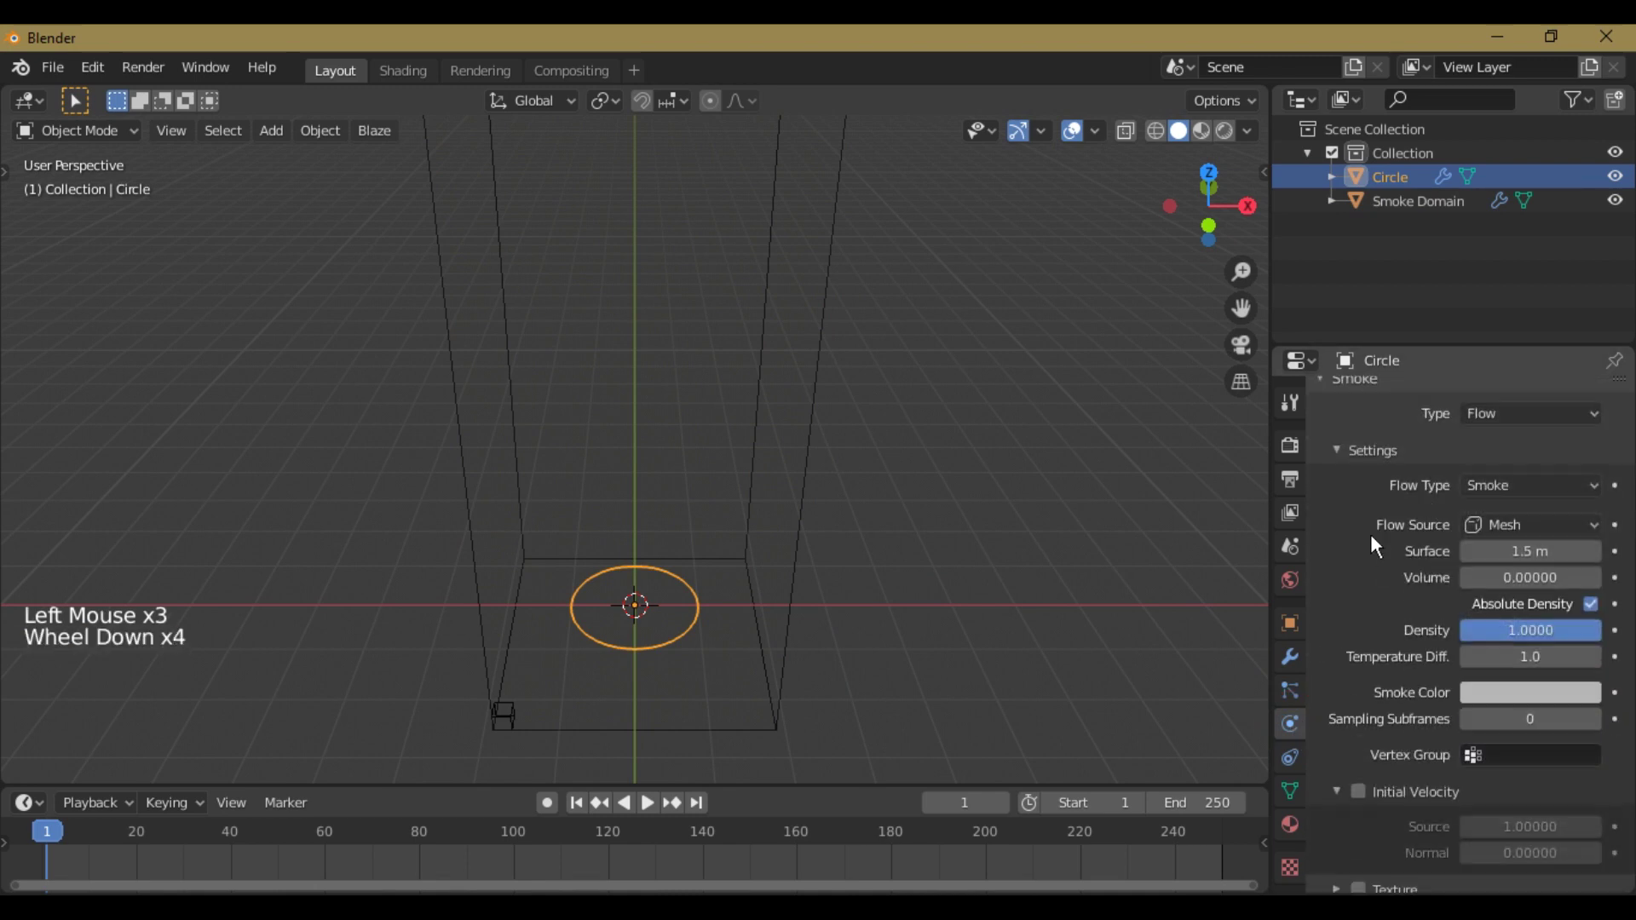
pyautogui.click(1510, 490)
pyautogui.click(1505, 564)
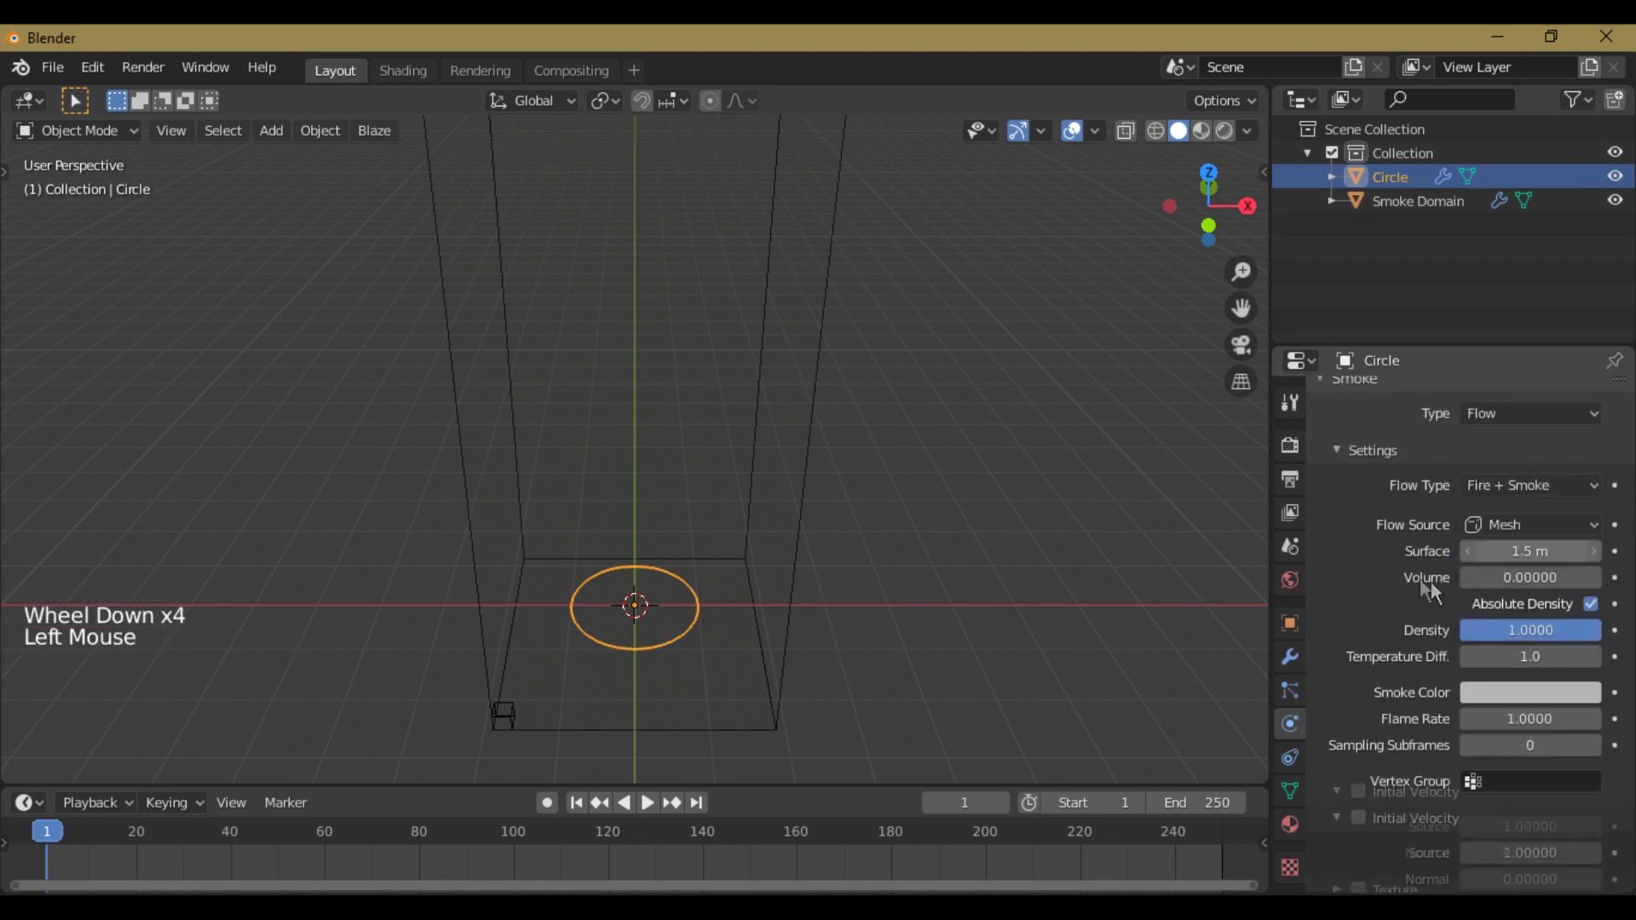
pyautogui.scroll(-1, 1429, 561)
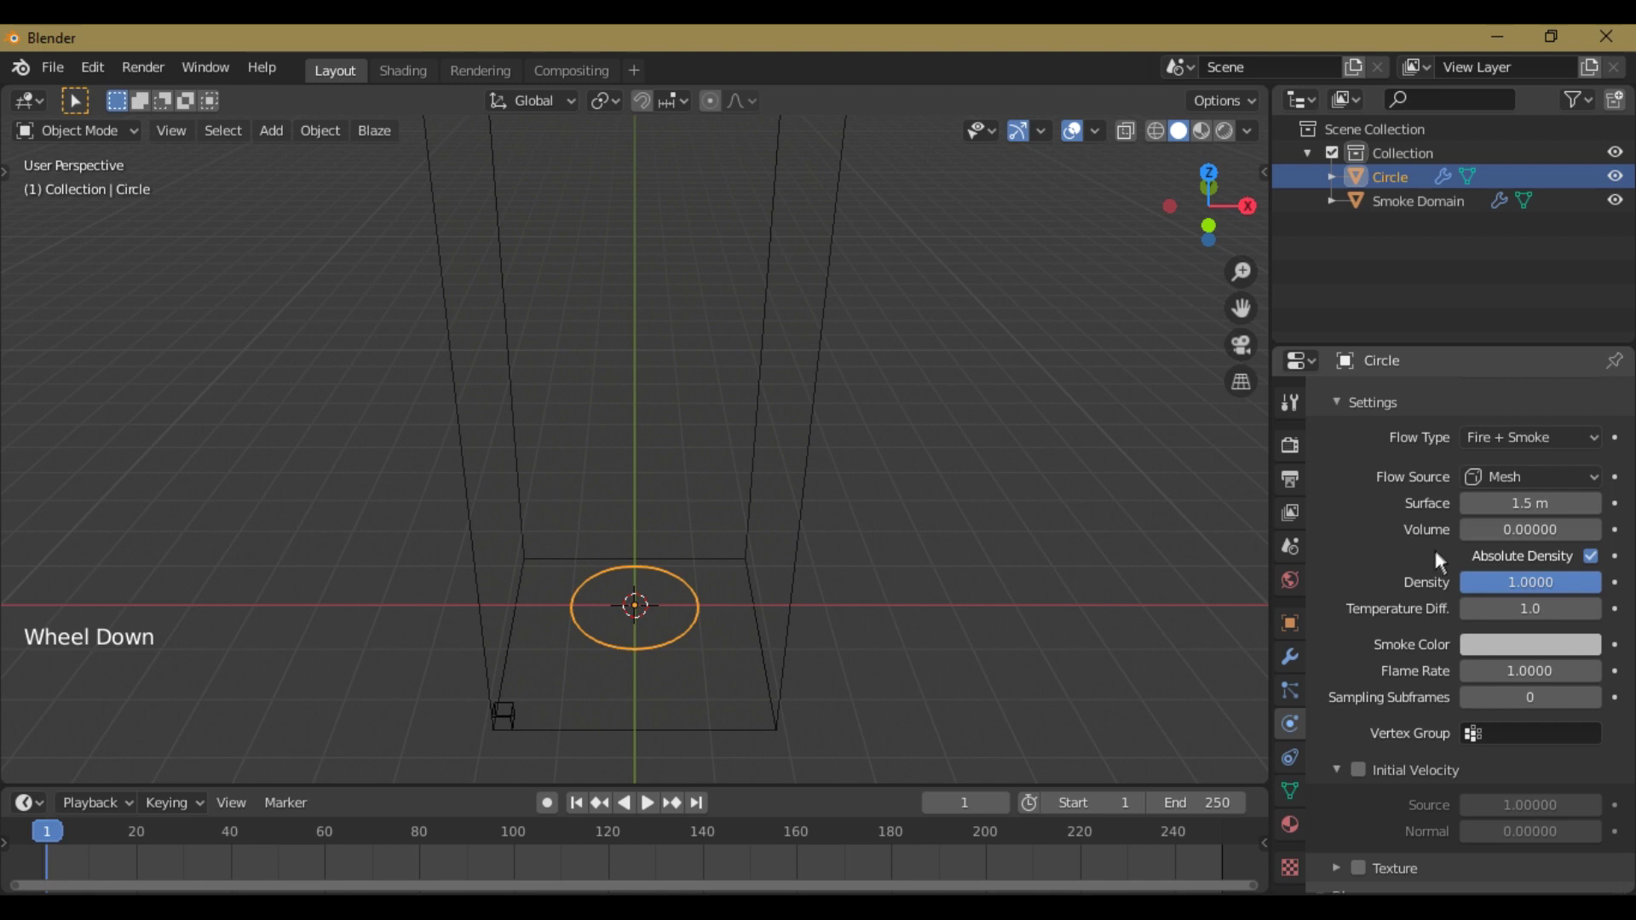
pyautogui.scroll(-3, 1528, 597)
pyautogui.scroll(3, 1461, 610)
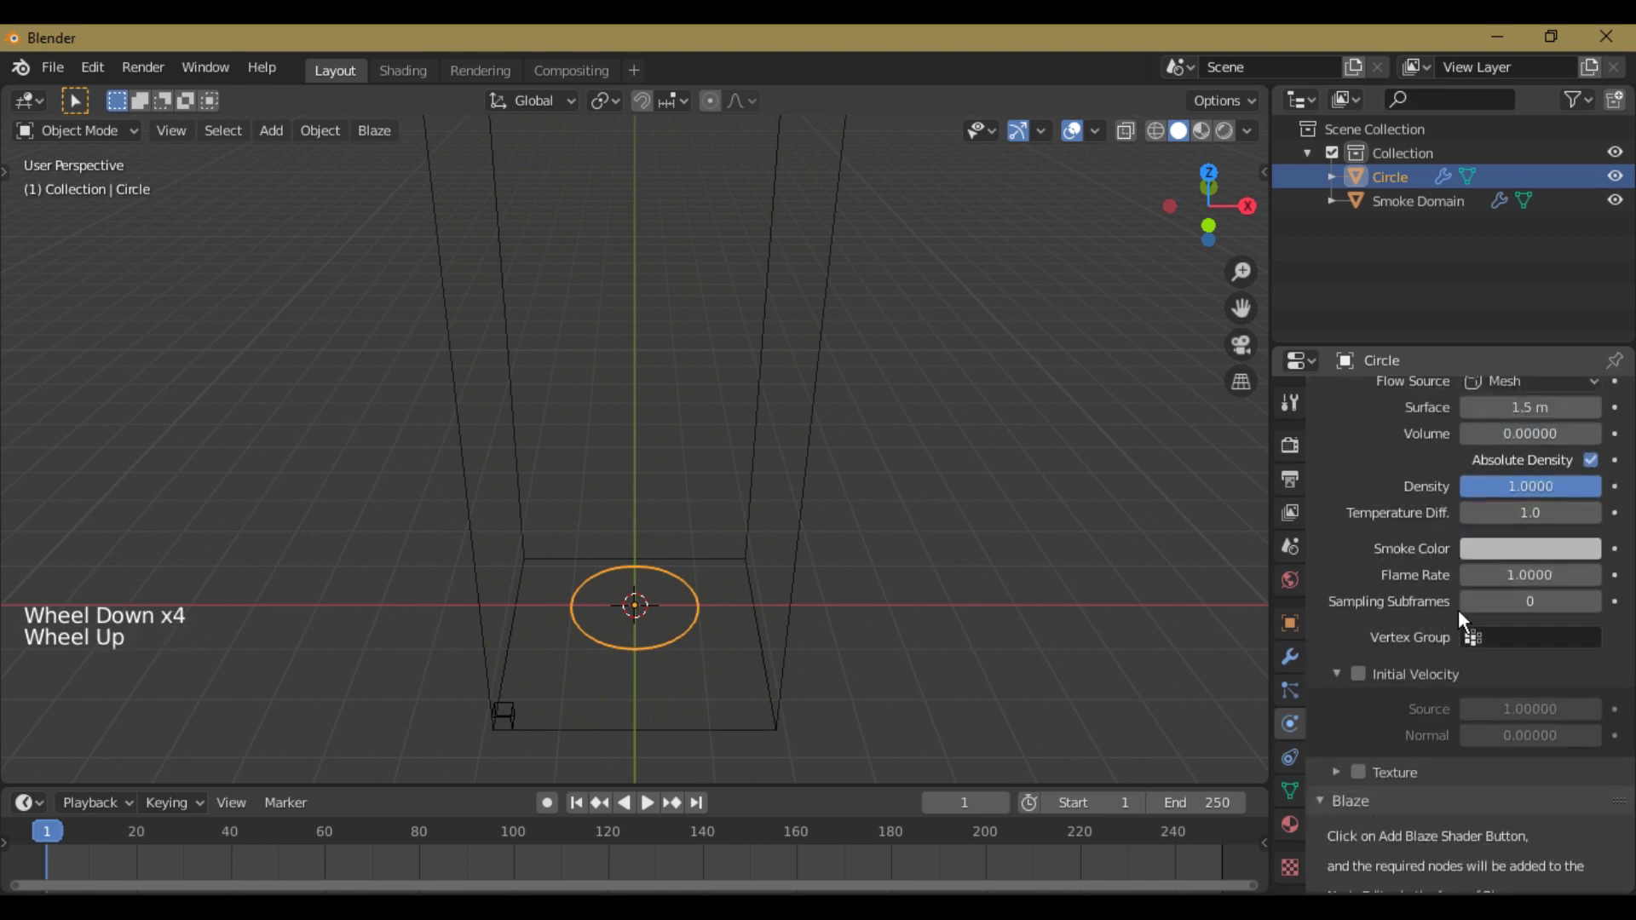
pyautogui.scroll(2, 1439, 358)
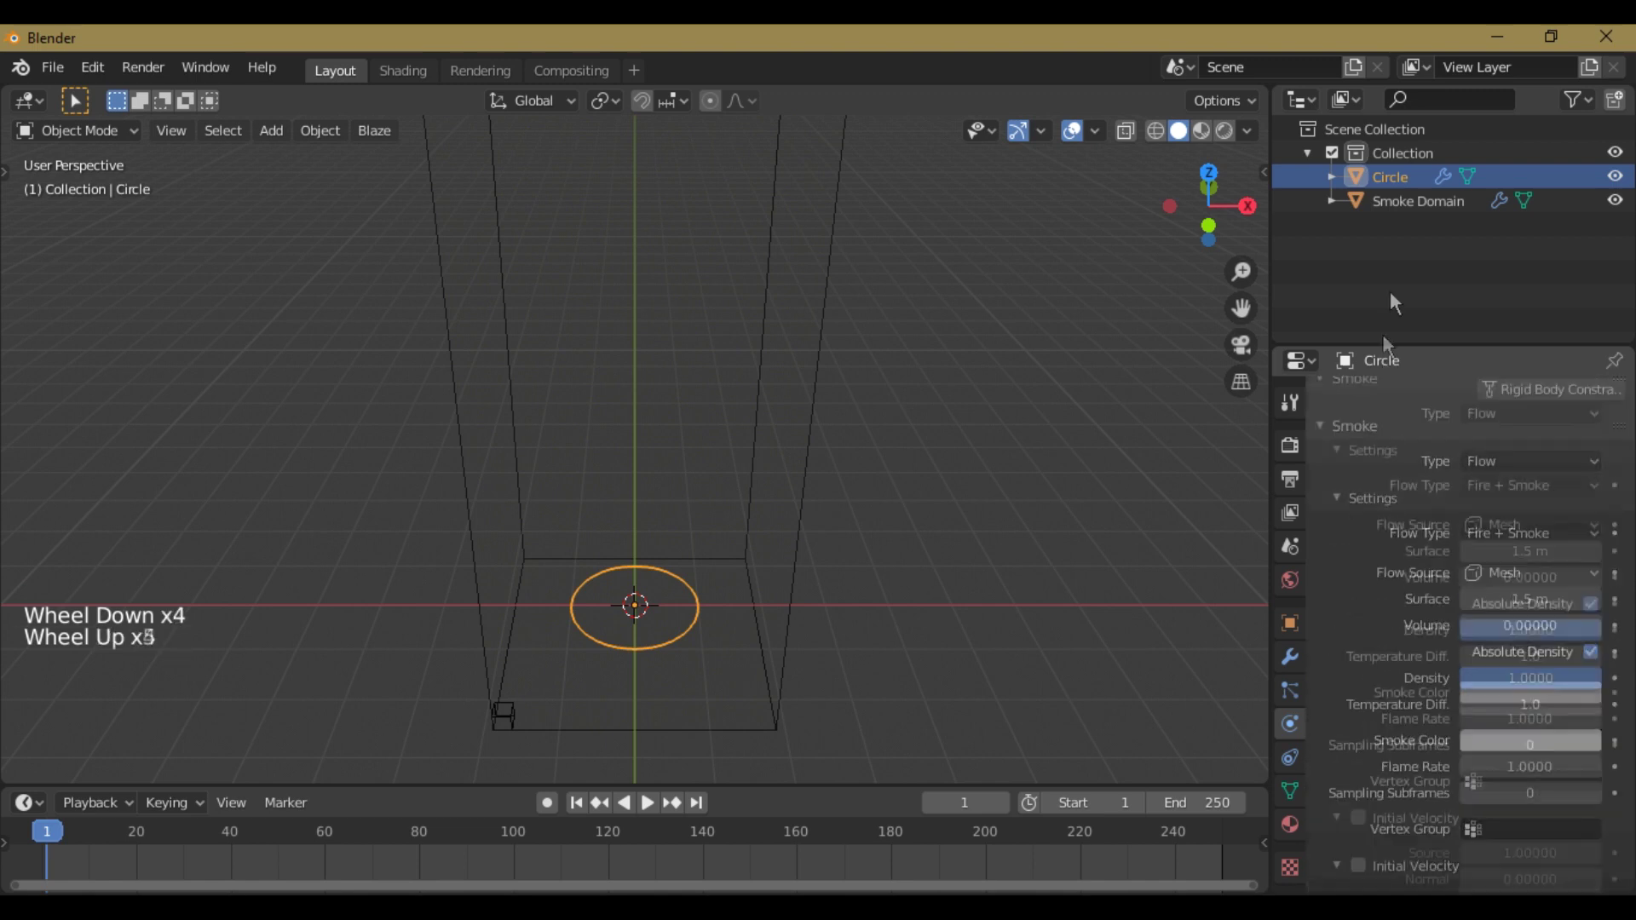
# Step: Set the Smoke Domain's Resolution Divisions to 64 and Time Scale to 0.8
pyautogui.click(1414, 206)
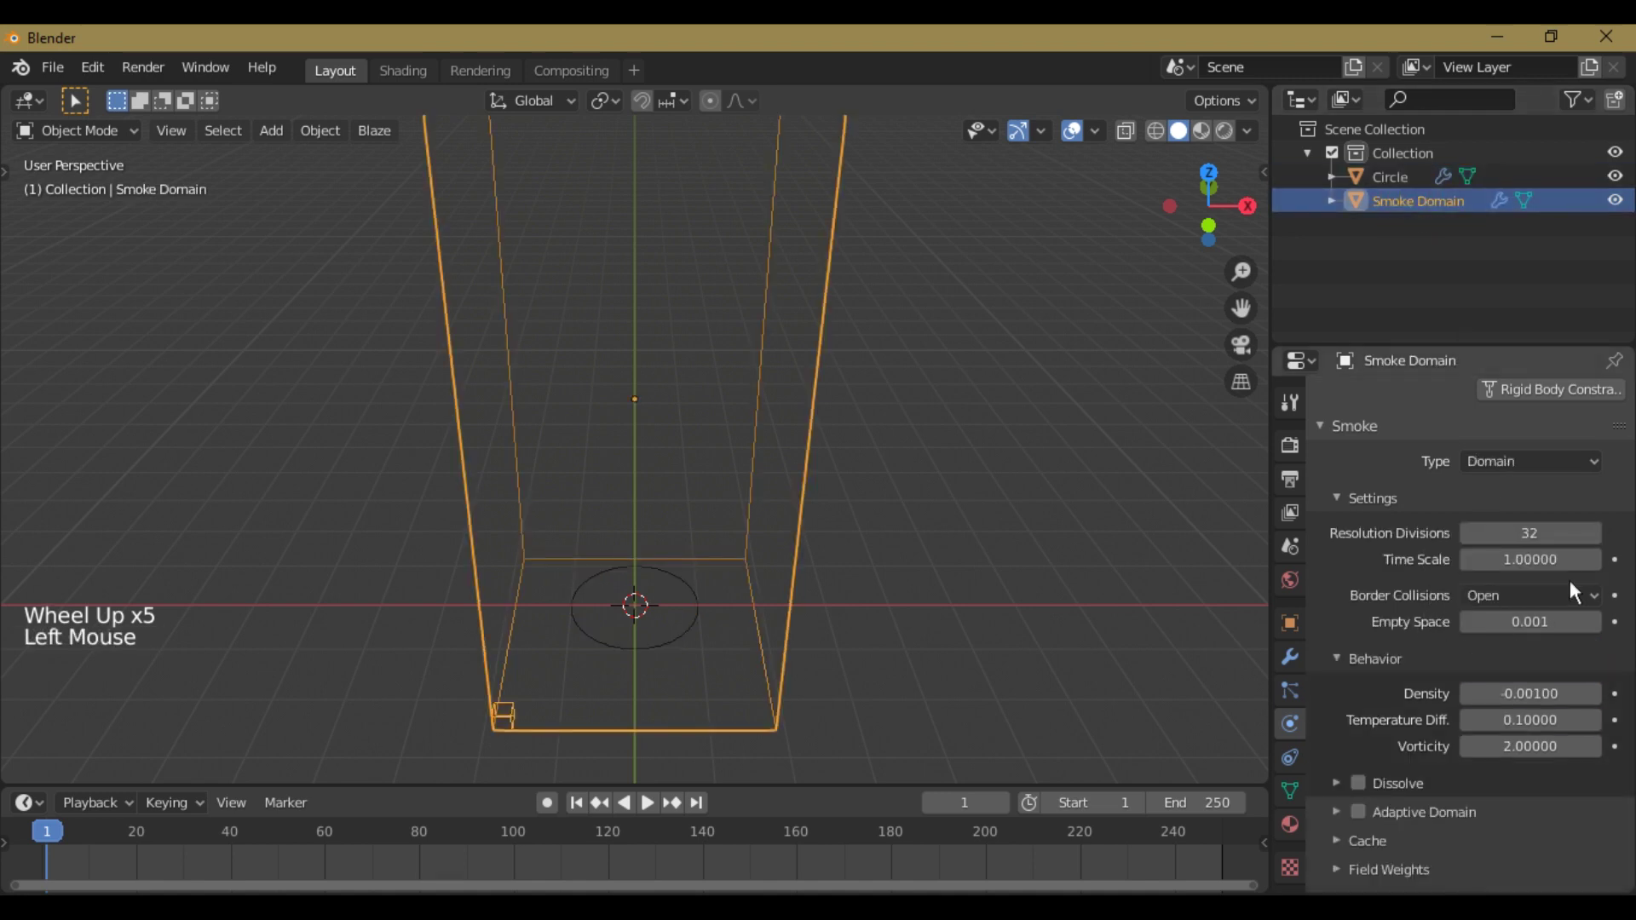
pyautogui.click(1524, 533)
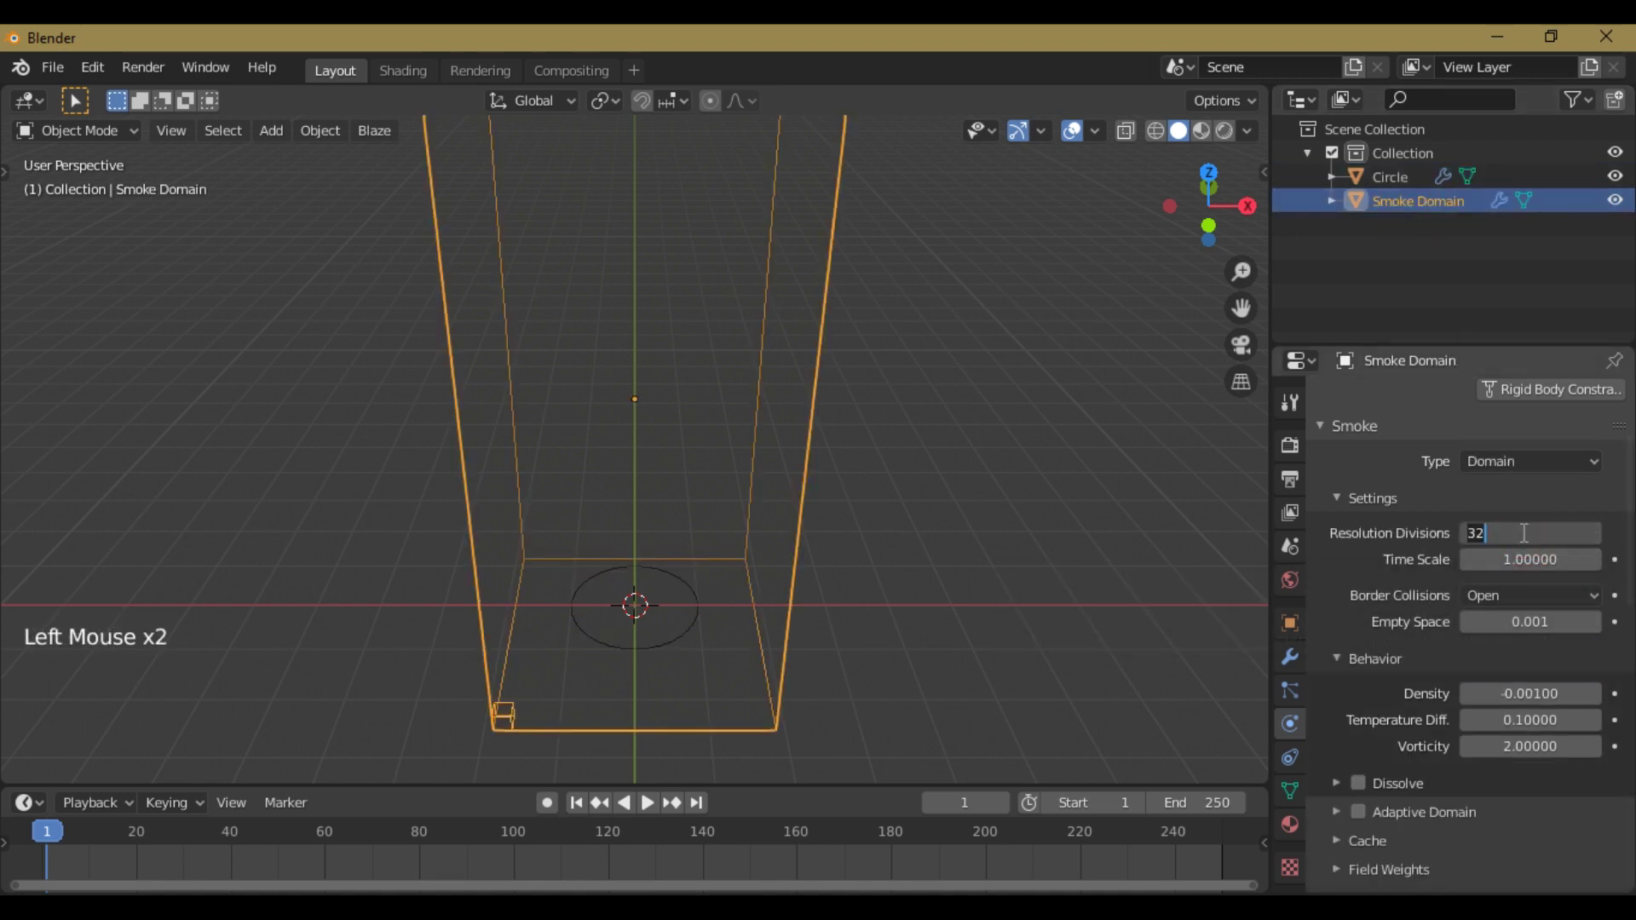
pyautogui.write('64')
pyautogui.press('Return')
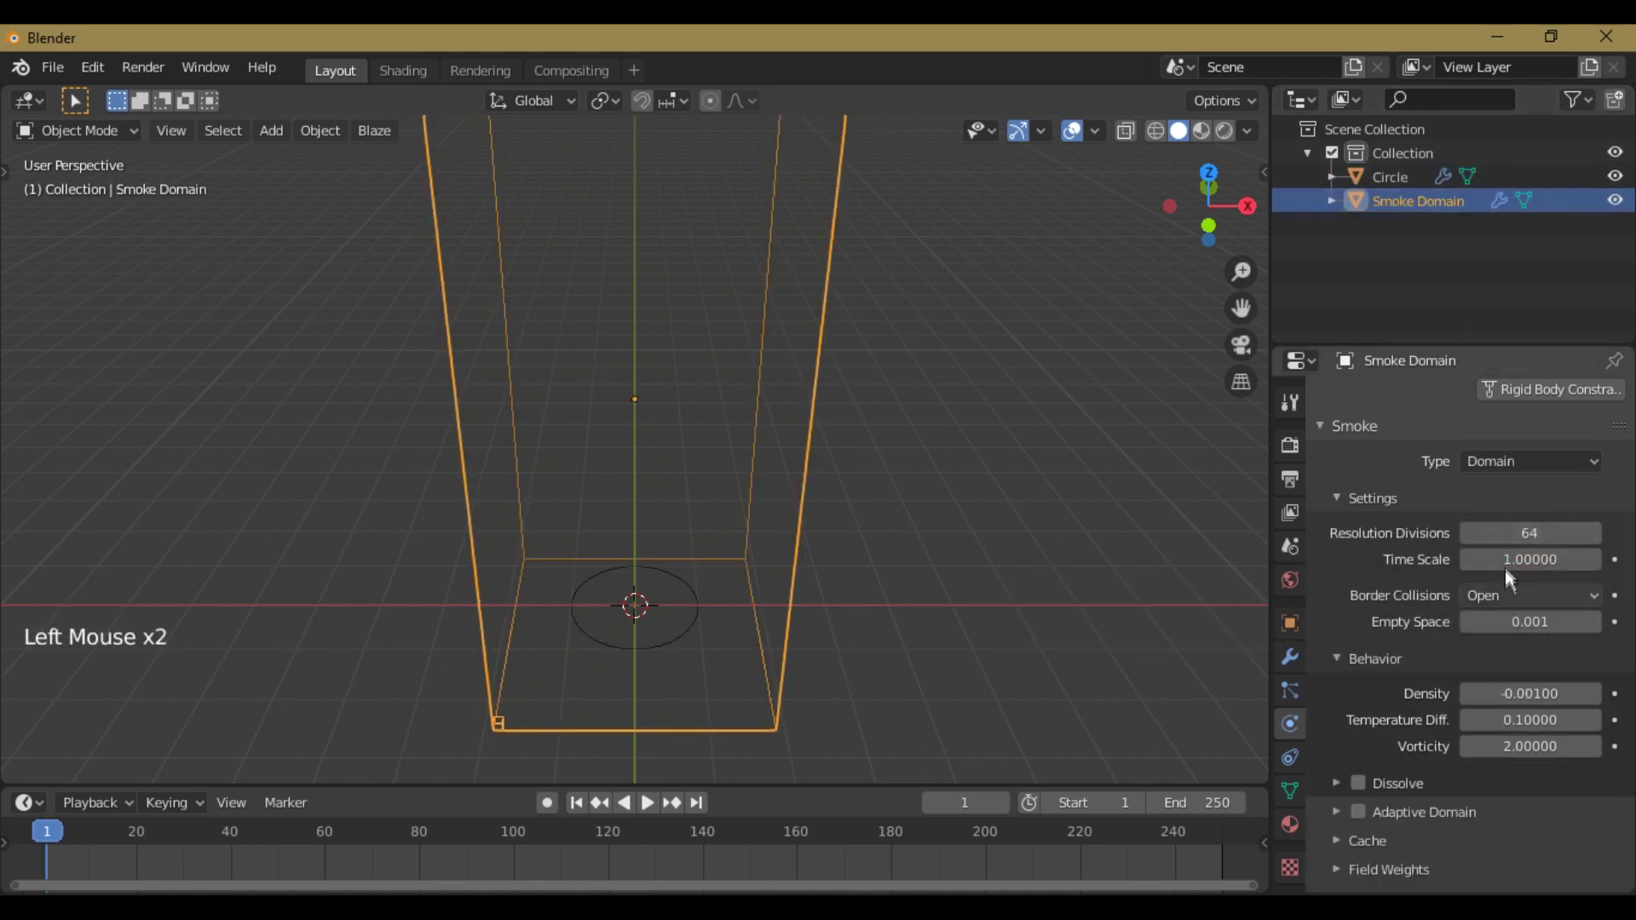
pyautogui.click(1508, 563)
pyautogui.write('0.8')
pyautogui.press('Return')
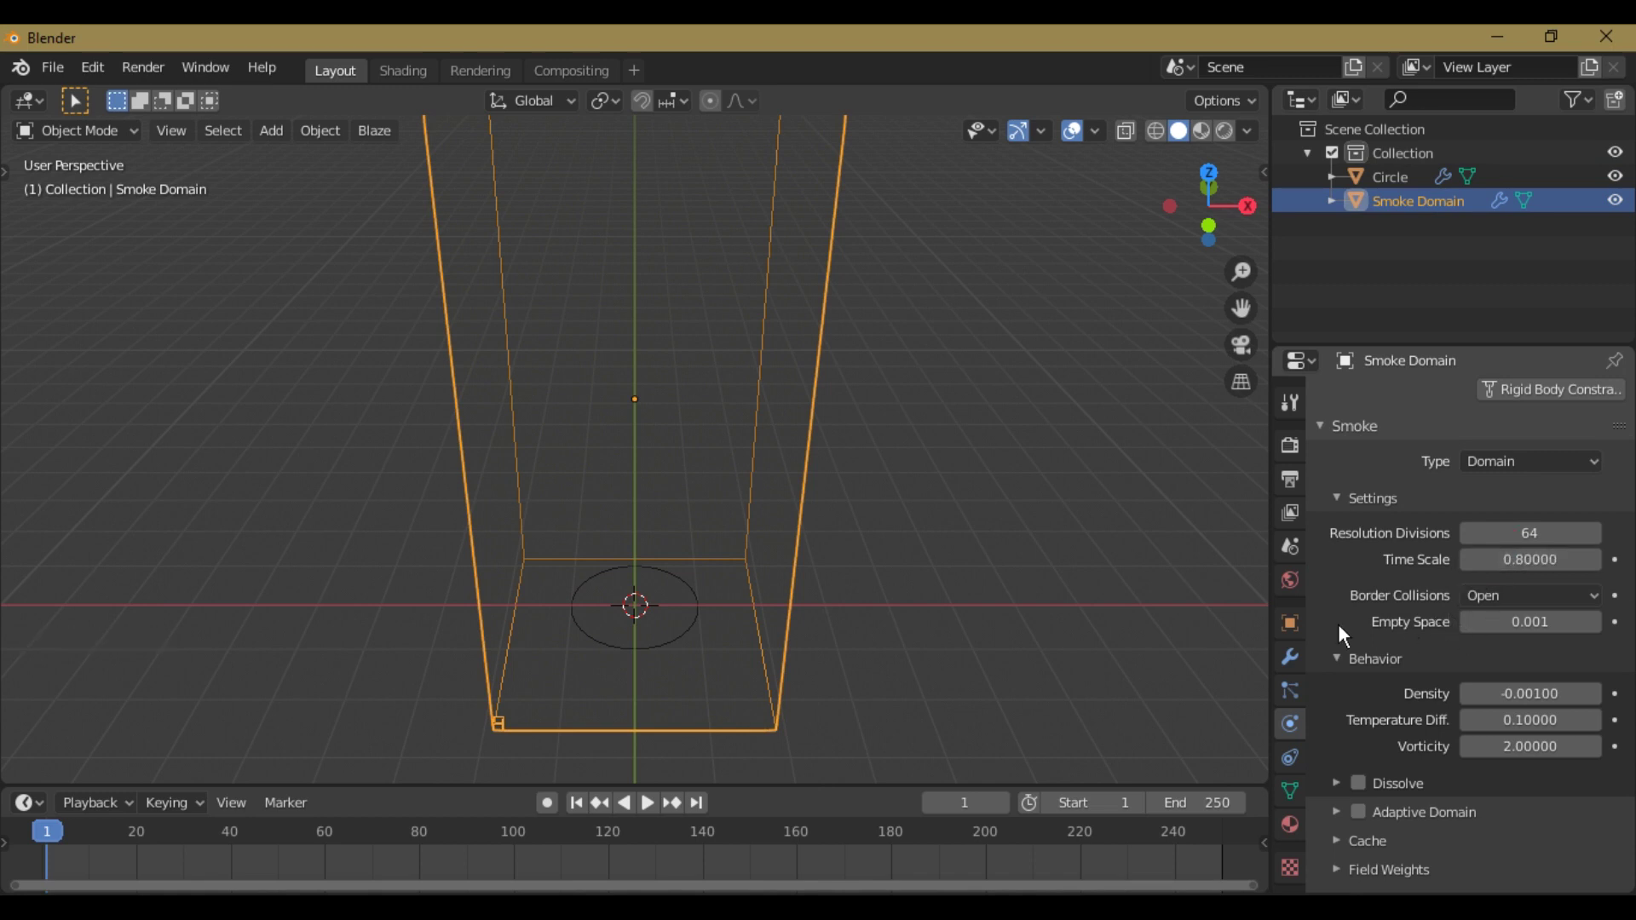
# Step: Enable Dissolve with a time of 25 and turn on Adaptive Domain
pyautogui.scroll(-2, 1353, 648)
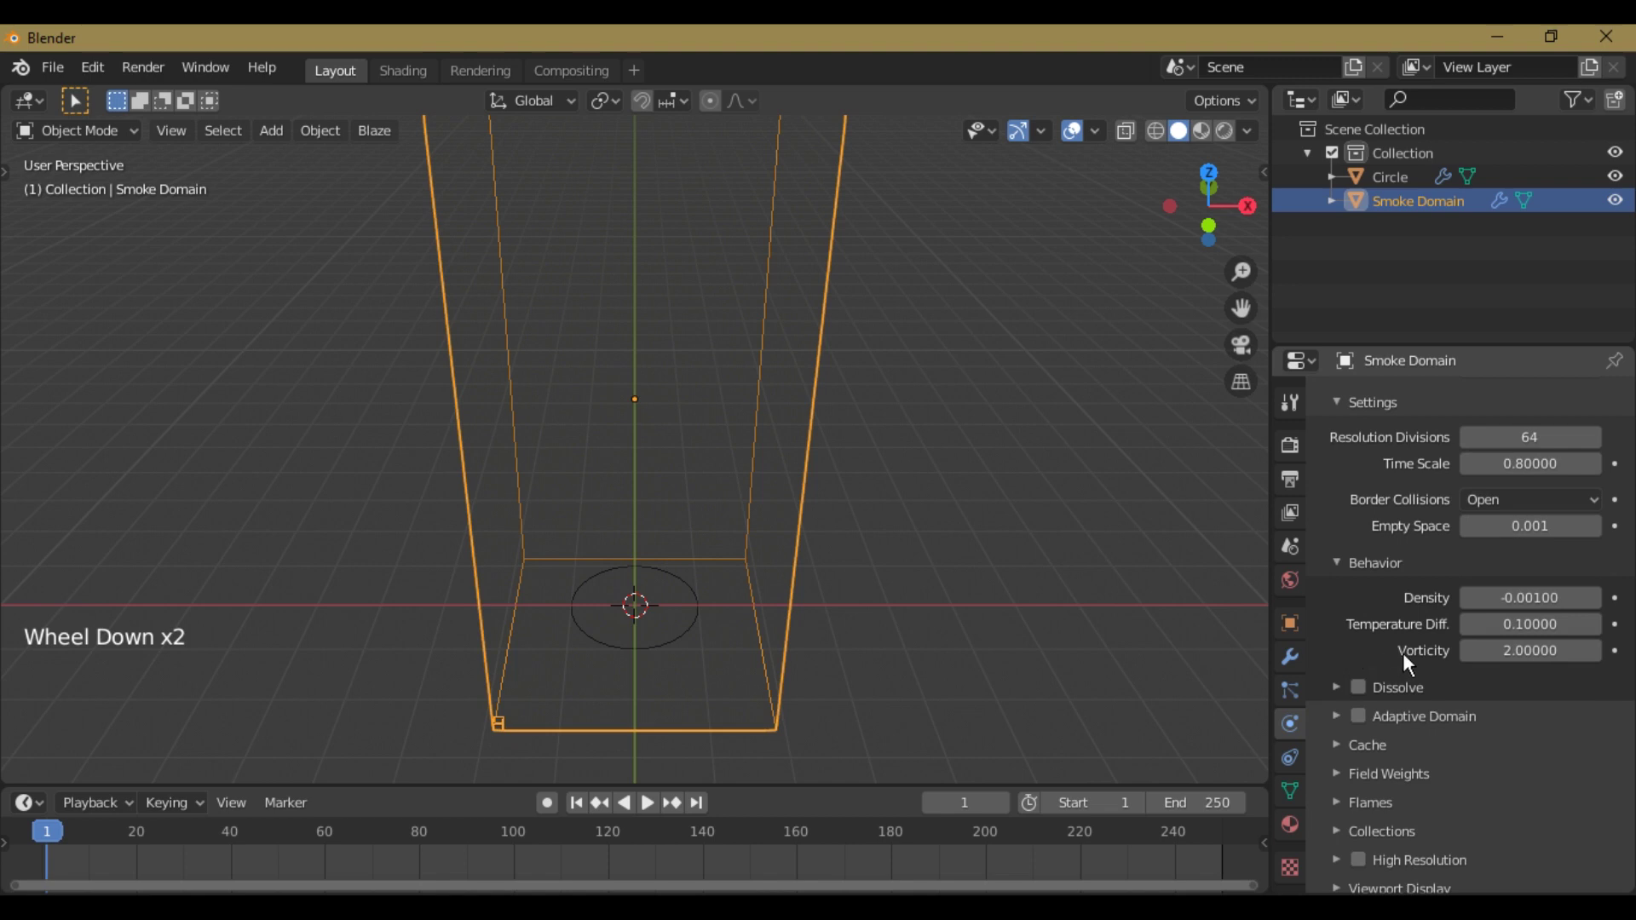
pyautogui.click(1361, 689)
pyautogui.click(1398, 685)
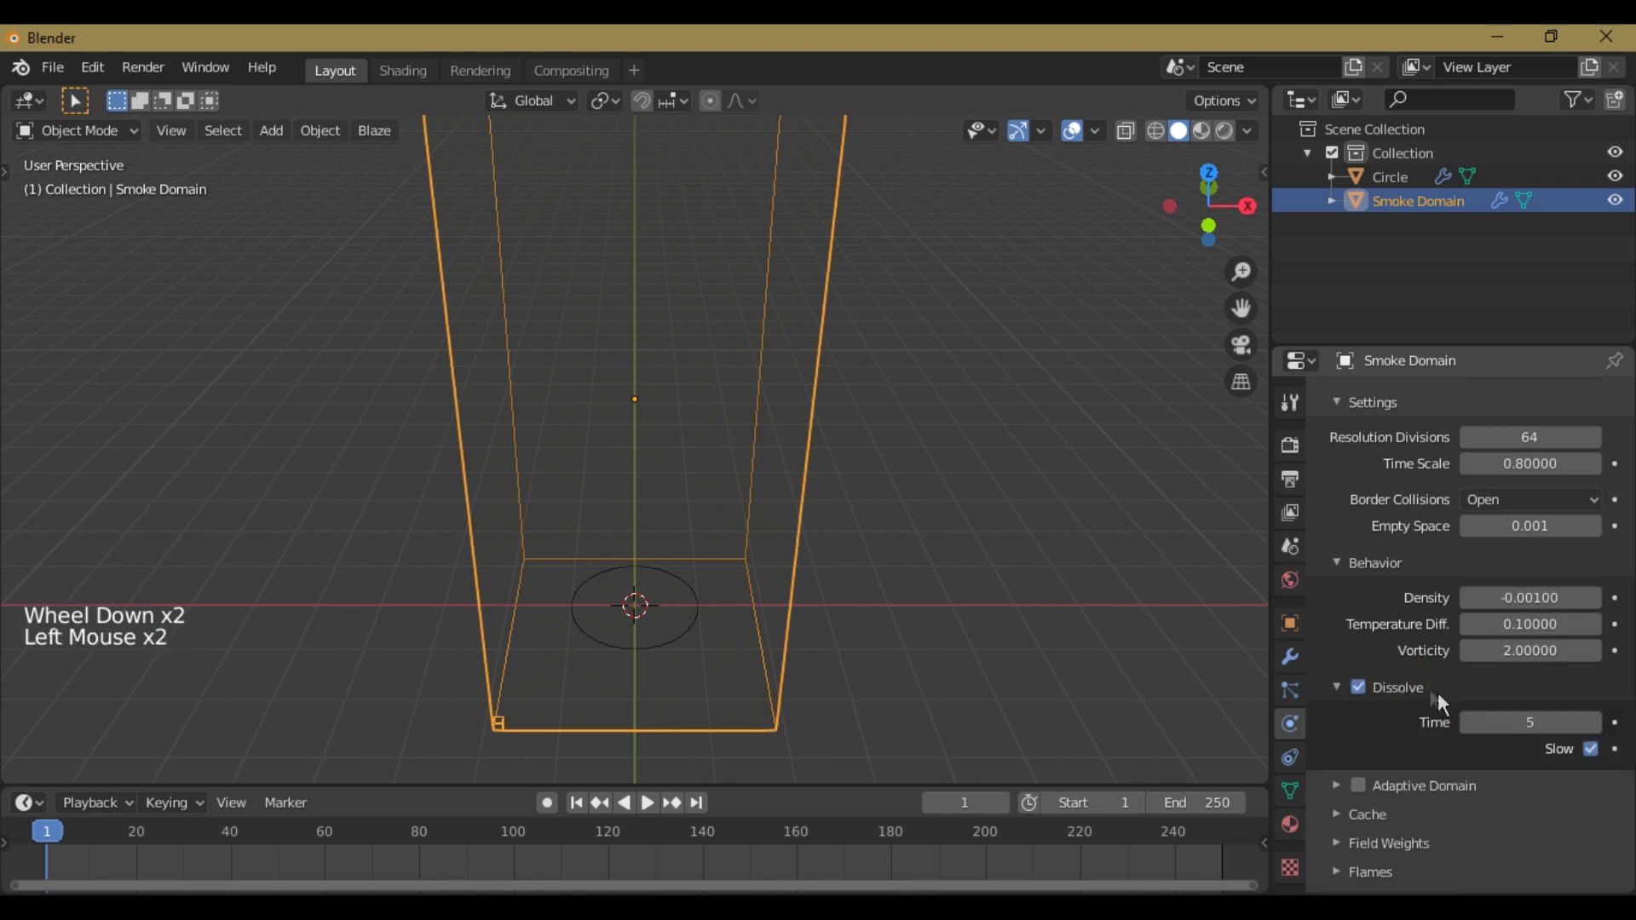
pyautogui.scroll(-1, 1449, 690)
pyautogui.click(1521, 676)
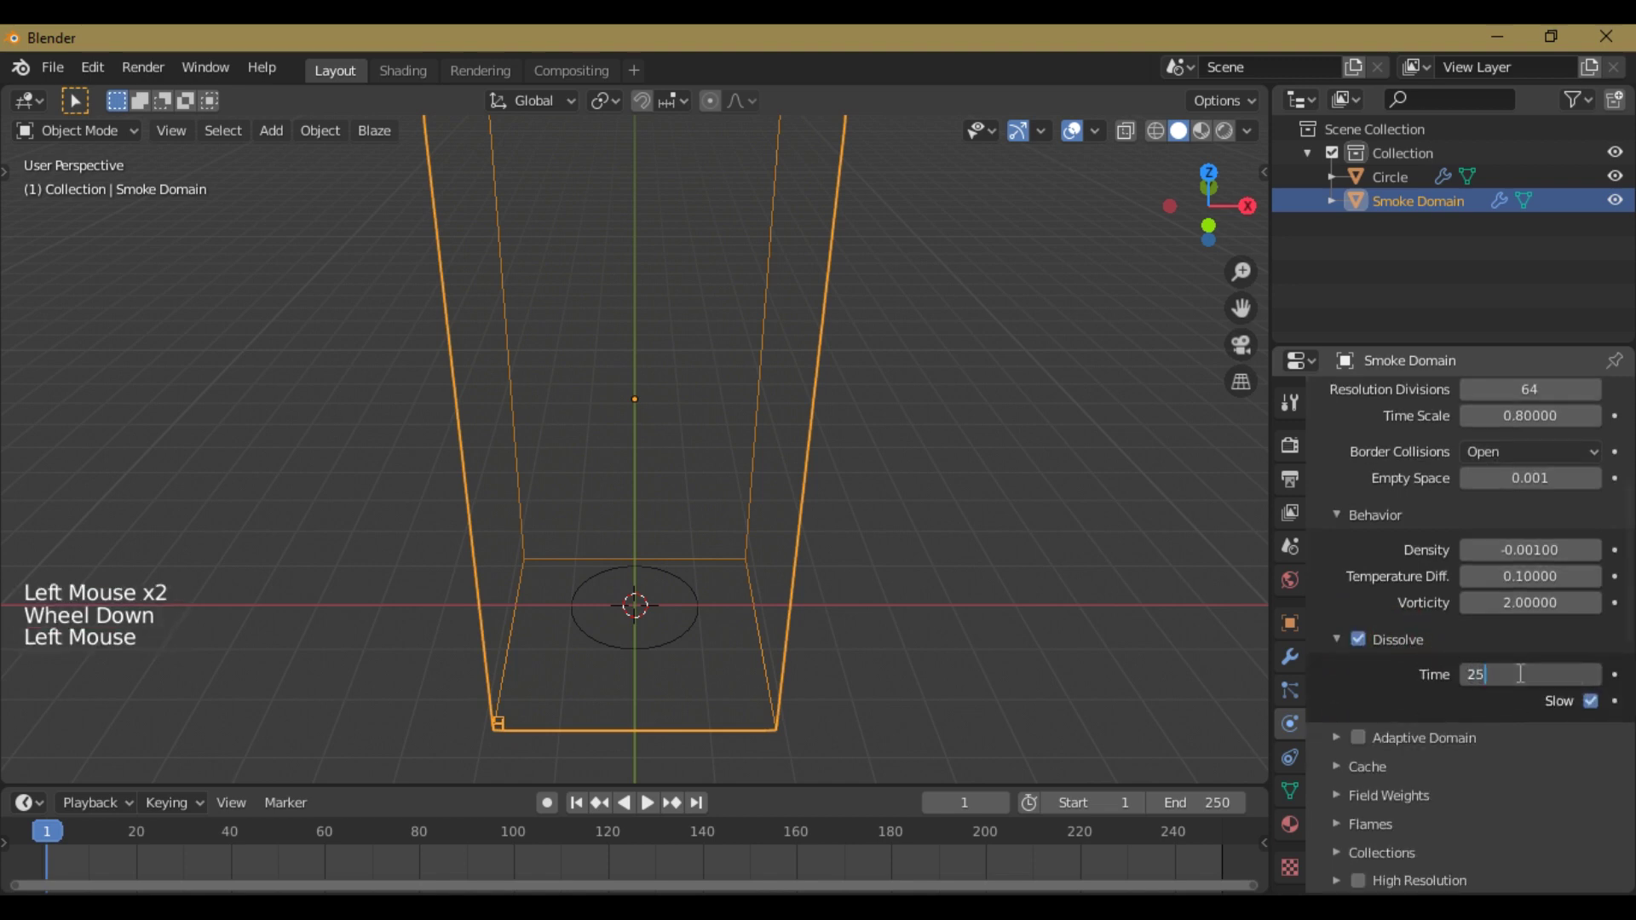
pyautogui.write('25')
pyautogui.press('Return')
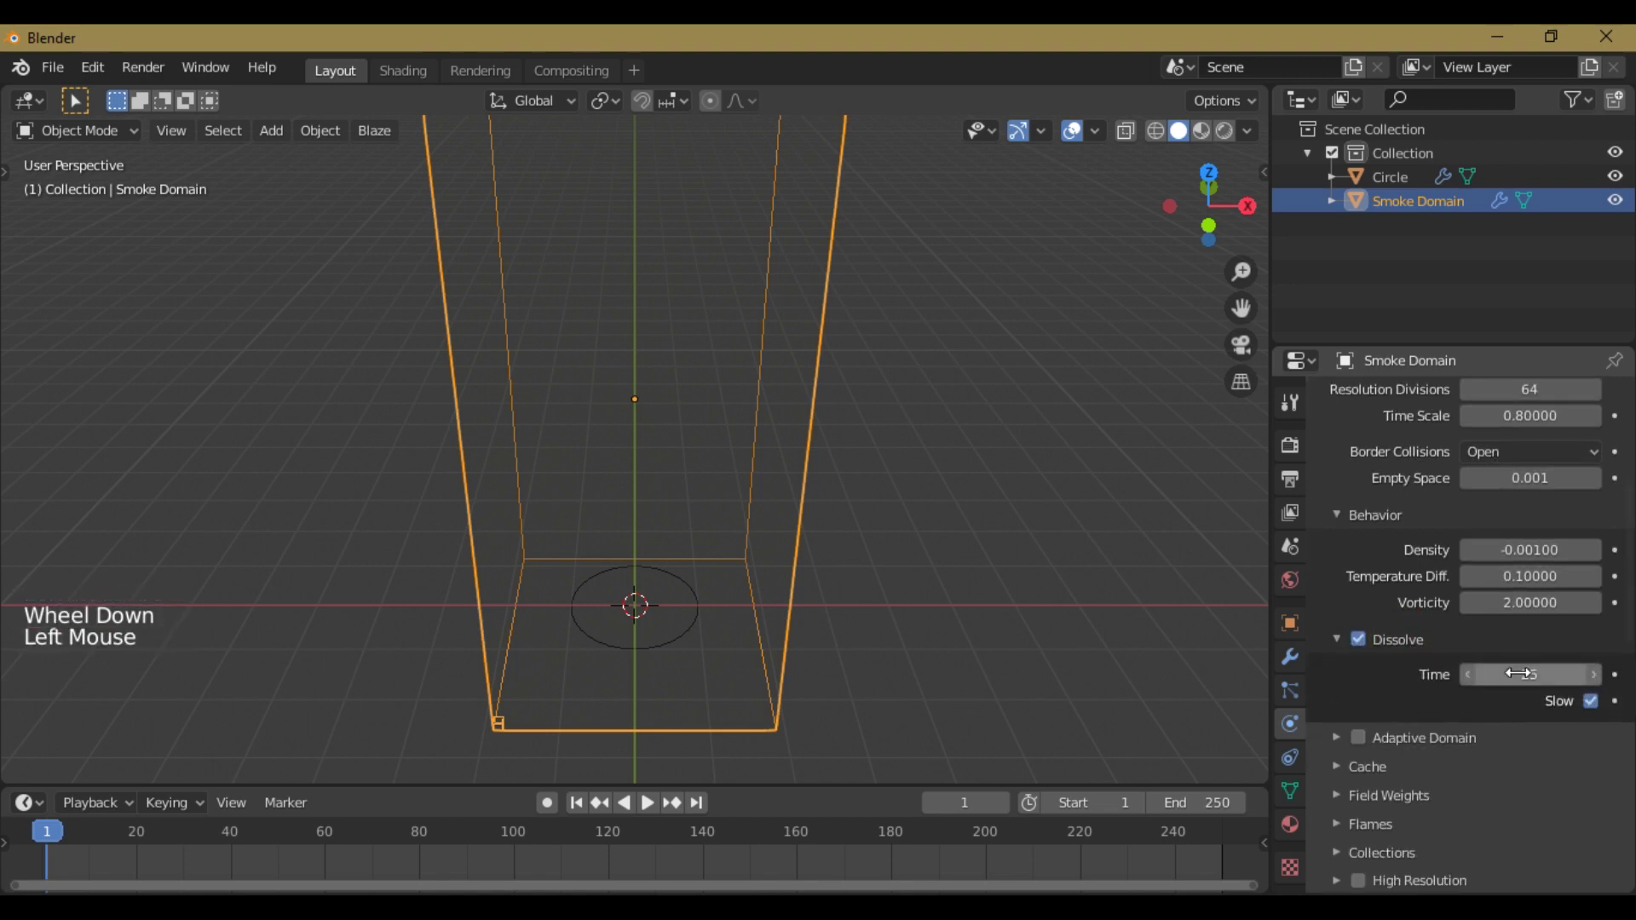
pyautogui.click(1361, 740)
pyautogui.click(1402, 639)
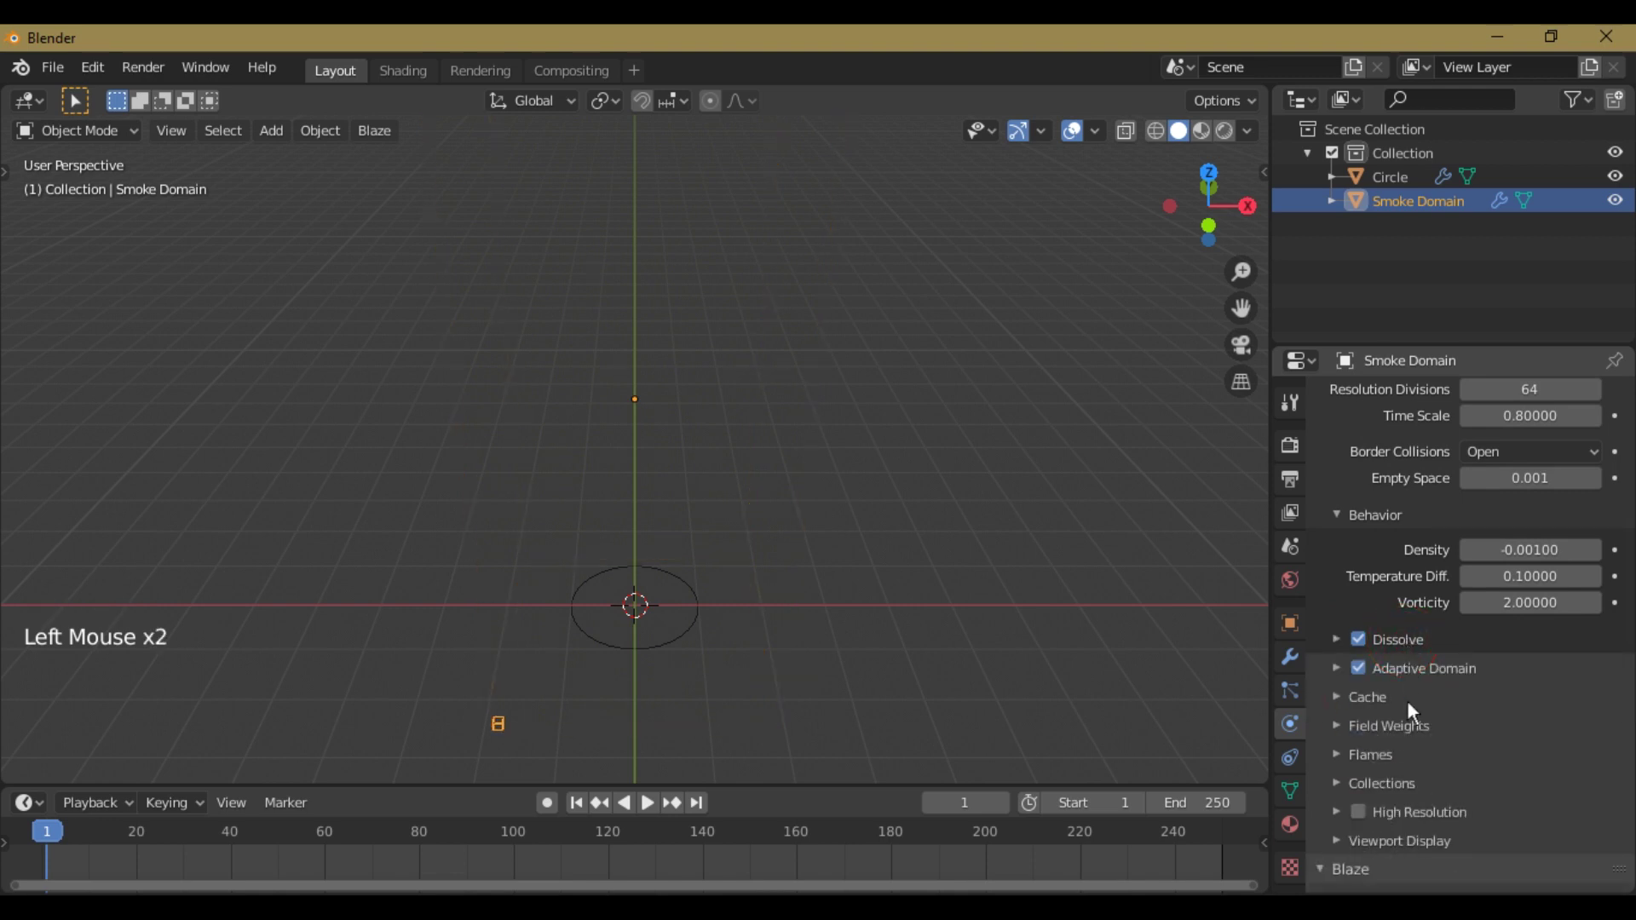
pyautogui.scroll(-1, 1406, 705)
# Step: Set the flame Reaction Speed to 0.45 and flame Smoke to 1.5
pyautogui.click(1398, 704)
pyautogui.scroll(-2, 1449, 703)
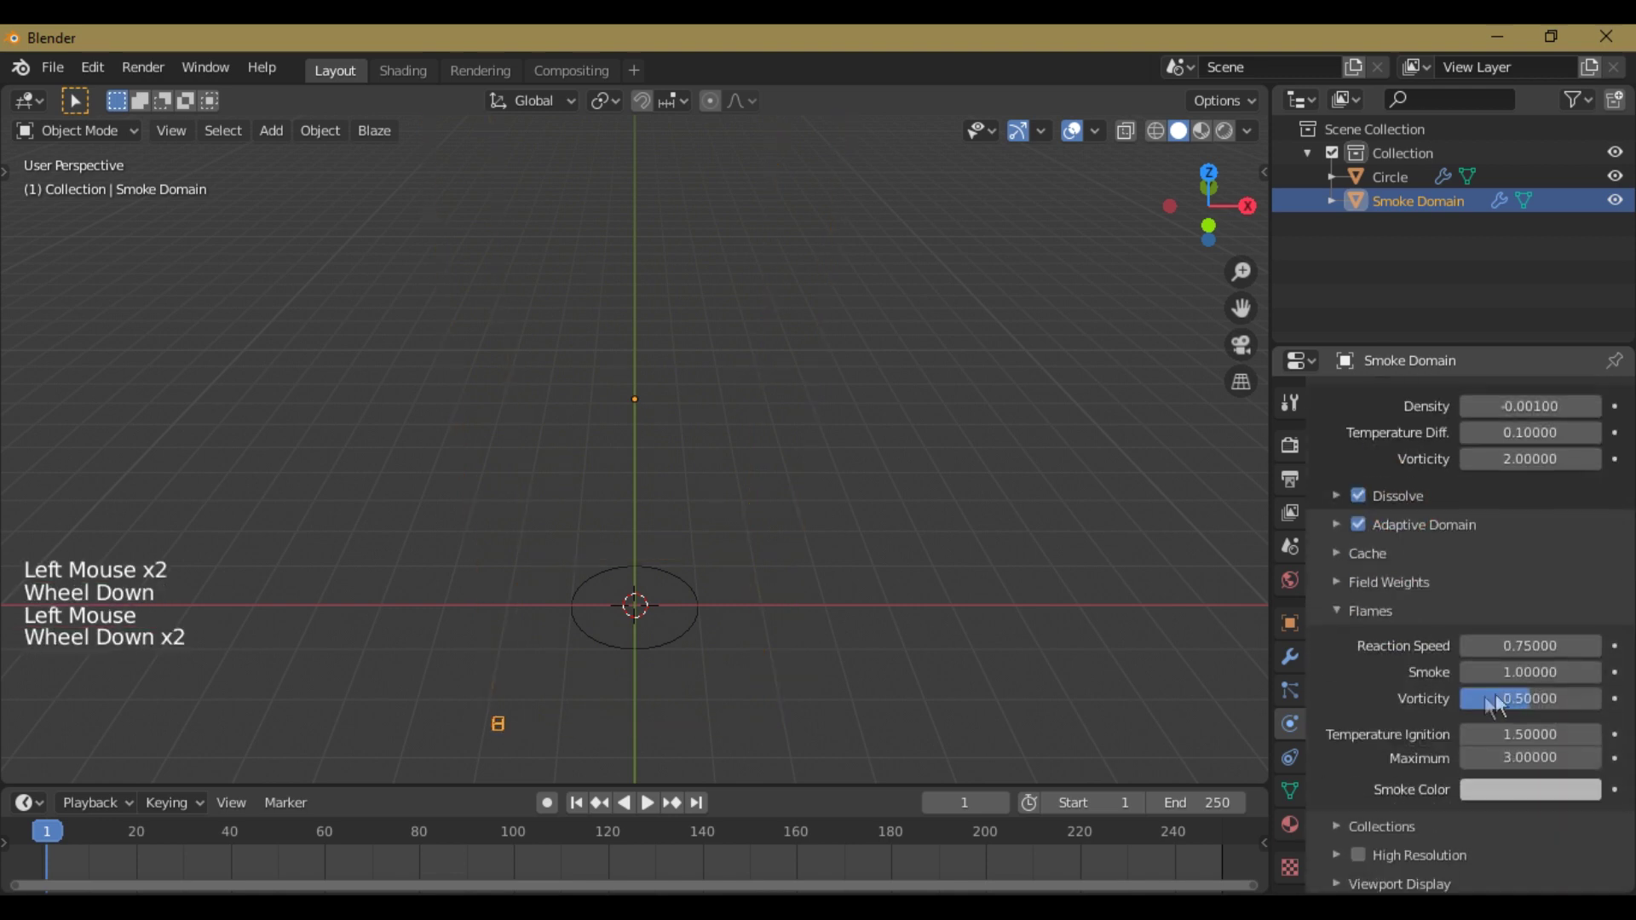
pyautogui.click(1525, 644)
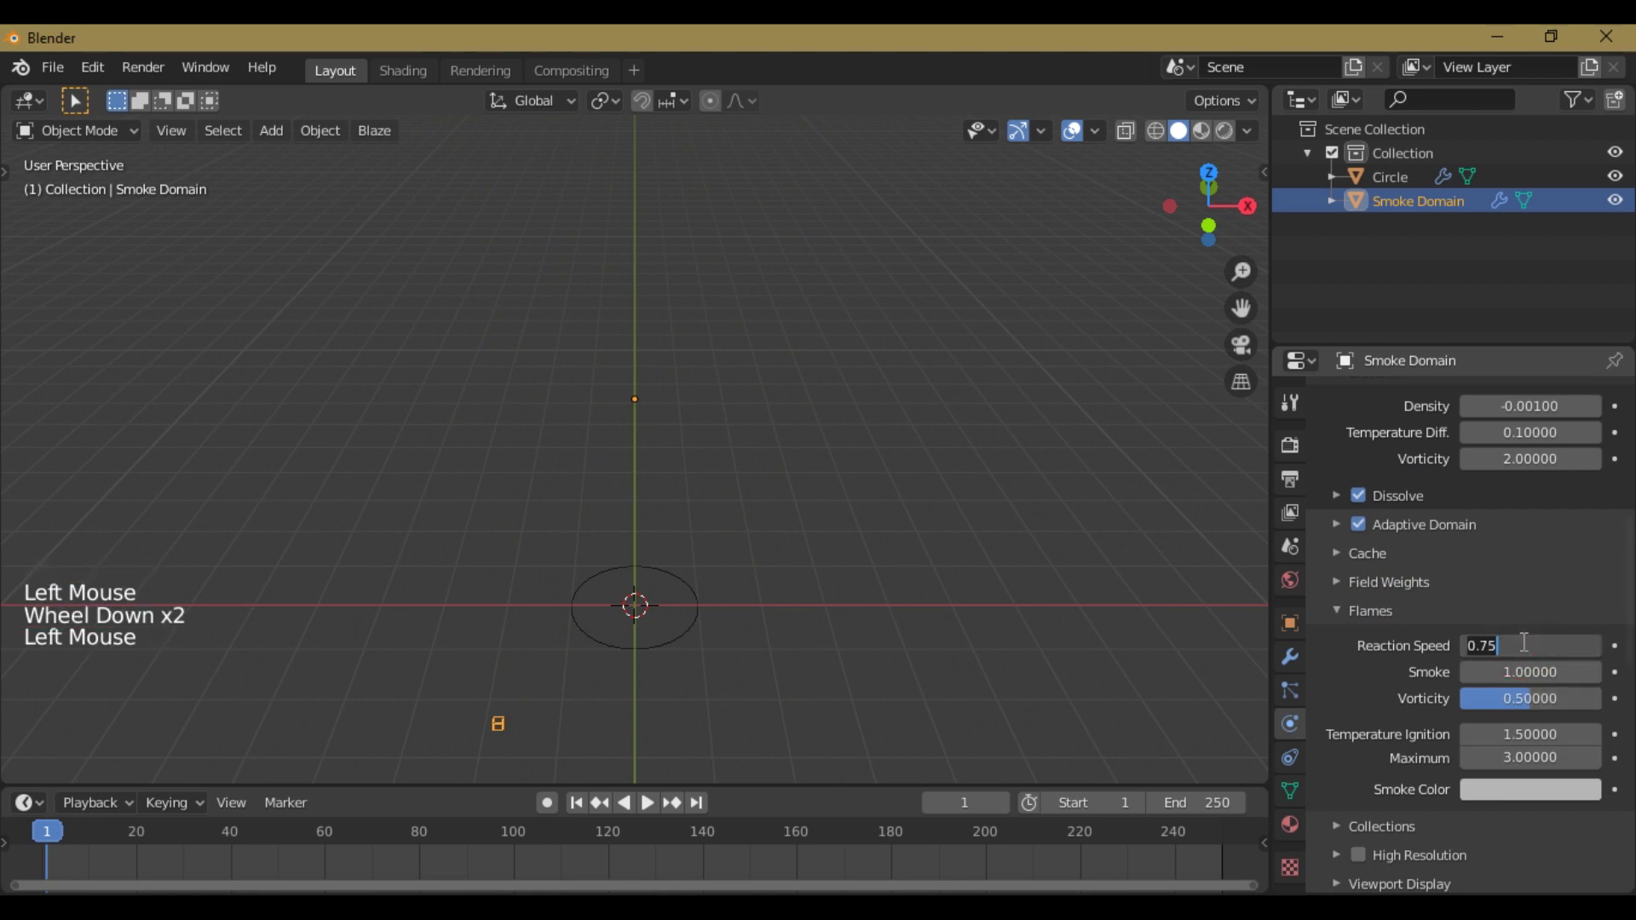
pyautogui.press('BackSpace')
pyautogui.press('BackSpace')
pyautogui.write('45000')
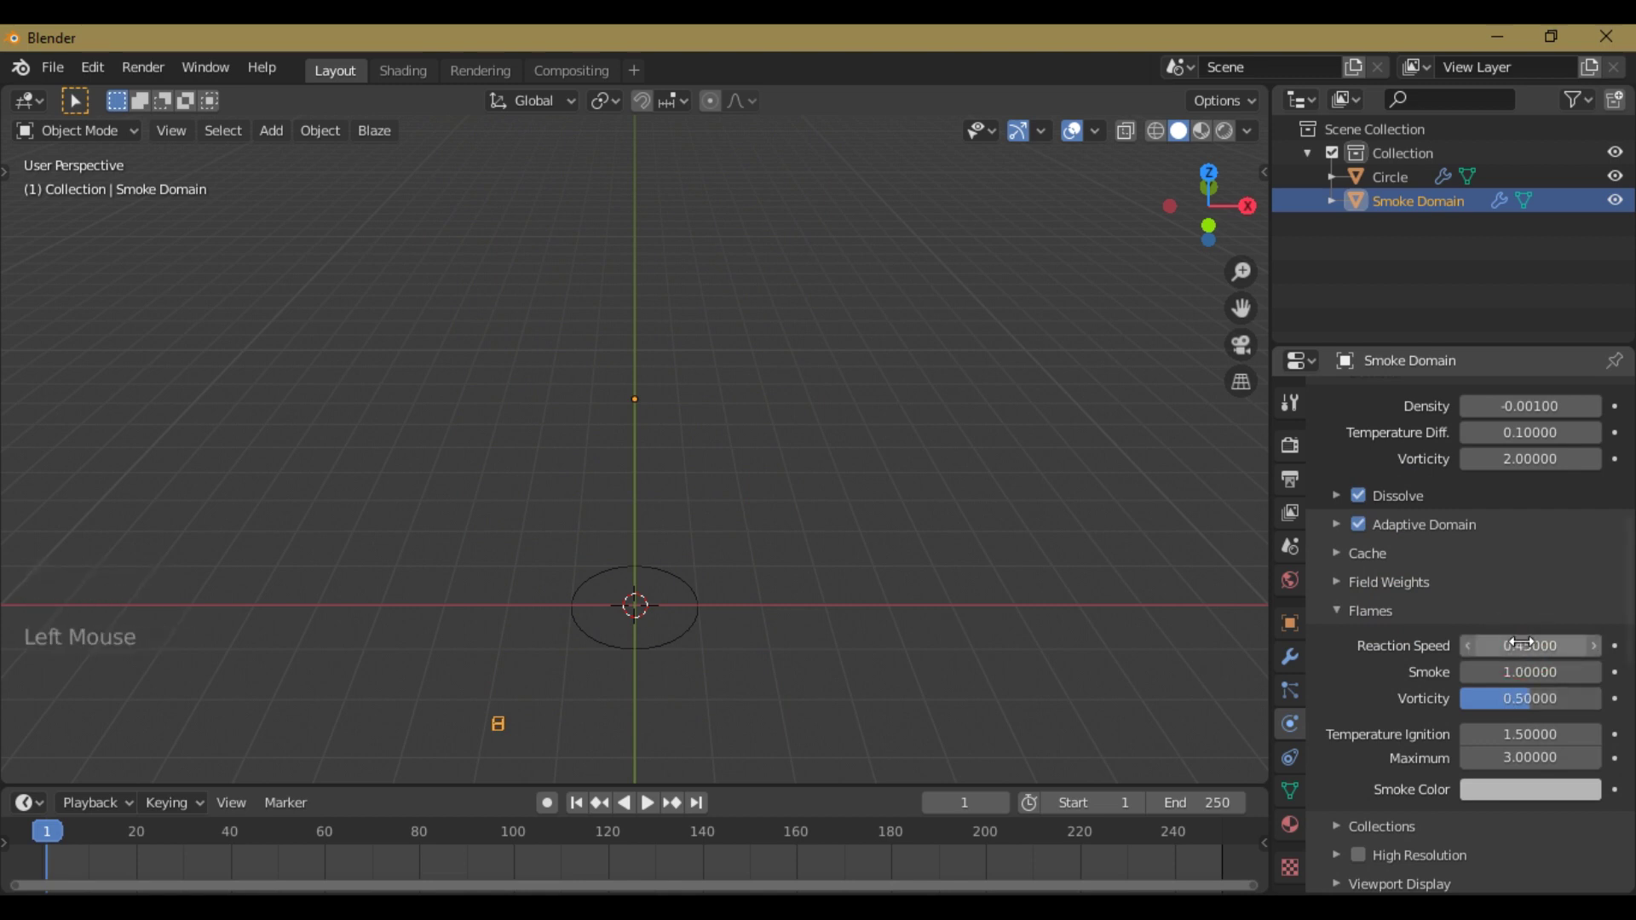
pyautogui.click(1521, 669)
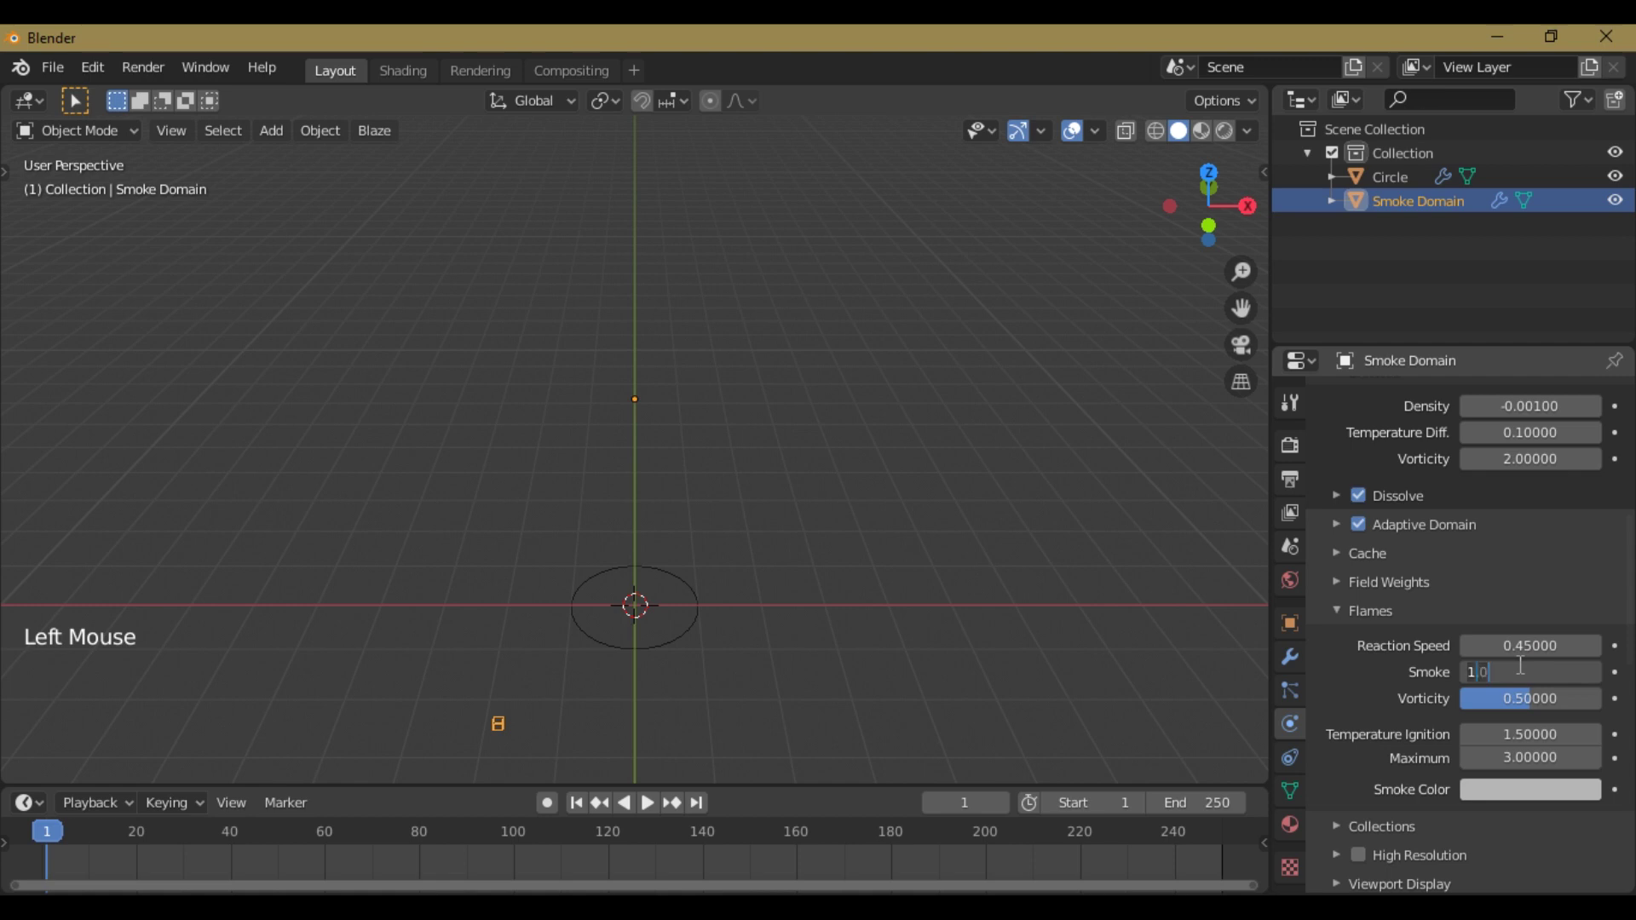
pyautogui.write('5')
pyautogui.press('Return')
pyautogui.scroll(-3, 899, 576)
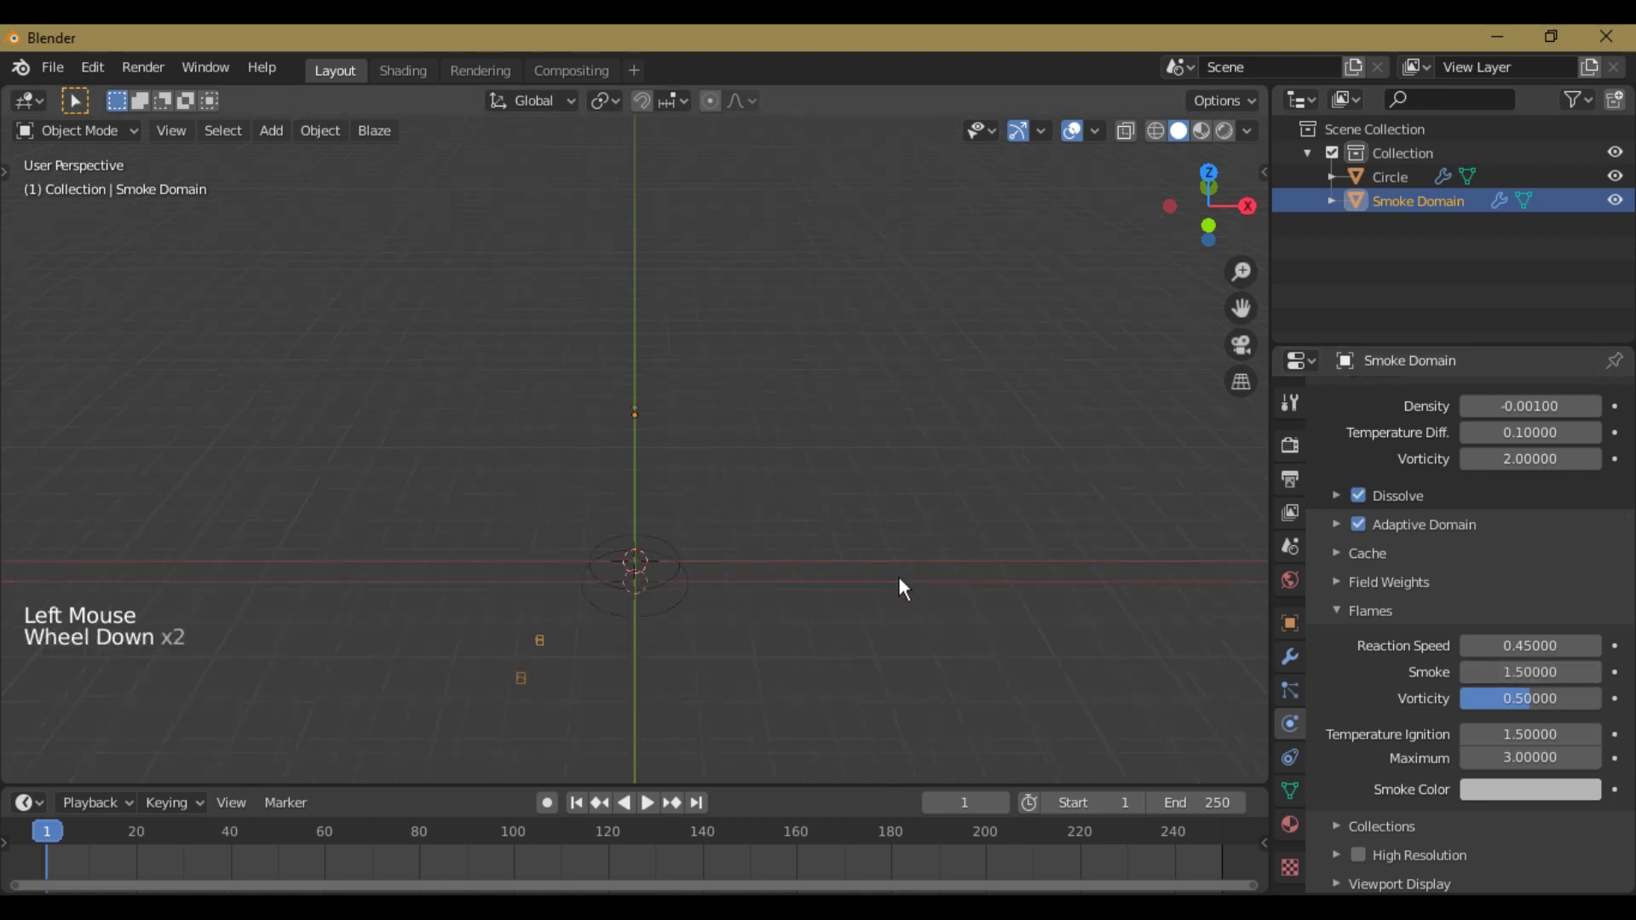
# Step: Play the simulation from frame 1 in front view, pausing at frame 38
pyautogui.press('KP_2')
pyautogui.press('KP_1')
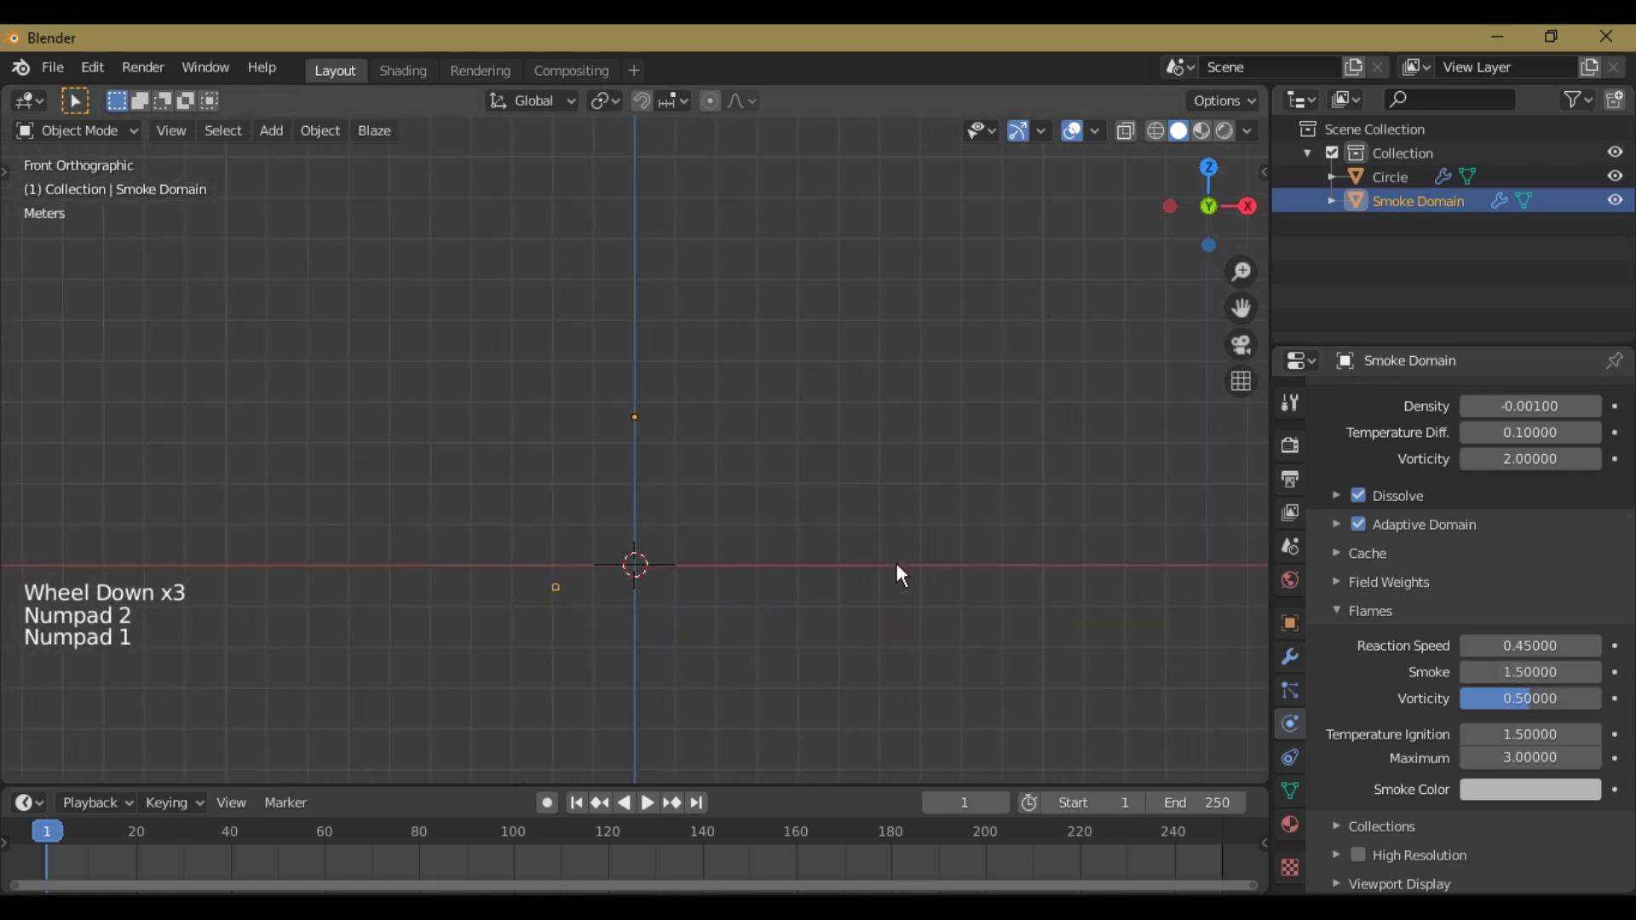
pyautogui.hotkey('shift', 'Left')
pyautogui.press('space')
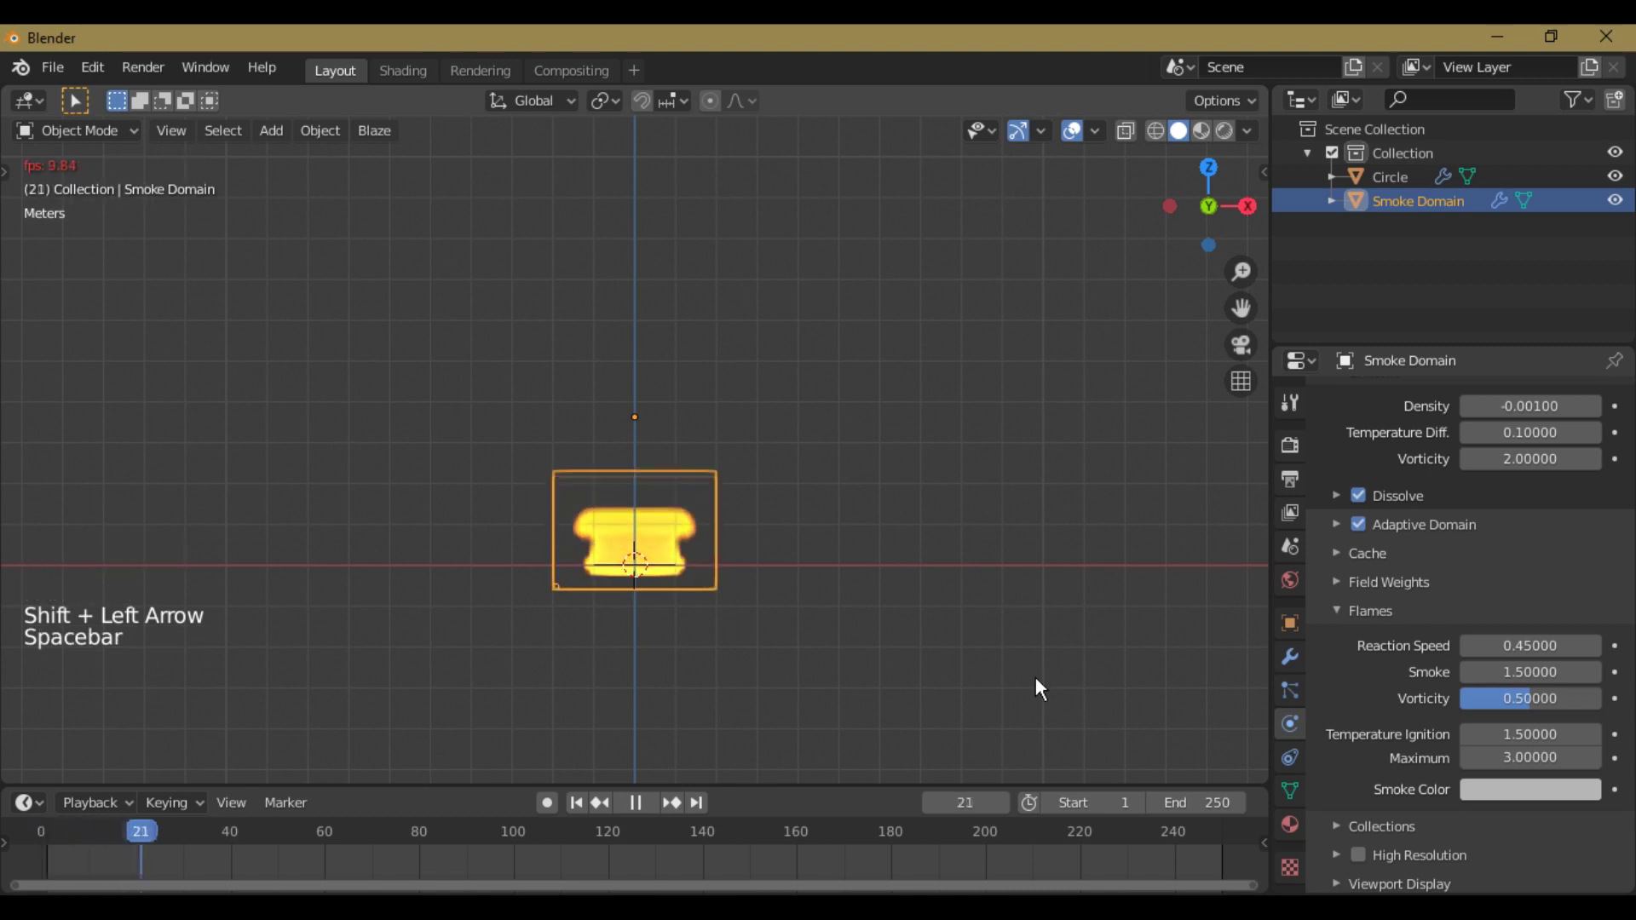
pyautogui.scroll(2, 937, 626)
pyautogui.press('space')
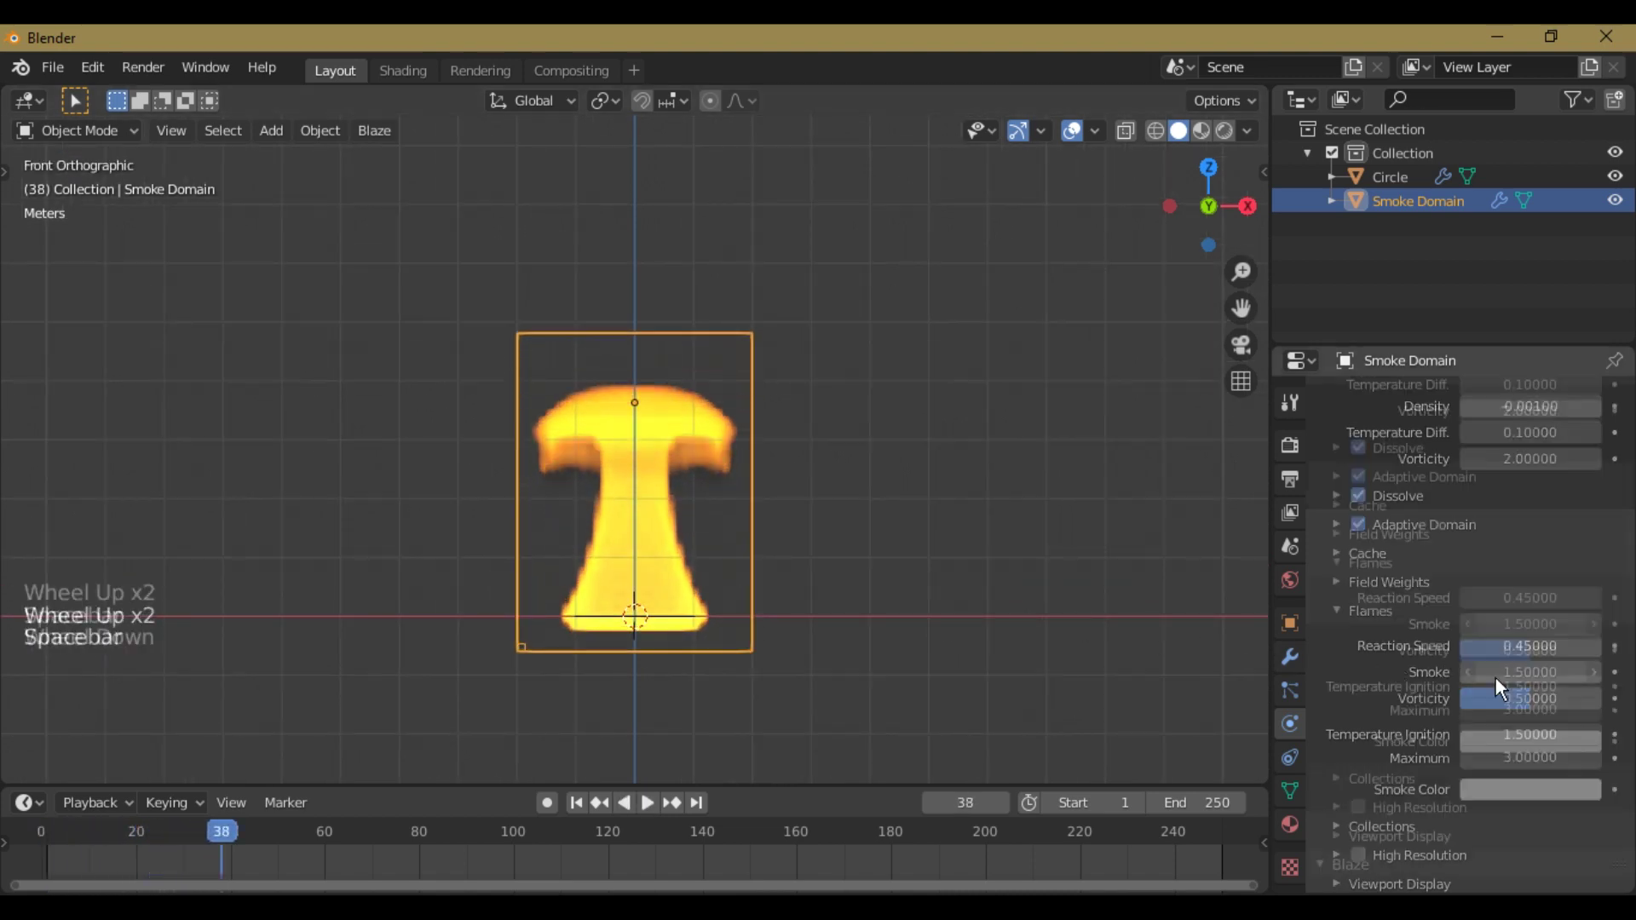
pyautogui.scroll(-1, 1525, 665)
pyautogui.scroll(1, 1517, 669)
pyautogui.scroll(-1, 1508, 671)
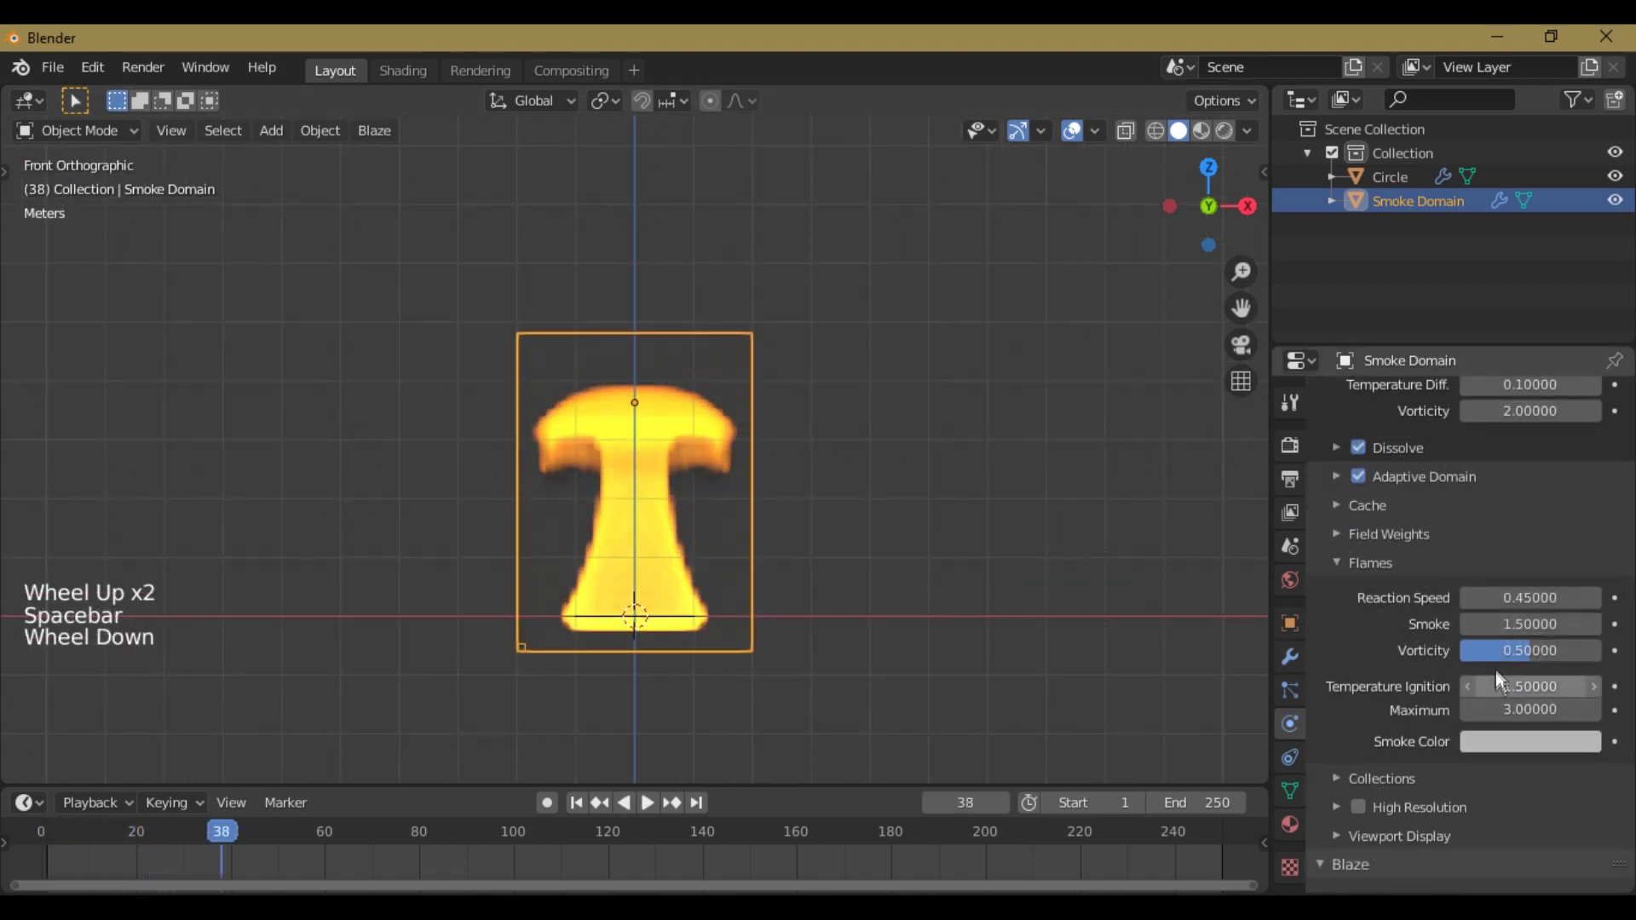
# Step: Raise flame Vorticity to 1.0
pyautogui.moveTo(1509, 649); pyautogui.dragTo(1591, 649)
pyautogui.click(1574, 653)
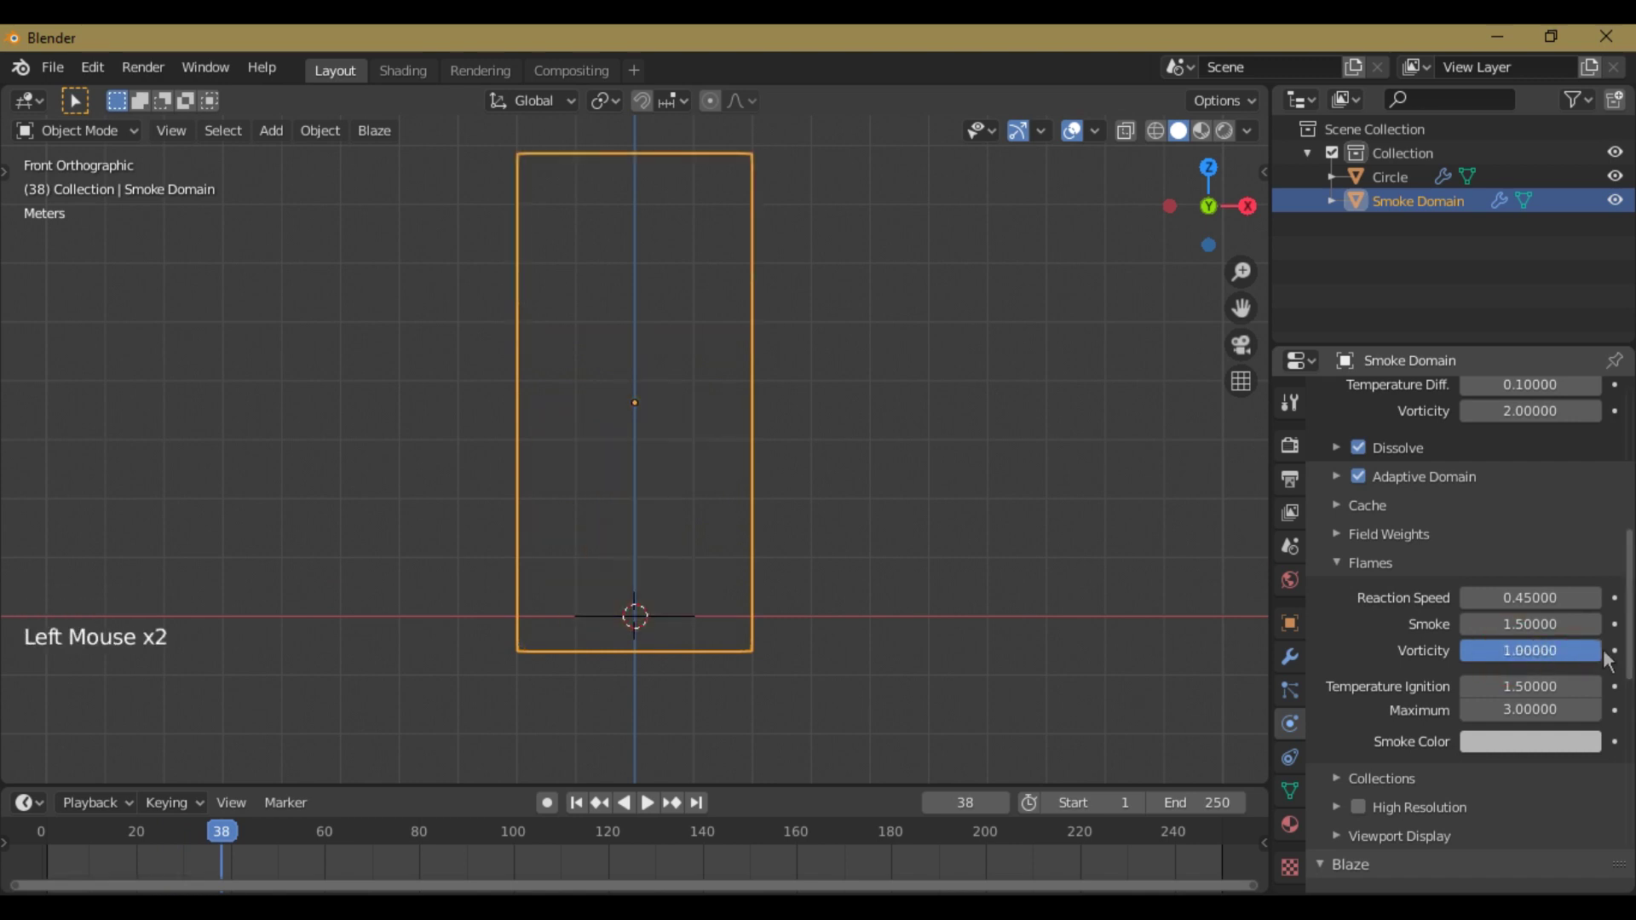
pyautogui.scroll(-2, 1394, 743)
# Step: Enable High Resolution smoke with Resolution Divisions set to 2
pyautogui.click(1361, 712)
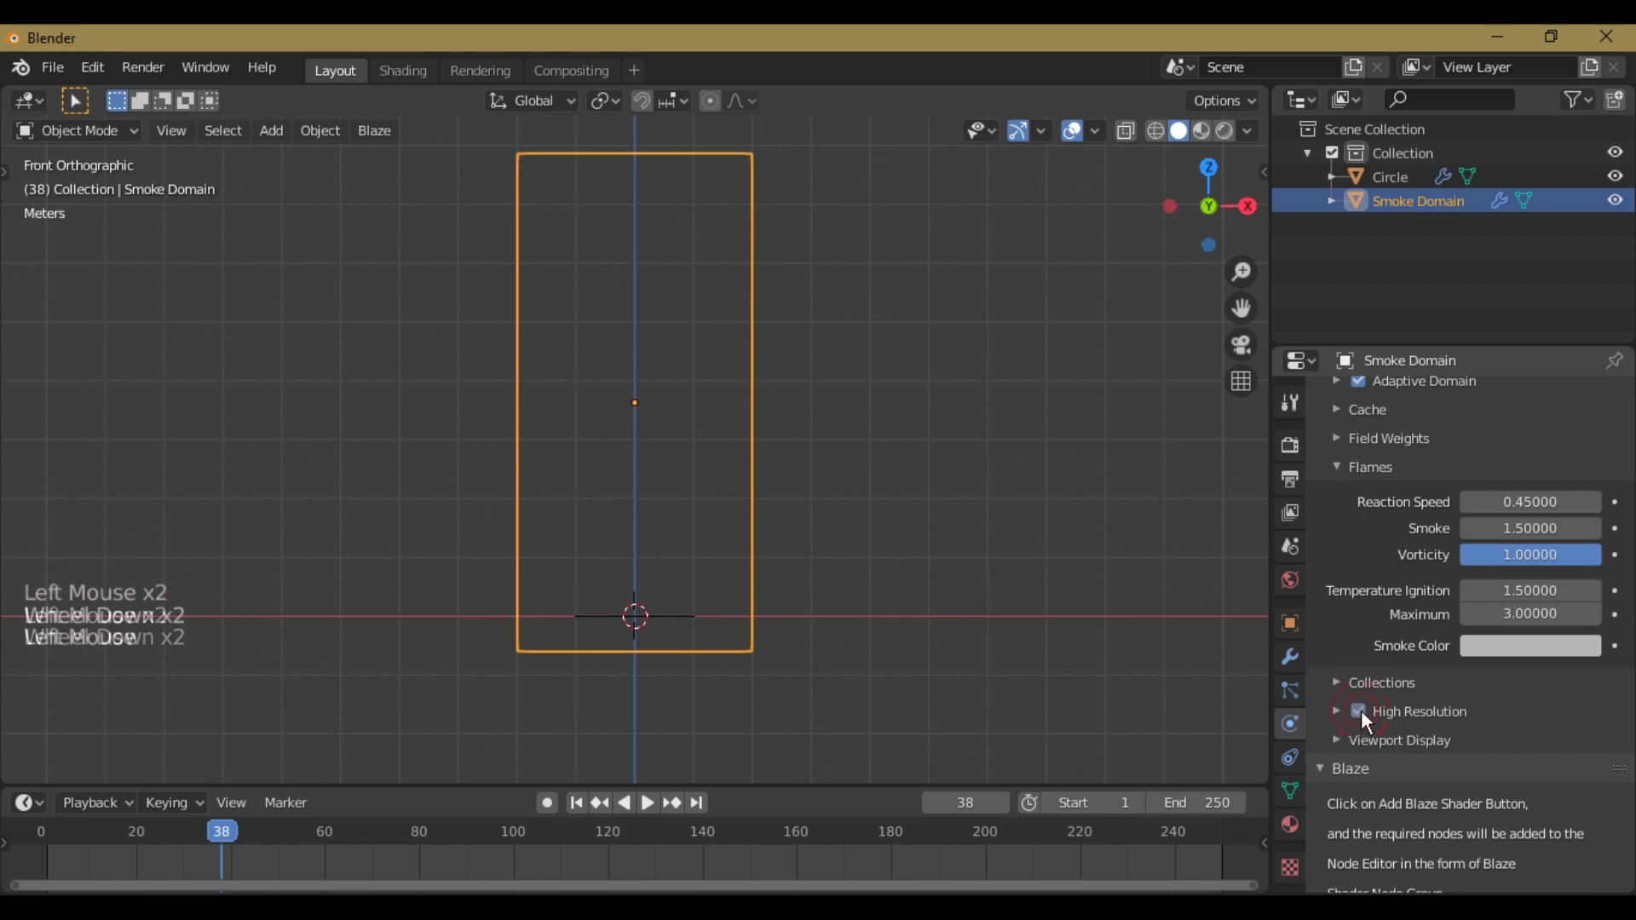
pyautogui.scroll(-2, 1406, 726)
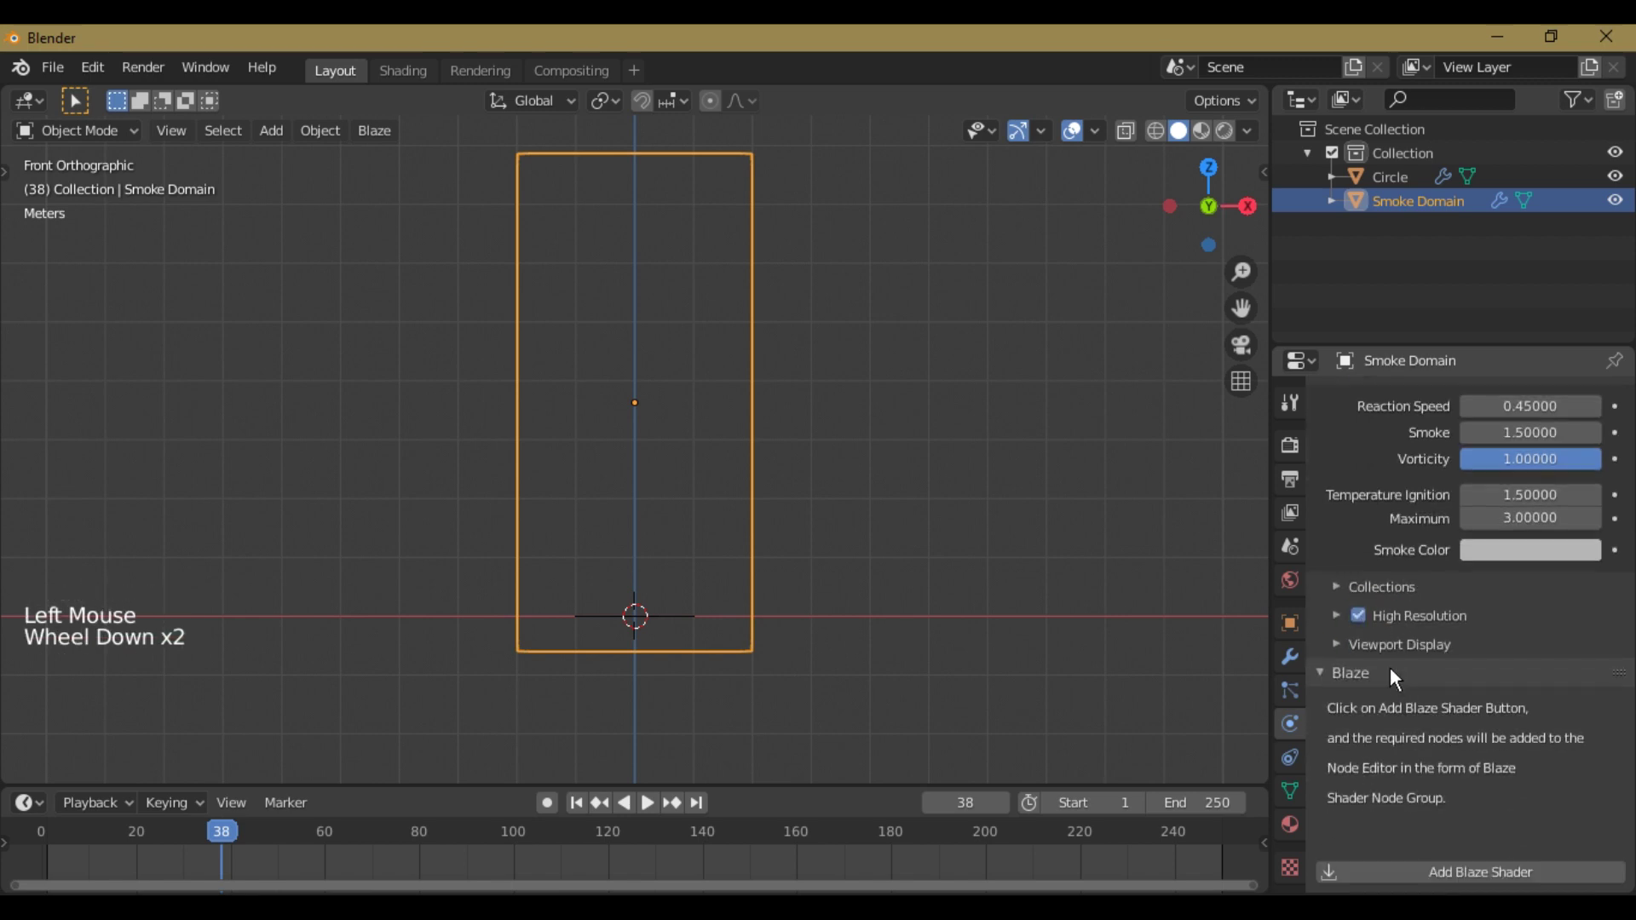
pyautogui.click(1391, 673)
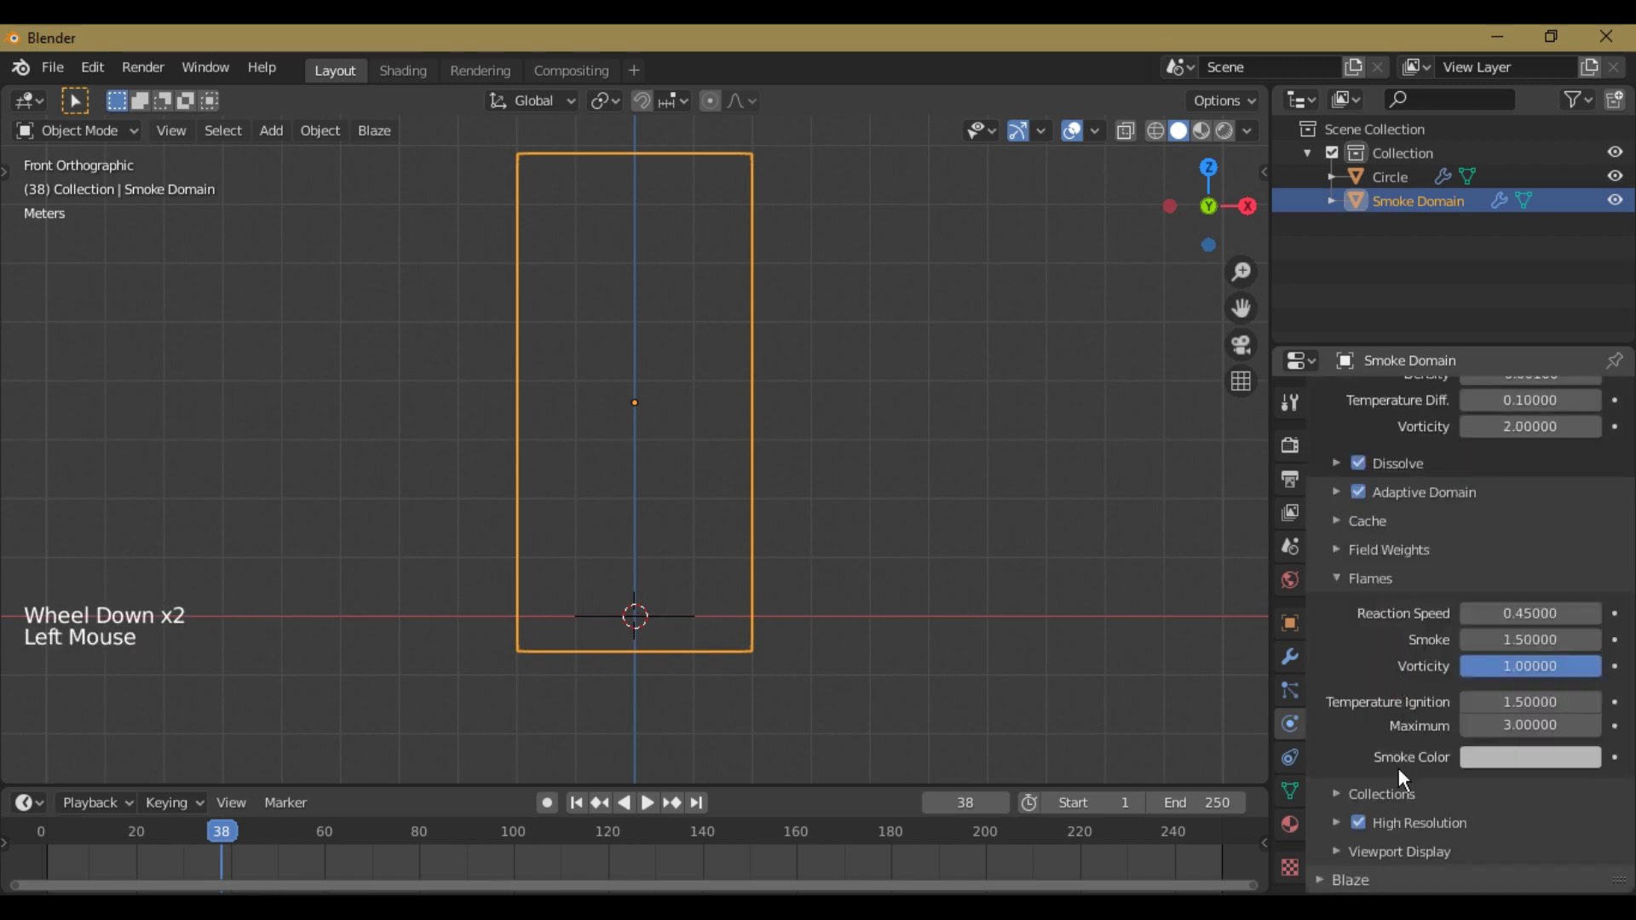
pyautogui.click(1393, 820)
pyautogui.scroll(-1, 1410, 767)
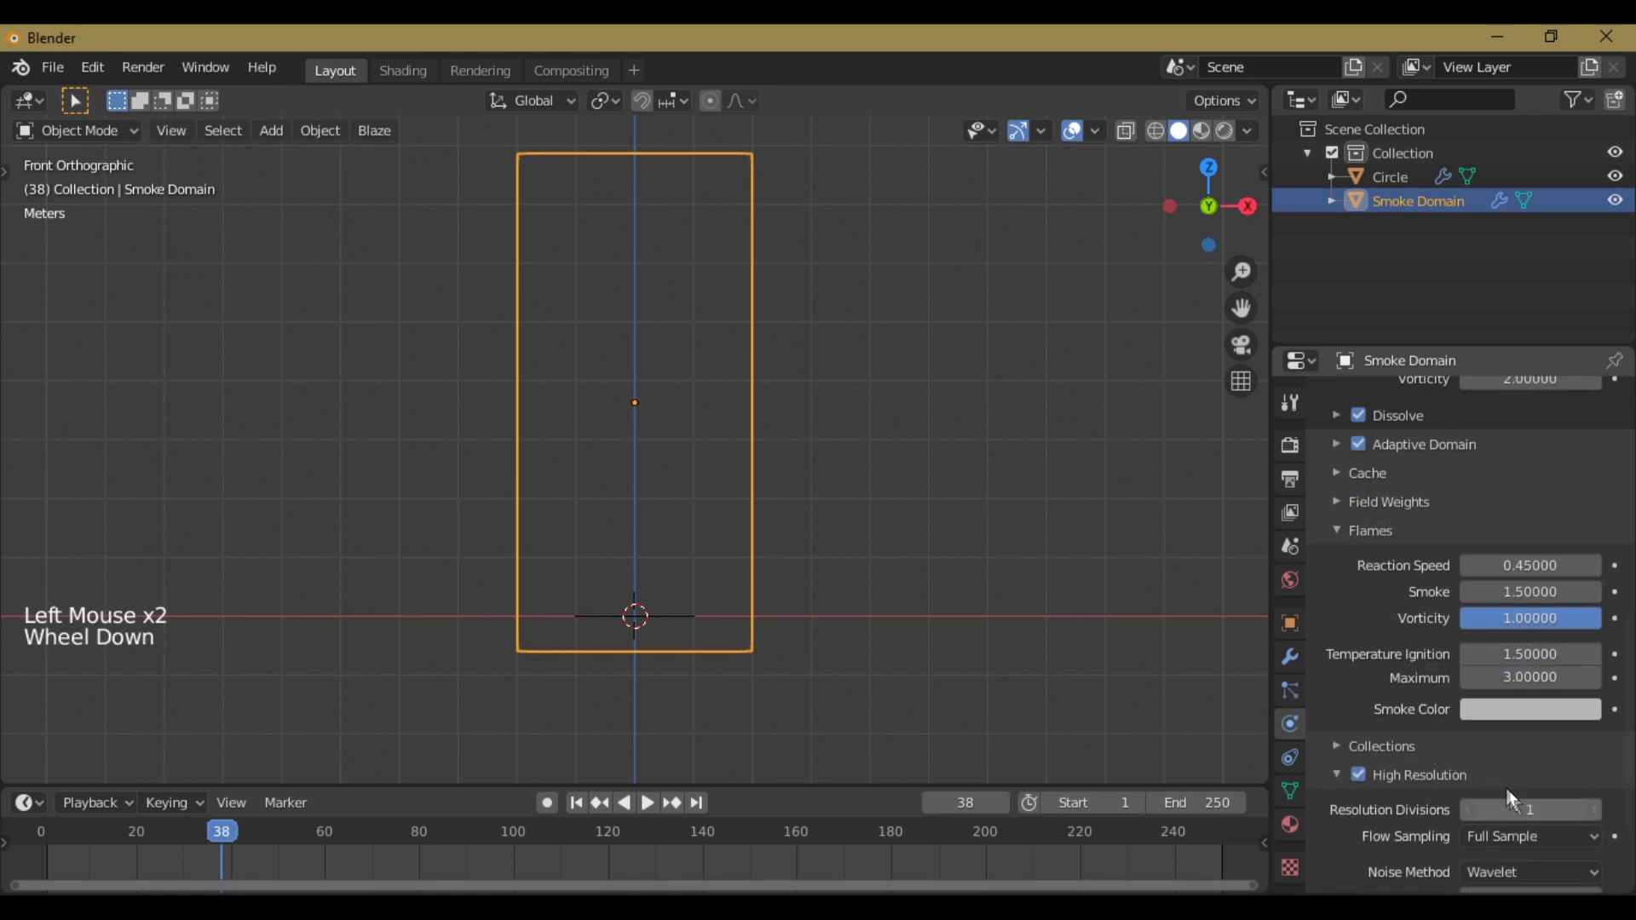
pyautogui.scroll(-3, 1504, 767)
pyautogui.click(1516, 696)
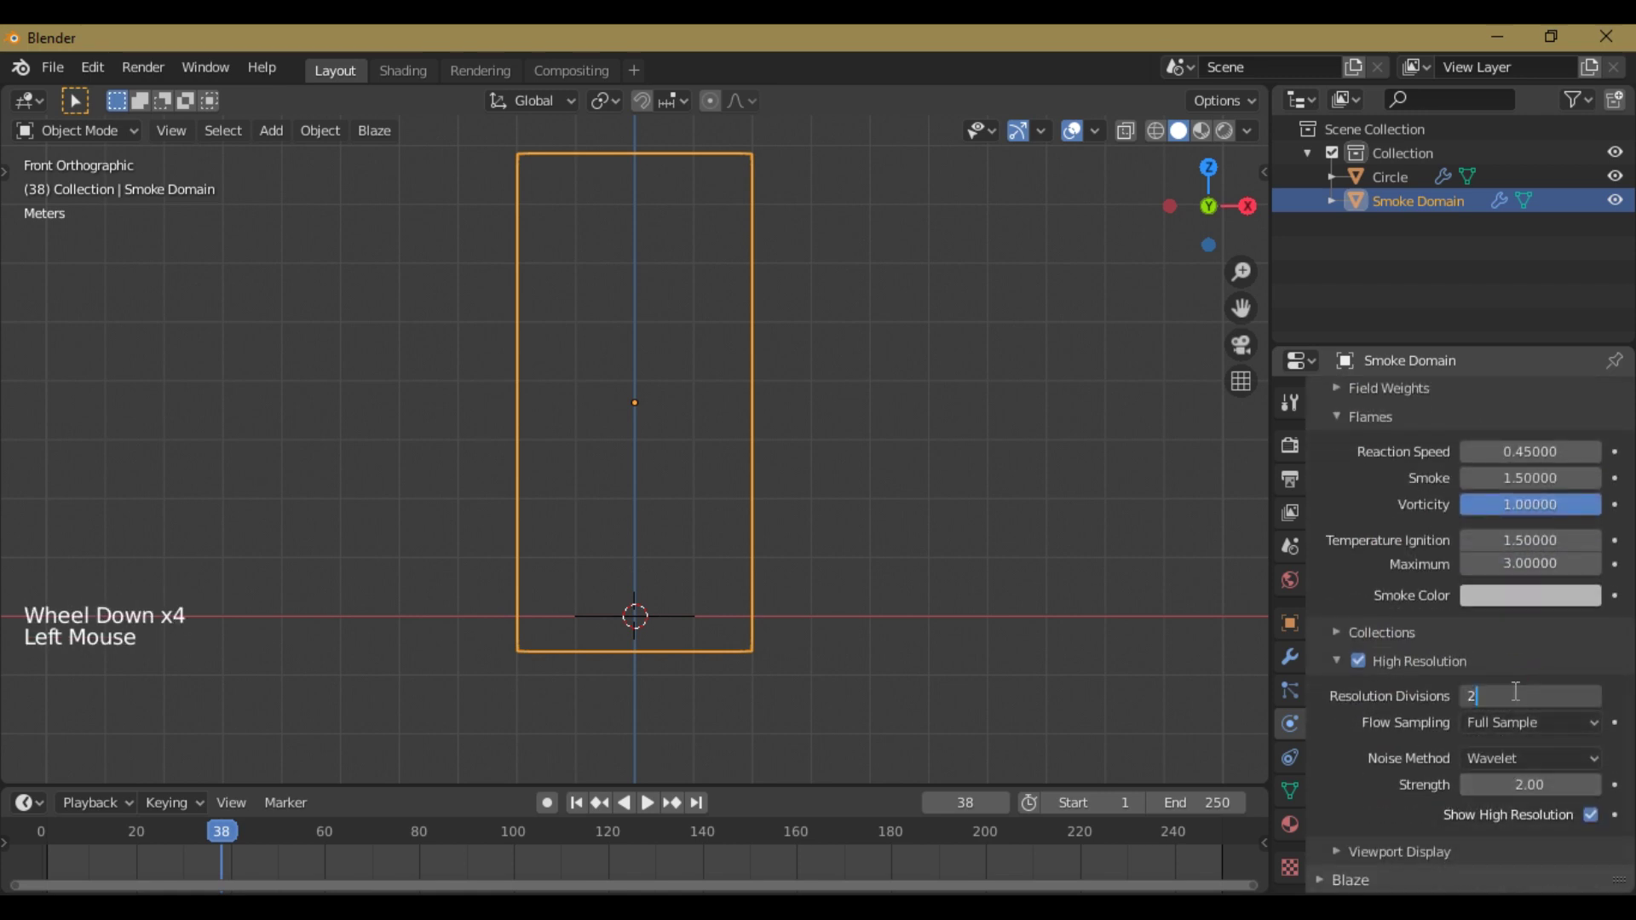
pyautogui.write('2')
pyautogui.press('Return')
pyautogui.scroll(-1, 1472, 749)
pyautogui.scroll(3, 1471, 749)
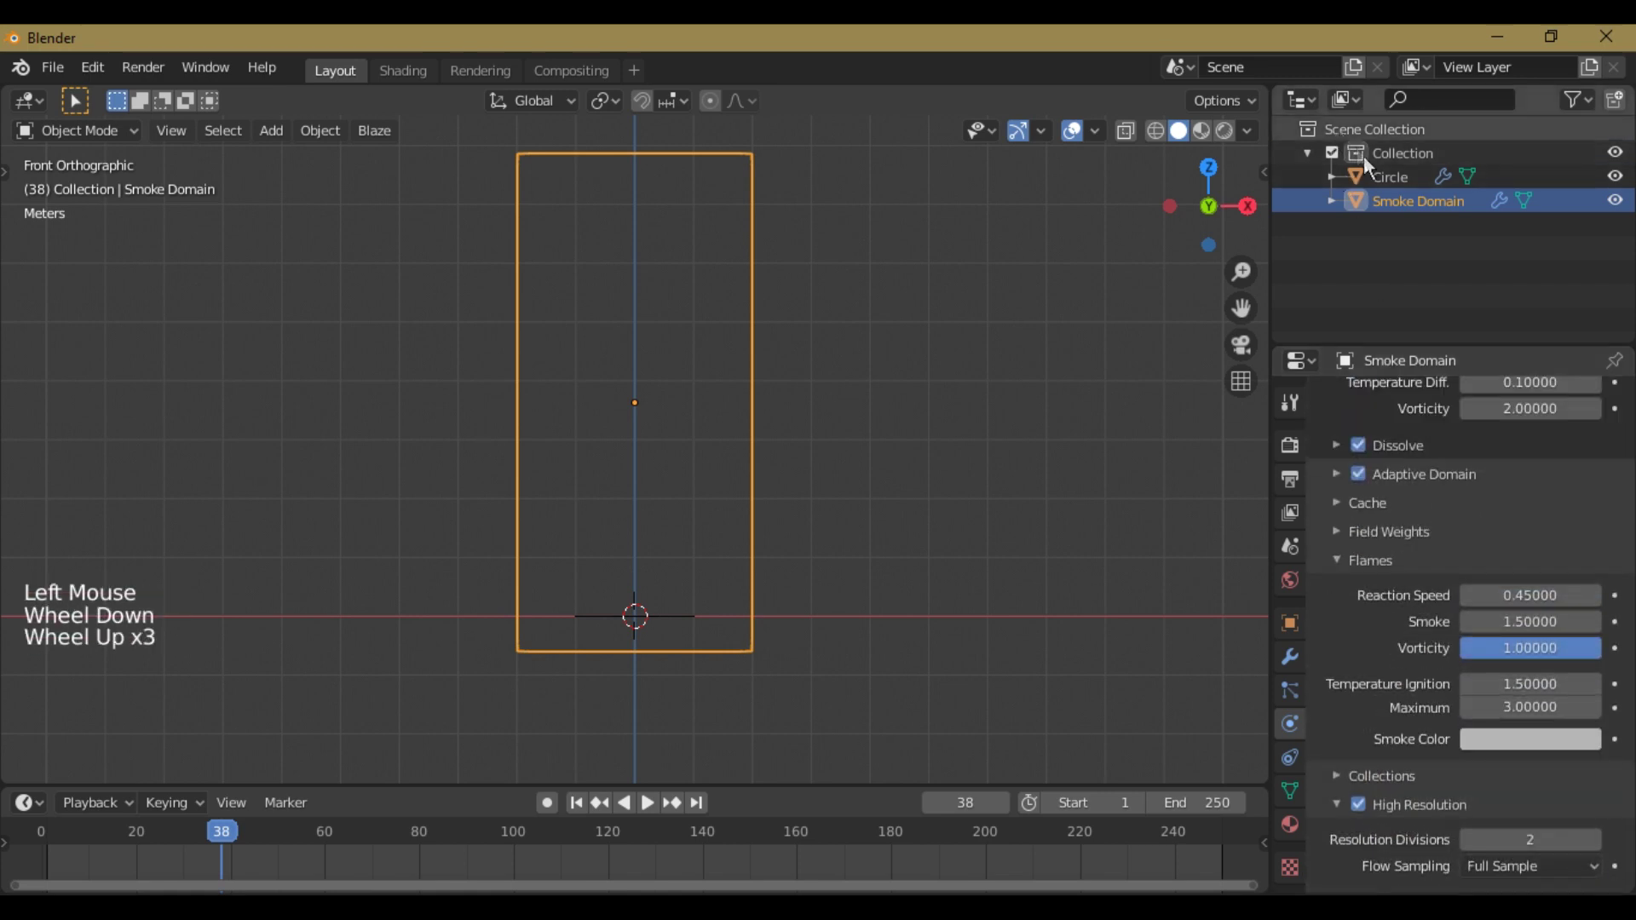
# Step: Rename the Circle emitter to 'Fire Object' in the Outliner
pyautogui.click(1391, 177)
pyautogui.click(1399, 173)
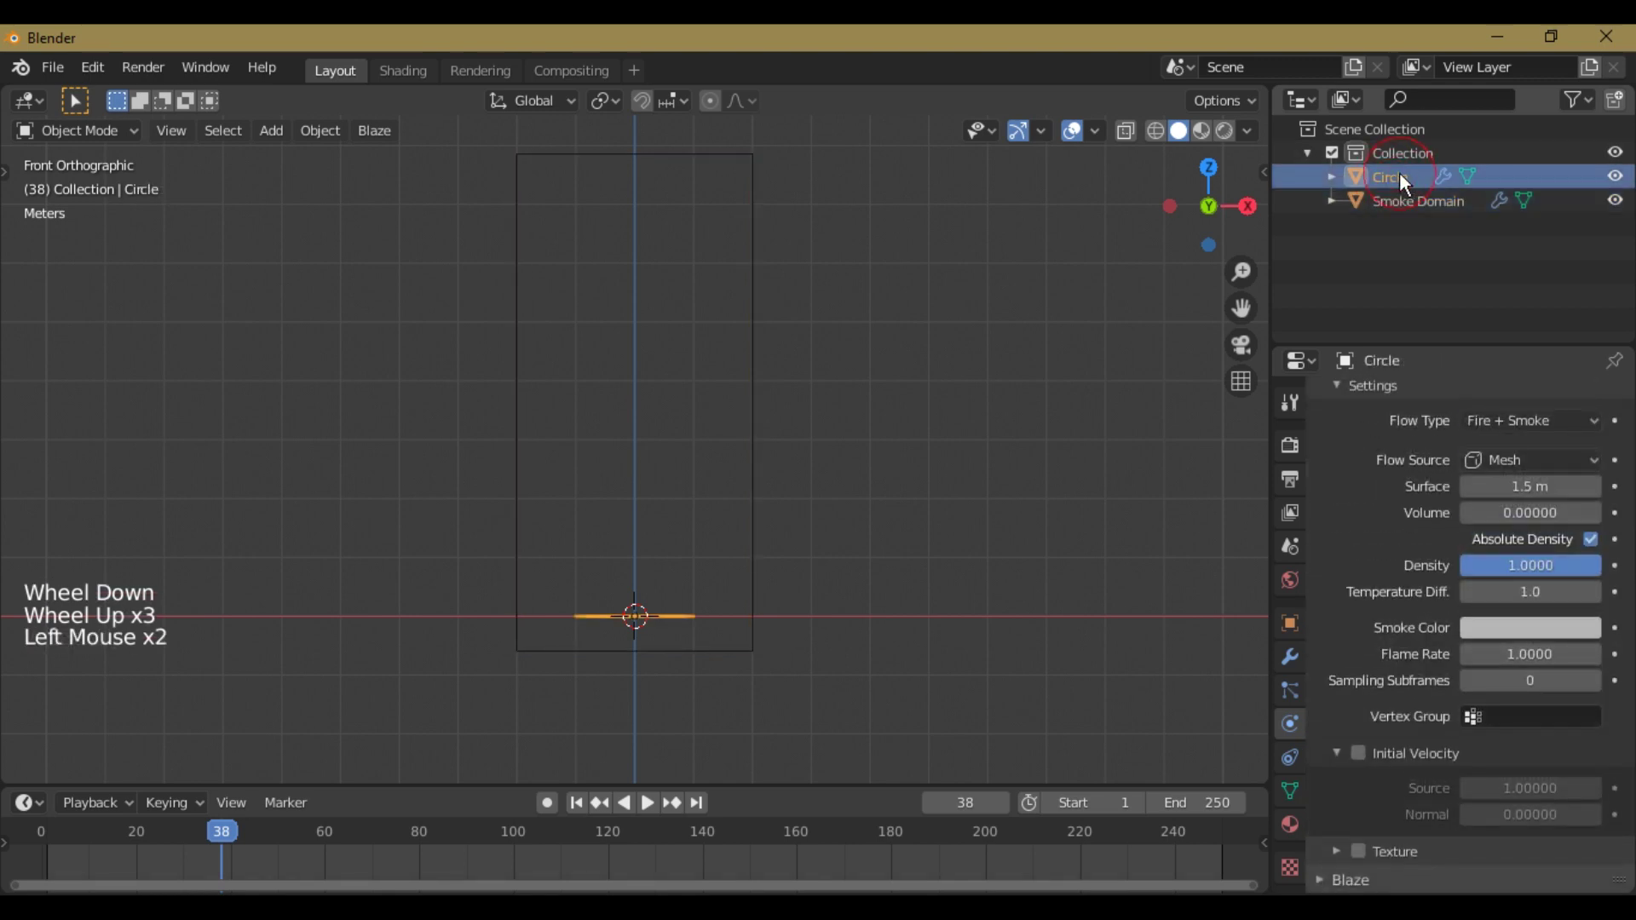
pyautogui.doubleClick(1401, 176)
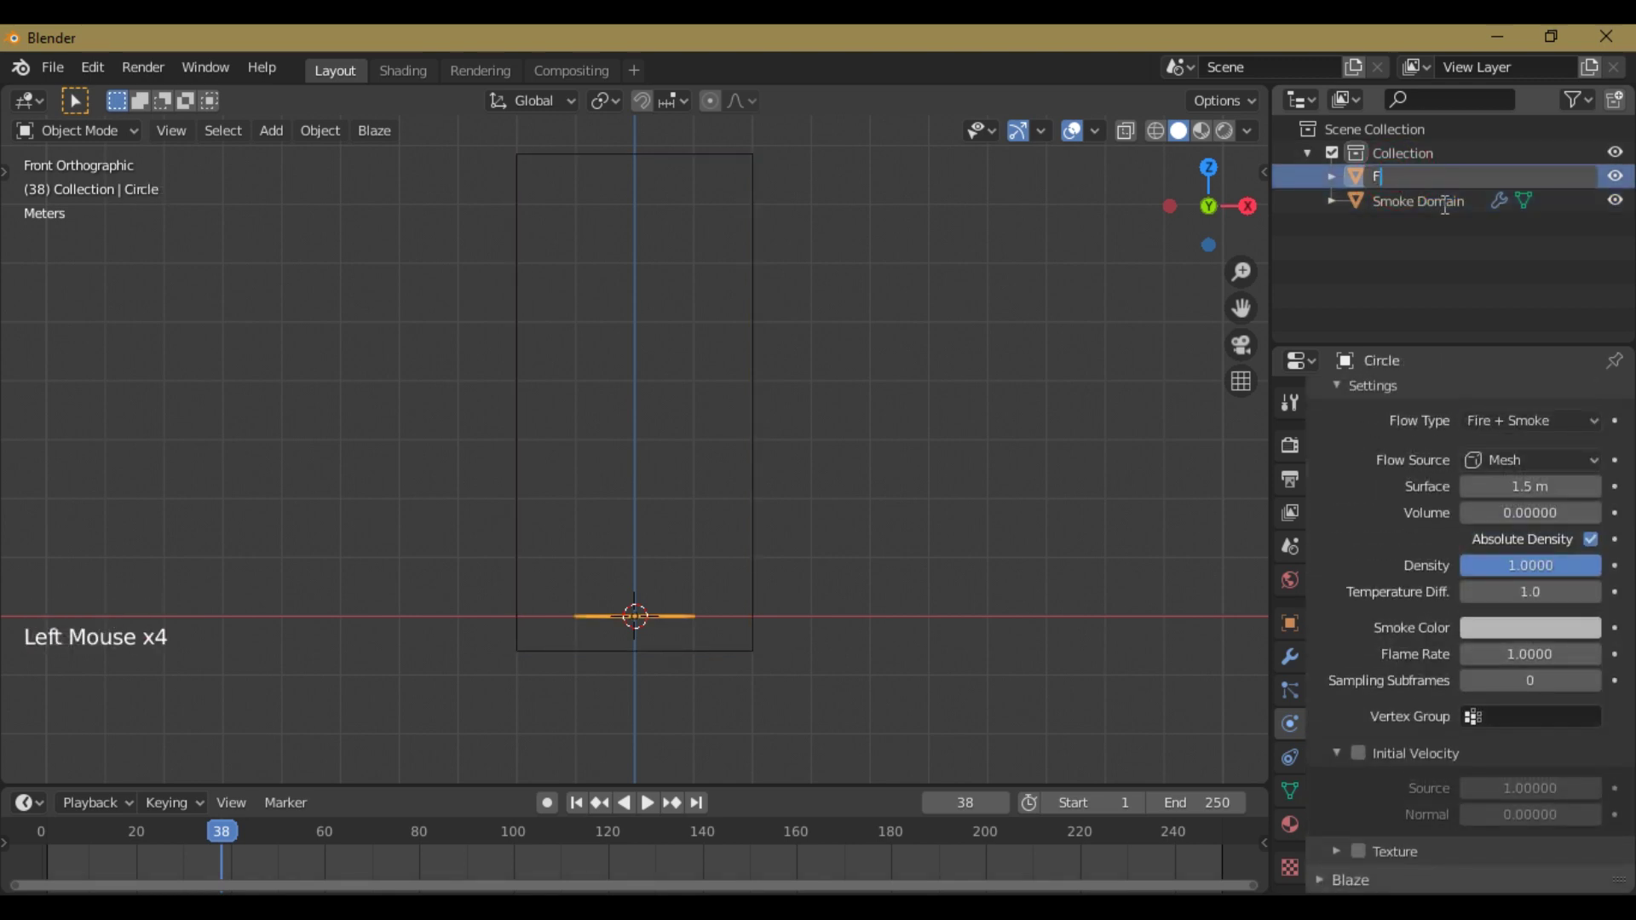
pyautogui.write('Fire Obj')
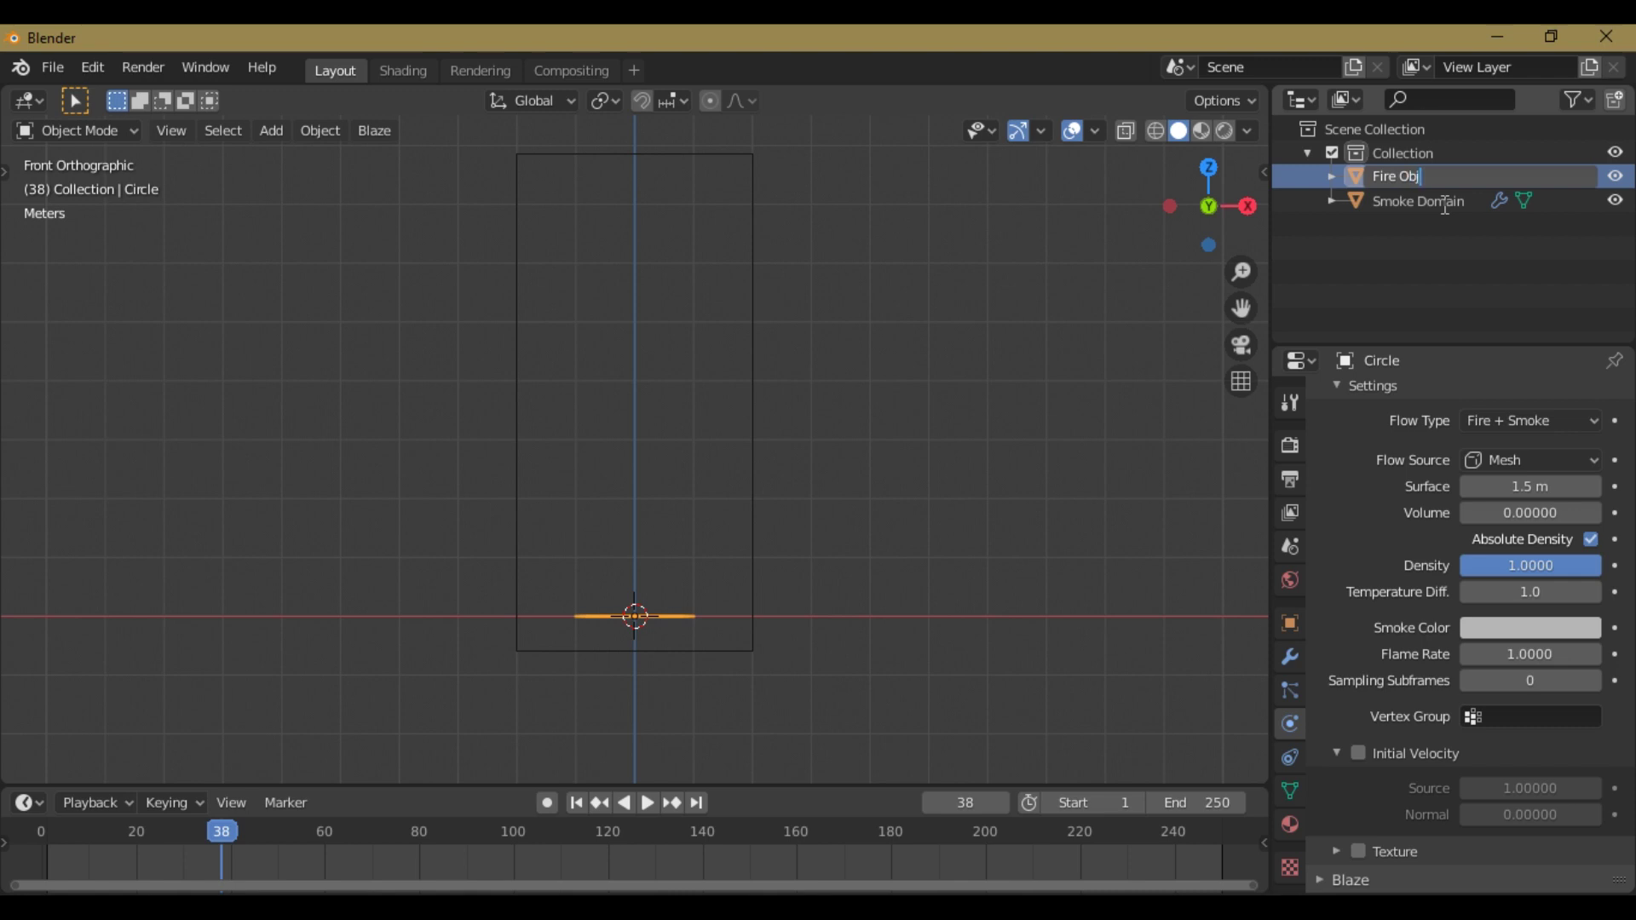
pyautogui.write('ect')
pyautogui.press('Return')
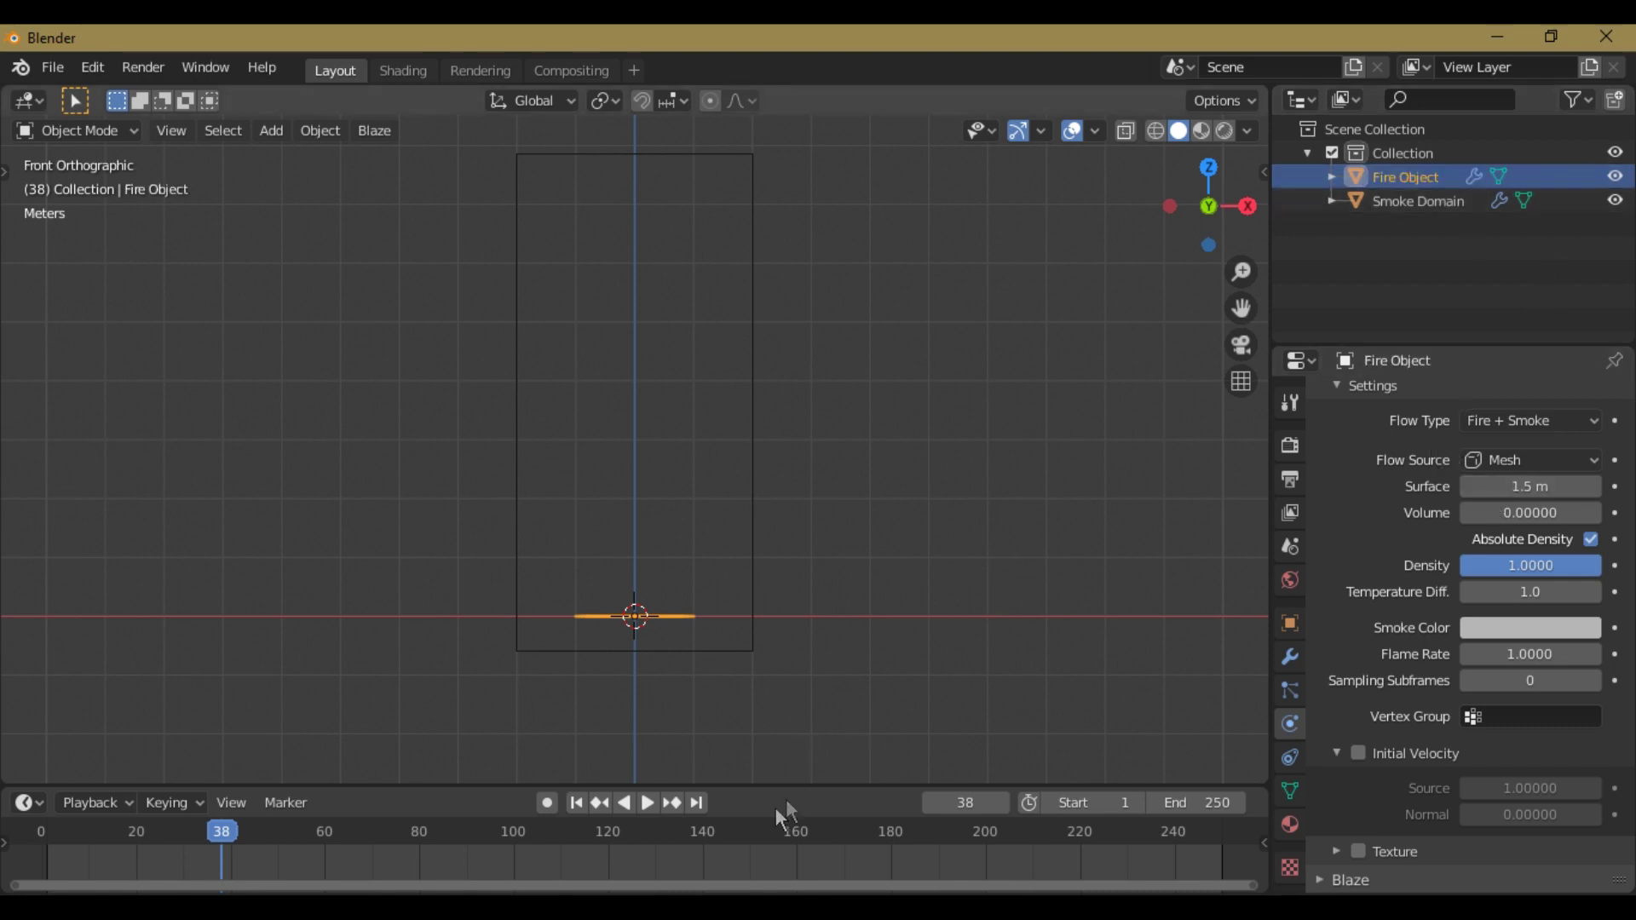
pyautogui.click(964, 800)
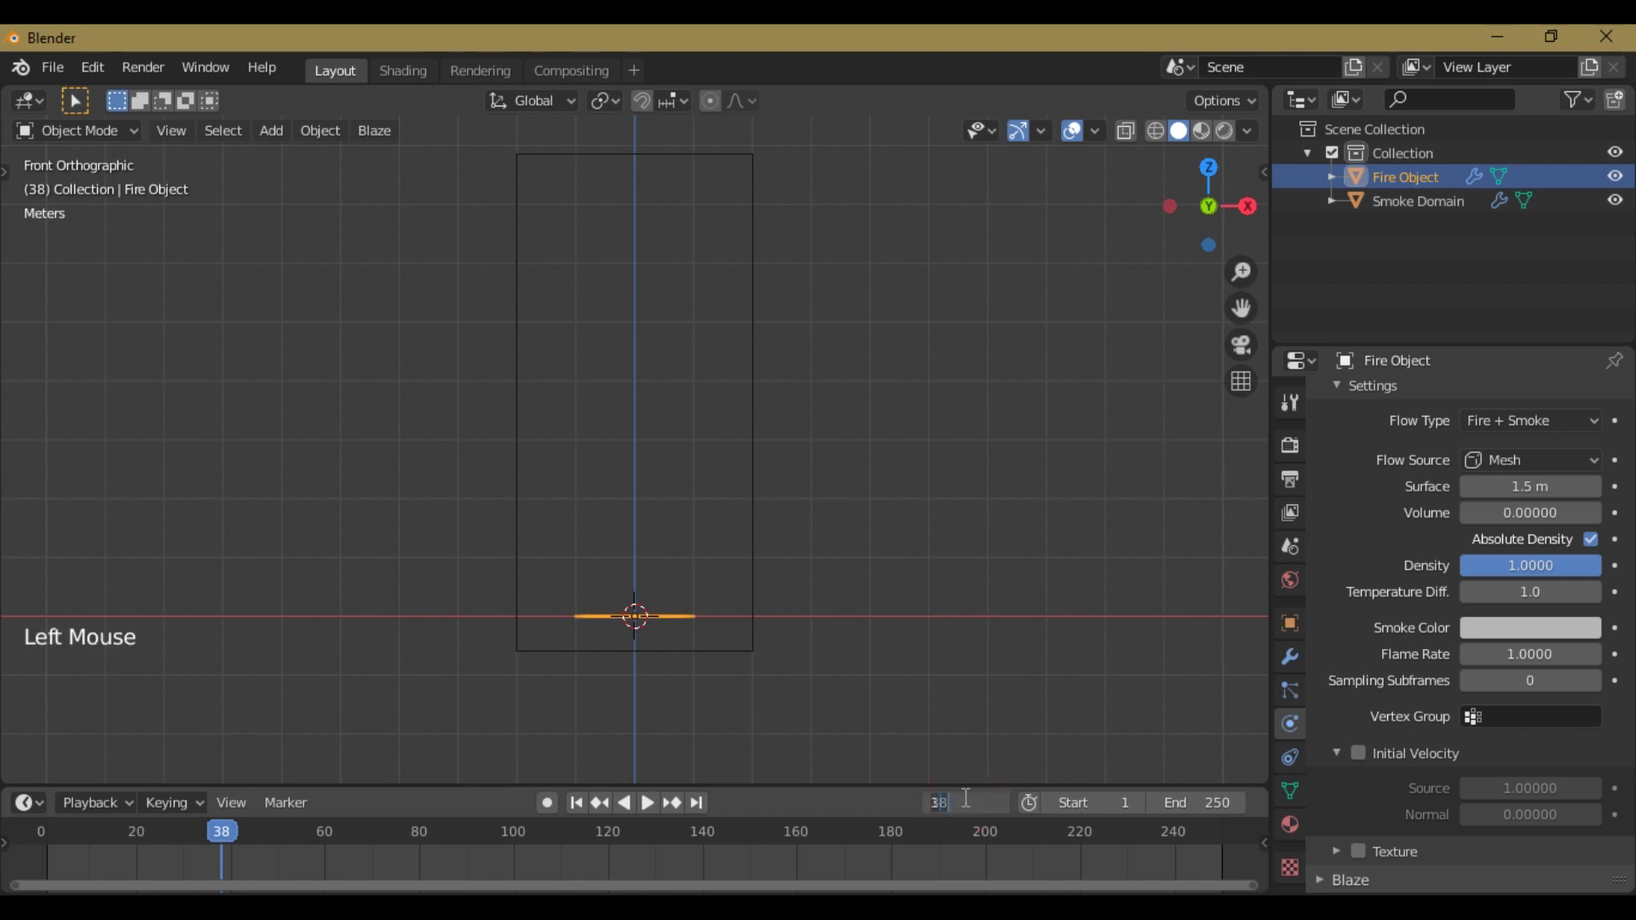
# Step: Keyframe the Surface emission distance on frame 15, then at 0 m on frame 22
pyautogui.write('15')
pyautogui.press('Return')
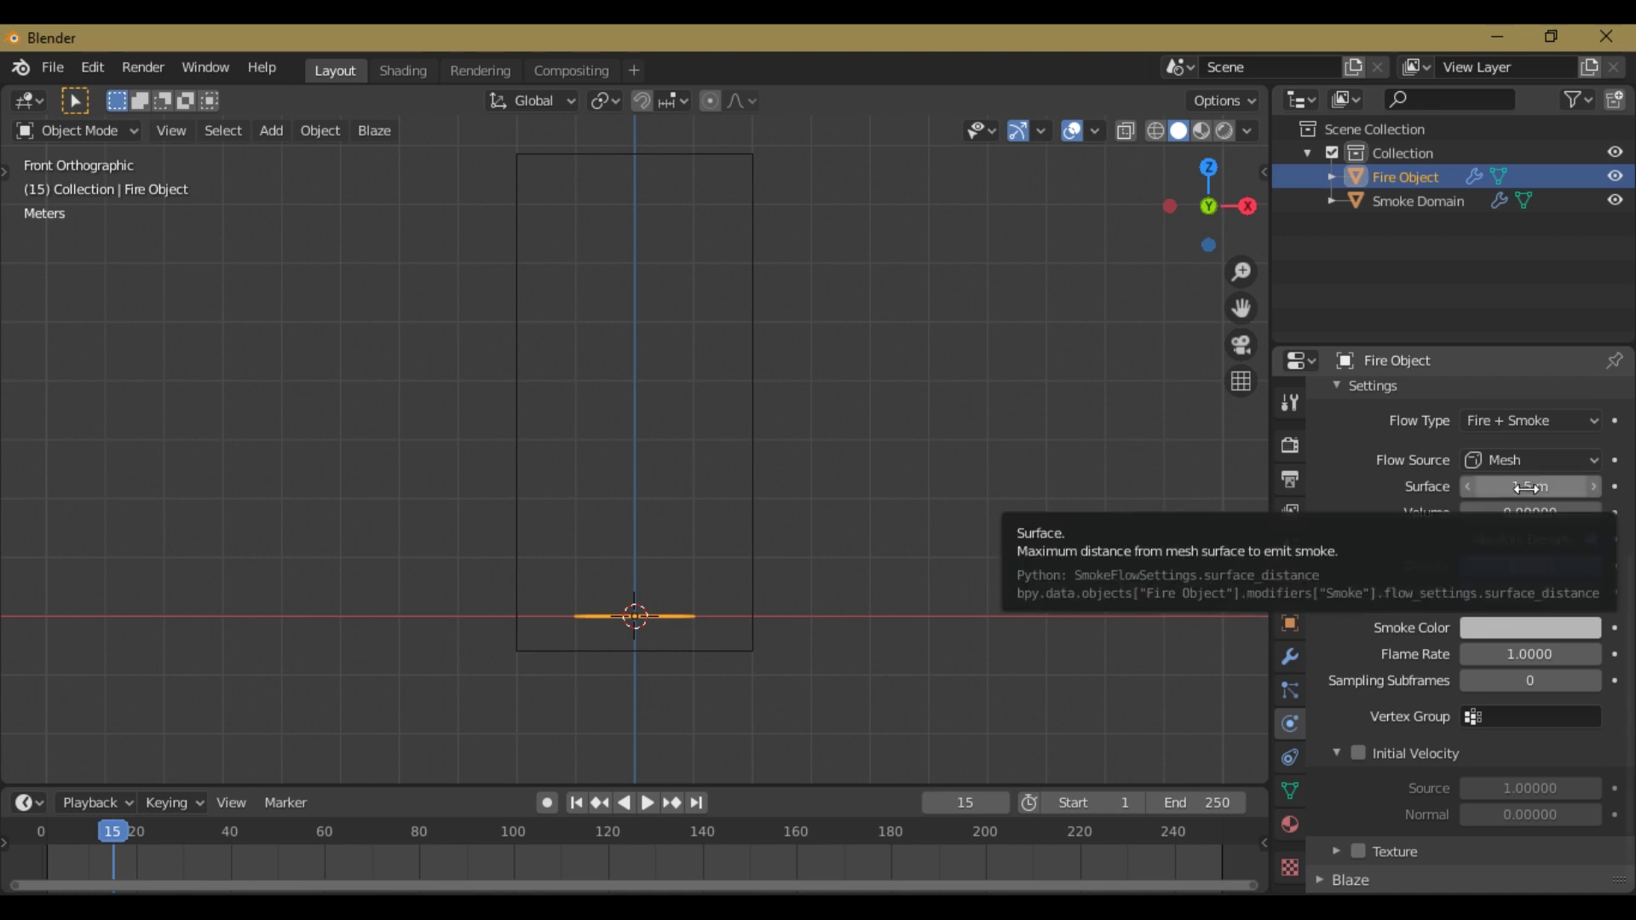
pyautogui.press('i')
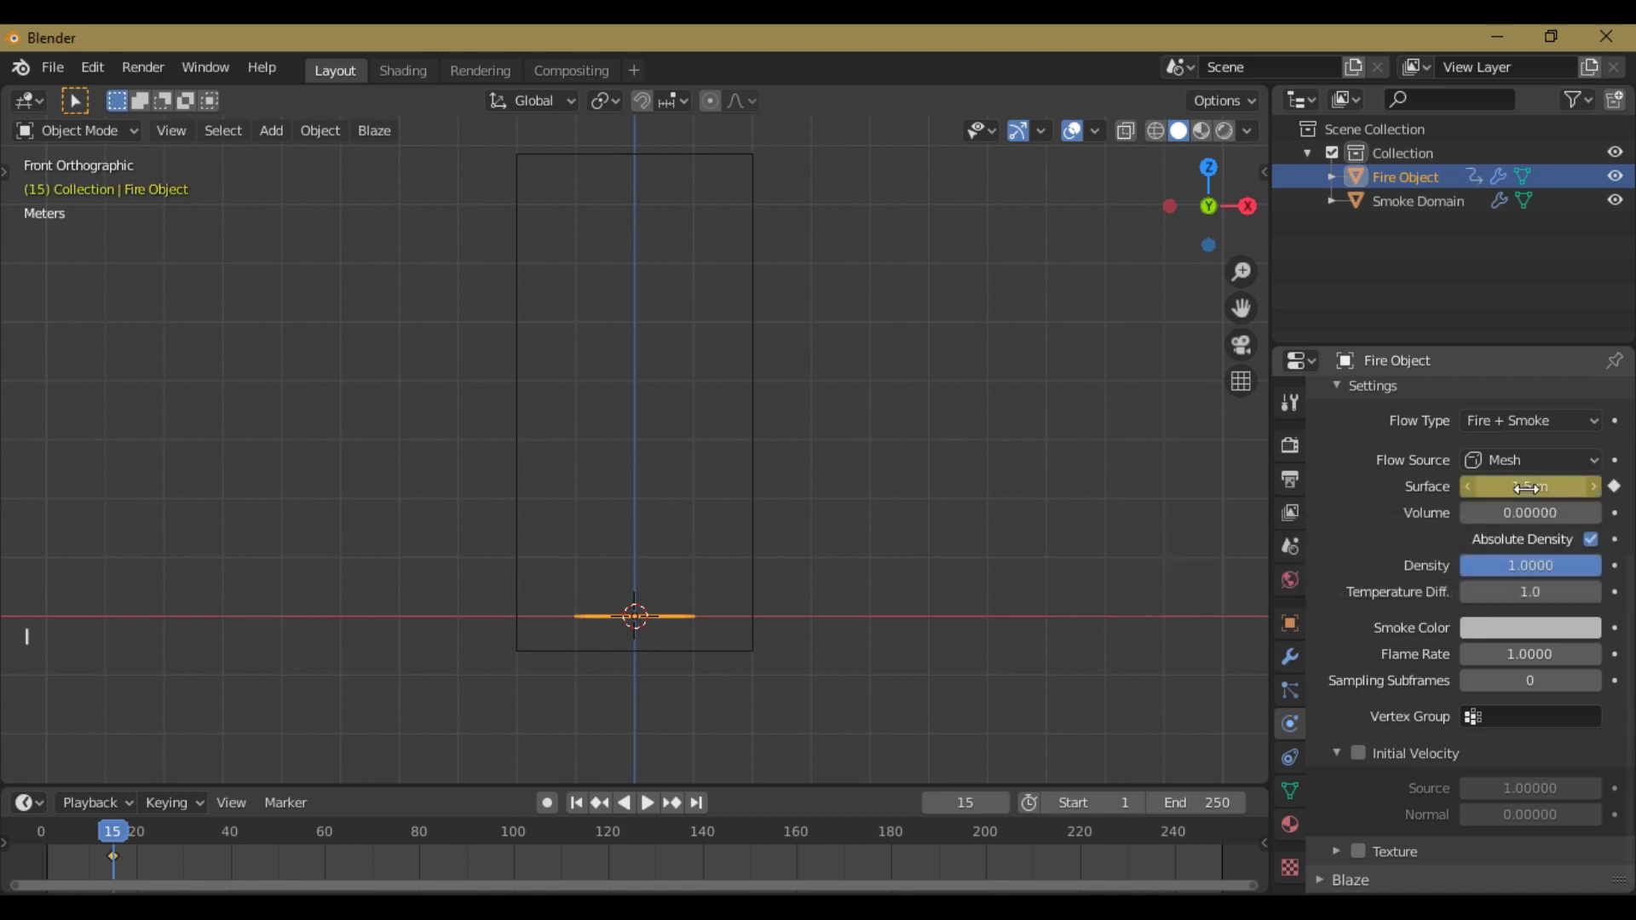
pyautogui.click(961, 803)
pyautogui.write('22')
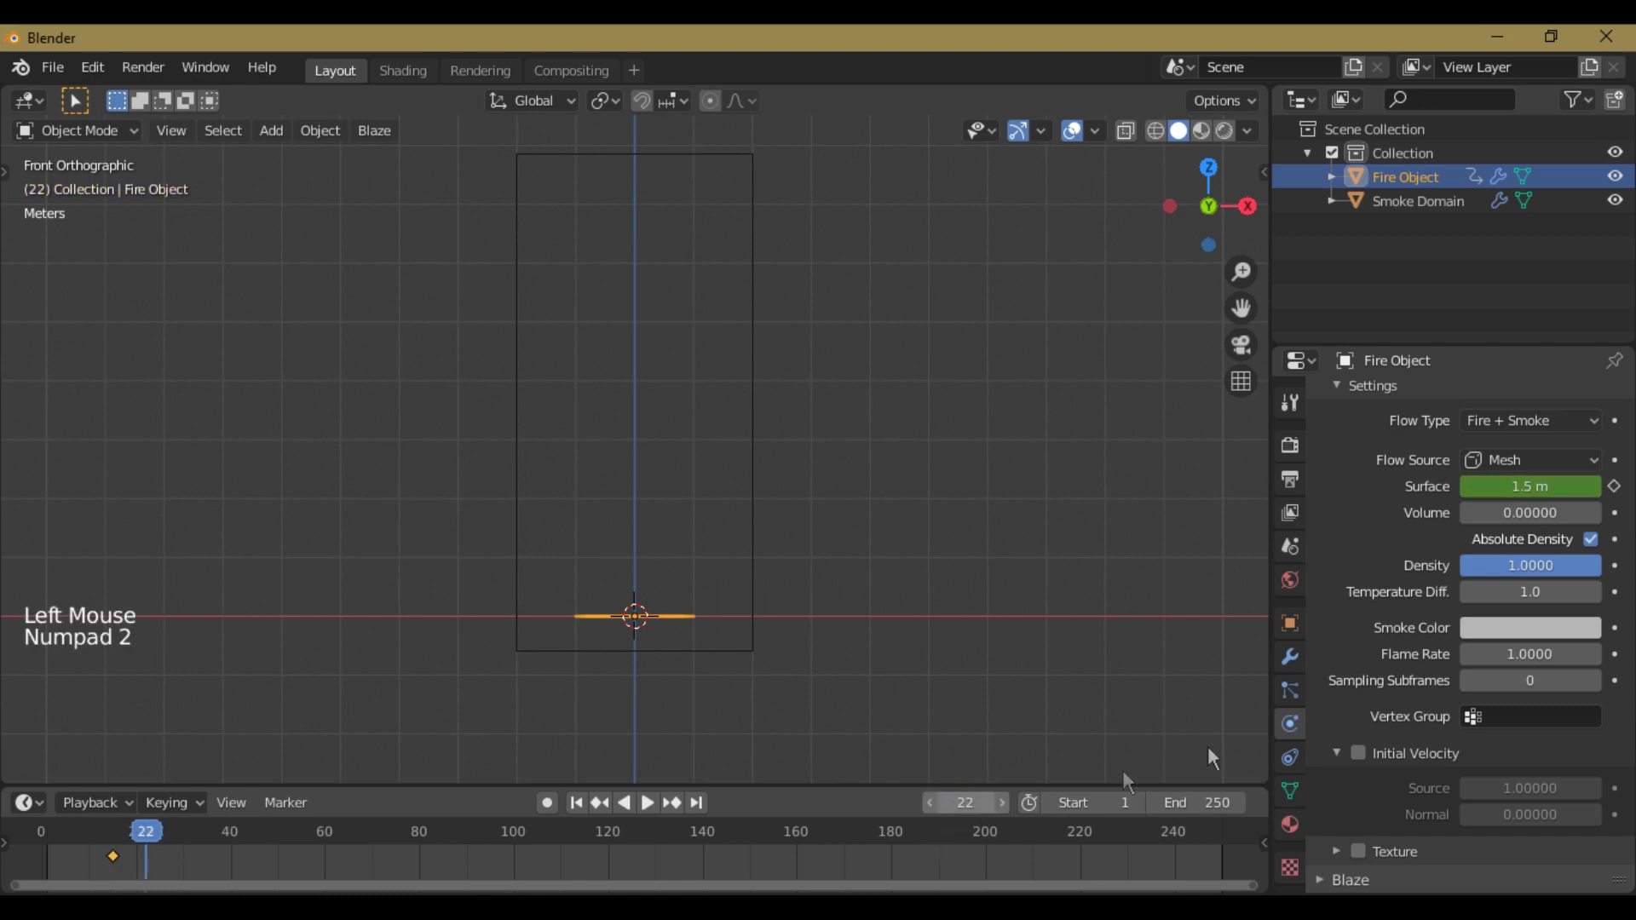
pyautogui.press('Return')
pyautogui.click(1518, 488)
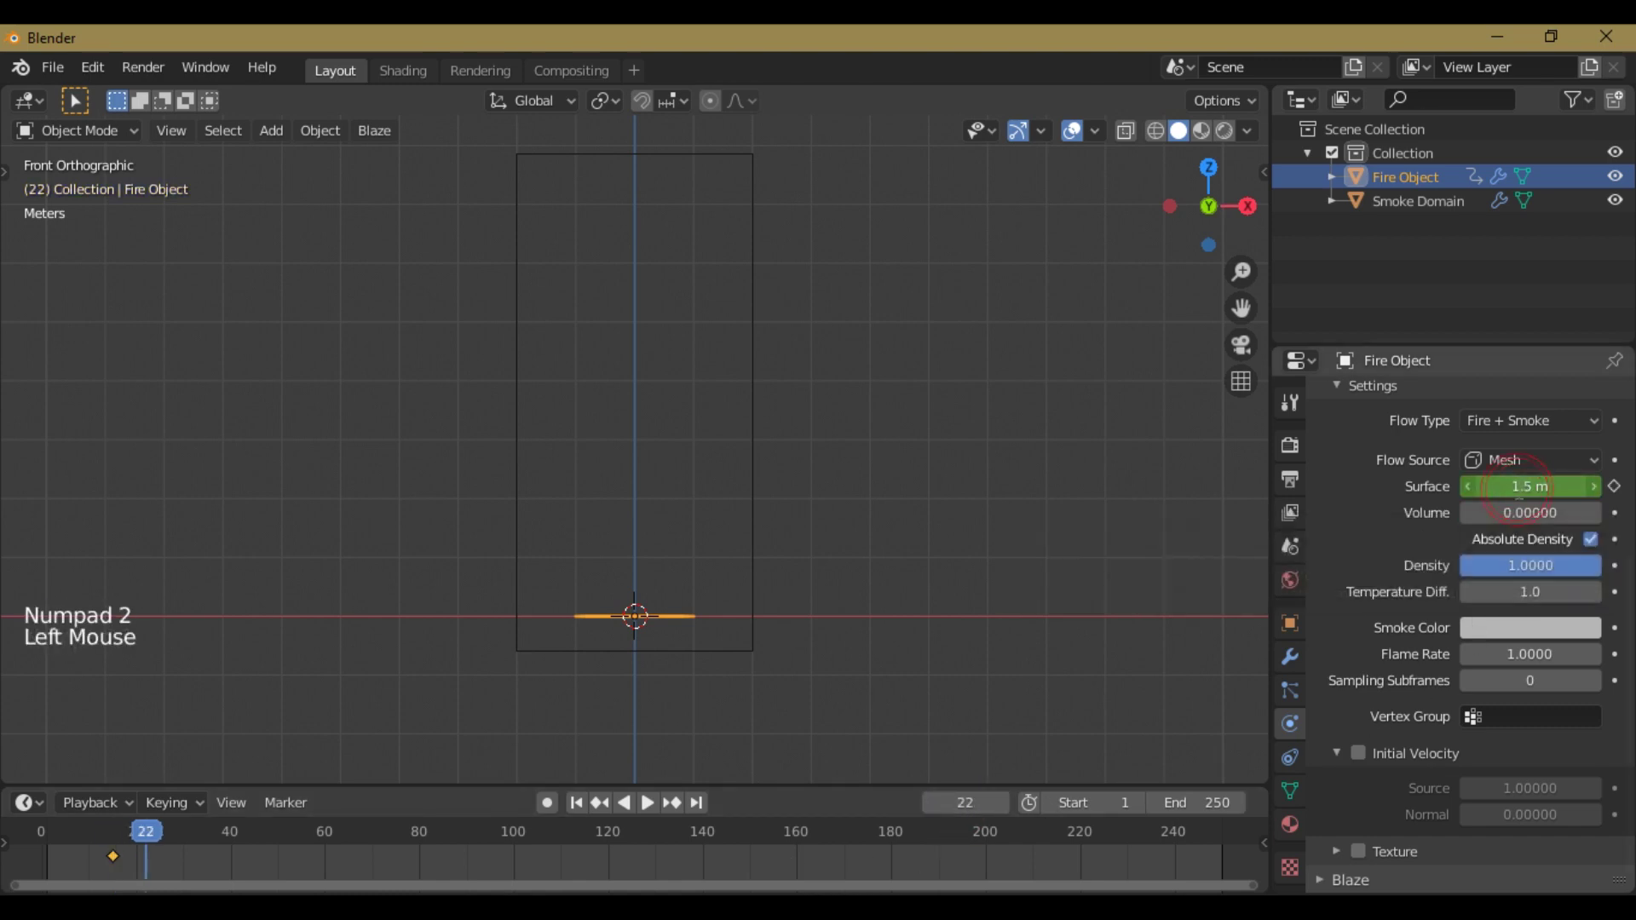
pyautogui.press('Return')
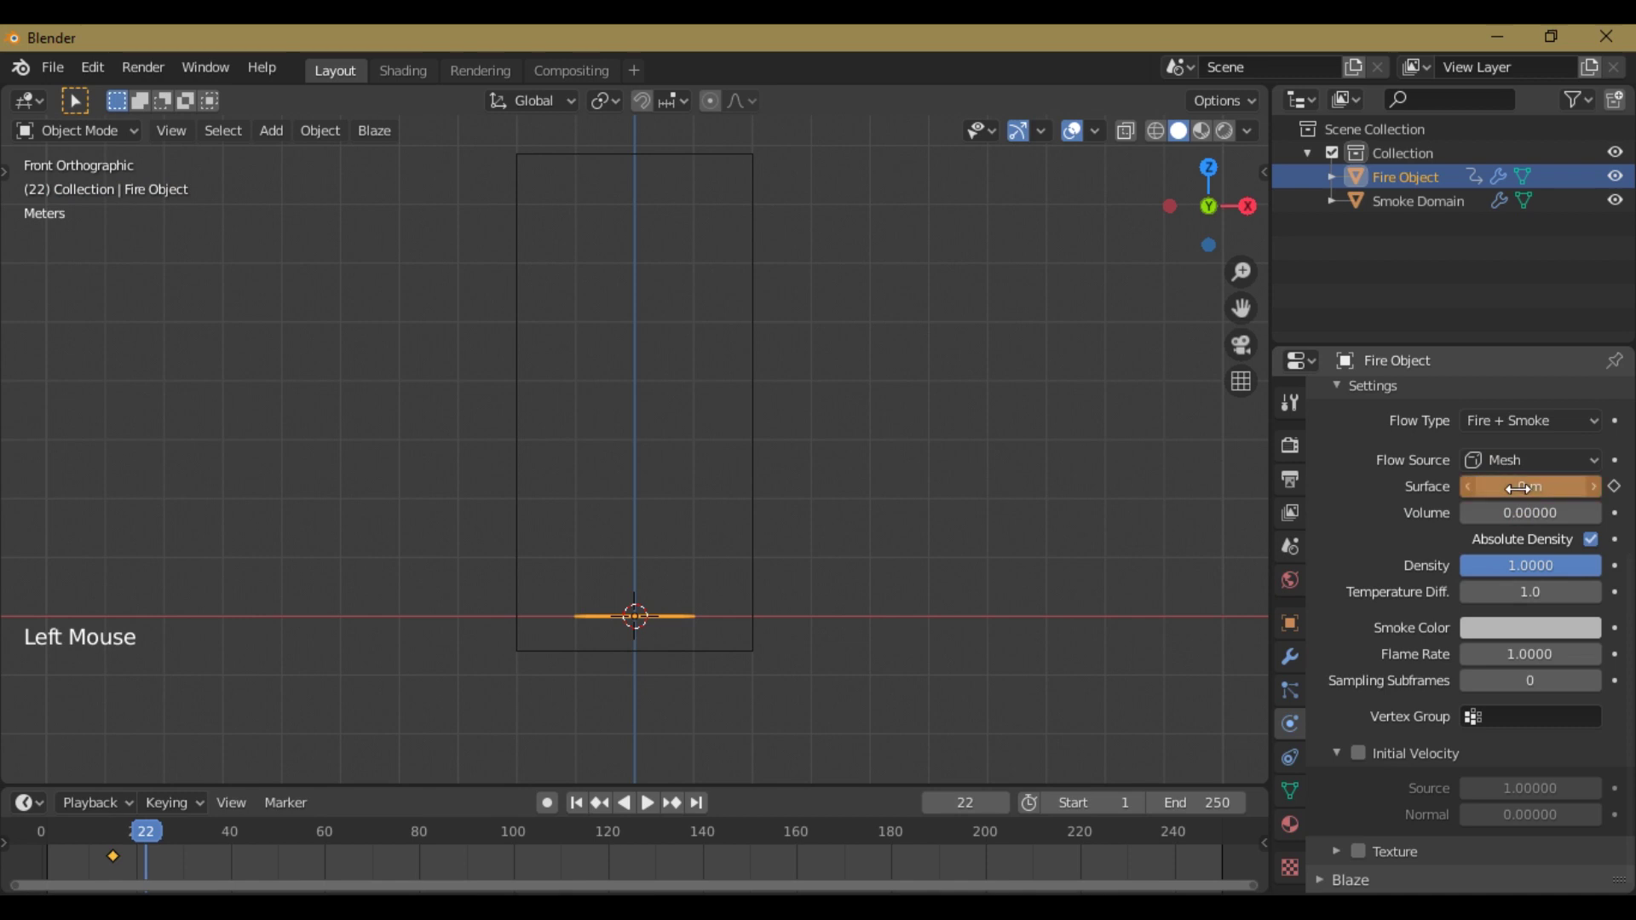
pyautogui.press('i')
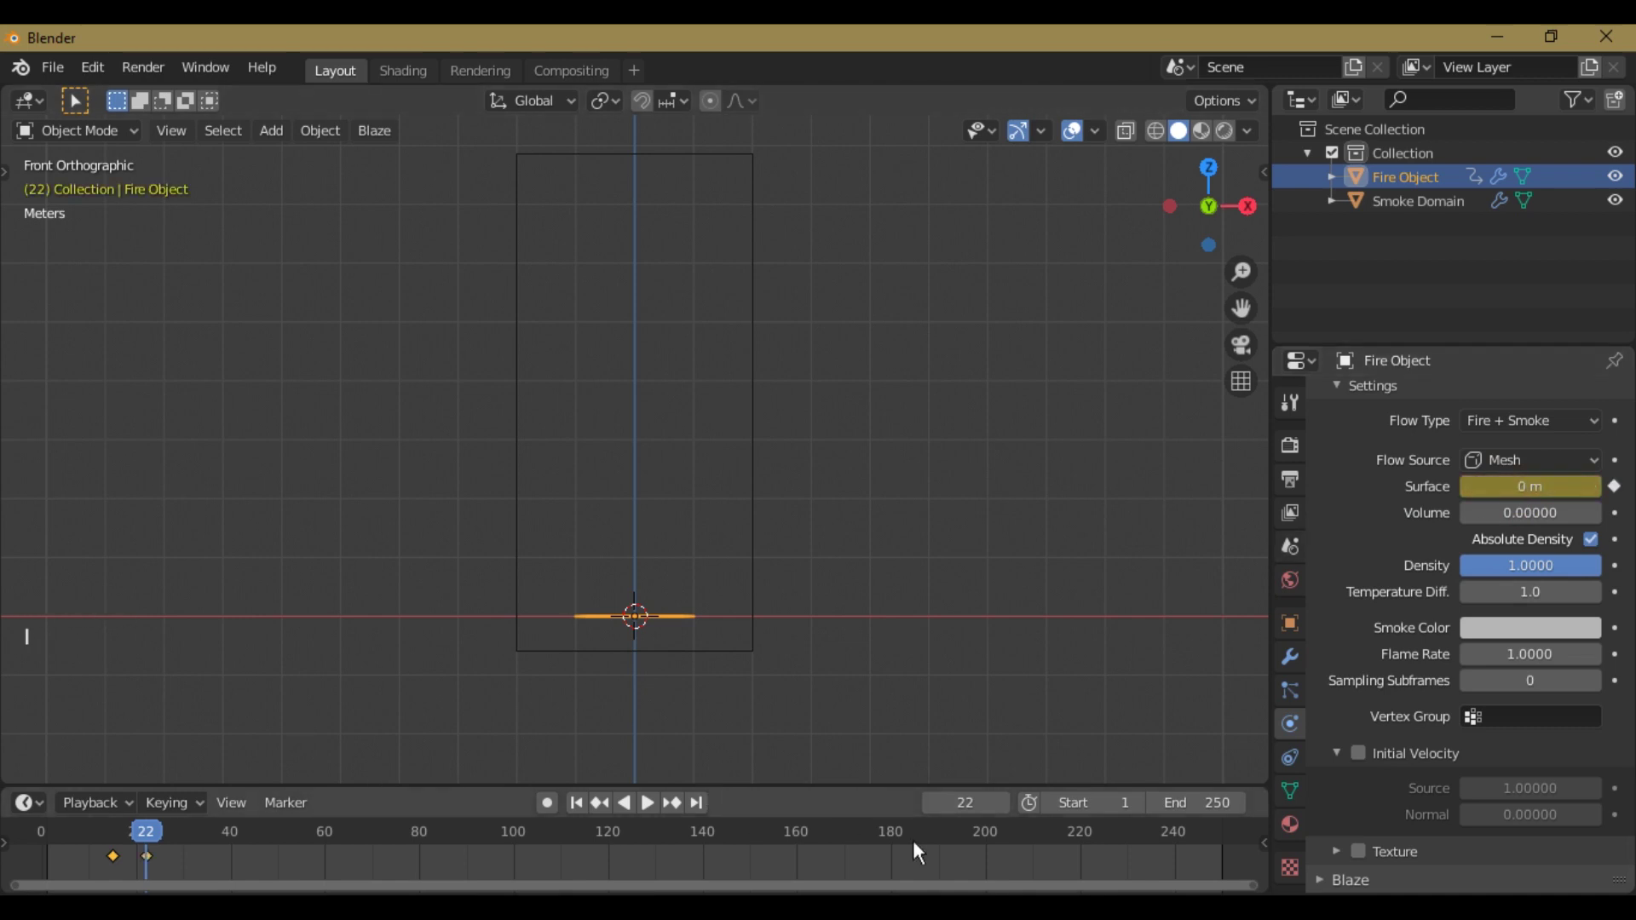
# Step: Keyframe Flame Rate at 3 on frame 25 and 0 on frame 26
pyautogui.click(1518, 654)
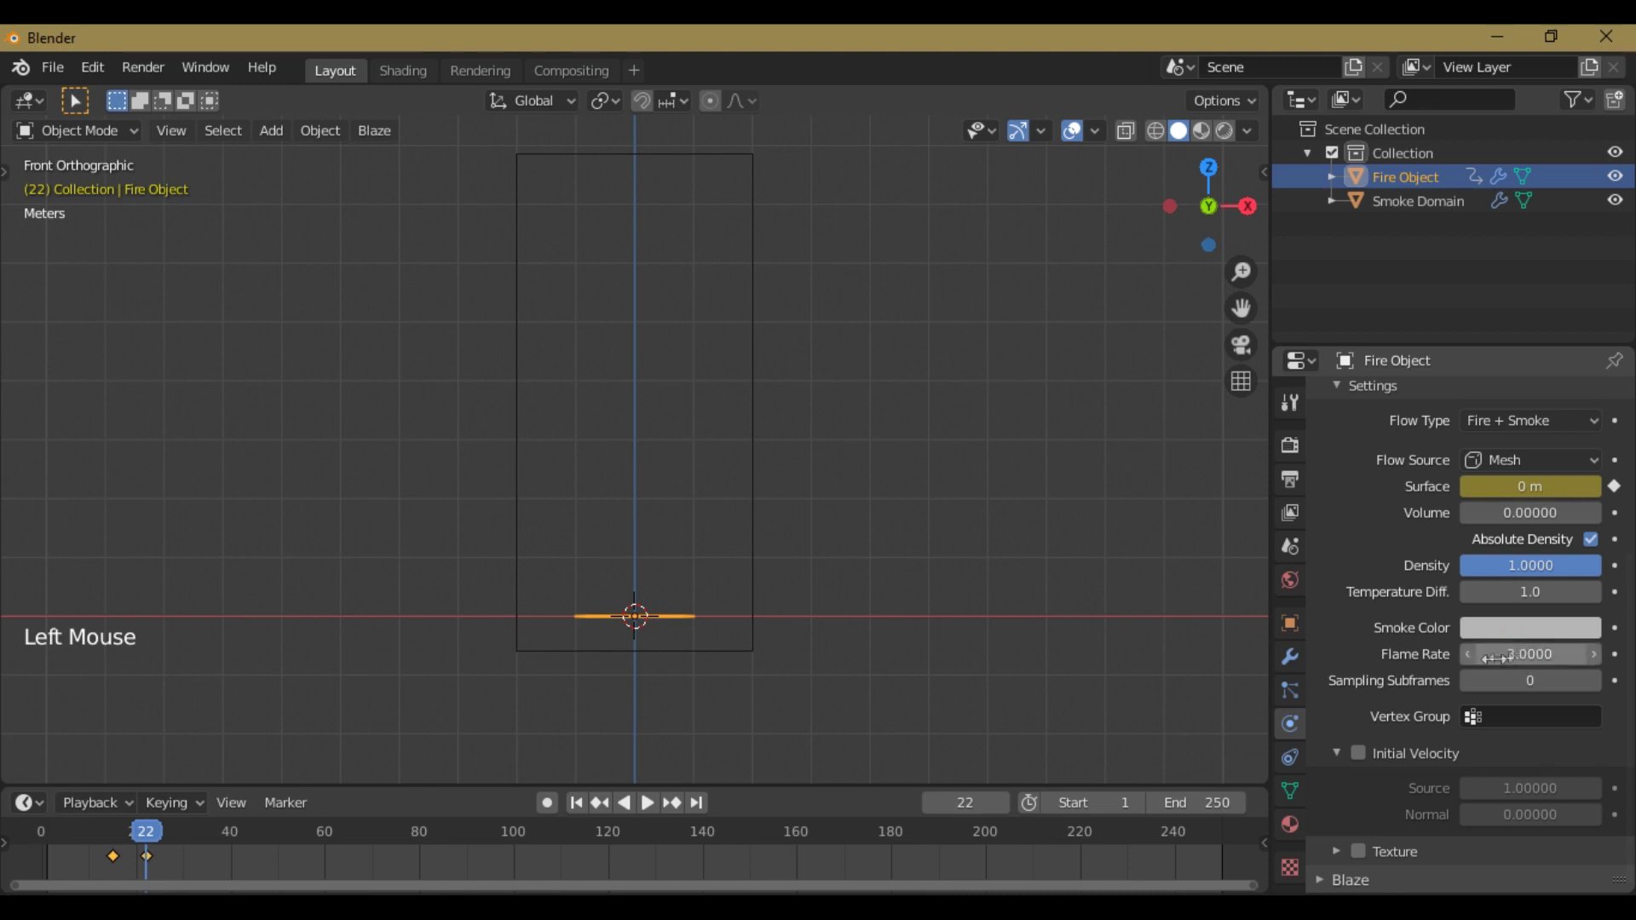
pyautogui.click(974, 803)
pyautogui.write('2')
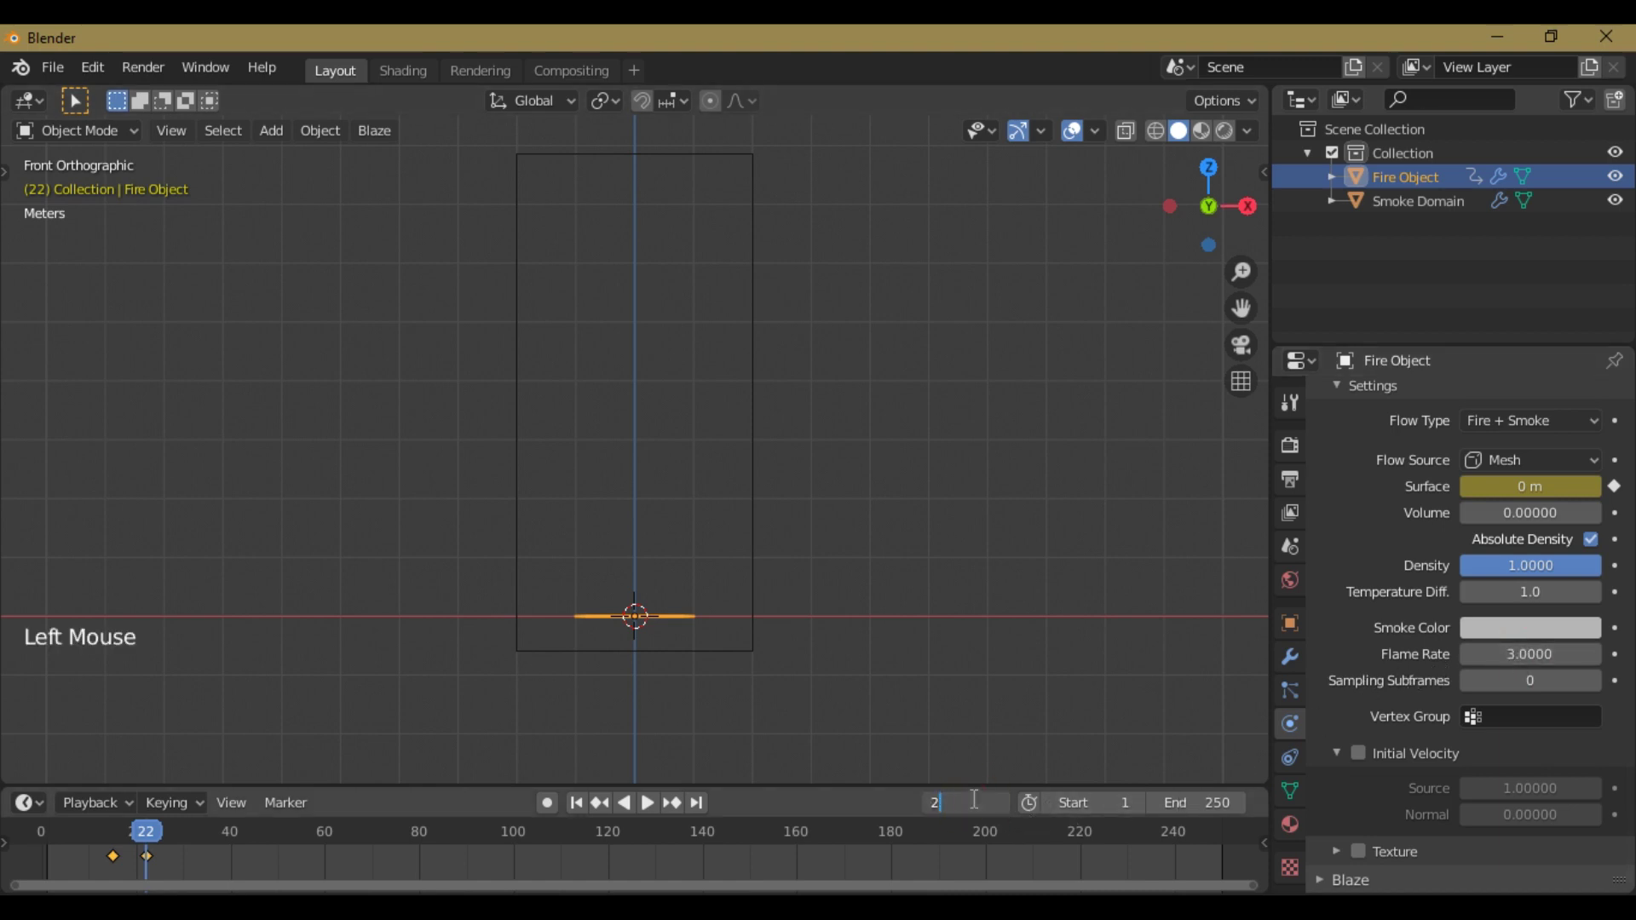
pyautogui.write('5')
pyautogui.press('Return')
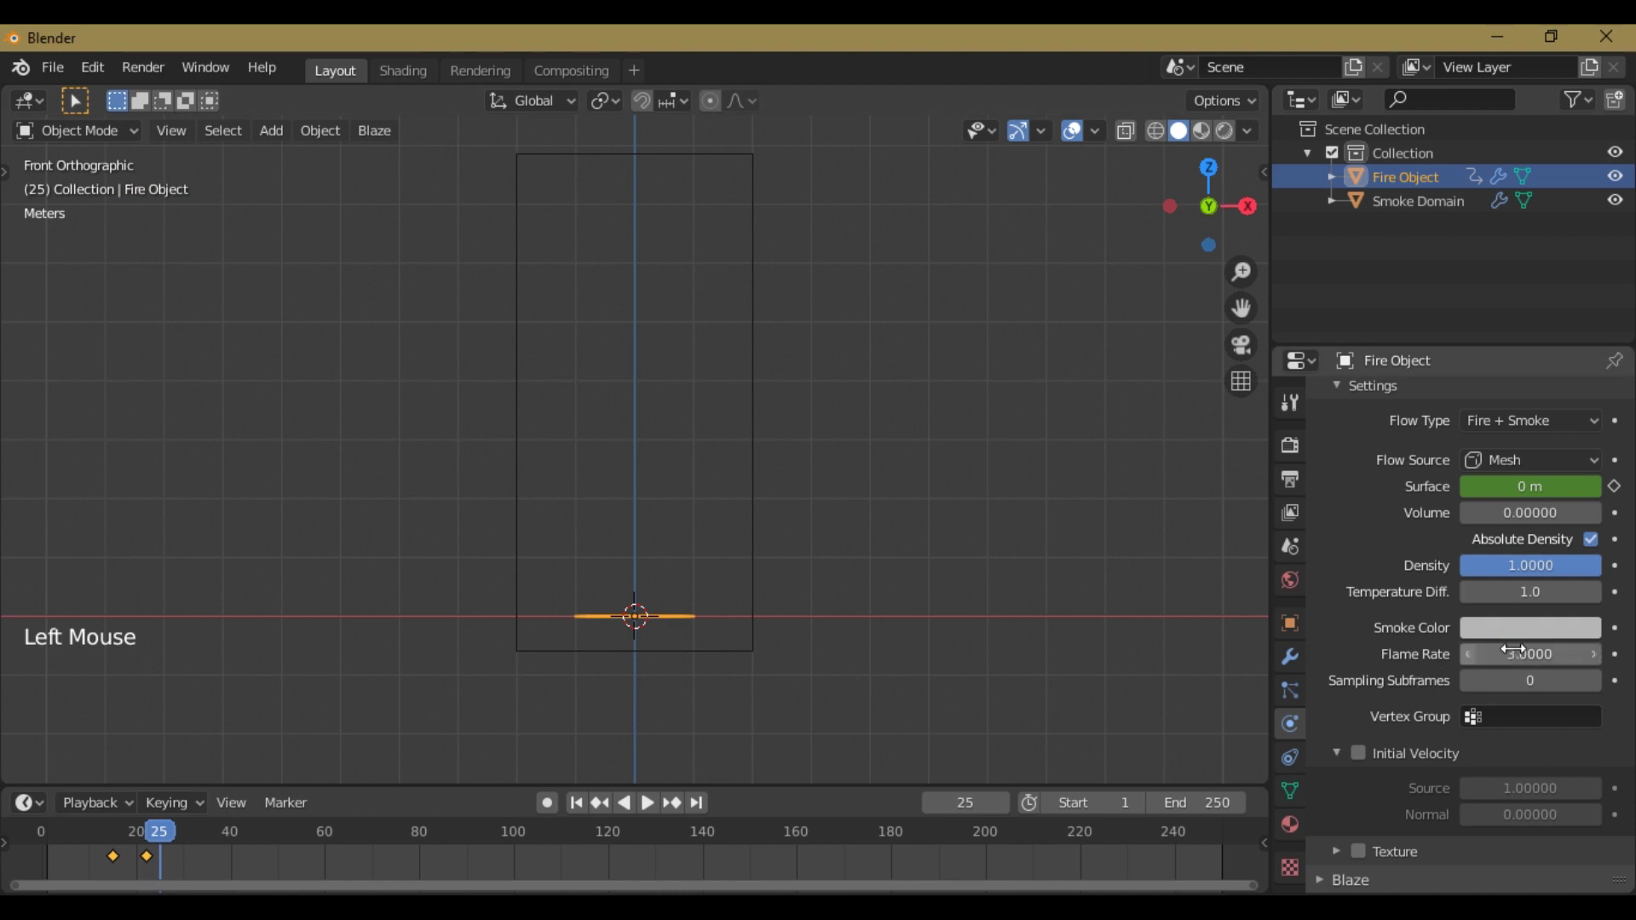
pyautogui.press('i')
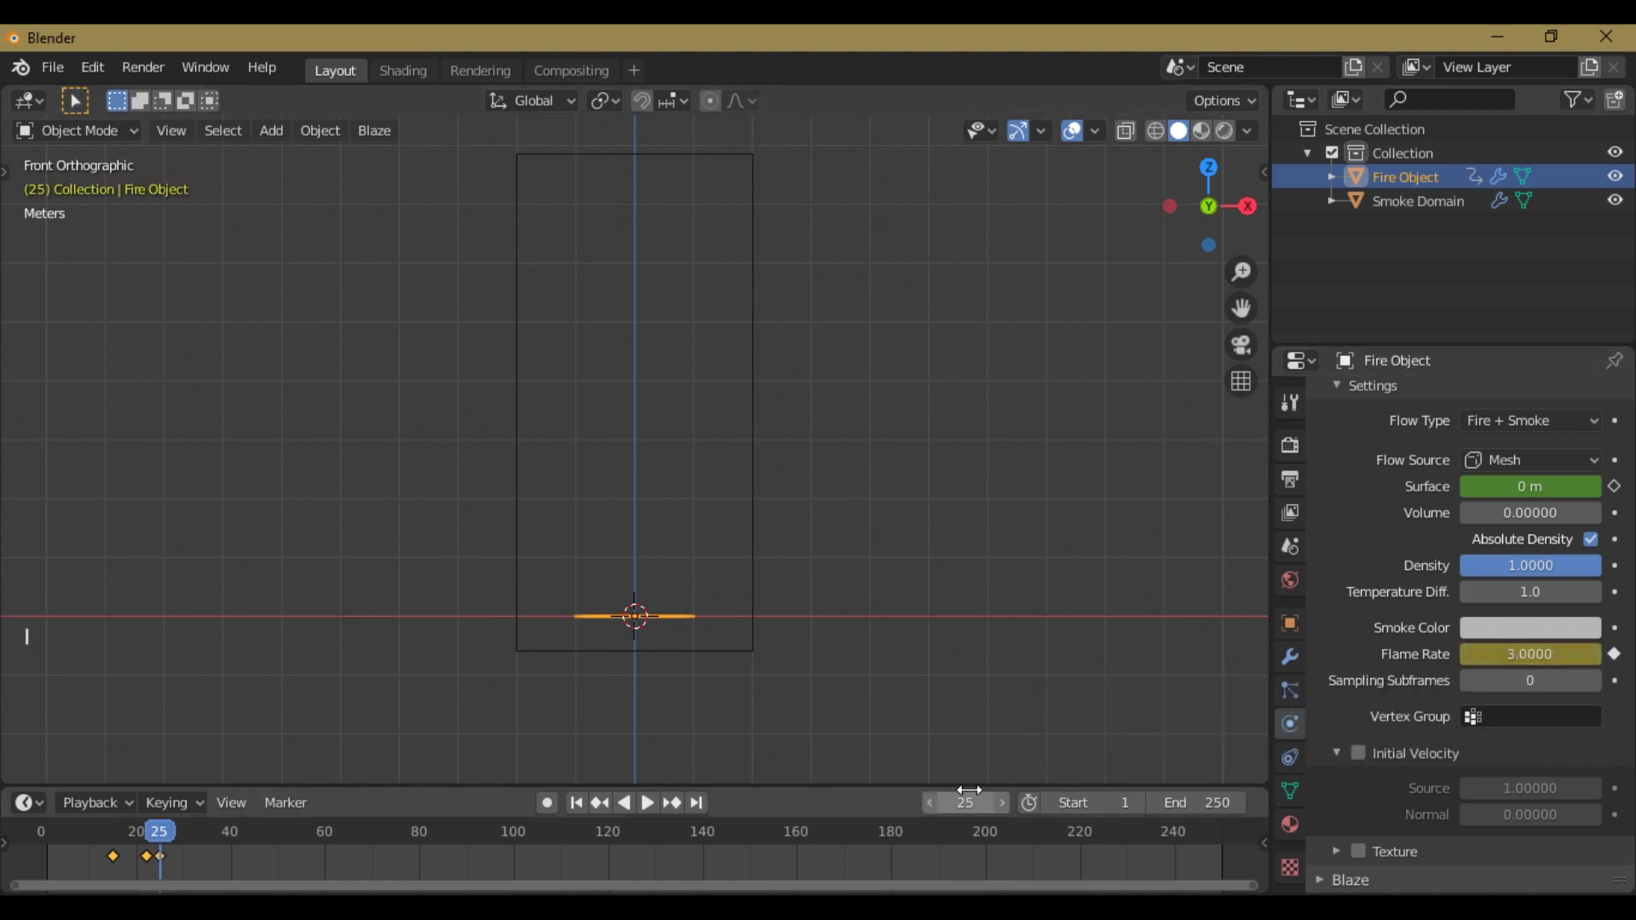
pyautogui.press('Right')
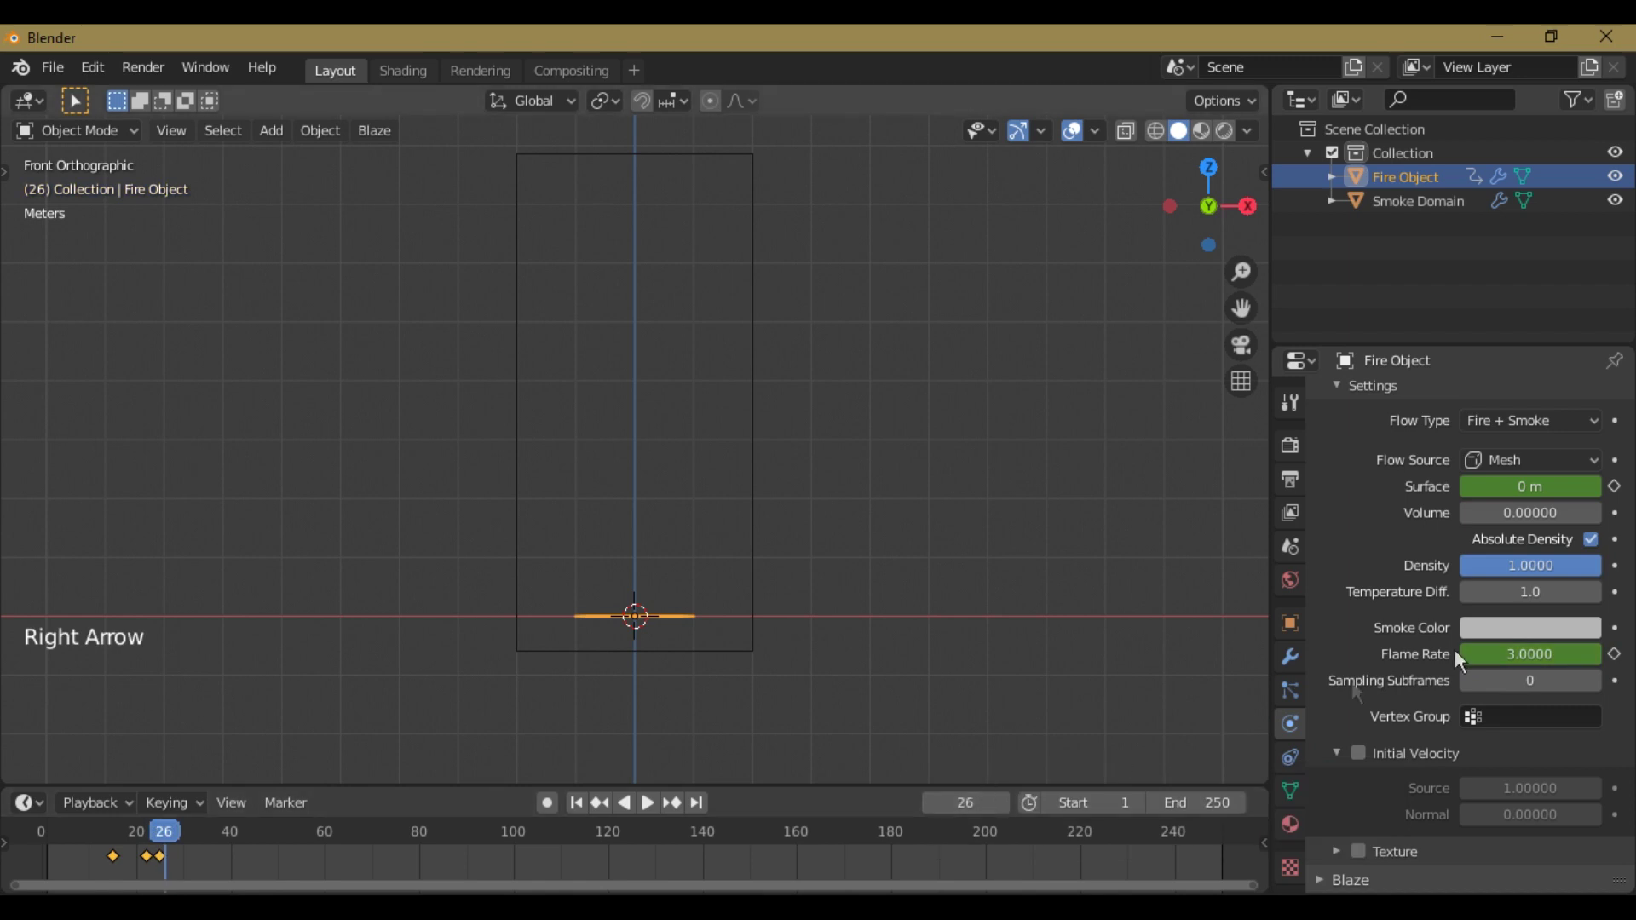
pyautogui.click(1533, 656)
pyautogui.write('0')
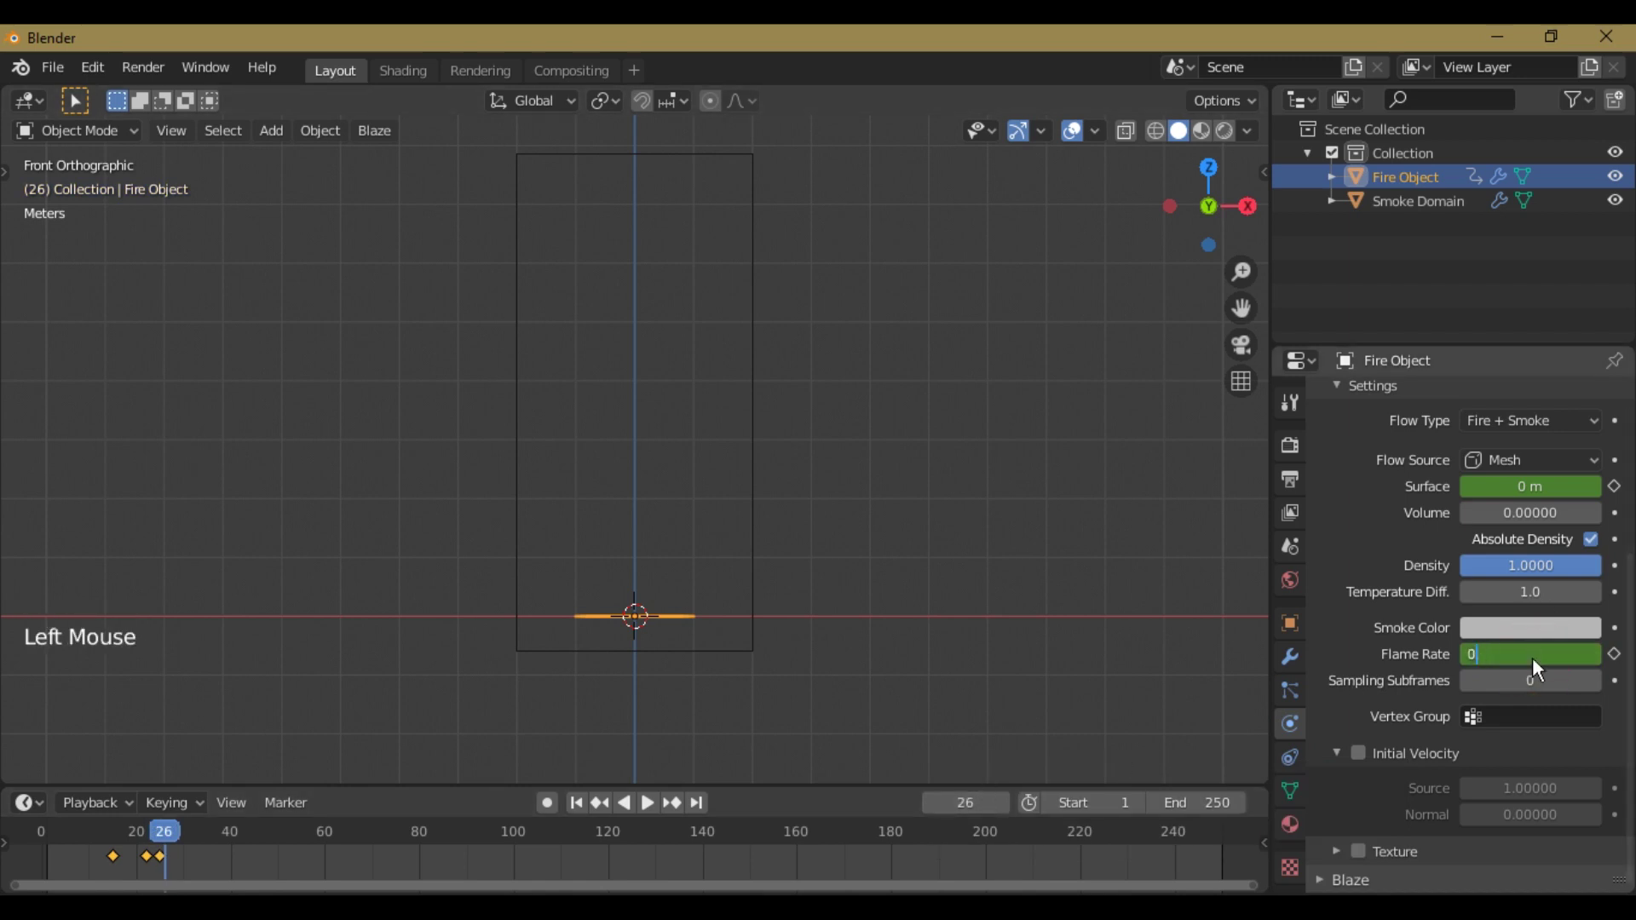
pyautogui.write('i')
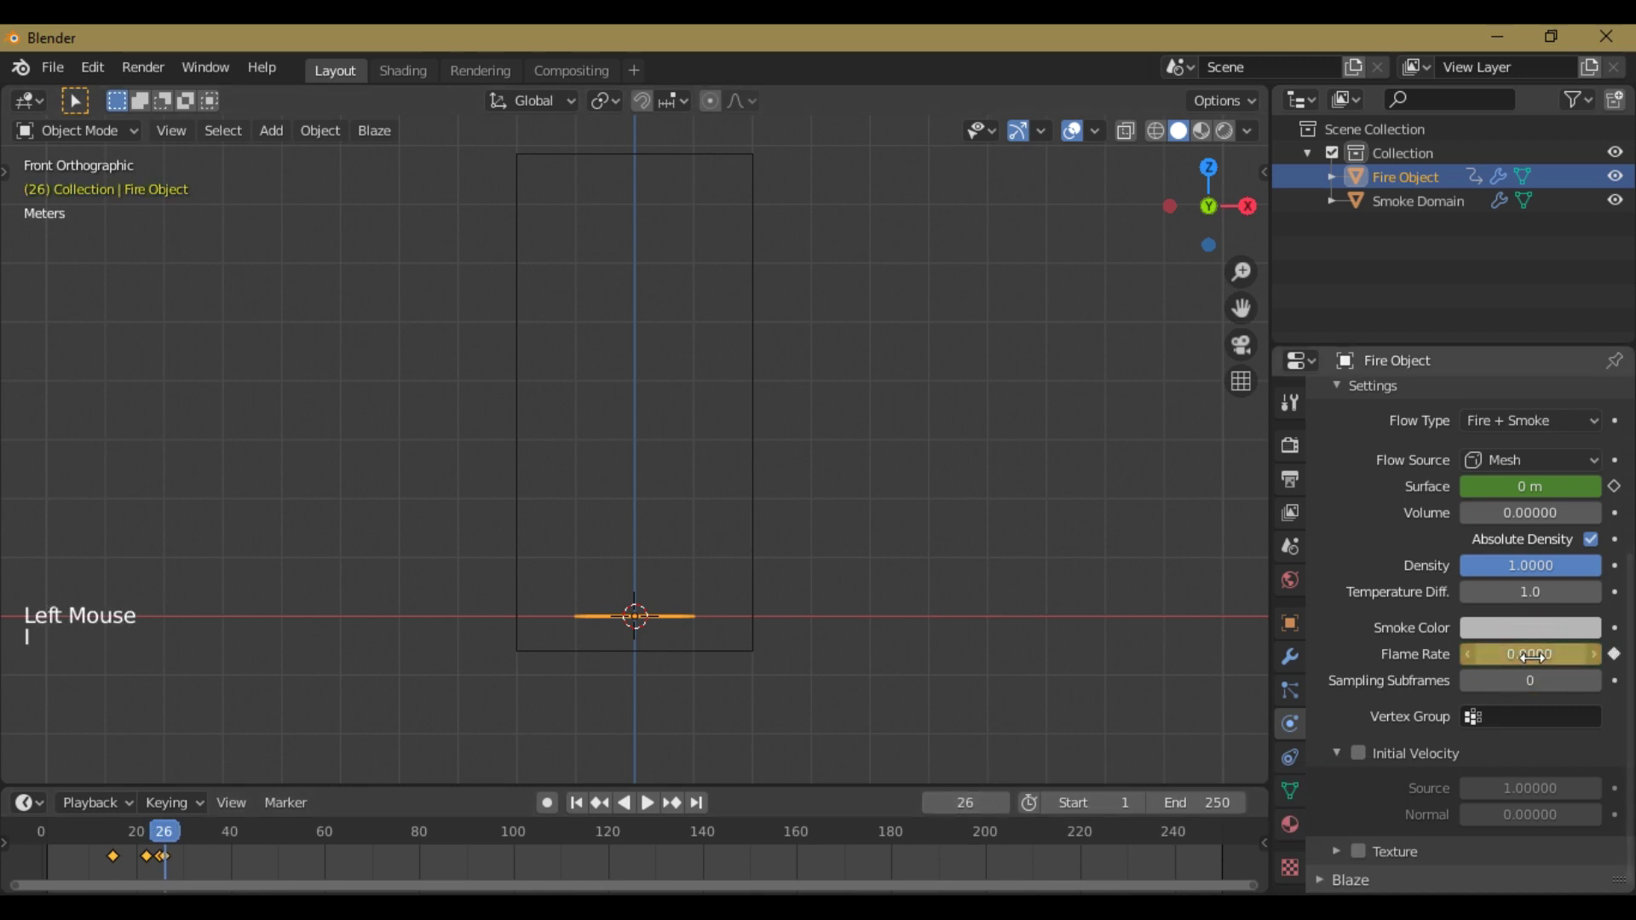
# Step: Set Sampling Subframes to 6
pyautogui.click(1523, 679)
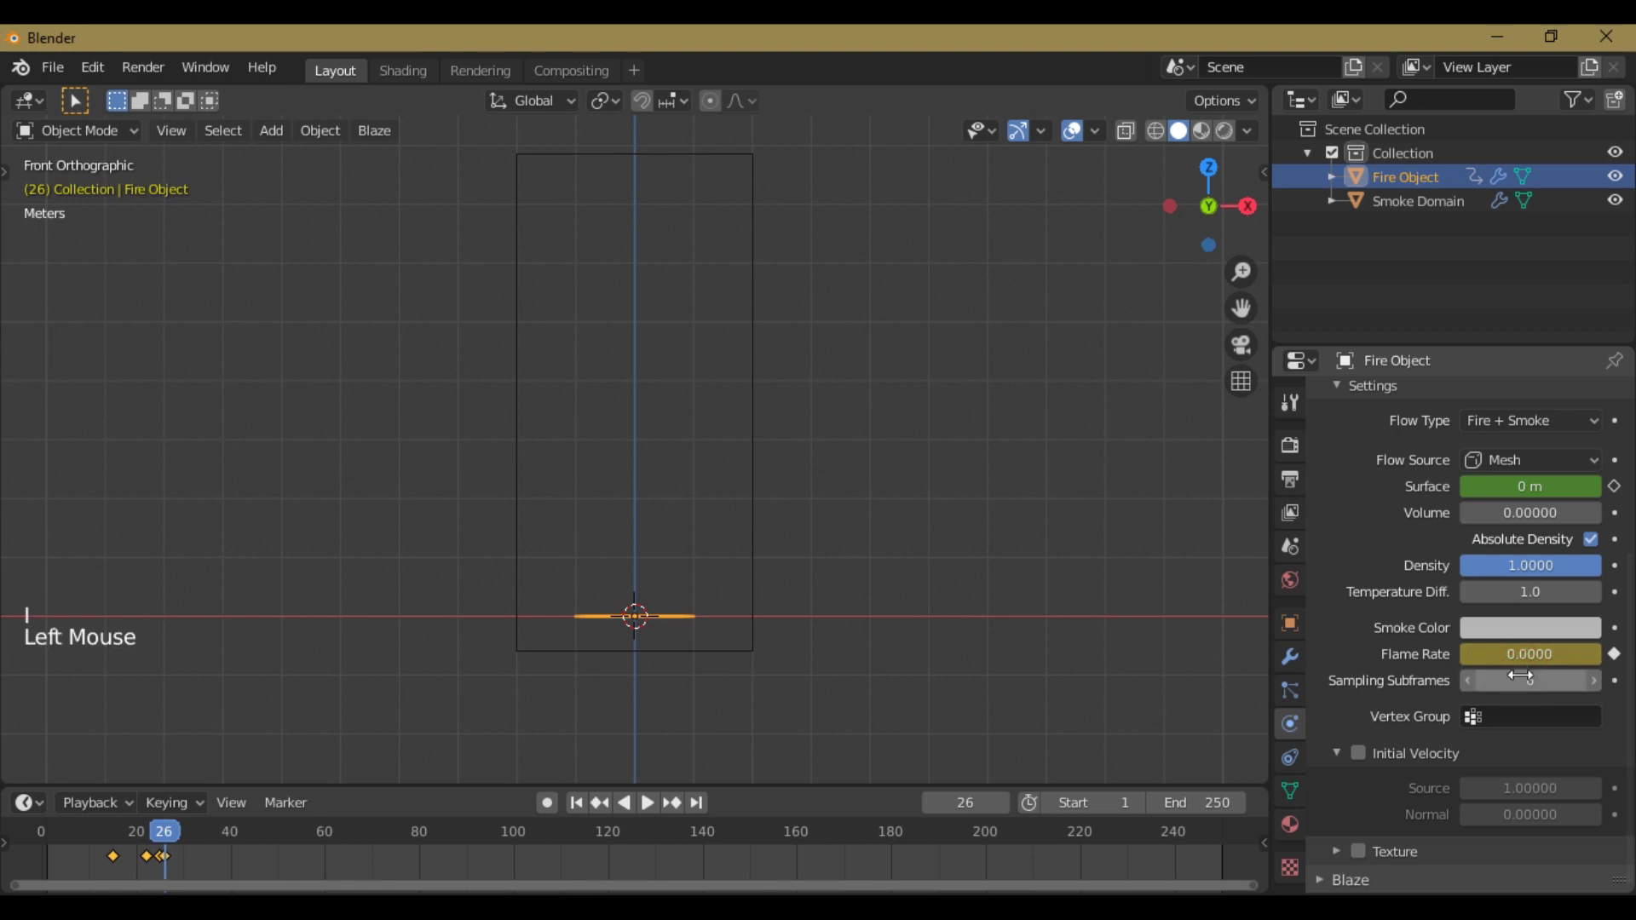
pyautogui.scroll(-1, 861, 501)
pyautogui.scroll(-1, 821, 479)
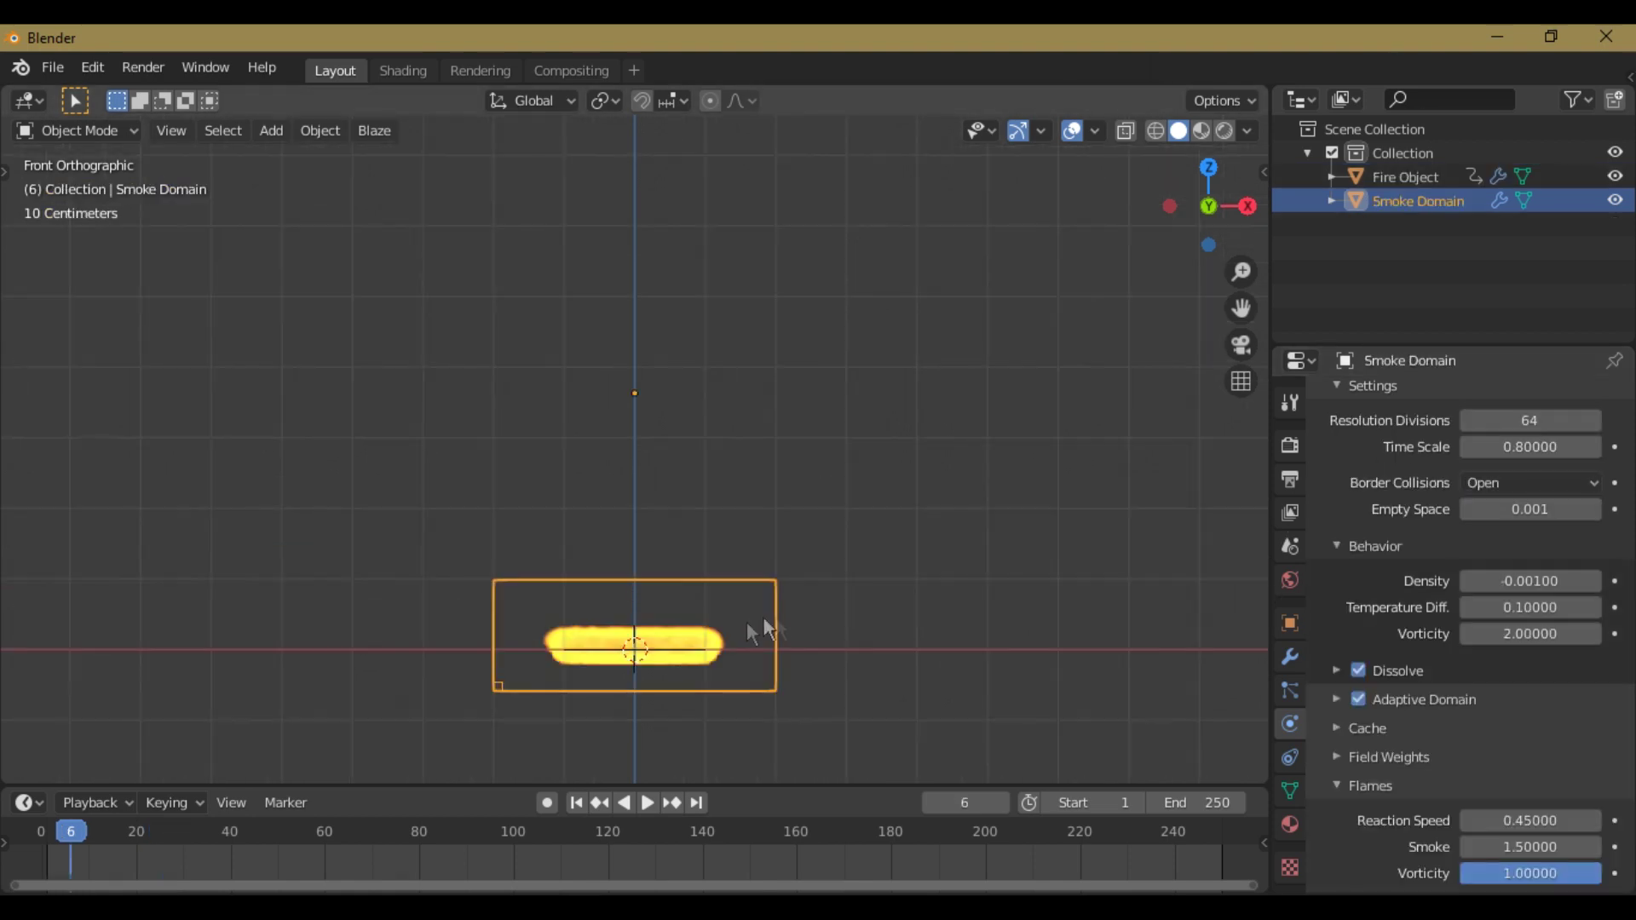
# Step: Preview the fire simulation, then add a fresh Blaze fire model
pyautogui.press('space')
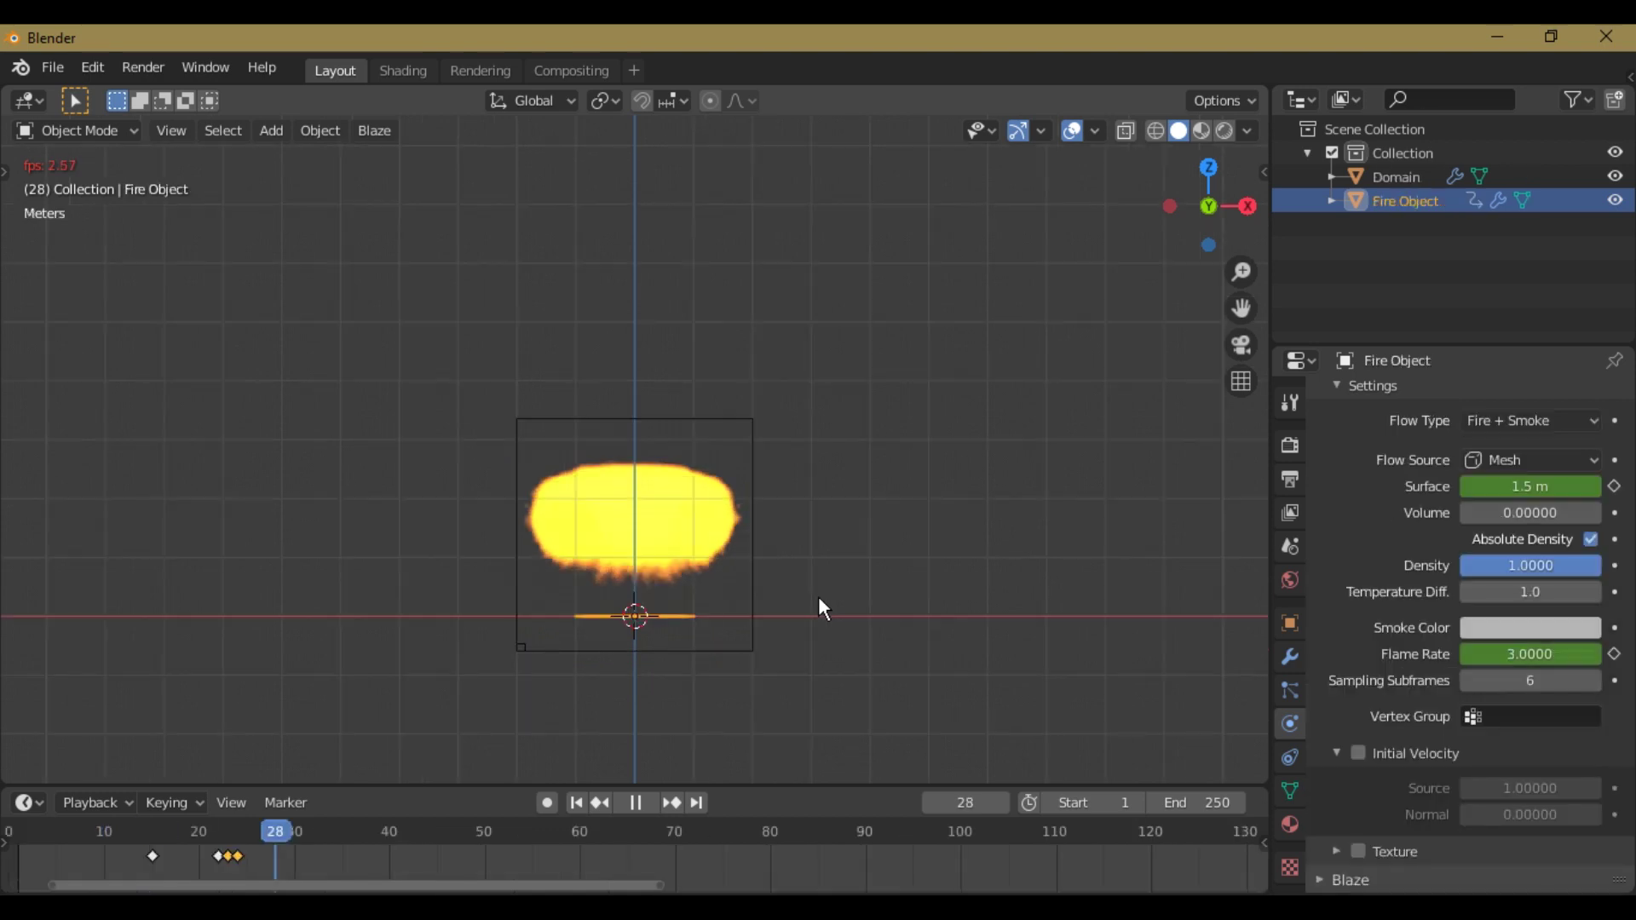
pyautogui.press('space')
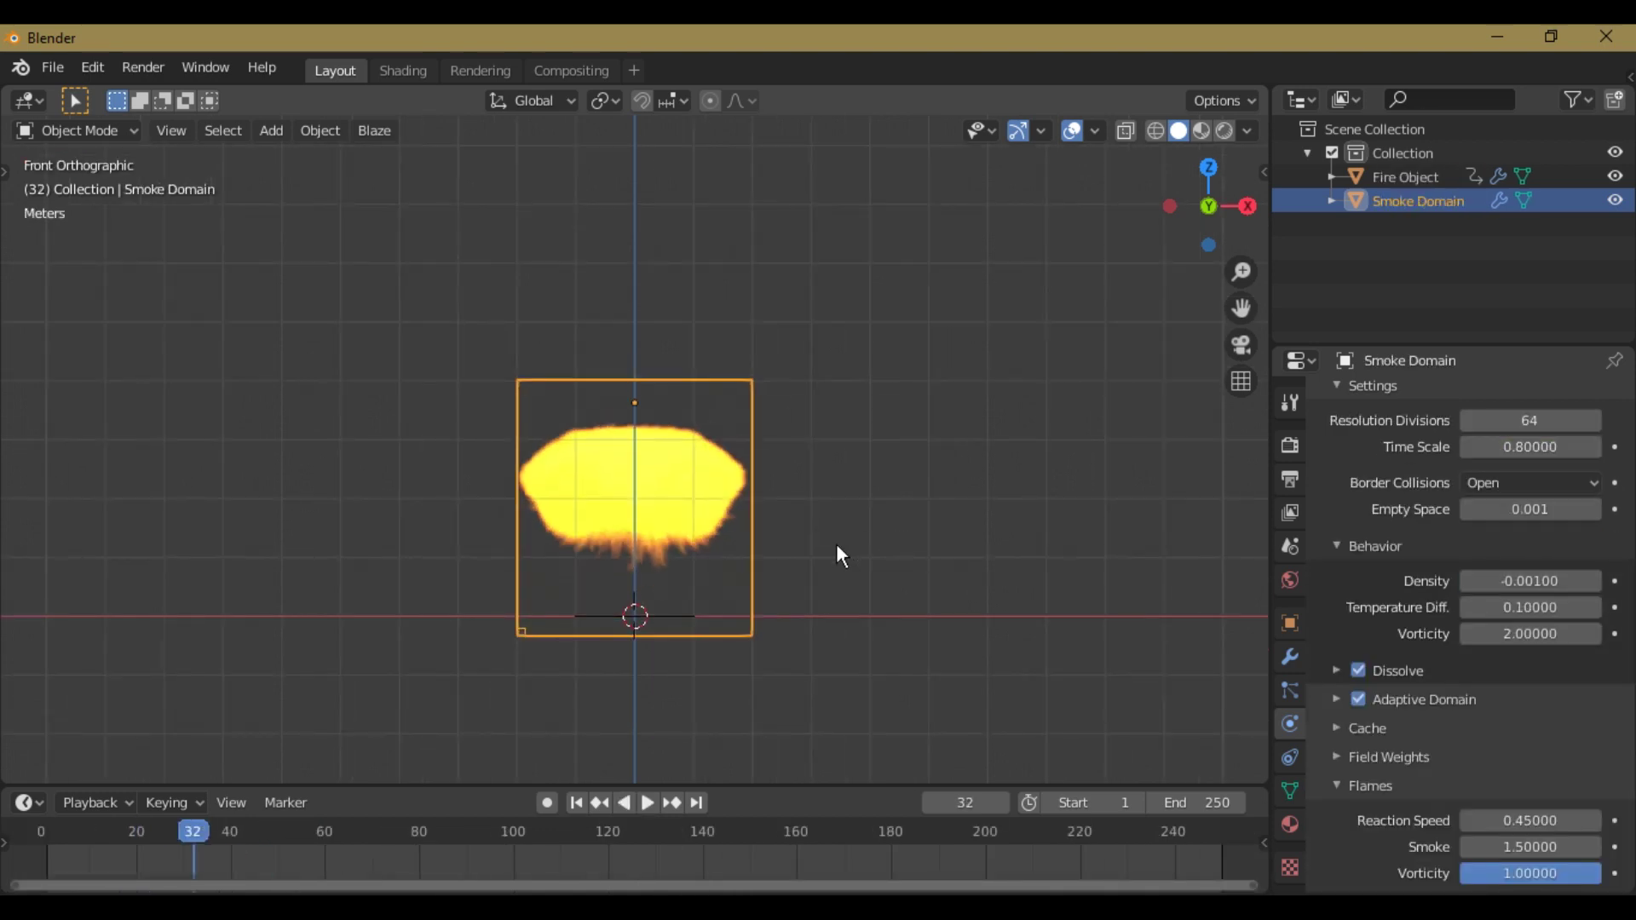
pyautogui.click(375, 132)
pyautogui.click(384, 153)
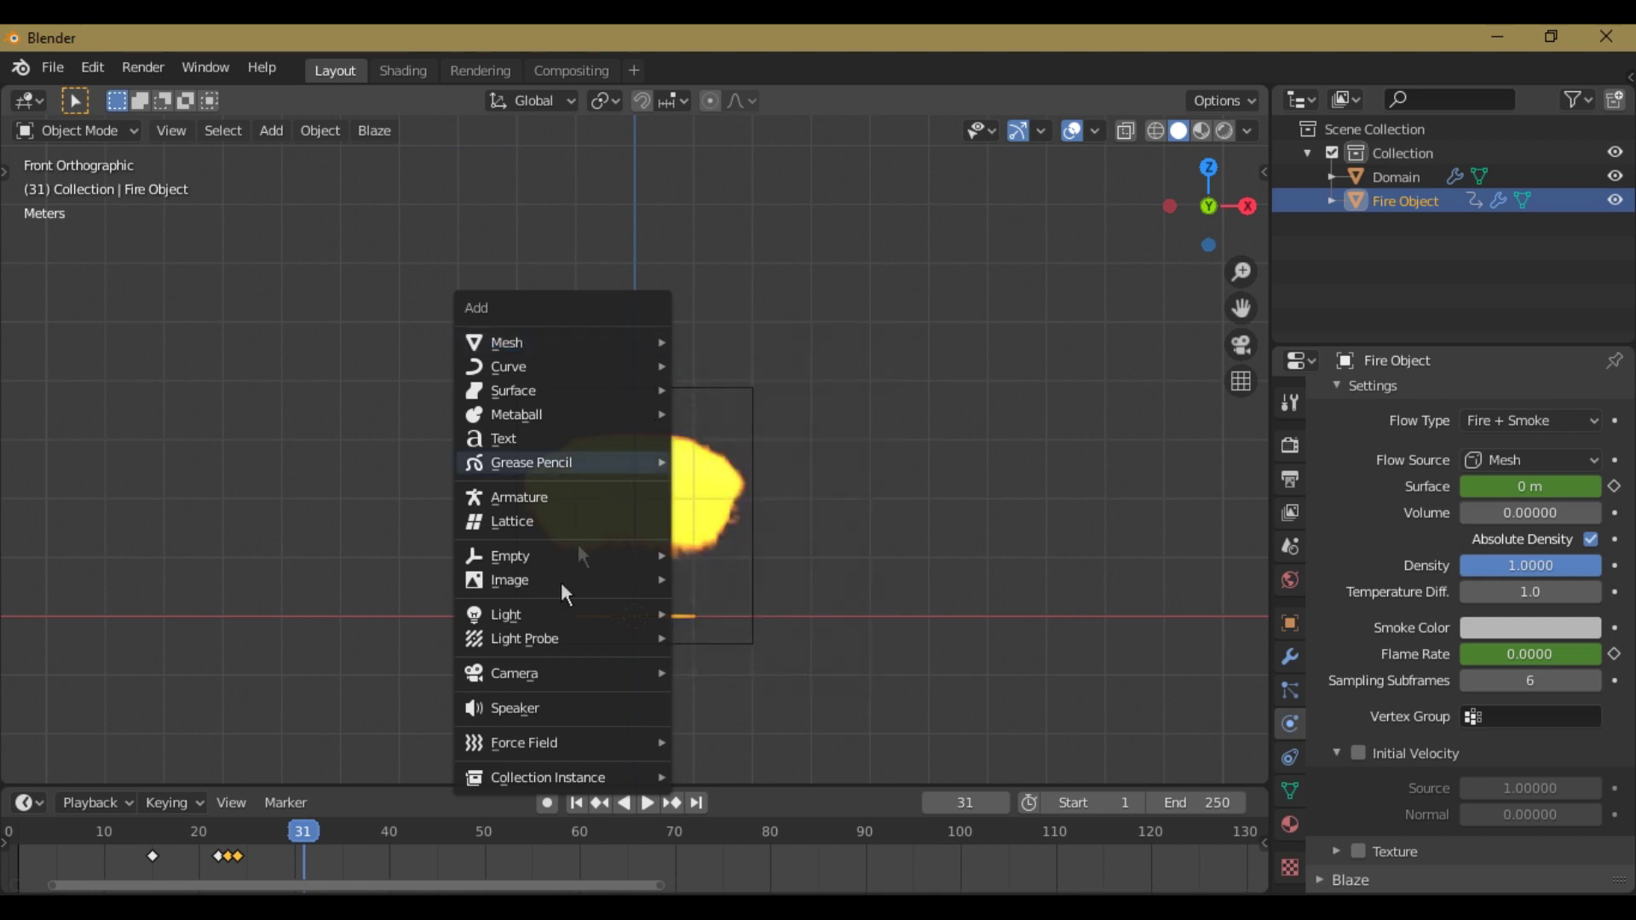
# Step: Place a new point light up and to the right of the domain
pyautogui.moveTo(545, 616)
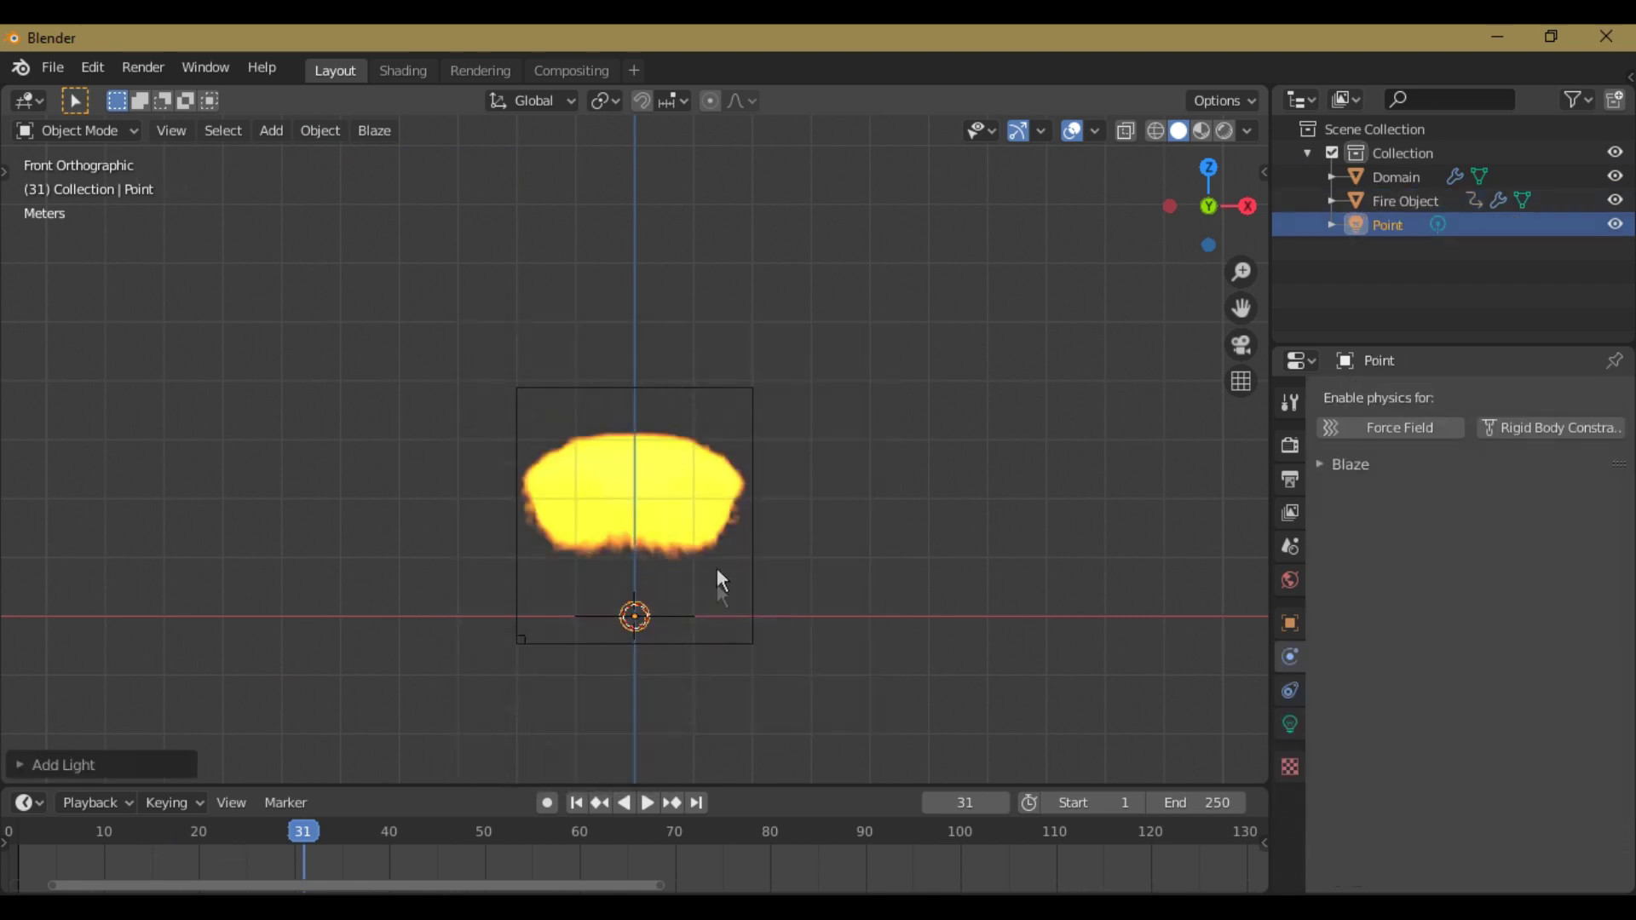
pyautogui.press('g')
pyautogui.click(981, 381)
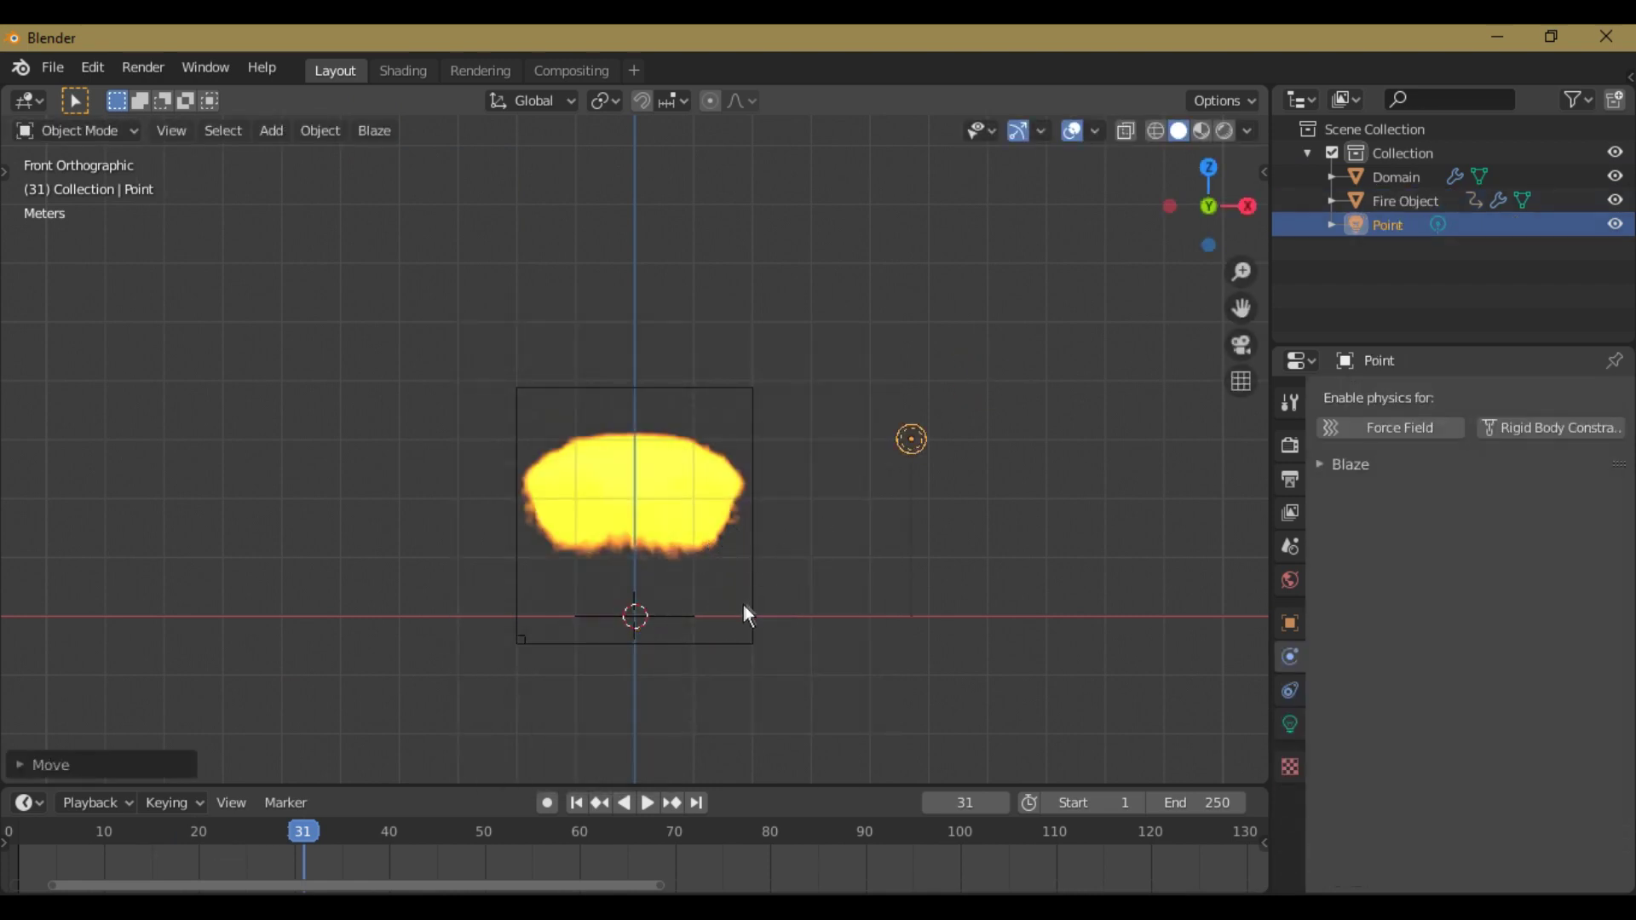
# Step: Scale up the Domain box and widen it to 1.054 with its height locked
pyautogui.click(754, 602)
pyautogui.press('s')
pyautogui.press('z')
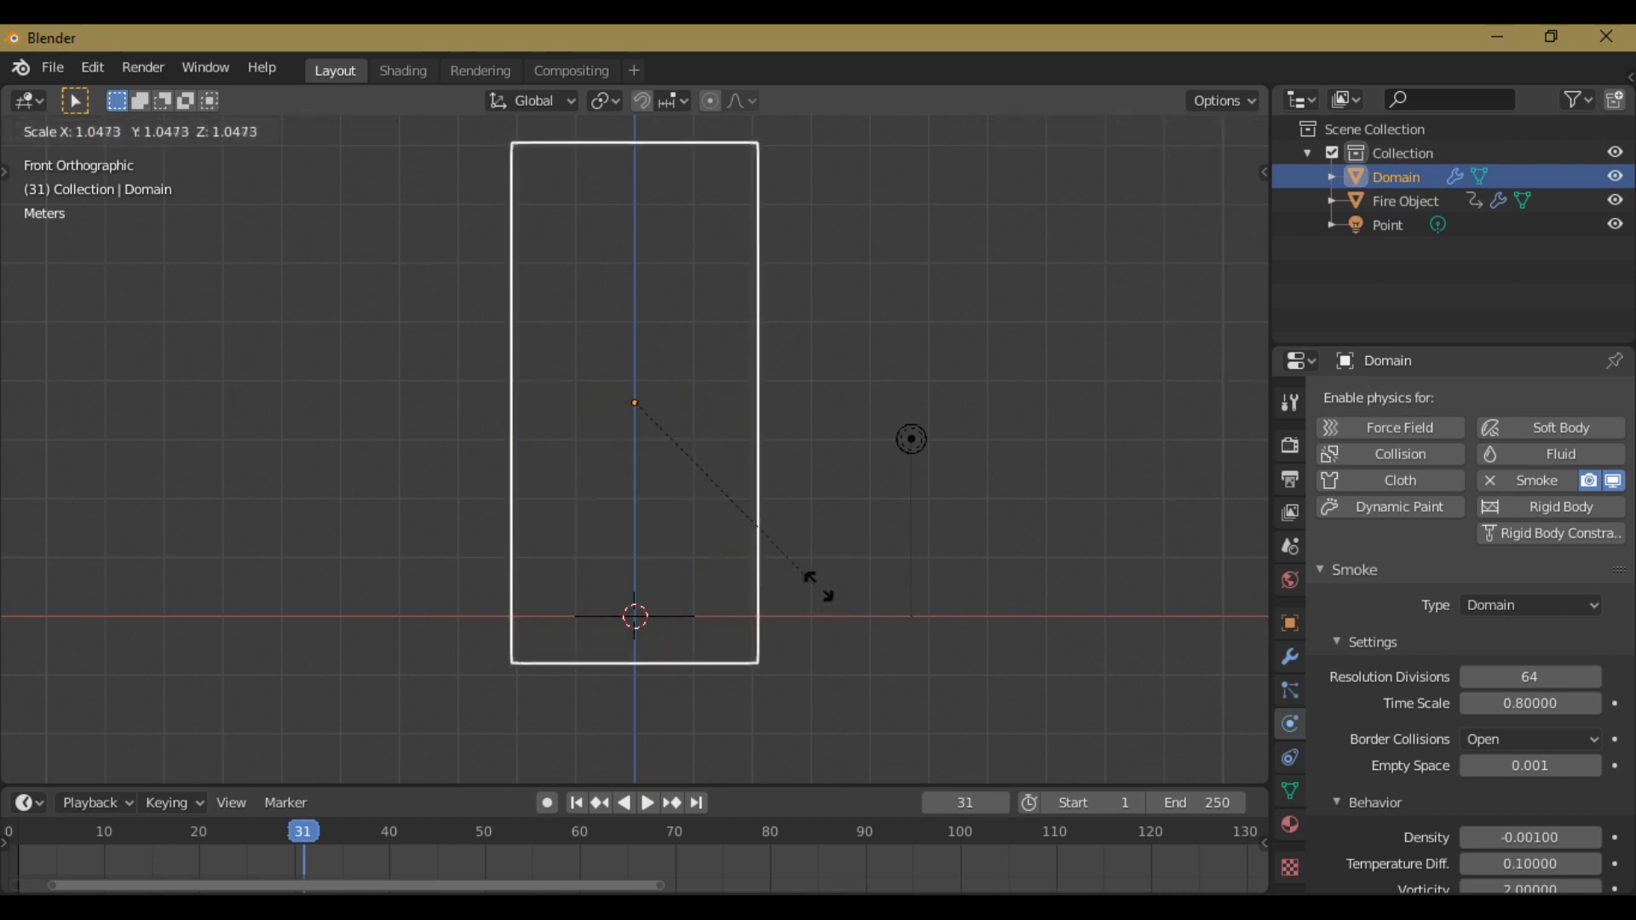
pyautogui.click(823, 580)
pyautogui.press('s')
pyautogui.hotkey('shift', 'z')
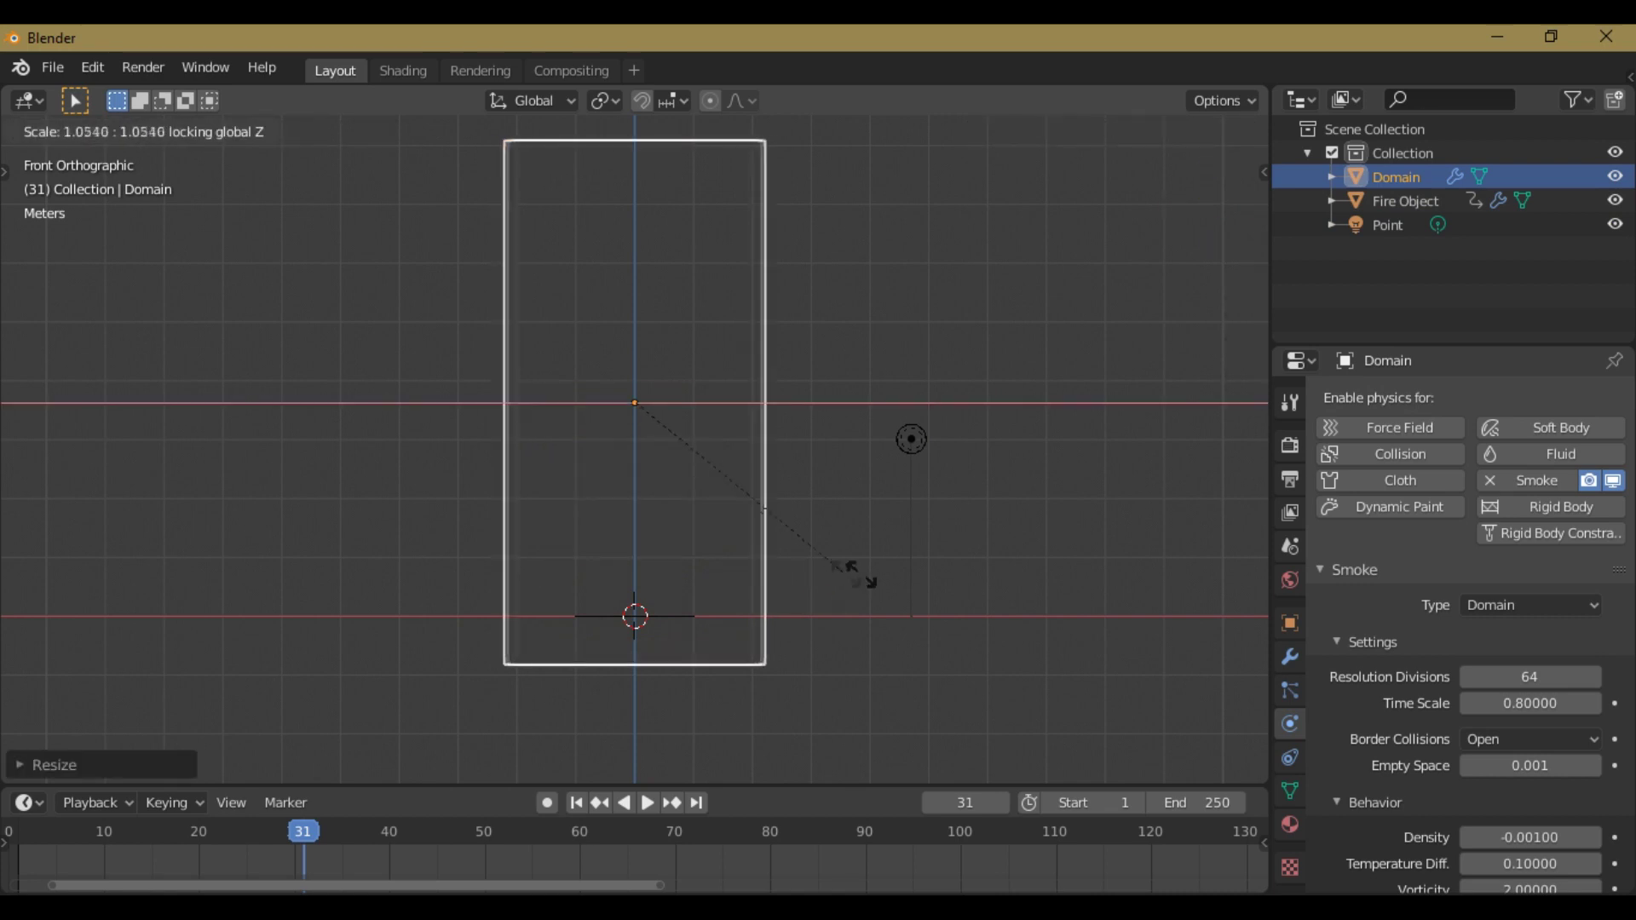
pyautogui.click(888, 576)
pyautogui.hotkey('shift', 'Left')
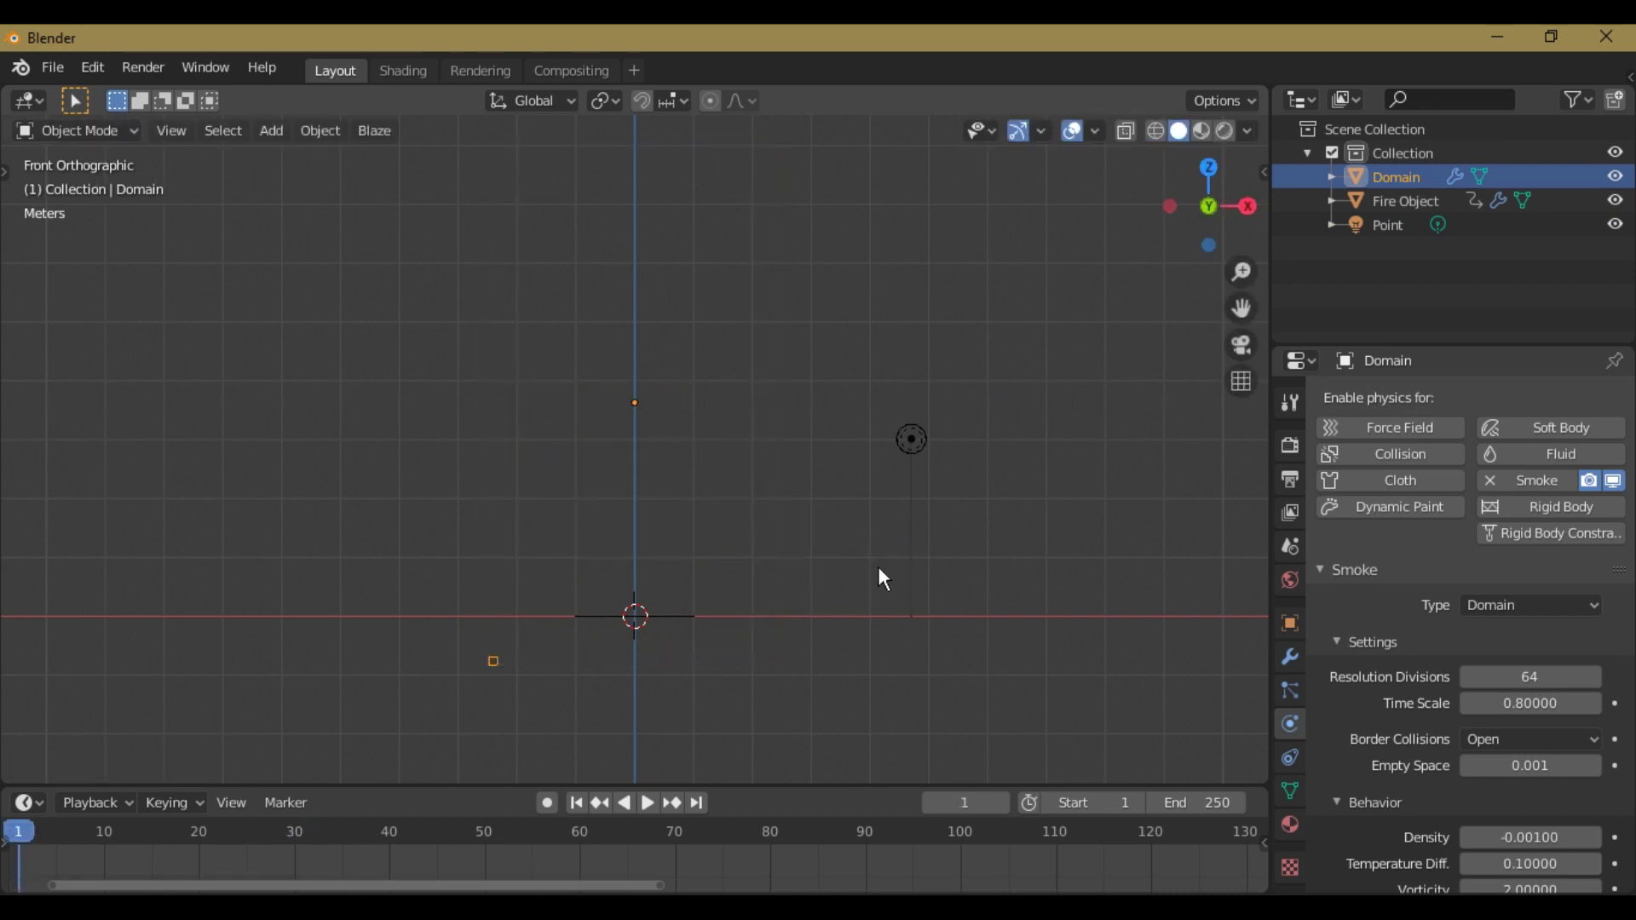
pyautogui.press('KP_8')
pyautogui.press('KP_4')
pyautogui.press('KP_4')
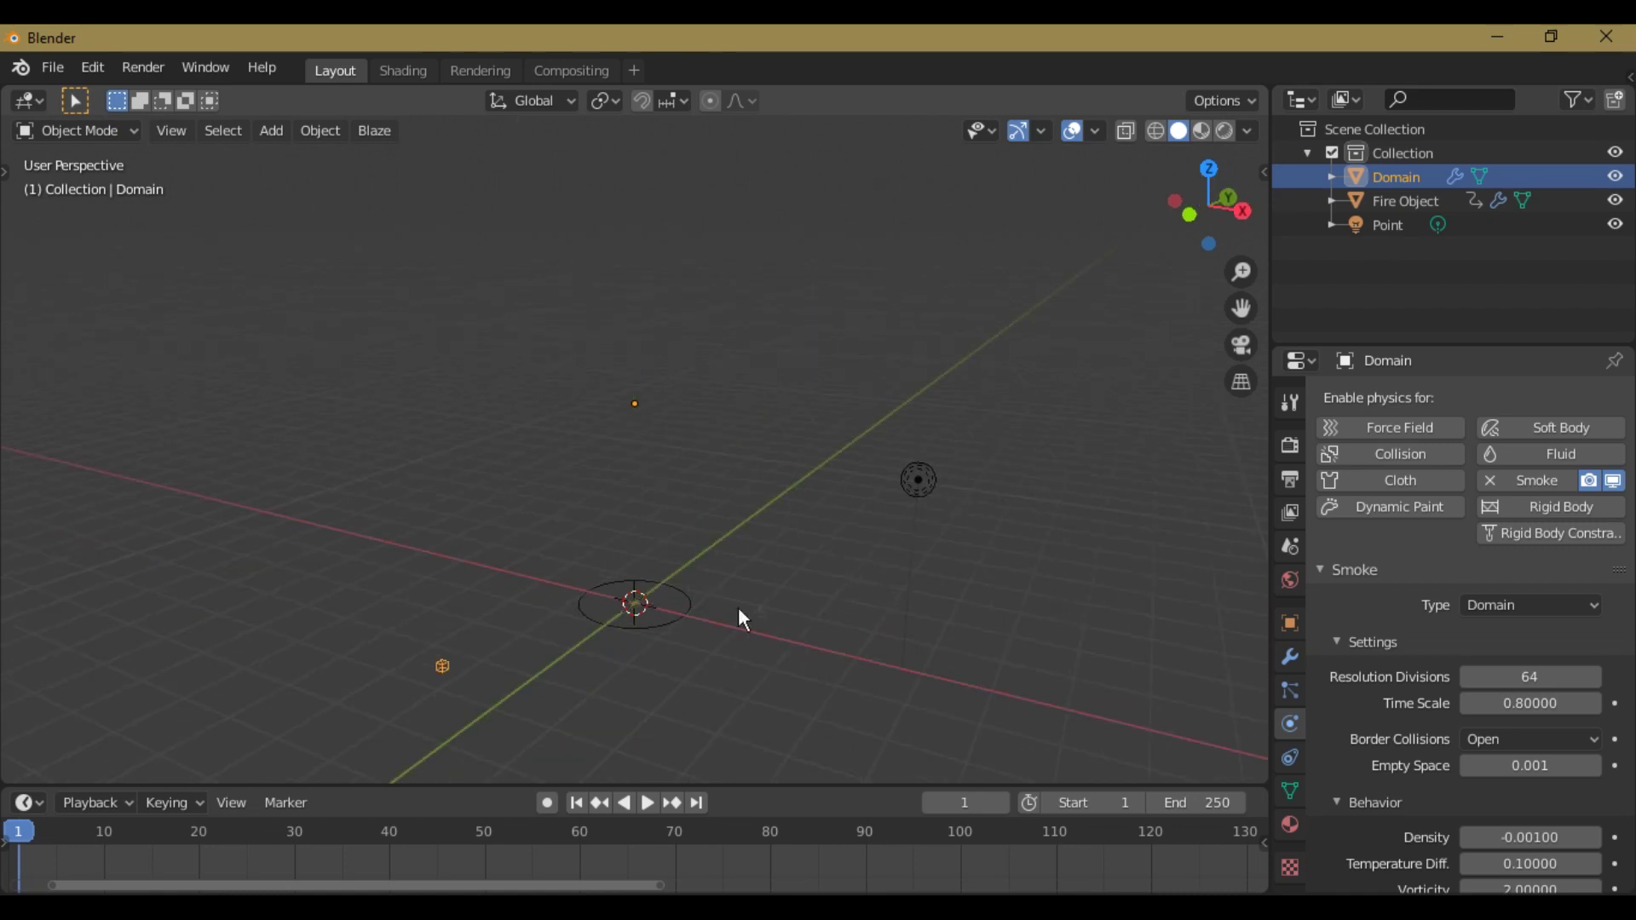
# Step: Shift the Fire Object's timeline keyframe one frame earlier and preview the result
pyautogui.click(687, 614)
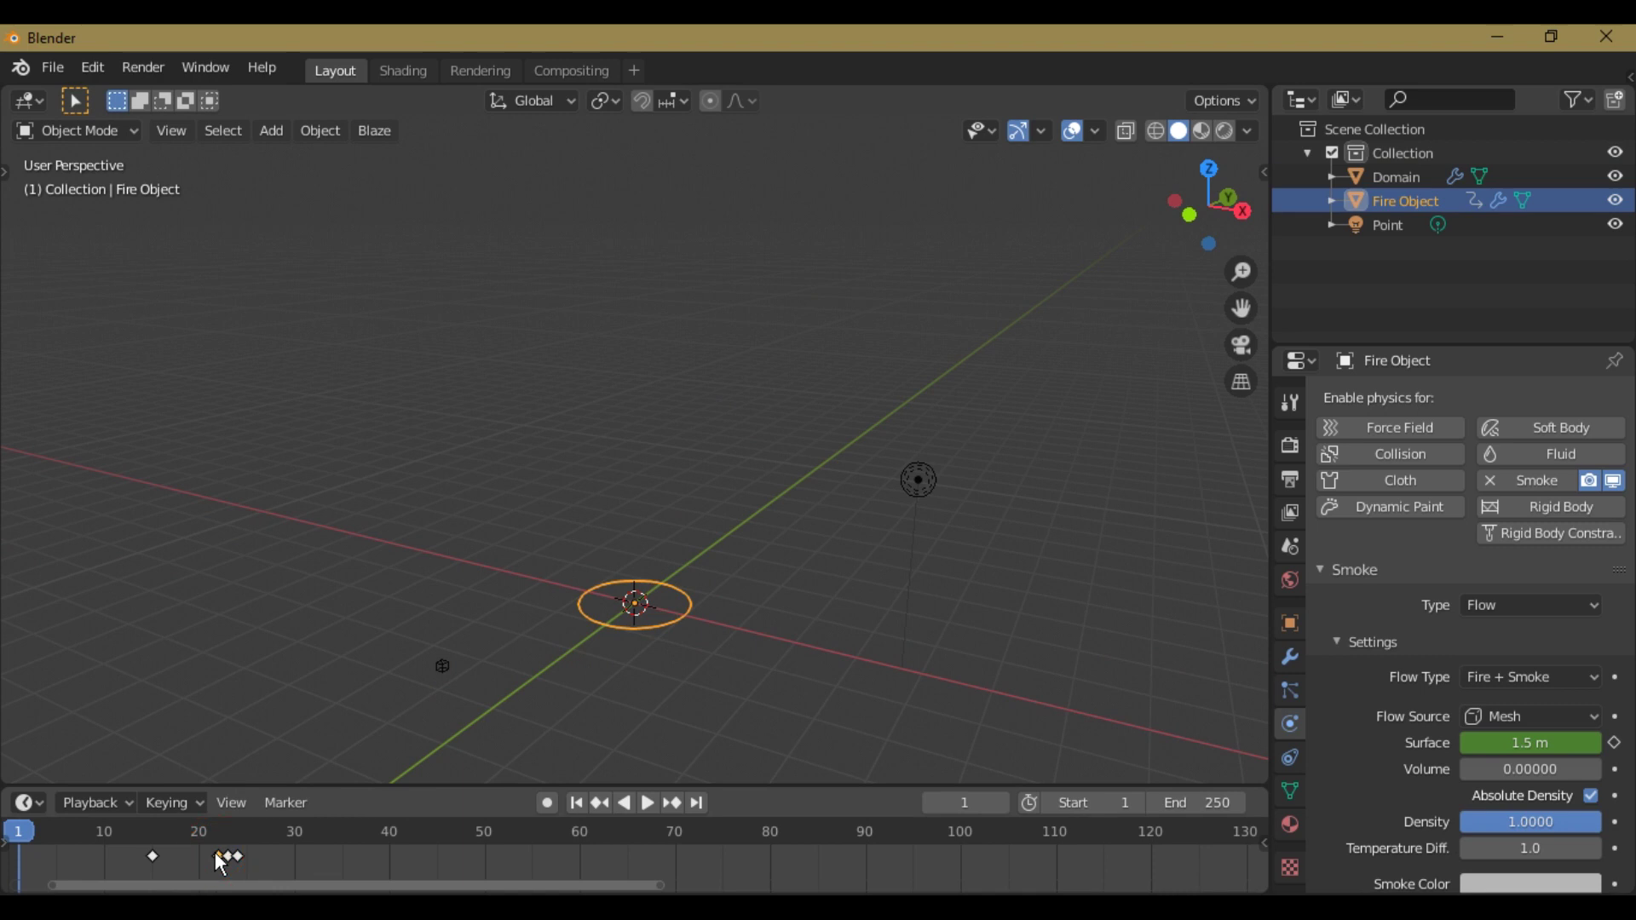
pyautogui.moveTo(215, 854); pyautogui.dragTo(201, 863)
pyautogui.press('space')
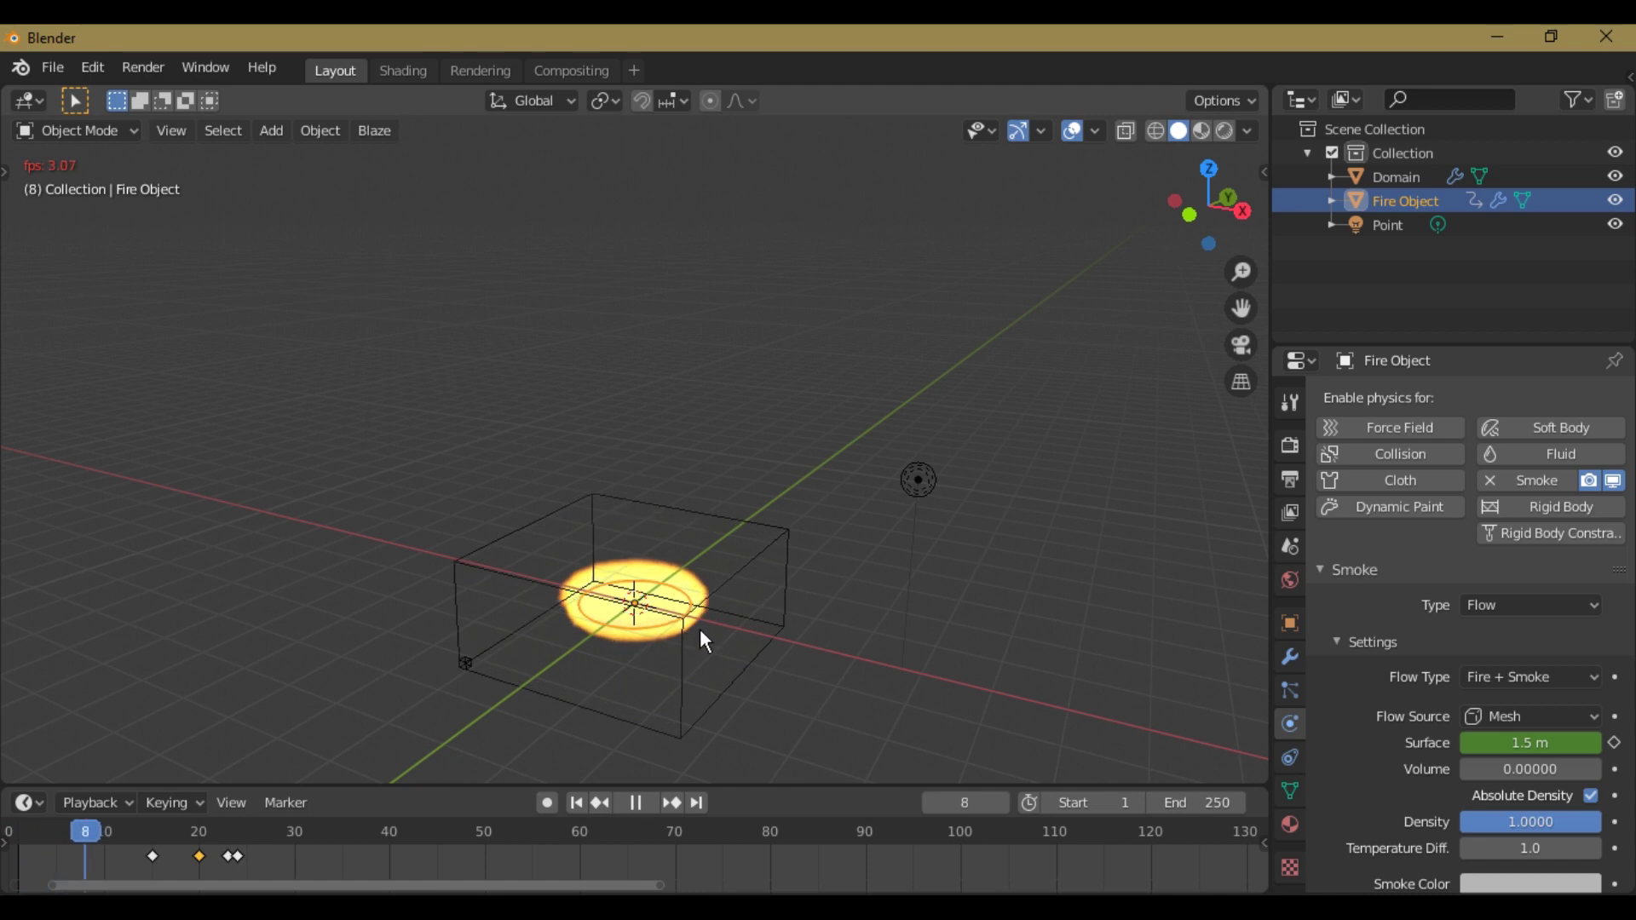
pyautogui.press('space')
pyautogui.press('KP_1')
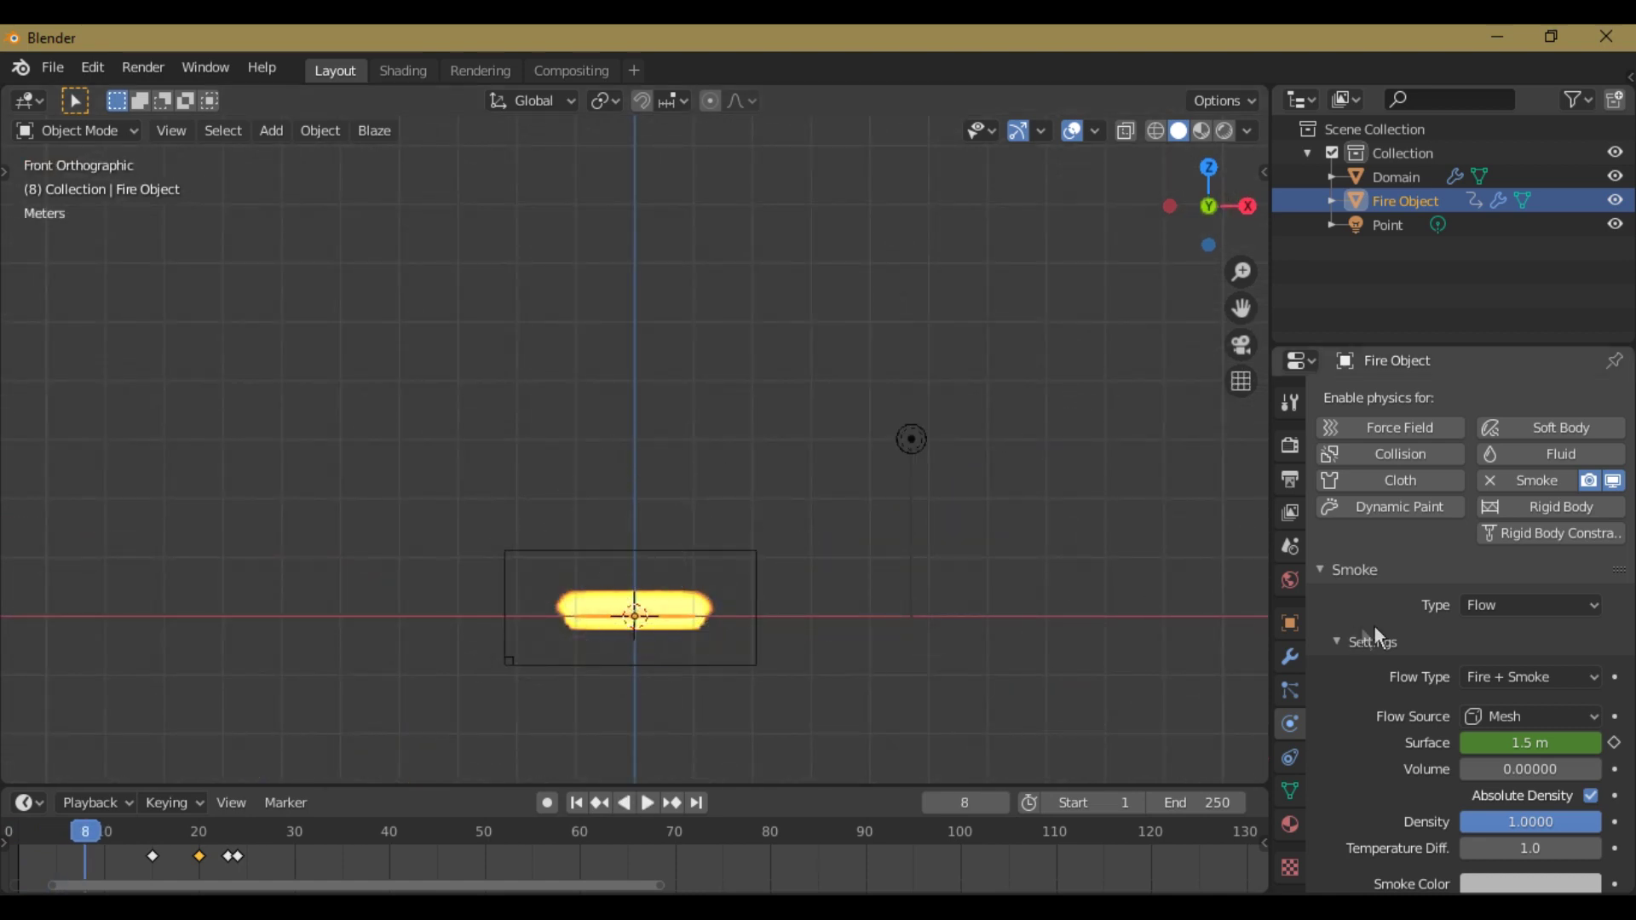
pyautogui.scroll(-6, 1398, 631)
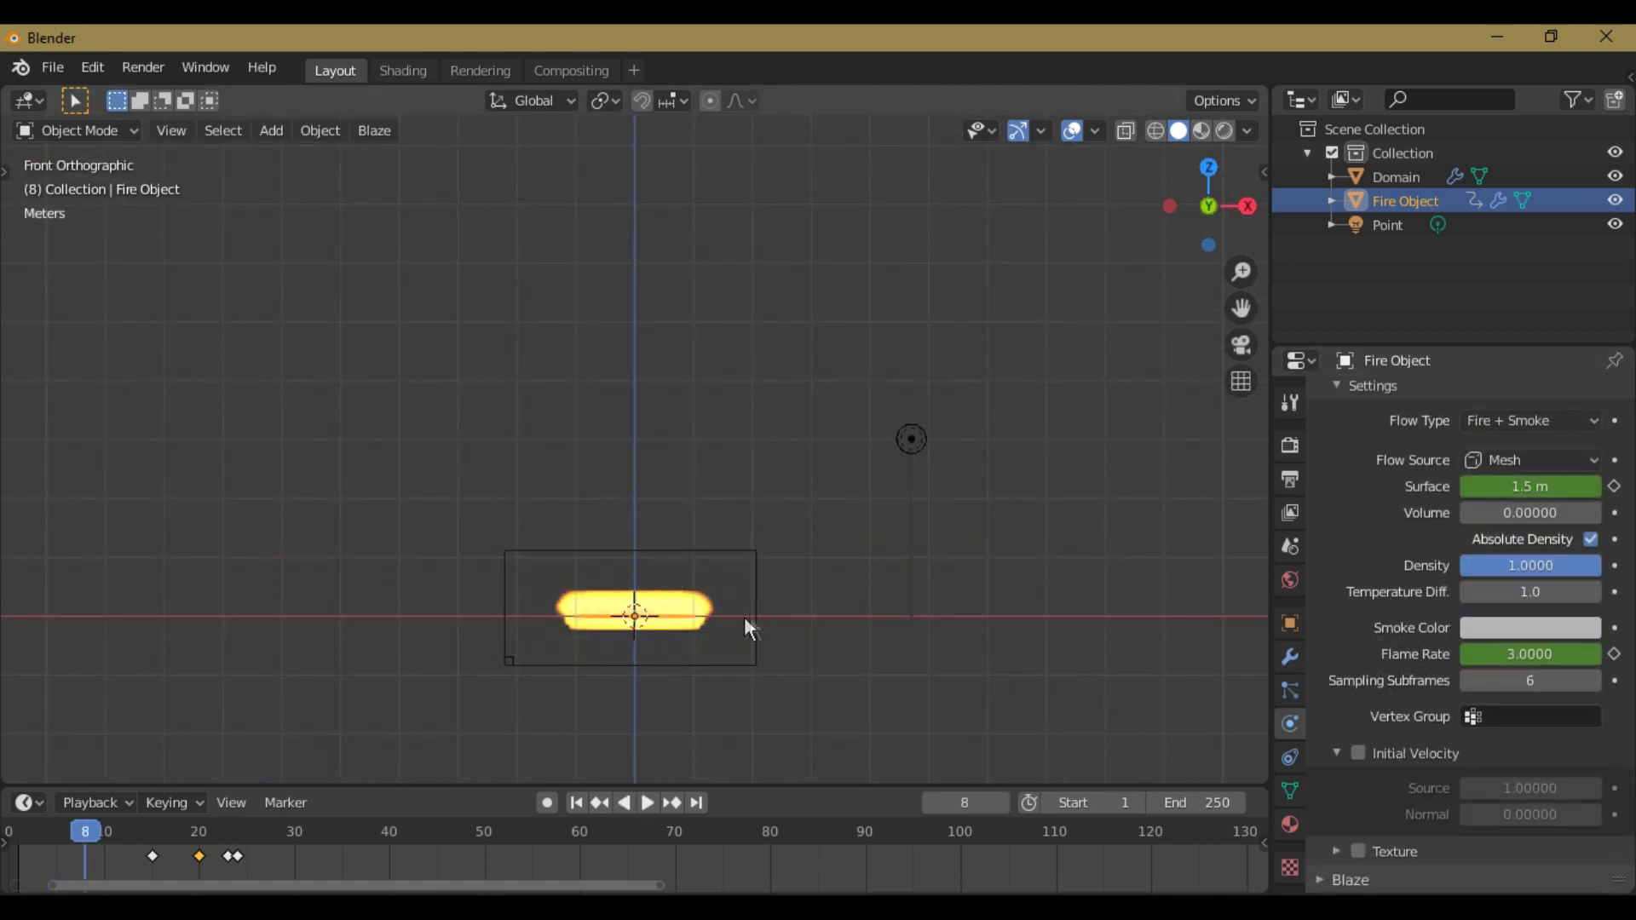
# Step: Set the Domain's flame Reaction Speed to 0.5 and replay from frame 1
pyautogui.click(1394, 179)
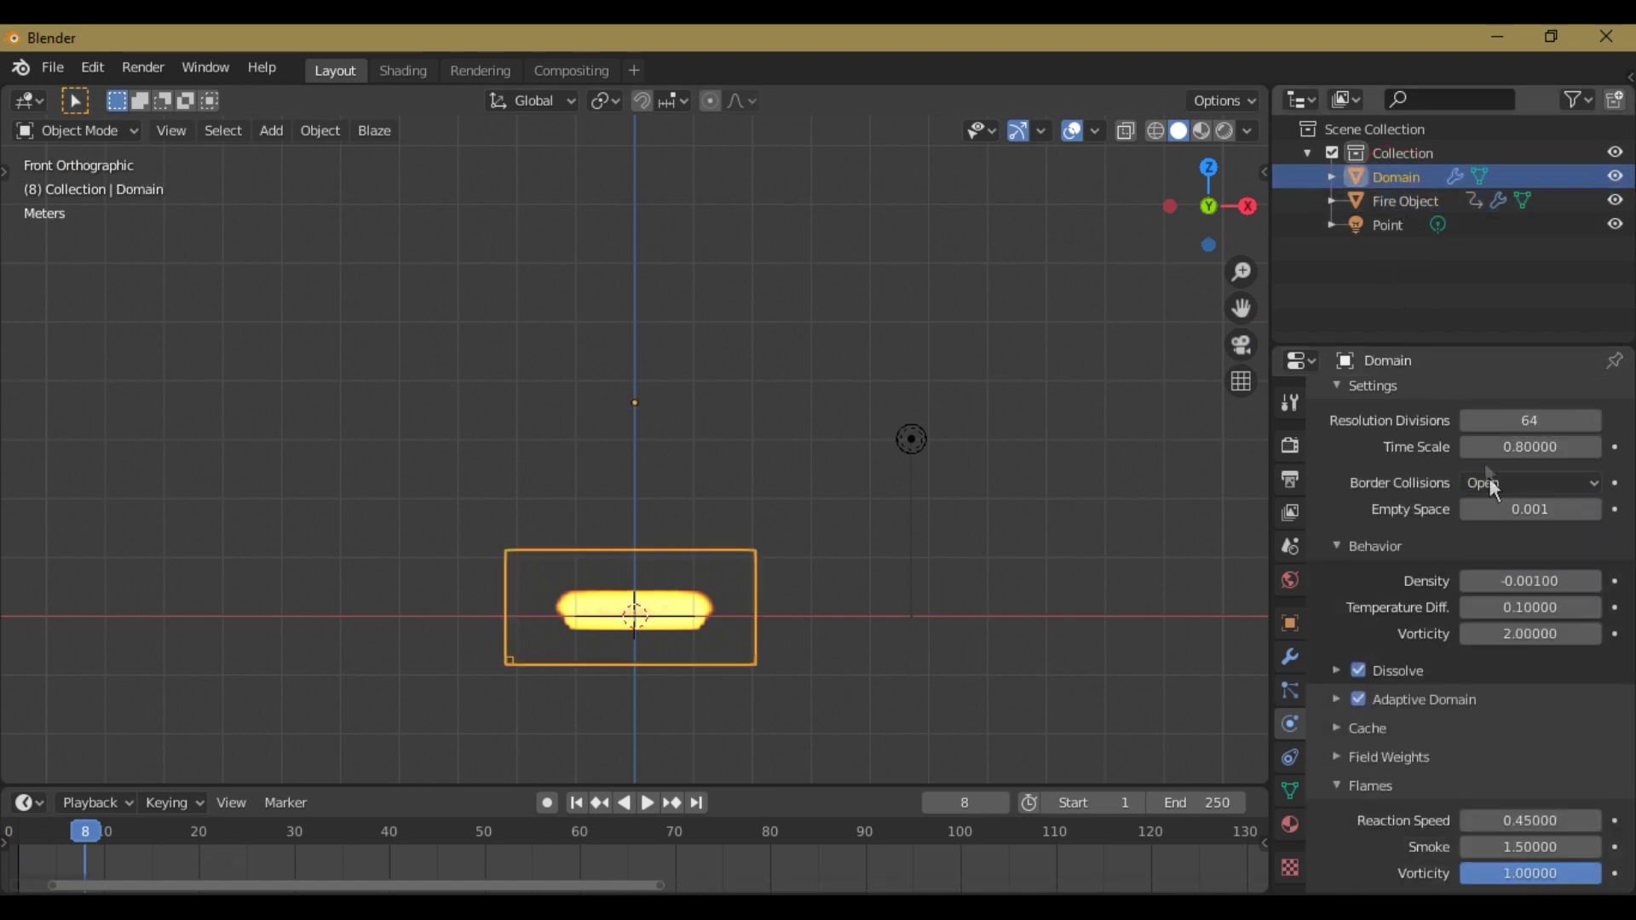
pyautogui.scroll(-2, 1505, 618)
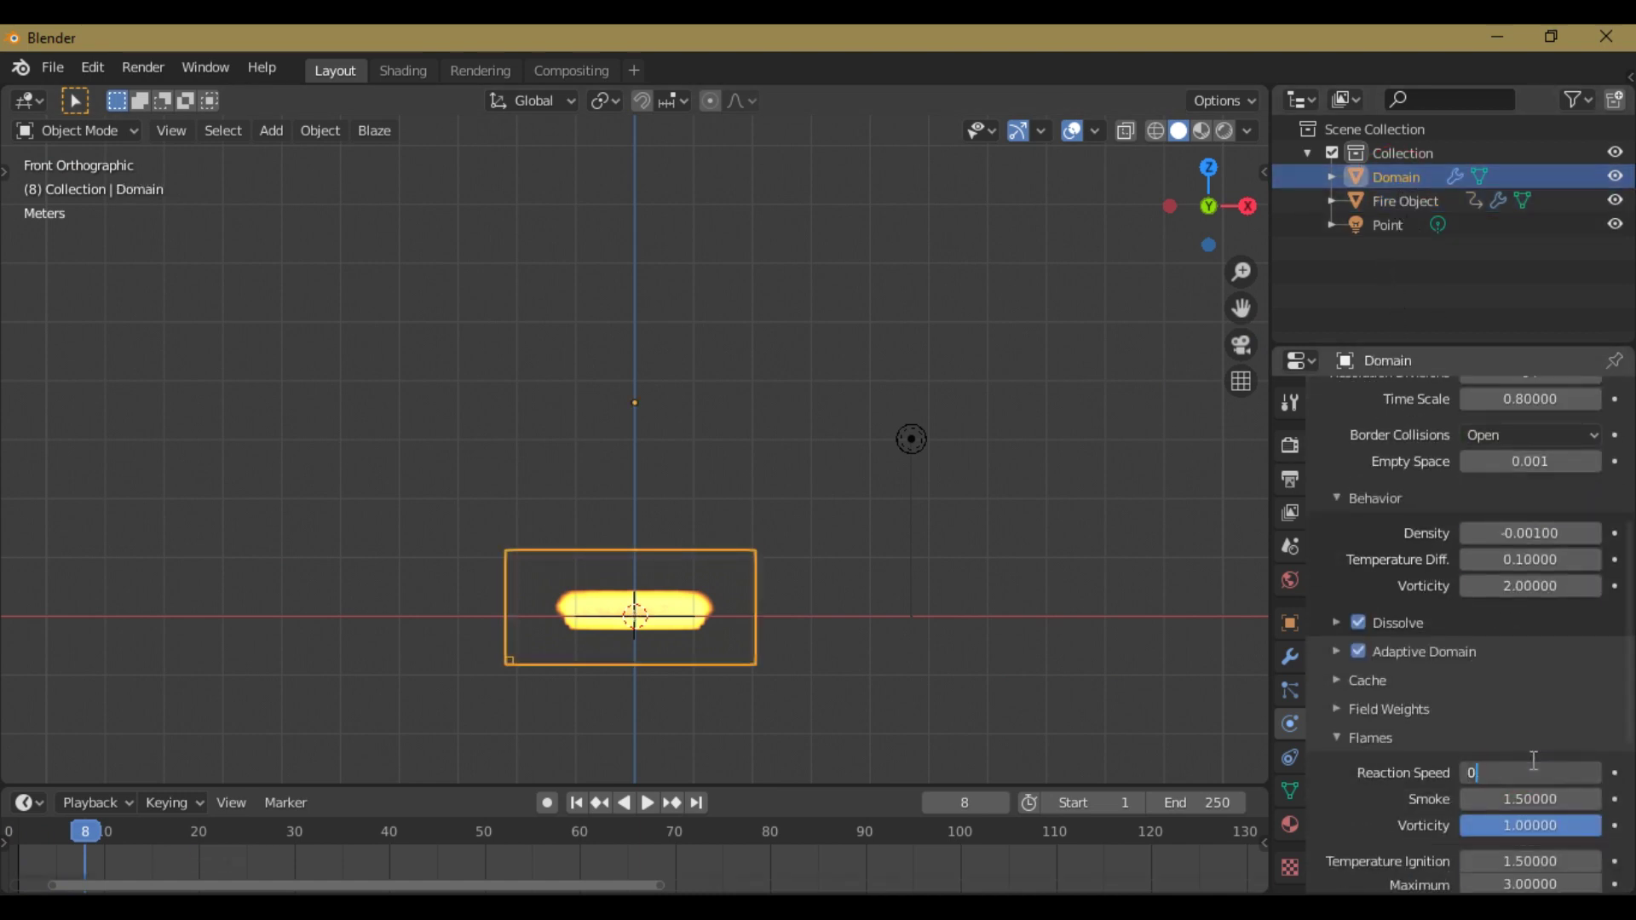
pyautogui.press('Return')
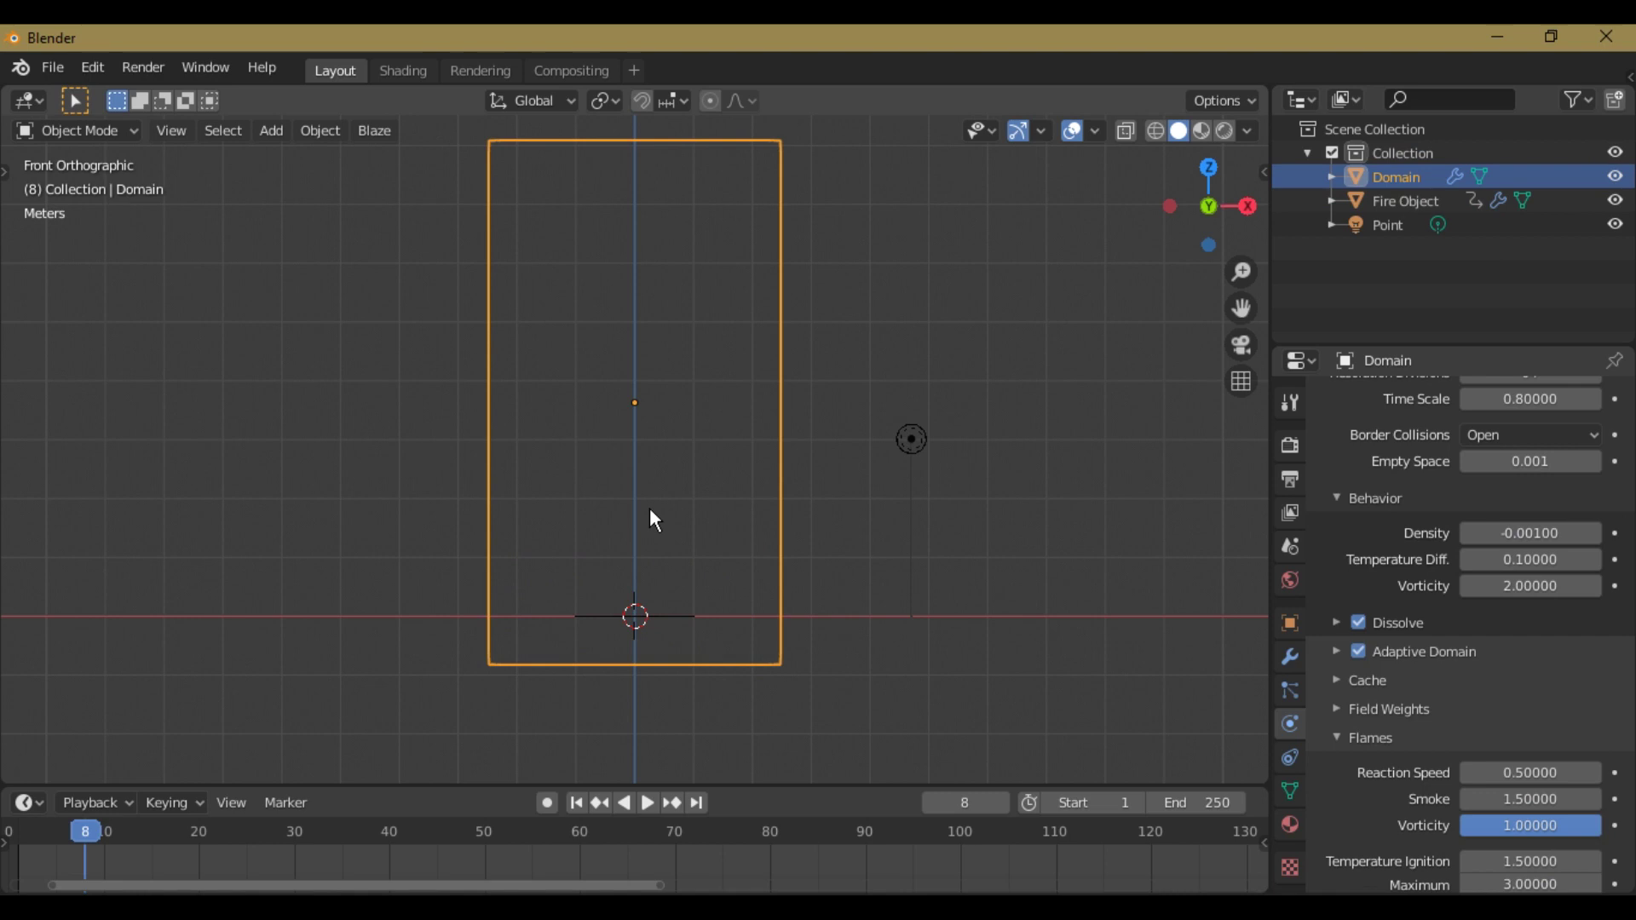
pyautogui.hotkey('shift', 'Left')
pyautogui.press('space')
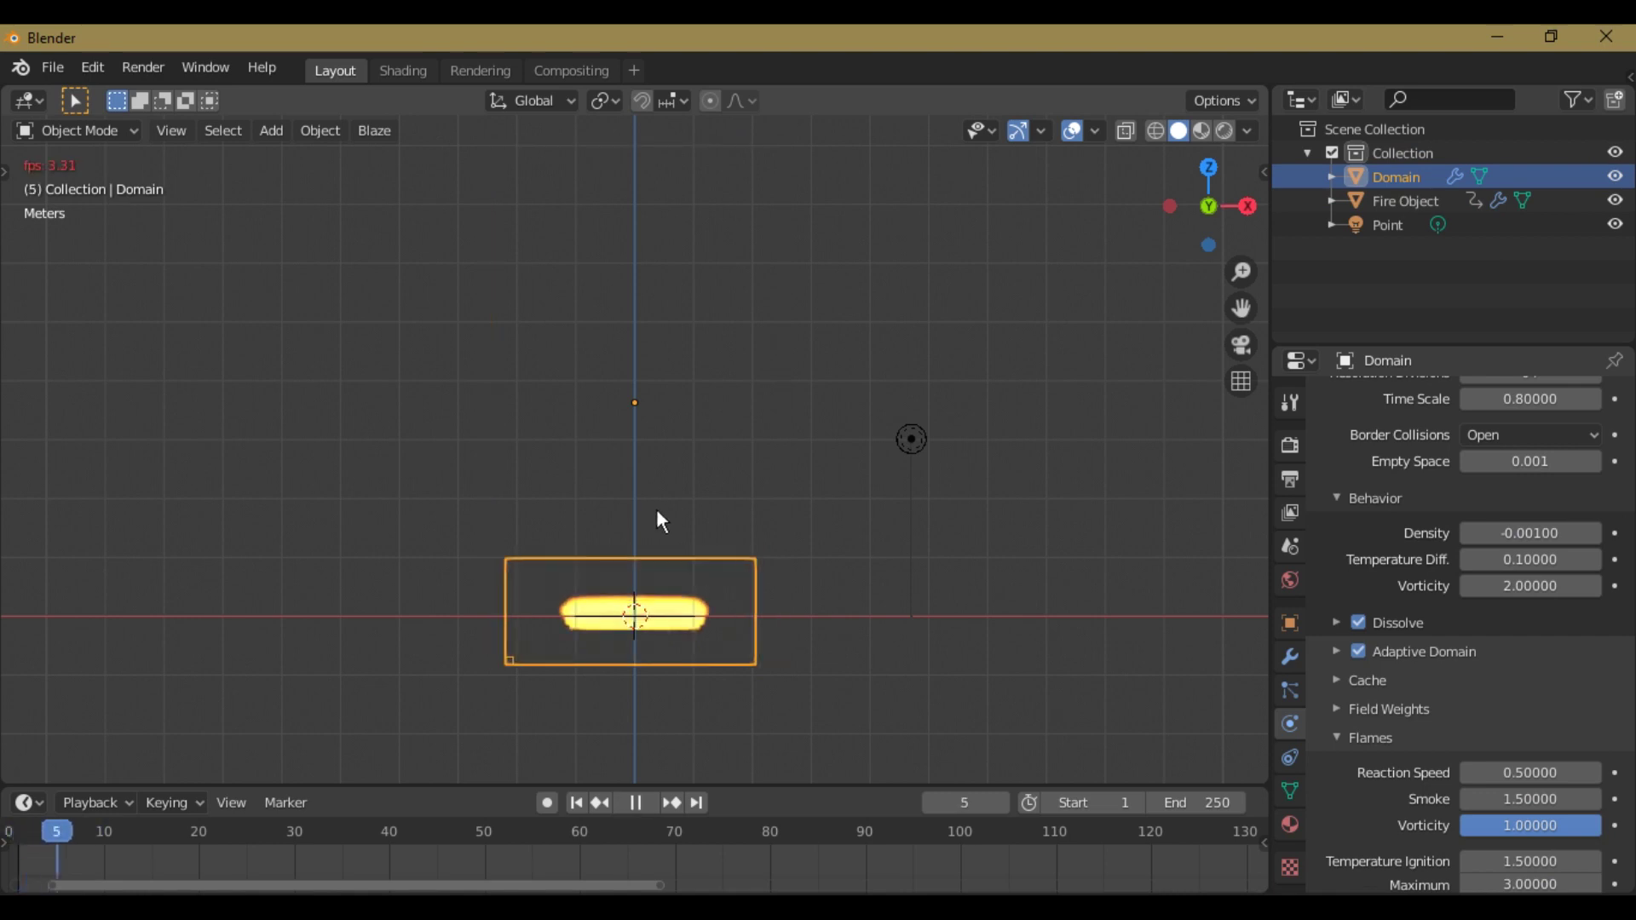
# Step: Stop playback, add a mesh Circle at the scene centre, then select the smoke domain
pyautogui.press('space')
pyautogui.hotkey('shift', 'a')
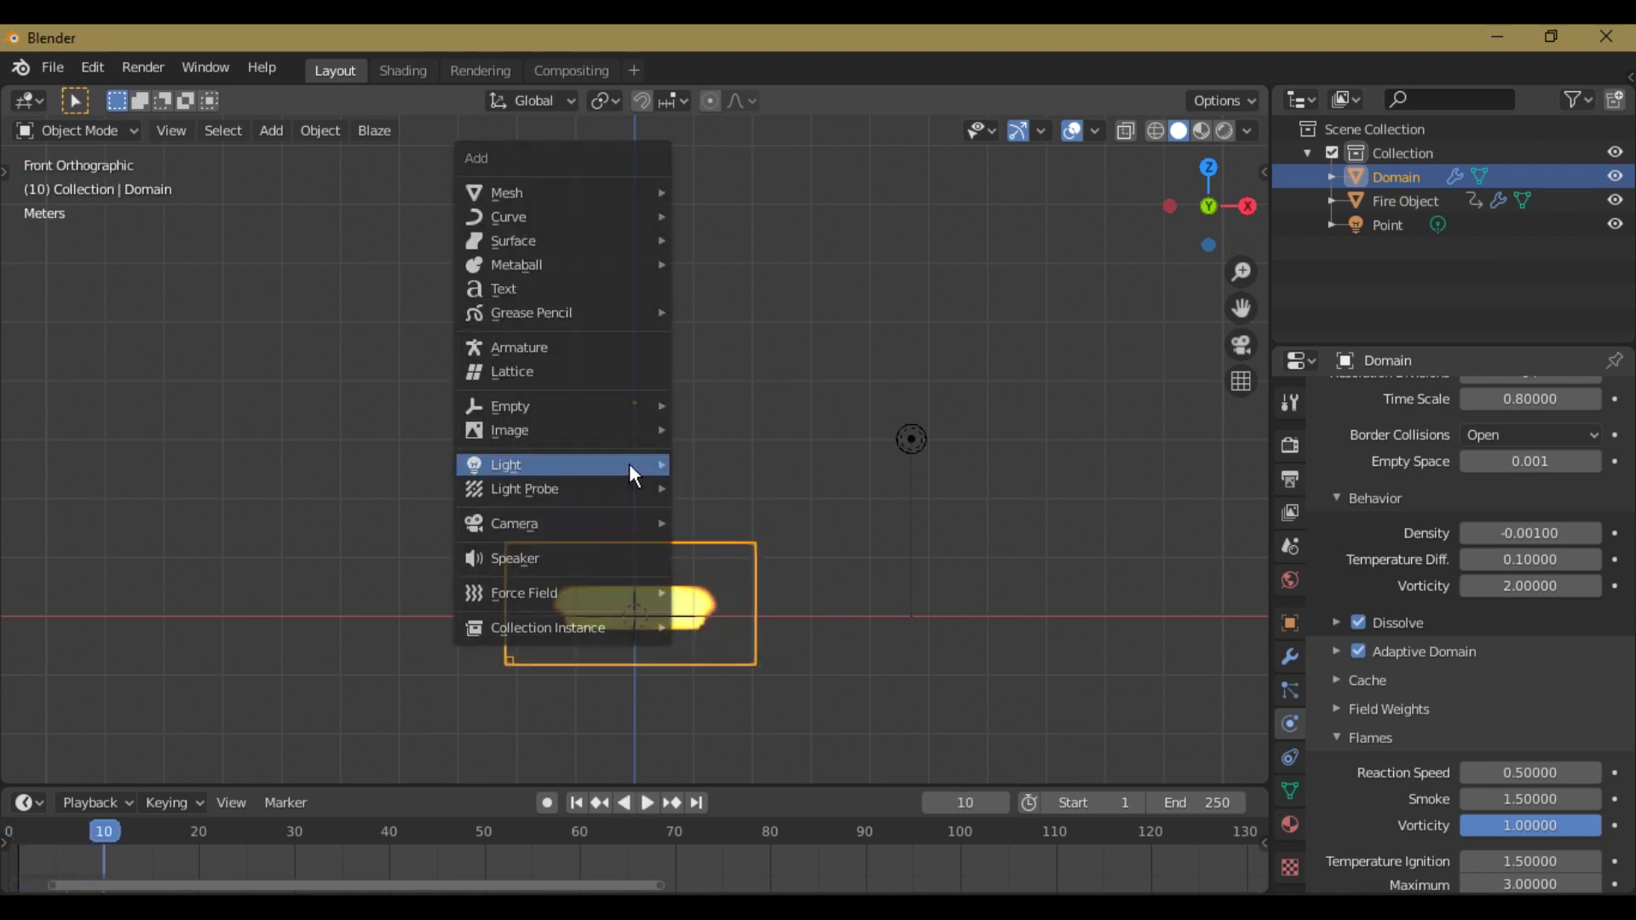
pyautogui.moveTo(571, 193)
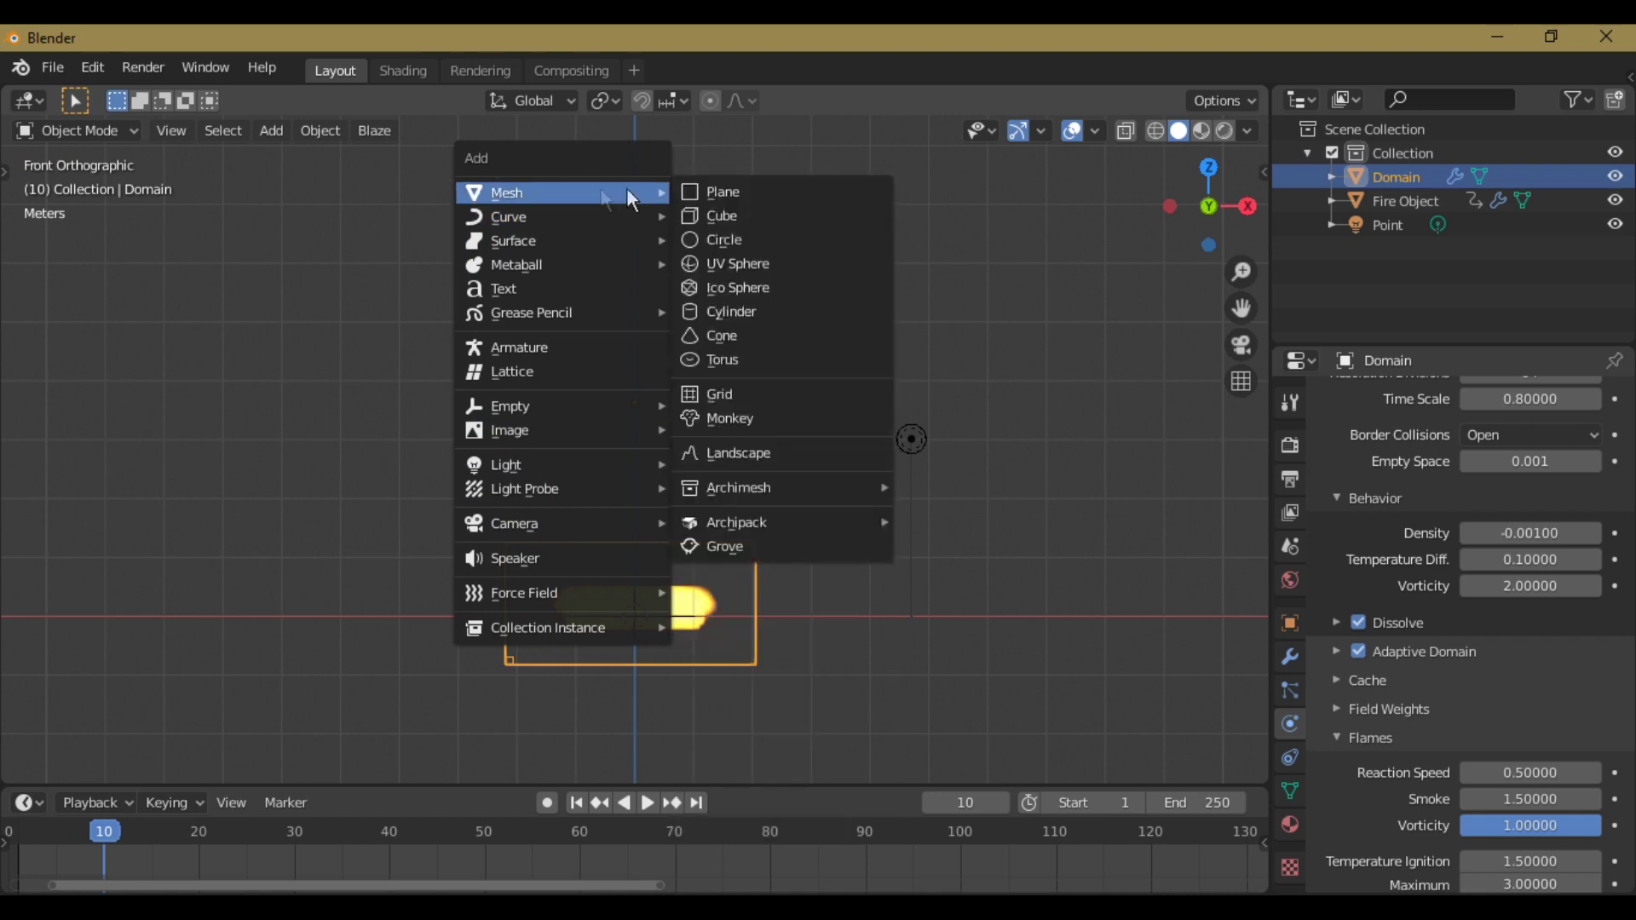
pyautogui.click(708, 239)
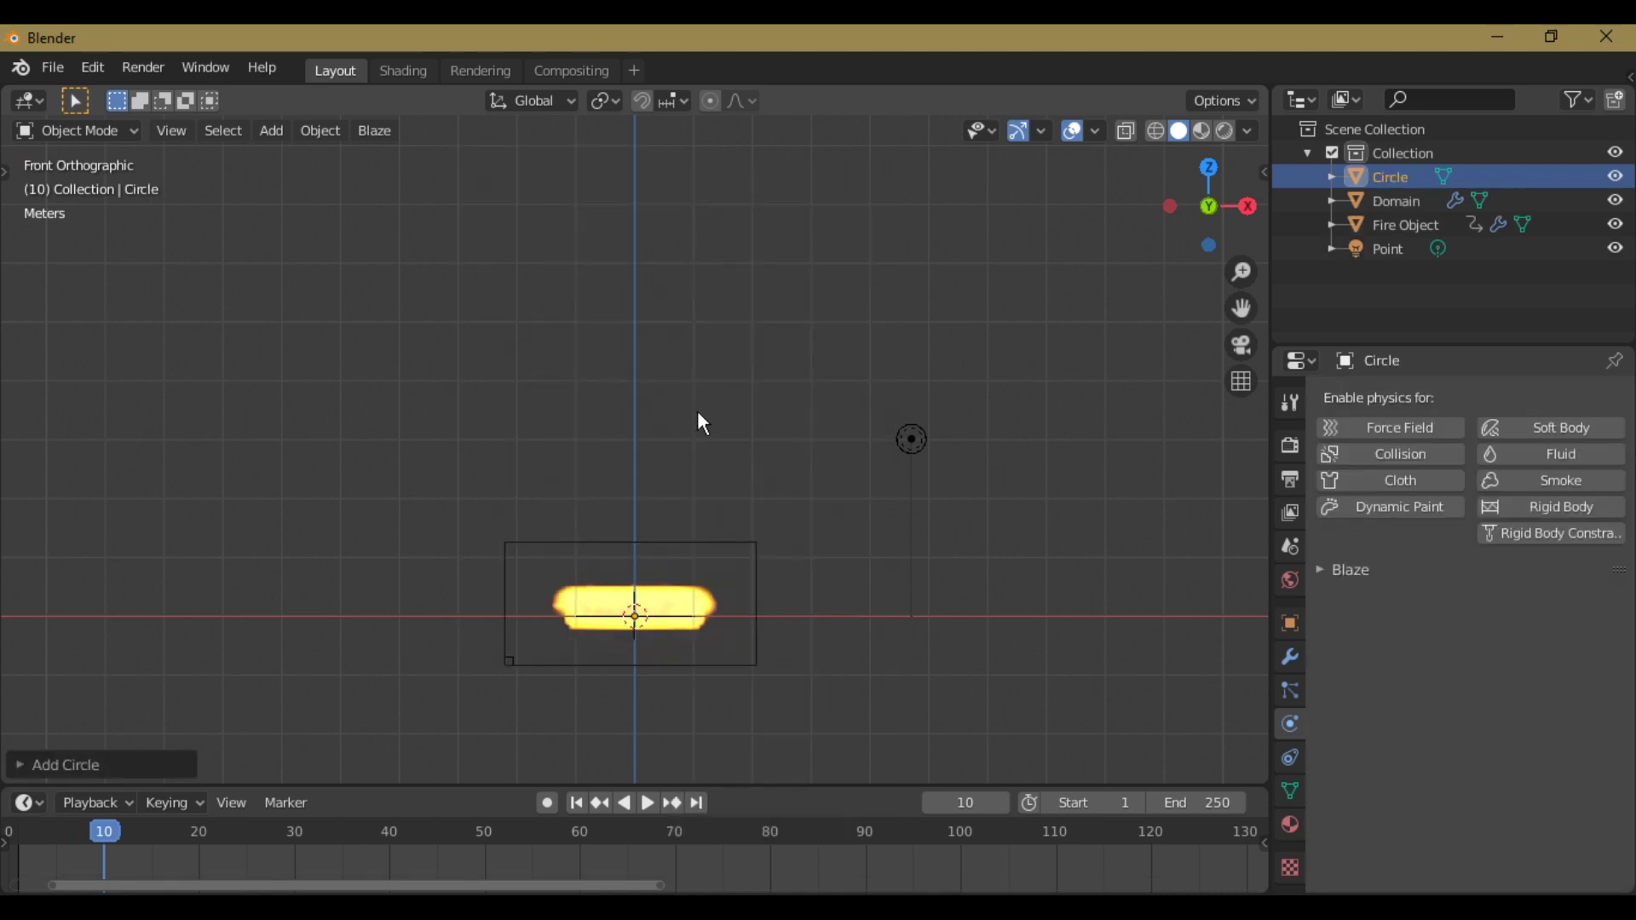
pyautogui.moveTo(698, 414); pyautogui.dragTo(698, 414, button='middle')
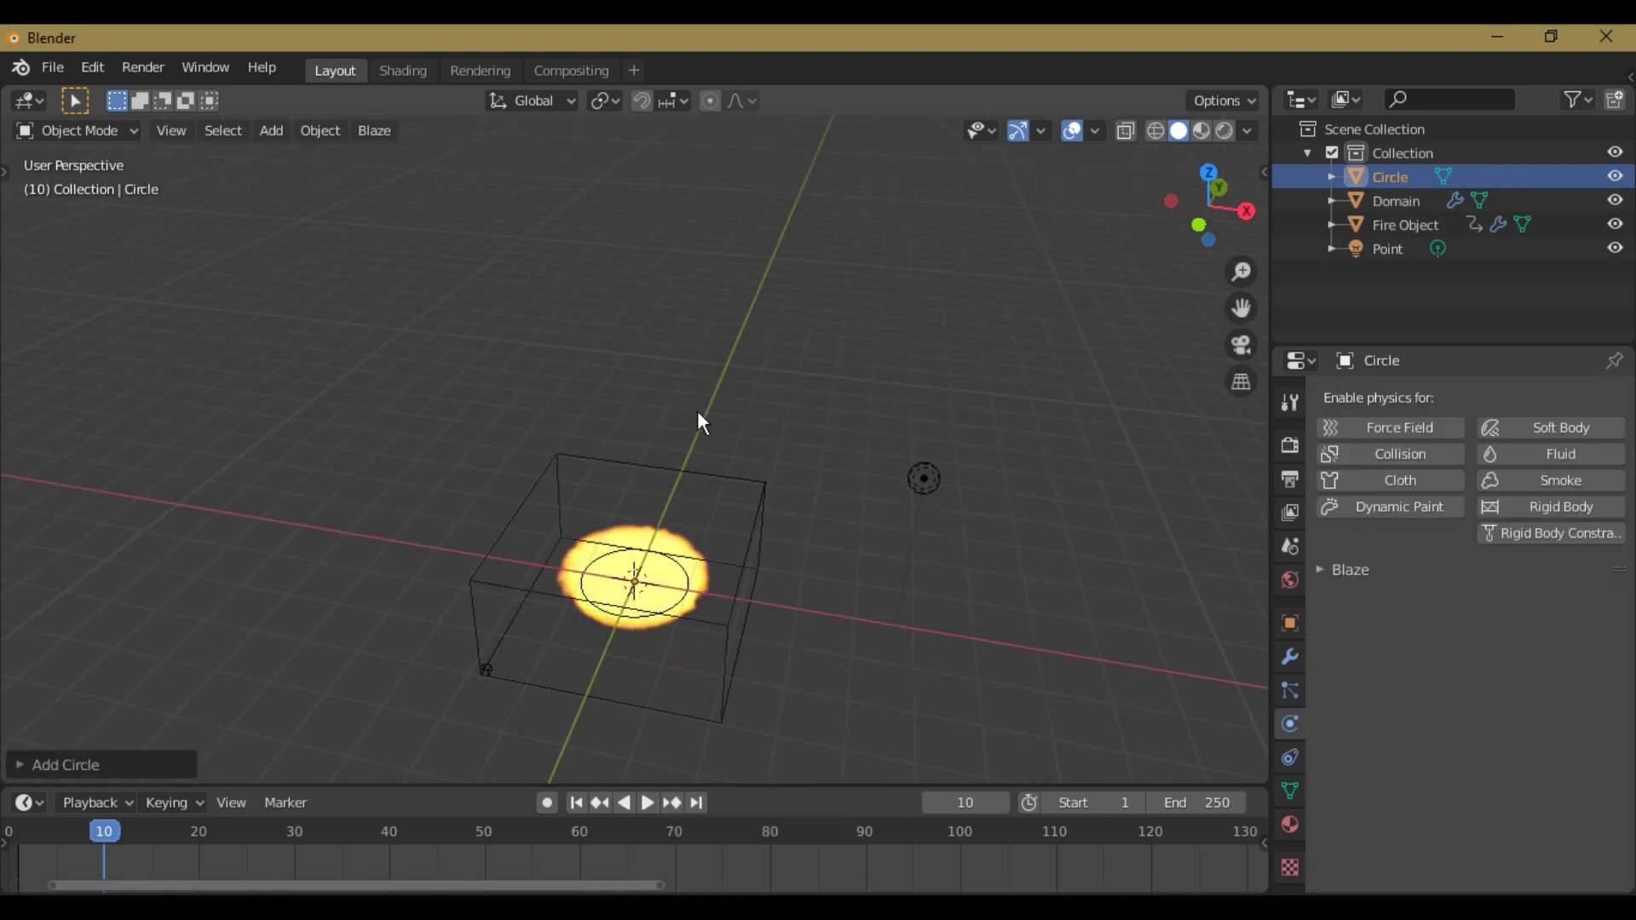
pyautogui.click(743, 502)
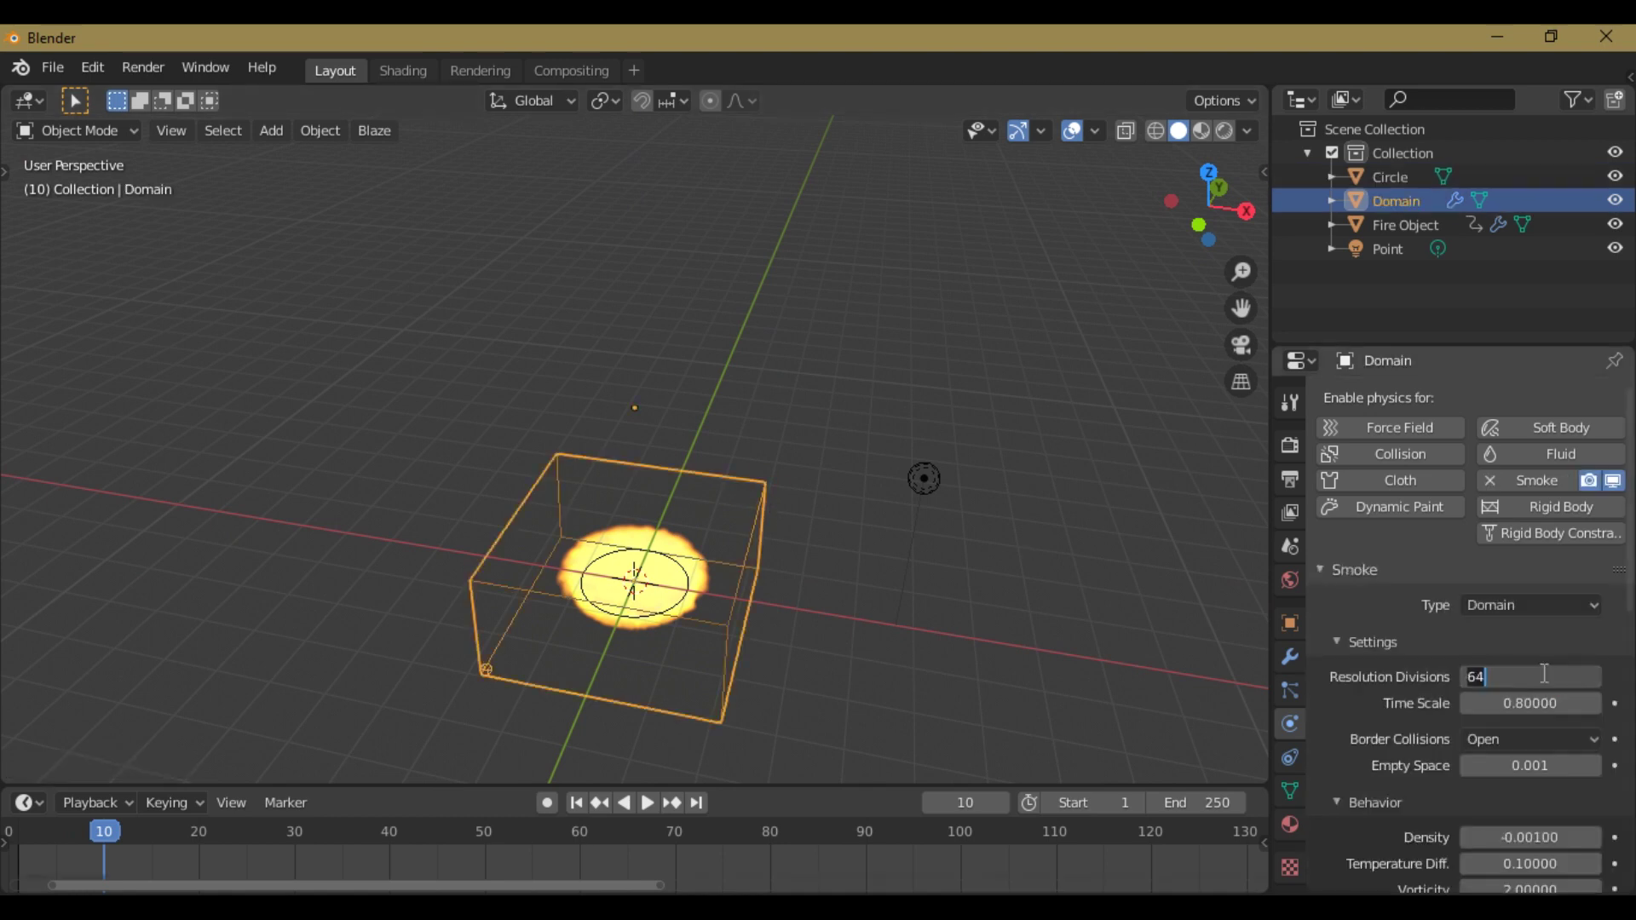
# Step: Confirm 32 resolution divisions, replay the simulation from frame one in front view, then select Circle
pyautogui.press('Return')
pyautogui.hotkey('shift', 'Left')
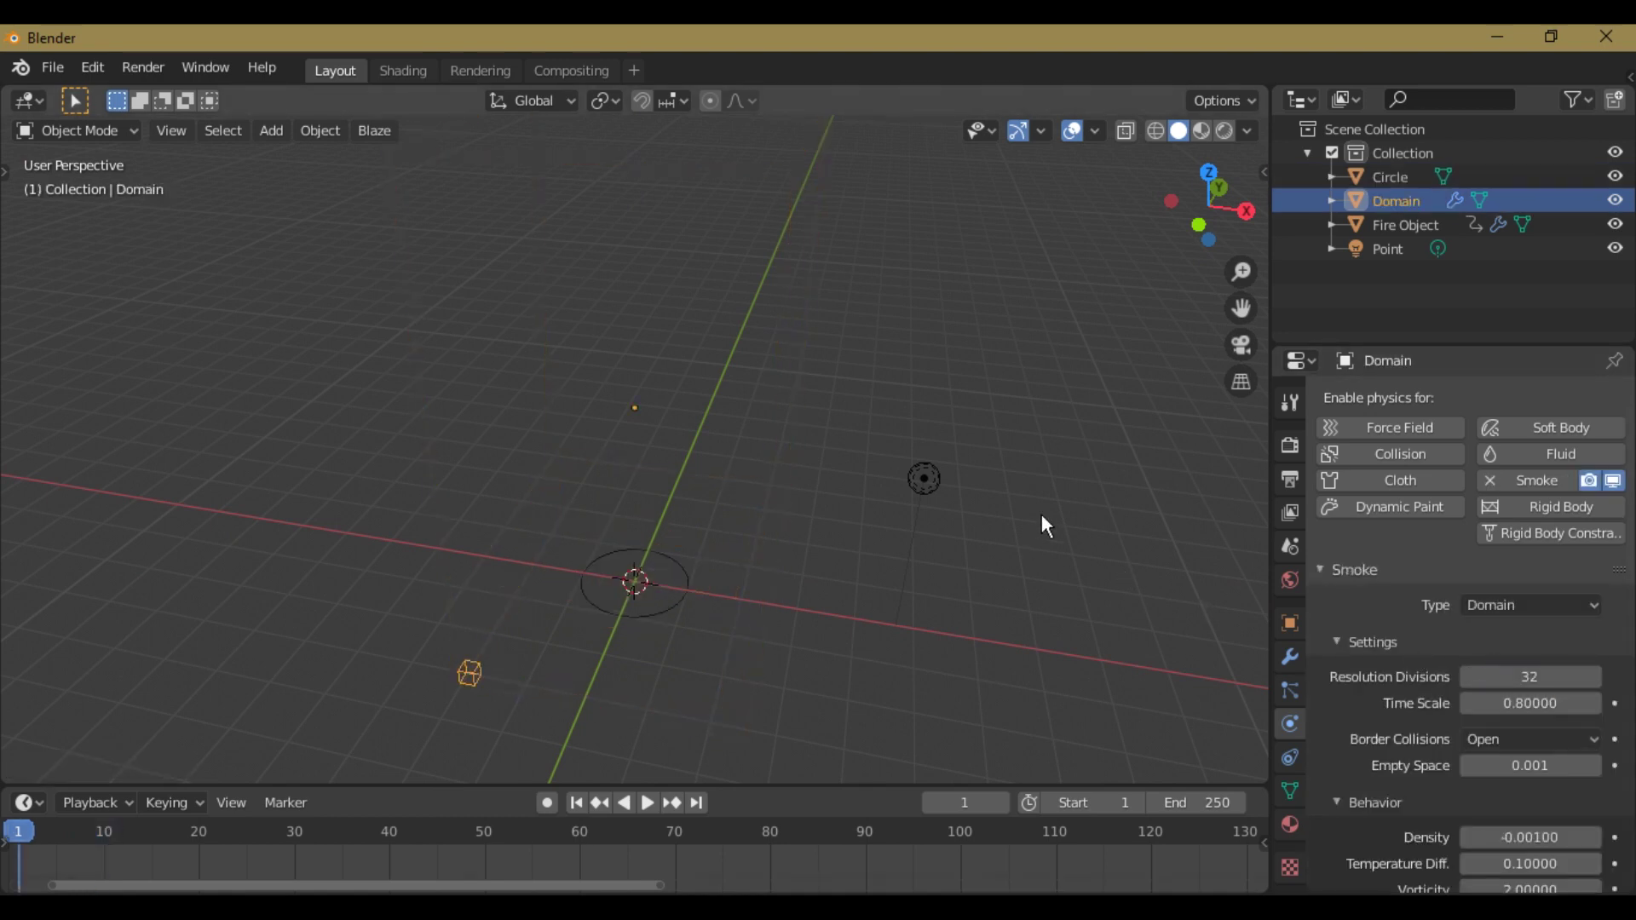
pyautogui.press('KP_1')
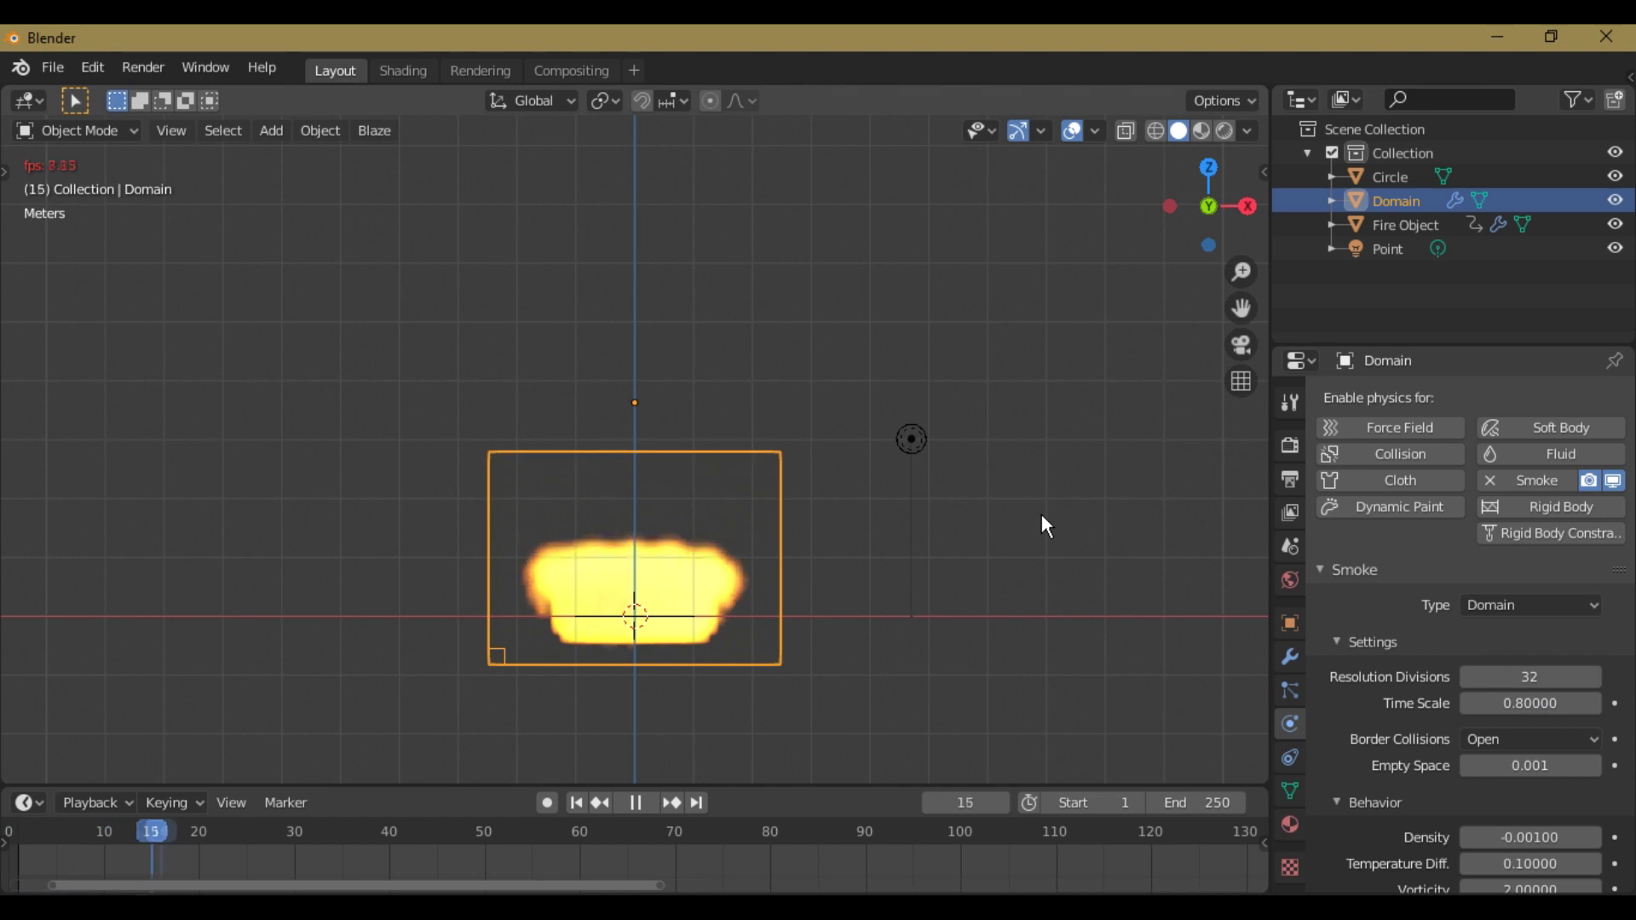
pyautogui.press('space')
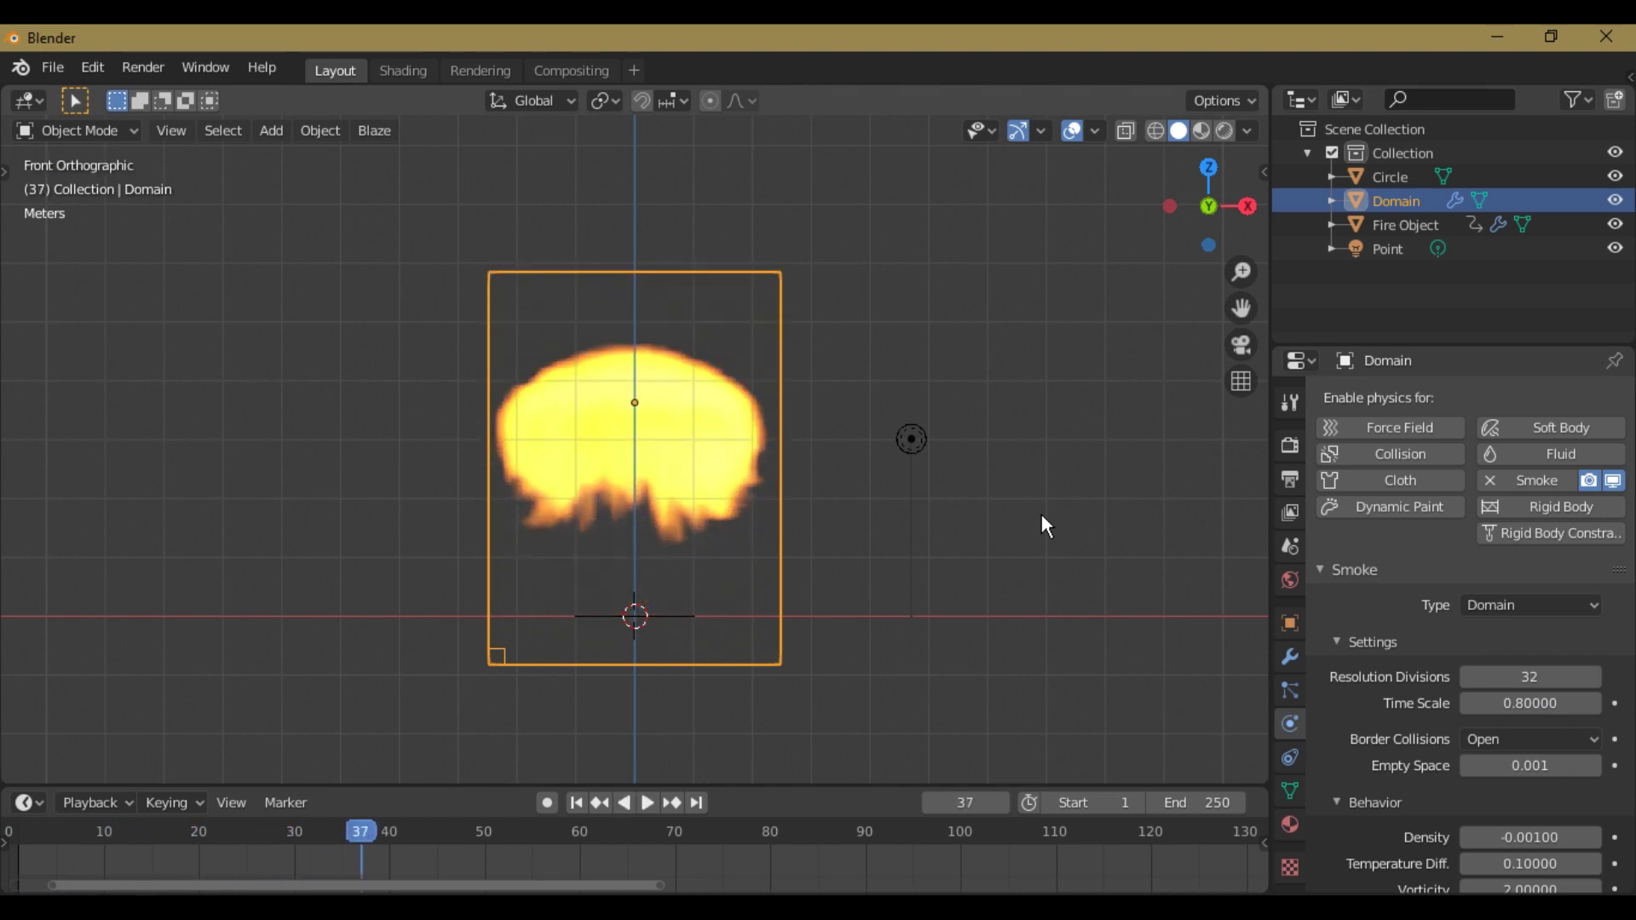
pyautogui.press('KP_8')
pyautogui.press('KP_6')
pyautogui.click(1391, 176)
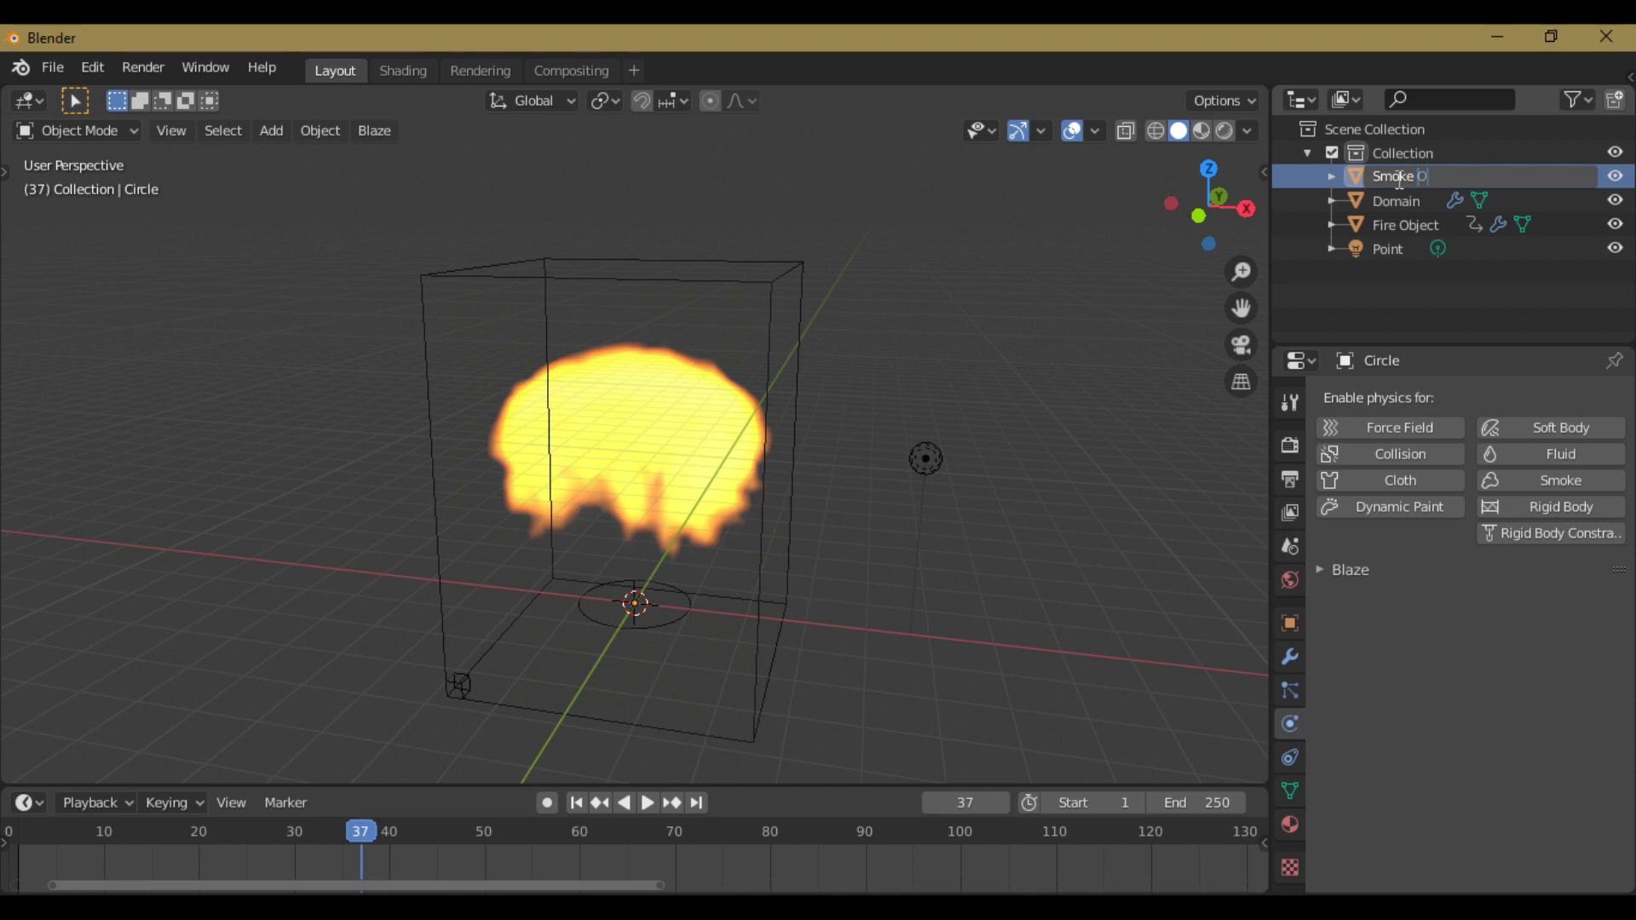
# Step: Rename the circle to 'Smoke Object'
pyautogui.write('Smoke Object')
pyautogui.press('Return')
pyautogui.scroll(-3, 592, 437)
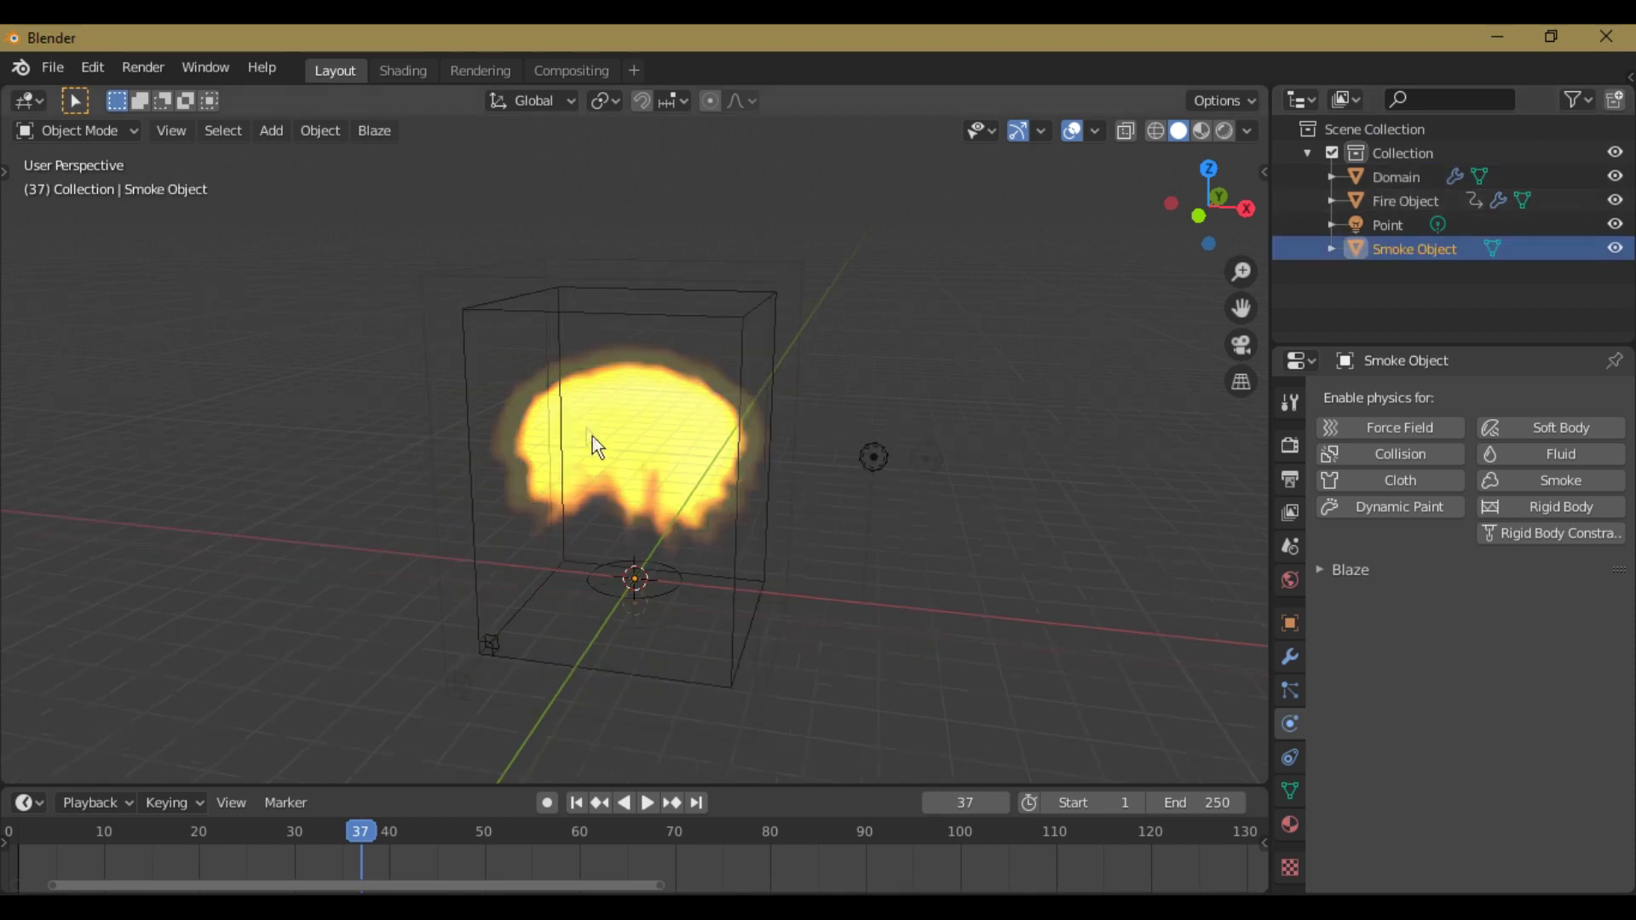
pyautogui.scroll(5, 1015, 312)
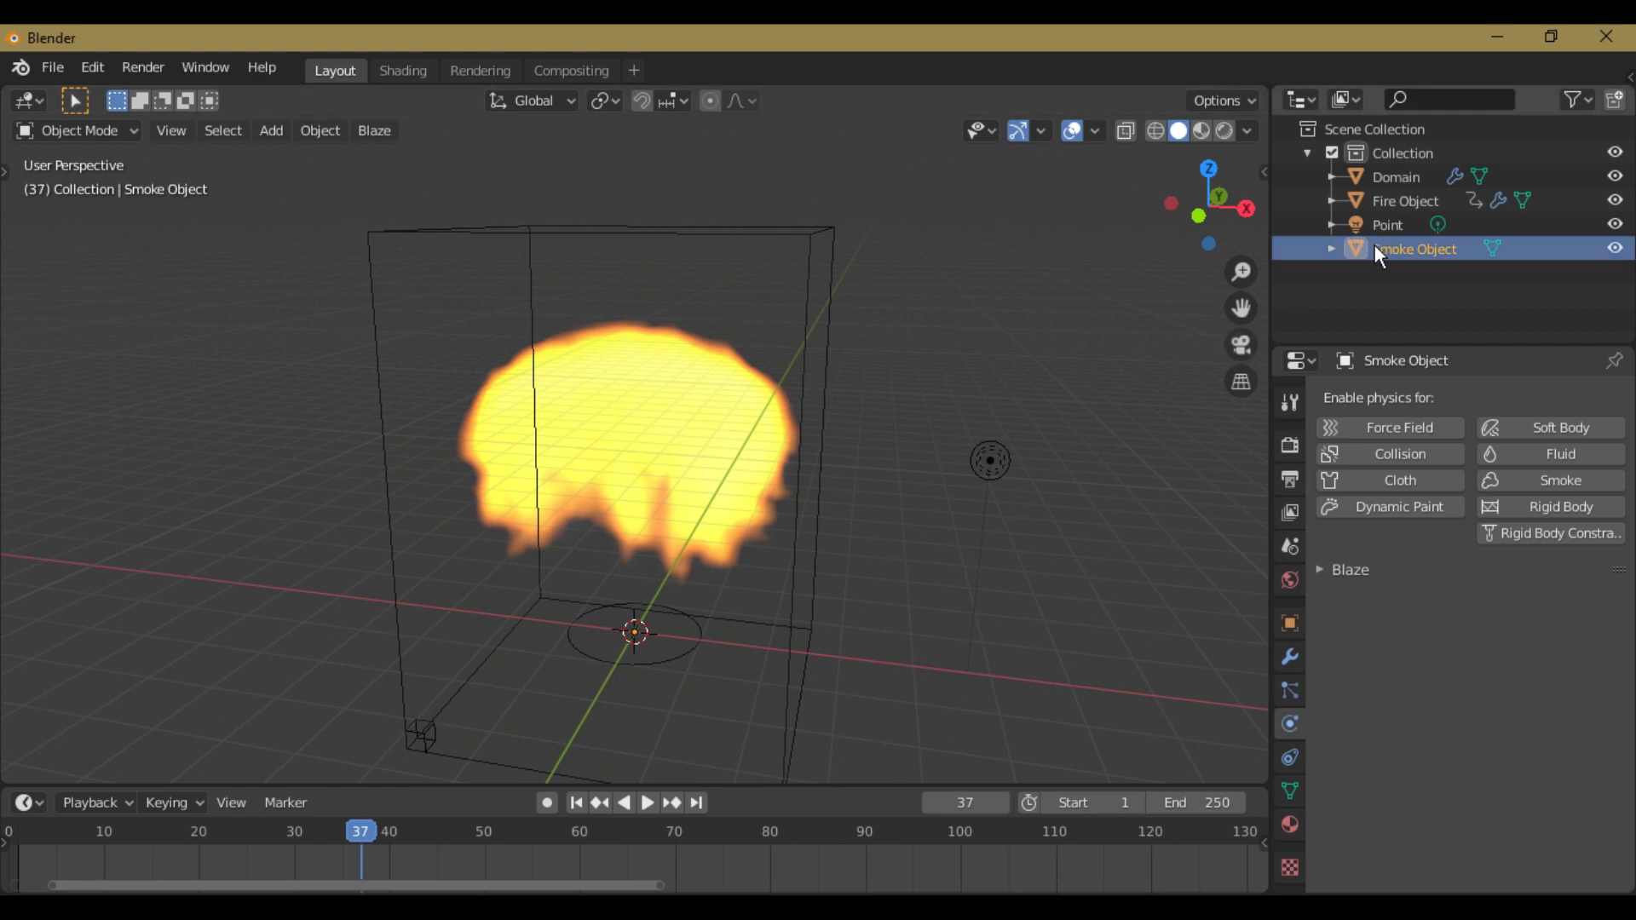
# Step: Enable Smoke physics on the circle and set its type to Flow
pyautogui.click(1534, 483)
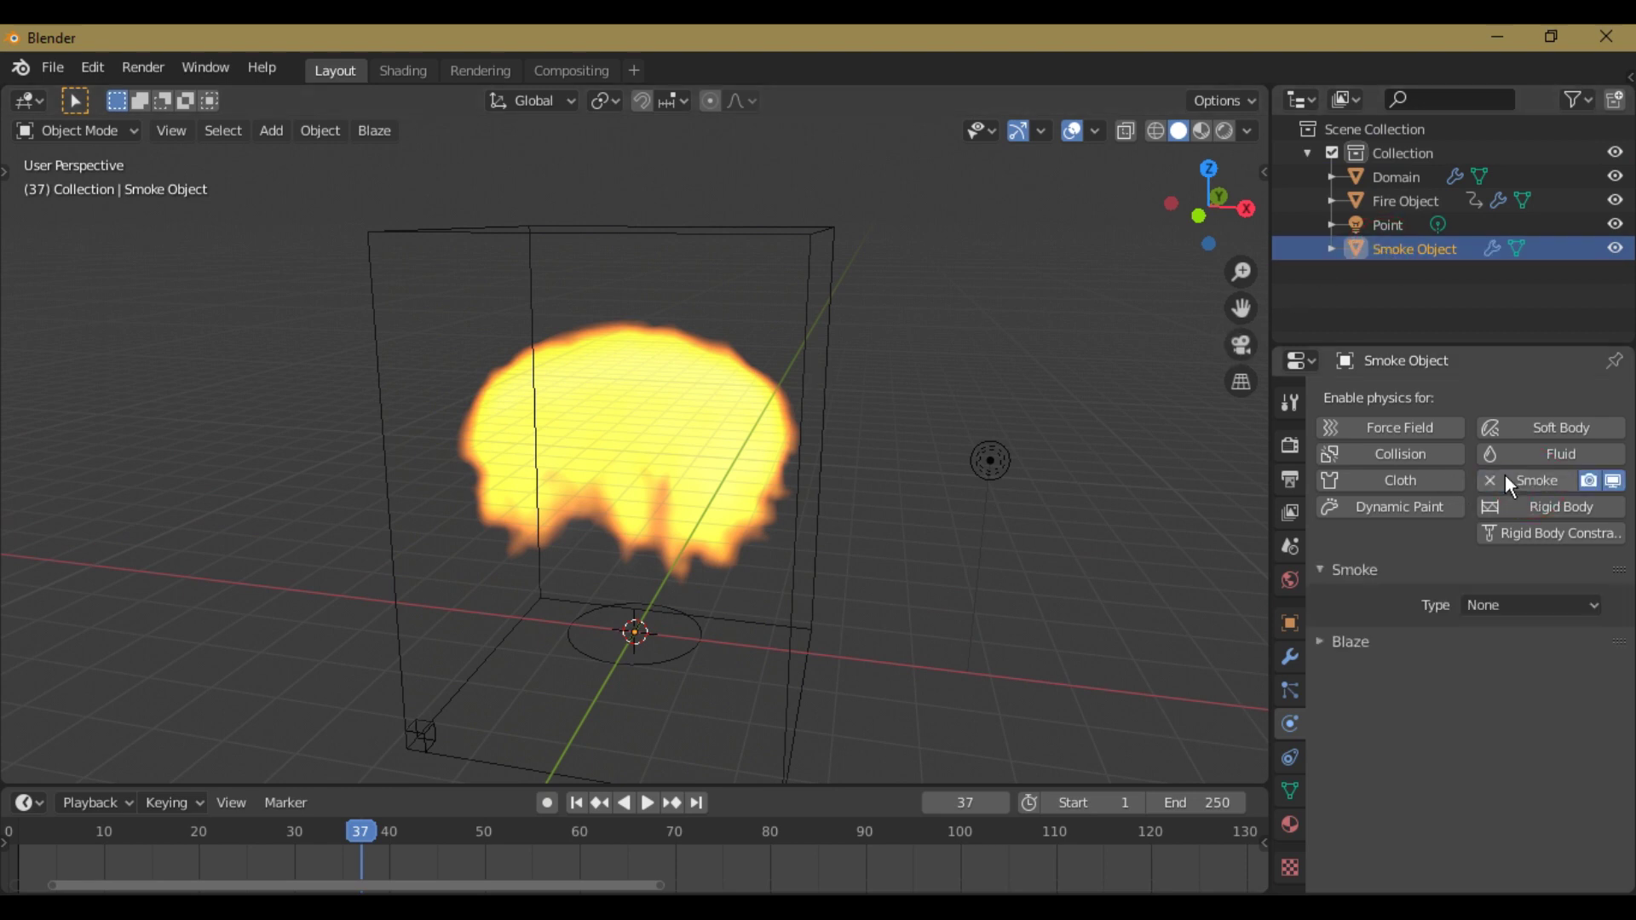
pyautogui.scroll(-4, 1534, 486)
pyautogui.click(1531, 461)
pyautogui.click(1502, 541)
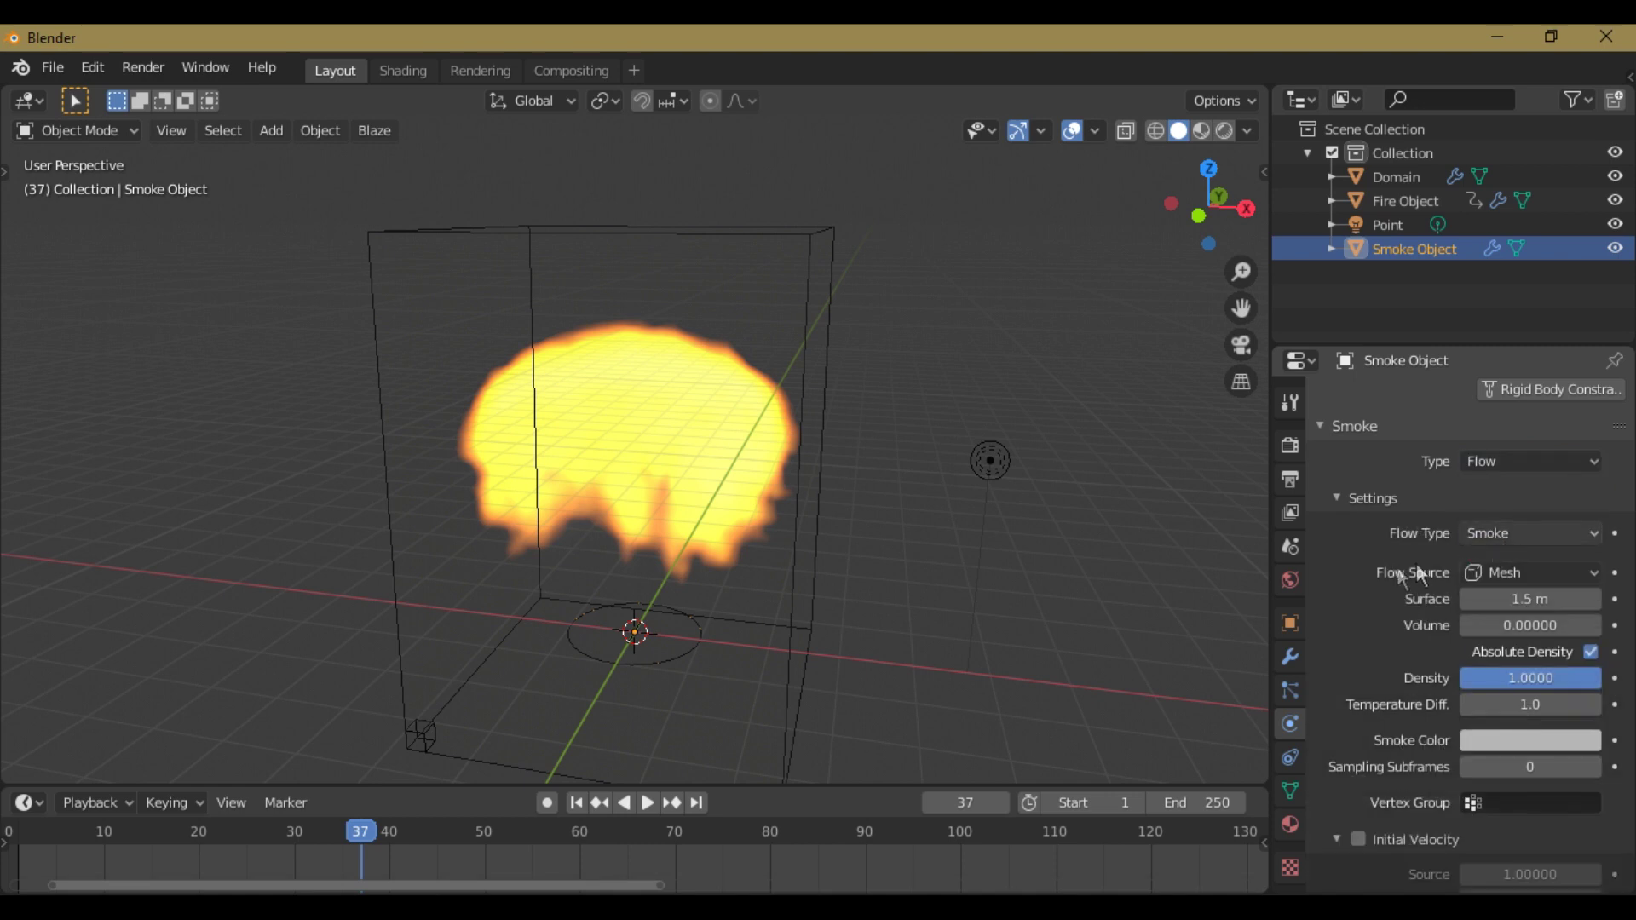
pyautogui.scroll(-3, 1500, 562)
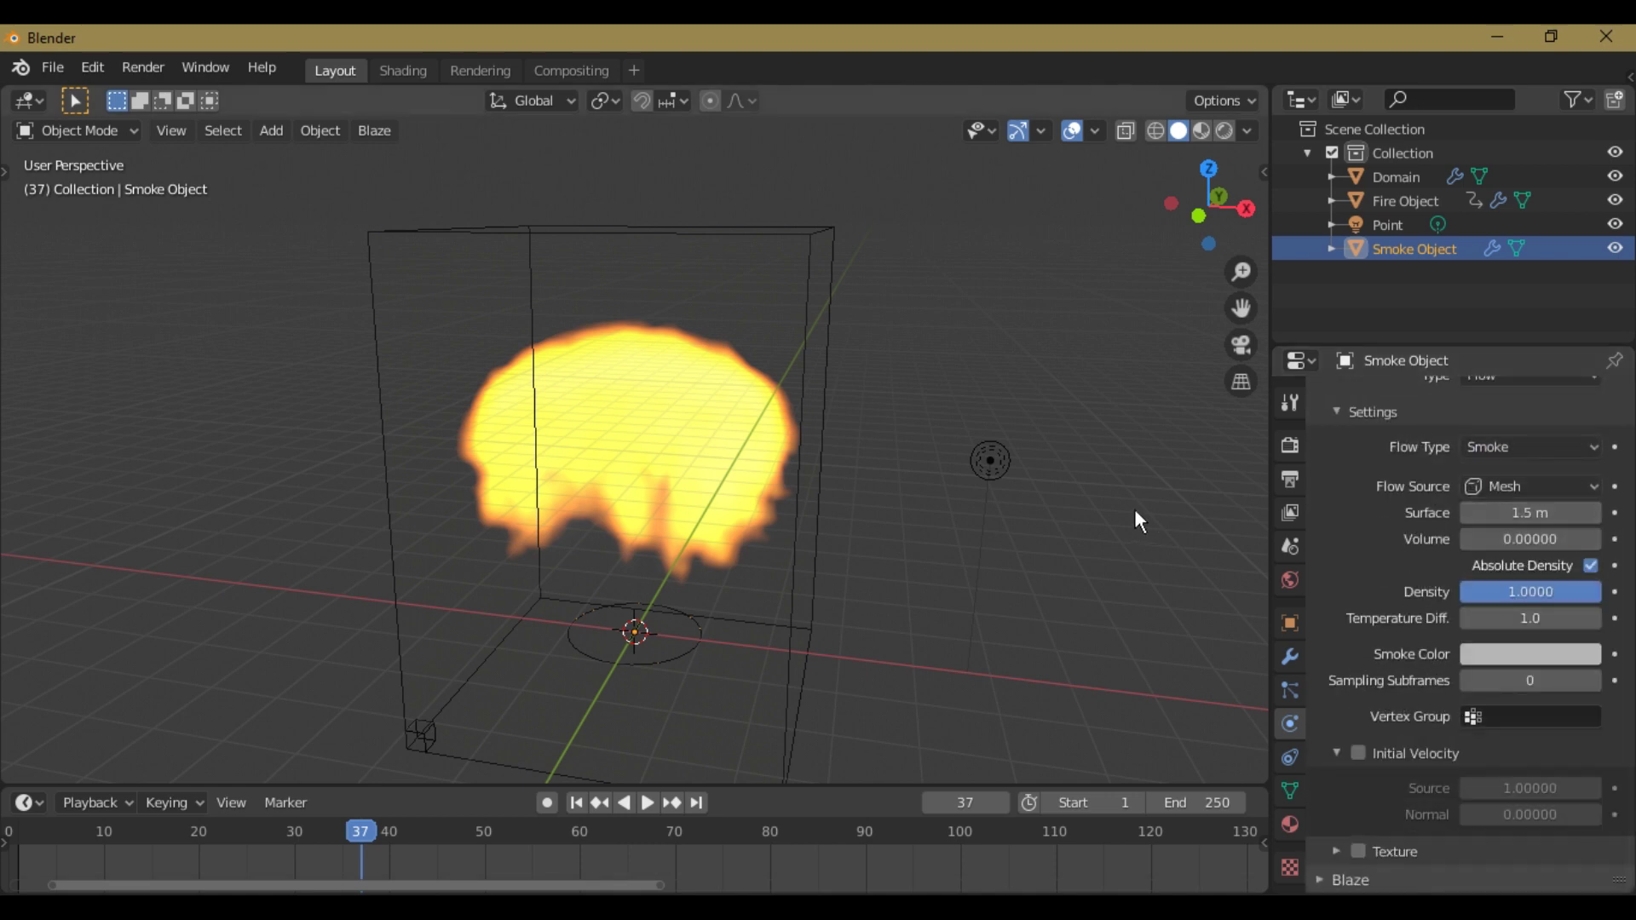
# Step: Replay the smoke simulation from the start in orthographic front view, stopping at frame 45
pyautogui.hotkey('shift', 'Left')
pyautogui.press('space')
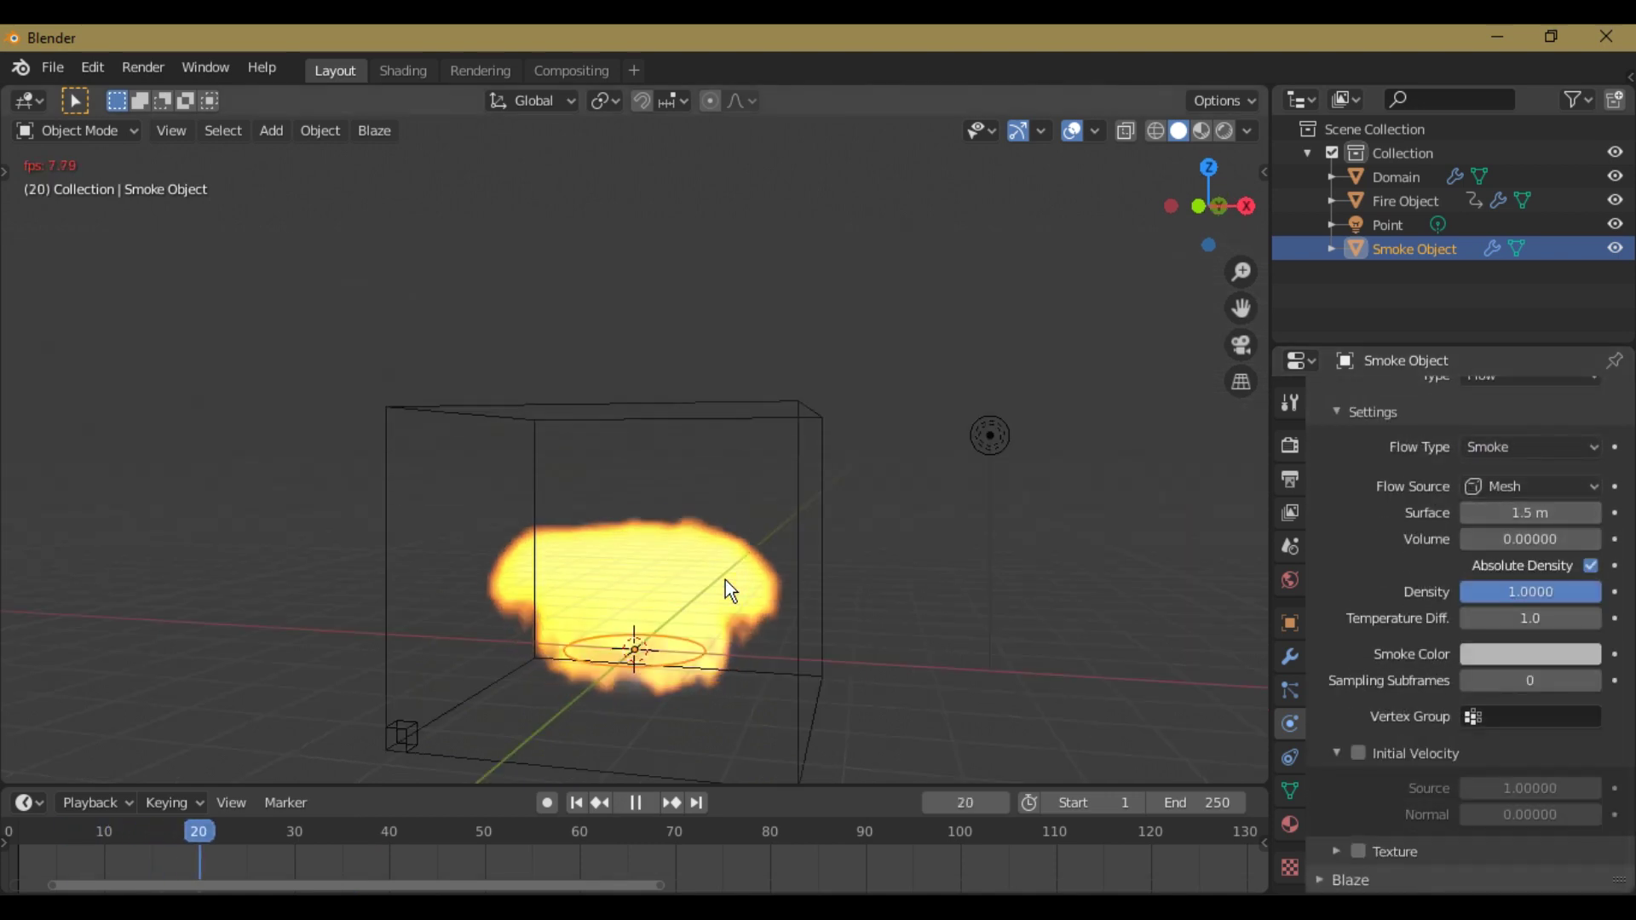
pyautogui.press('space')
pyautogui.press('KP_5')
pyautogui.press('KP_1')
pyautogui.press('space')
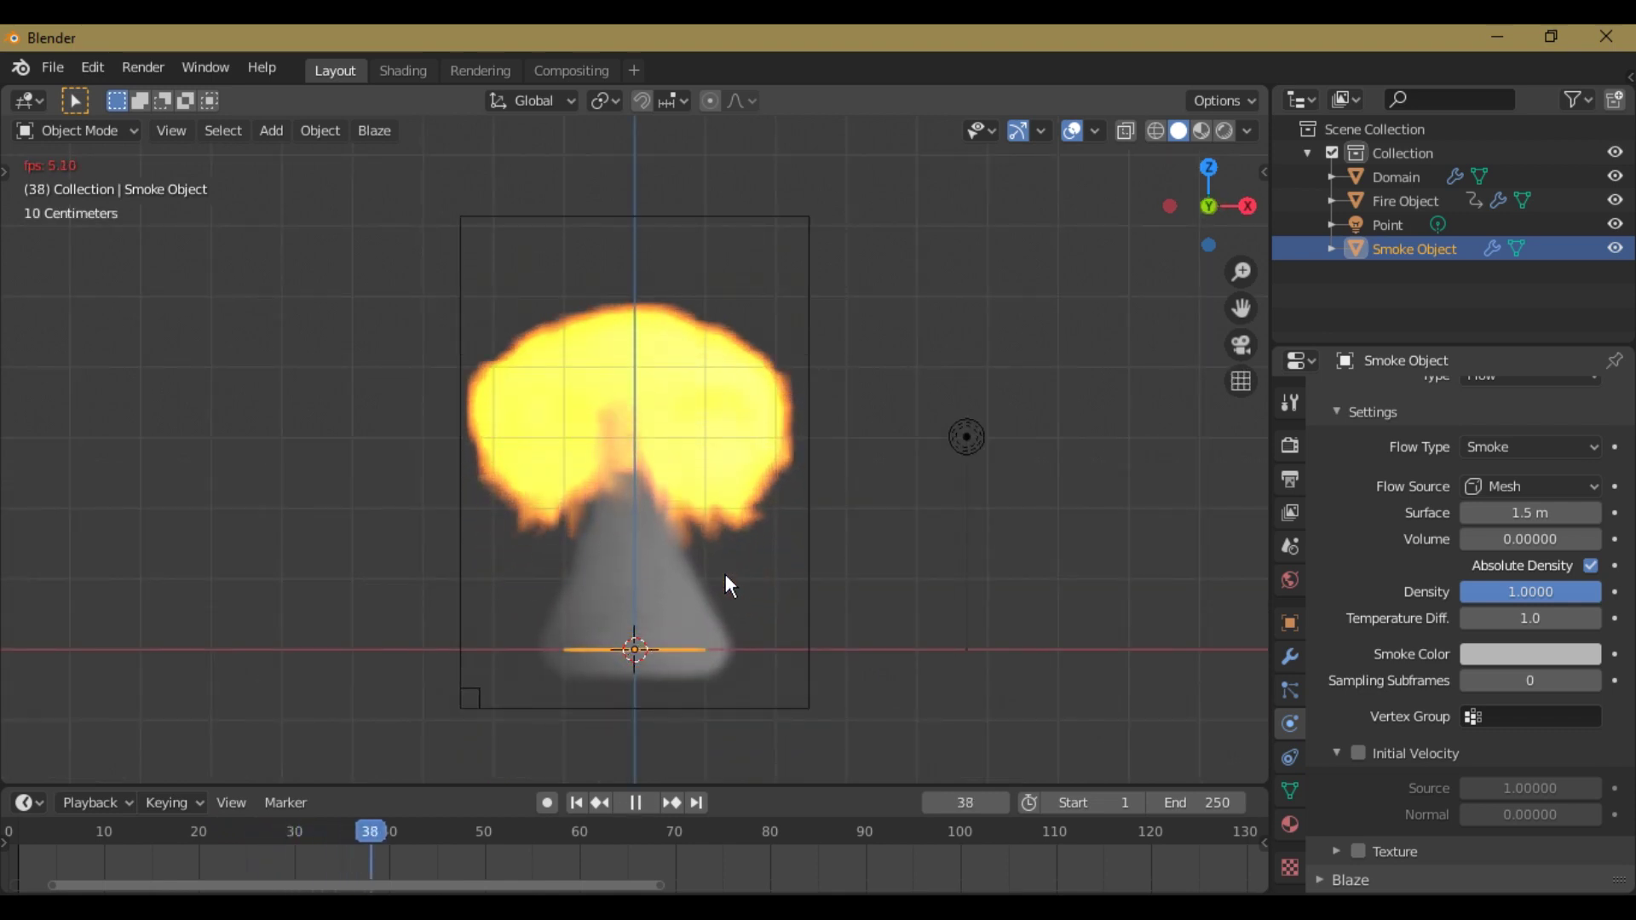
pyautogui.press('space')
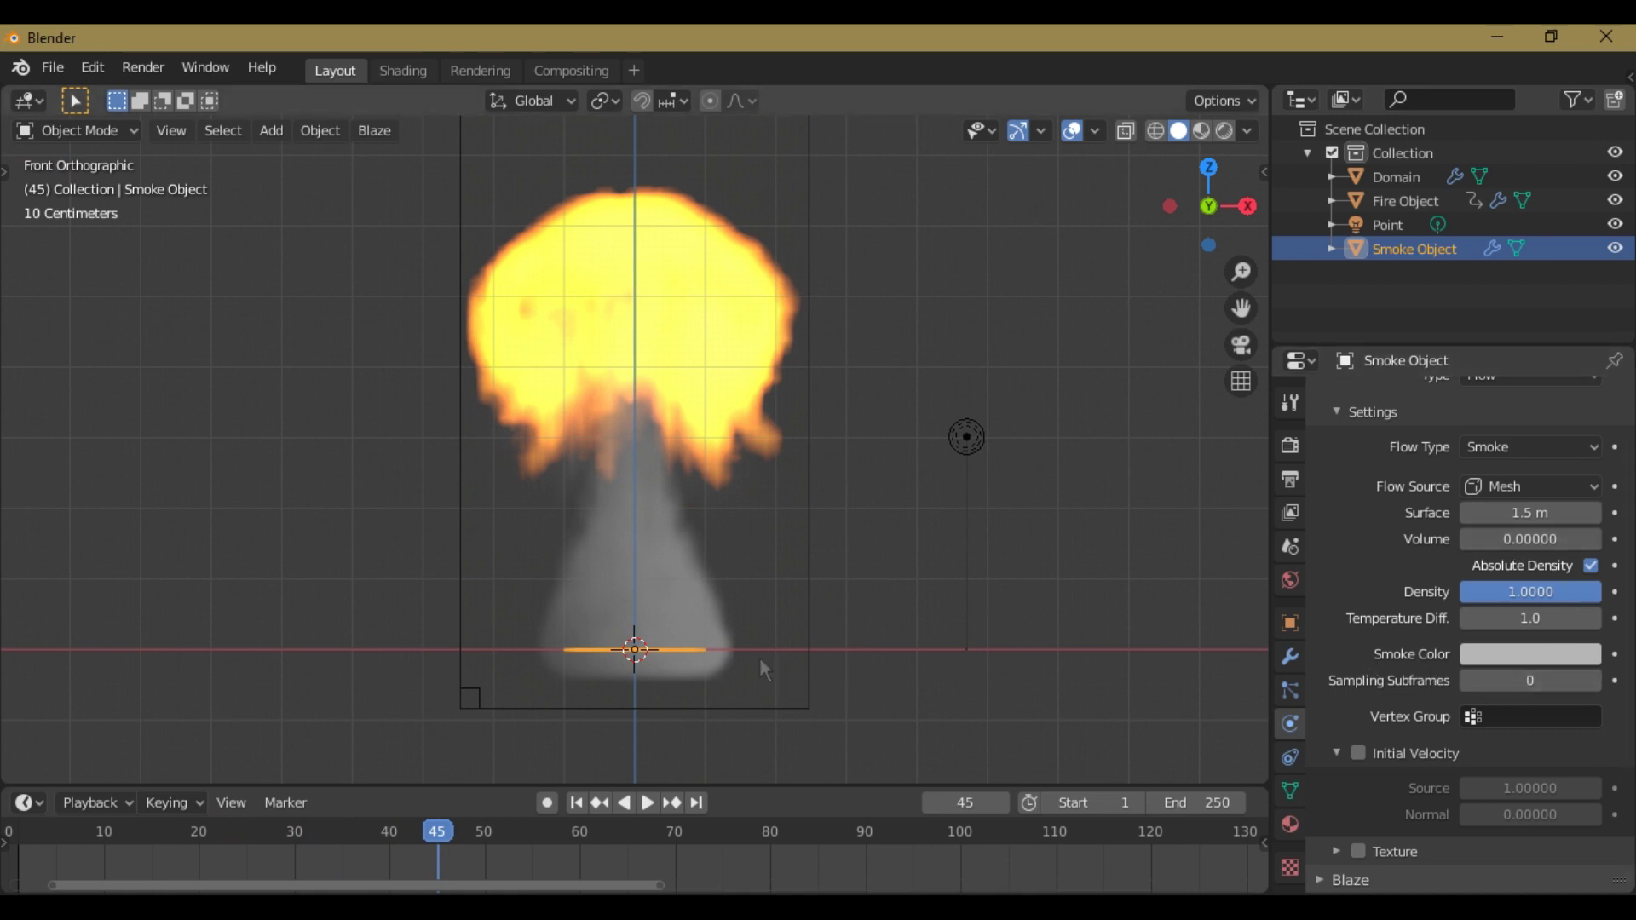
# Step: Scale the emitter circle up slightly and replay the simulation from the start
pyautogui.press('s')
pyautogui.click(823, 655)
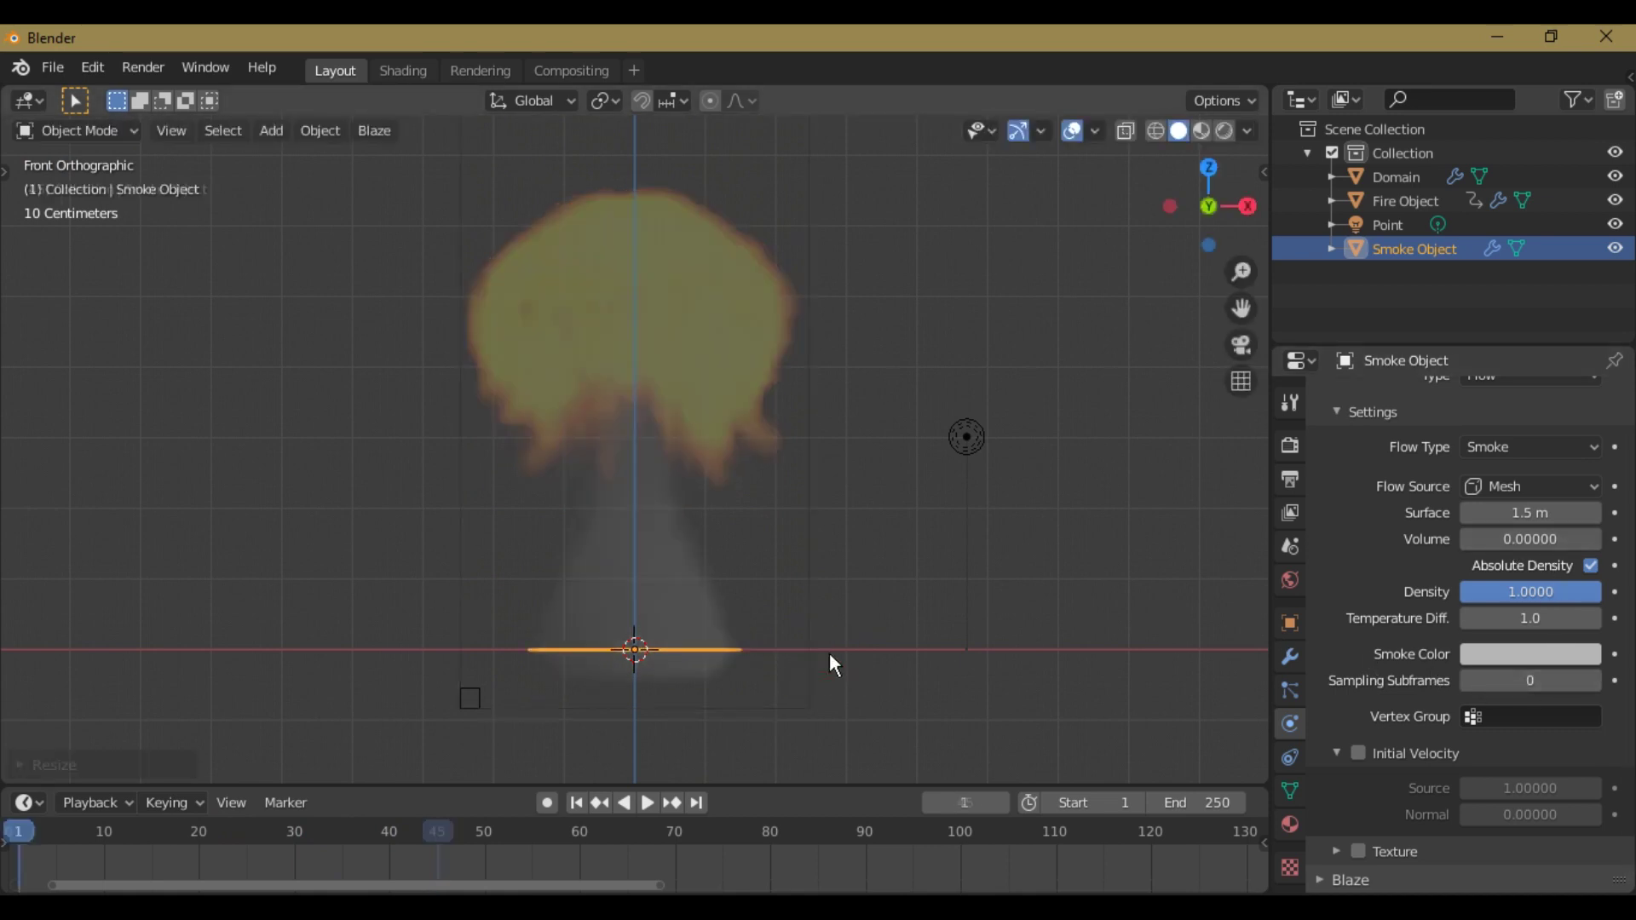
pyautogui.hotkey('shift', 'Left')
pyautogui.press('space')
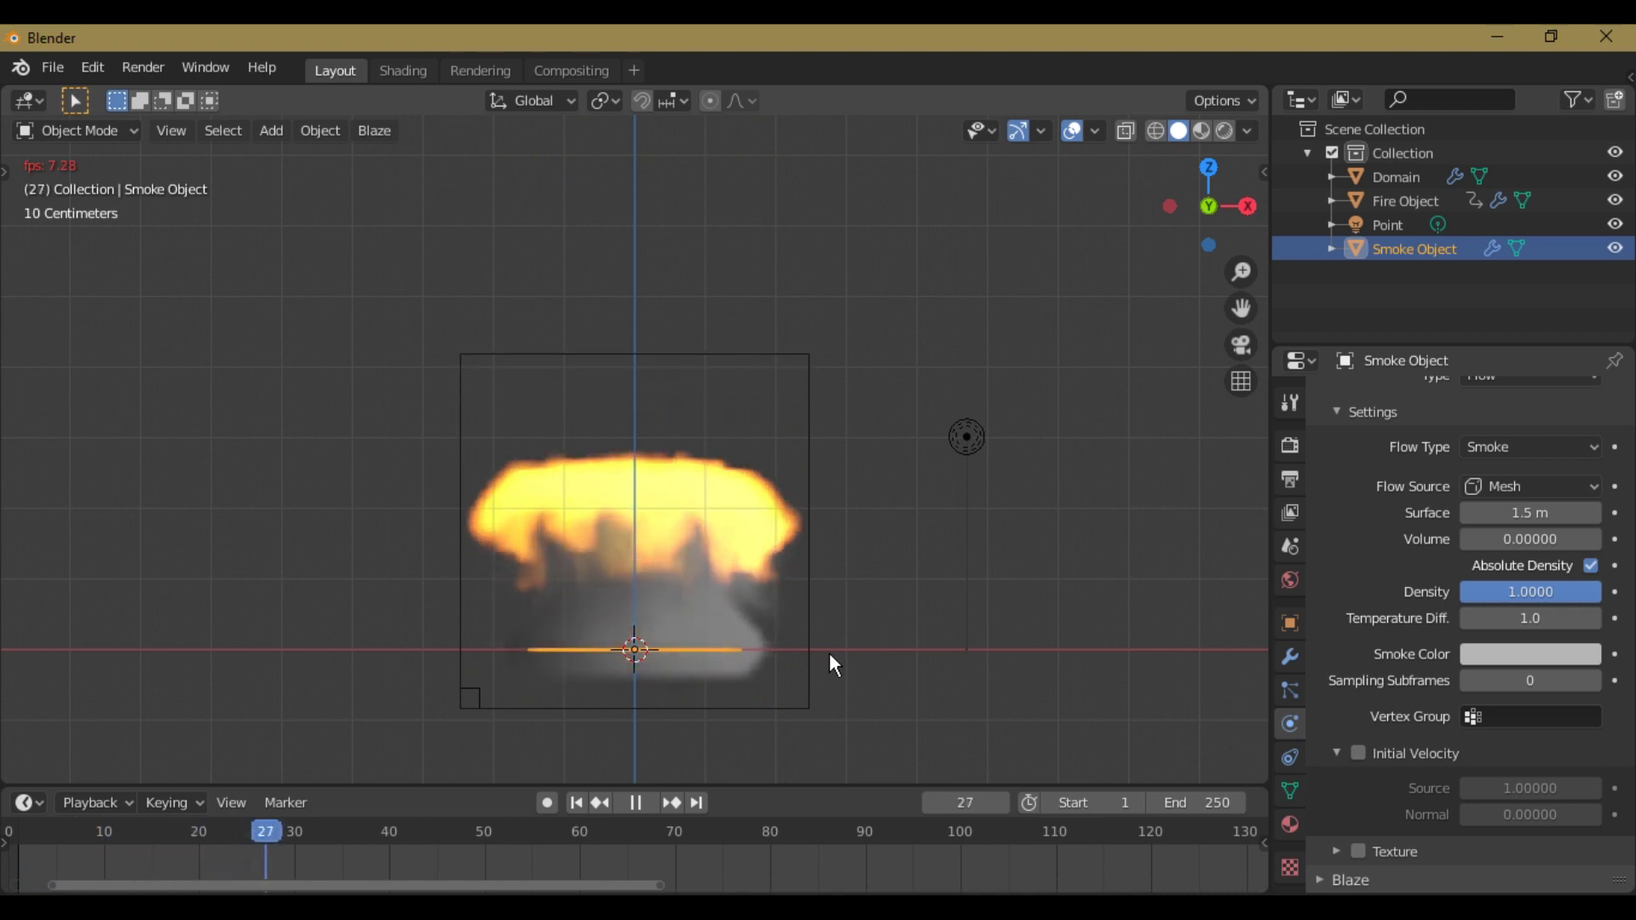
pyautogui.press('space')
pyautogui.hotkey('shift', 'Left')
pyautogui.press('space')
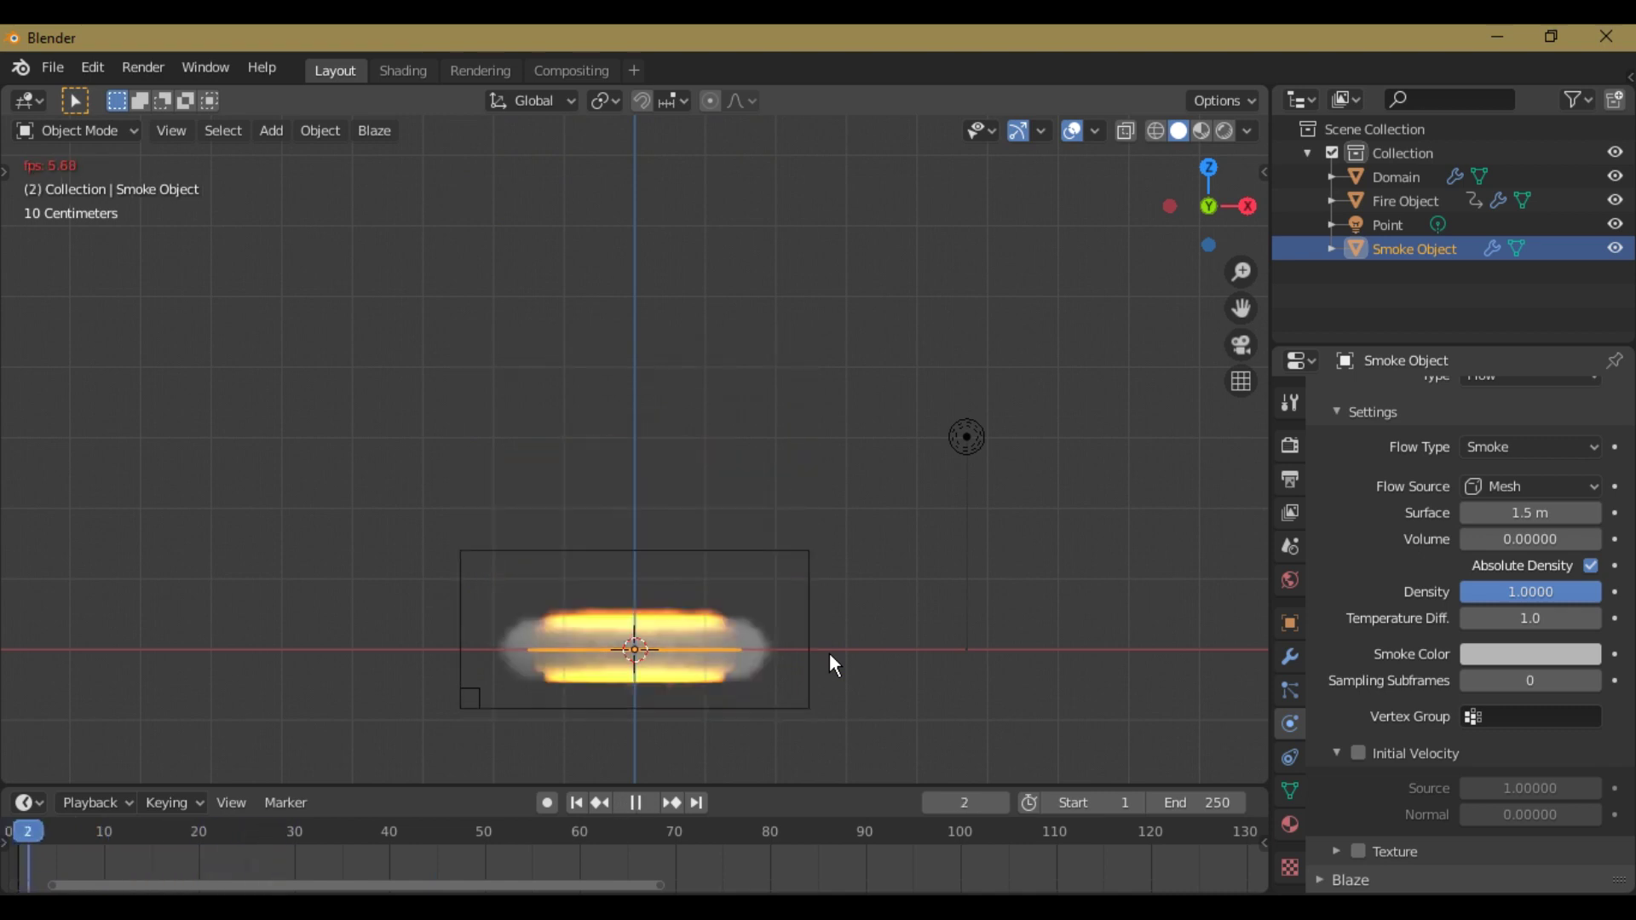
pyautogui.press('space')
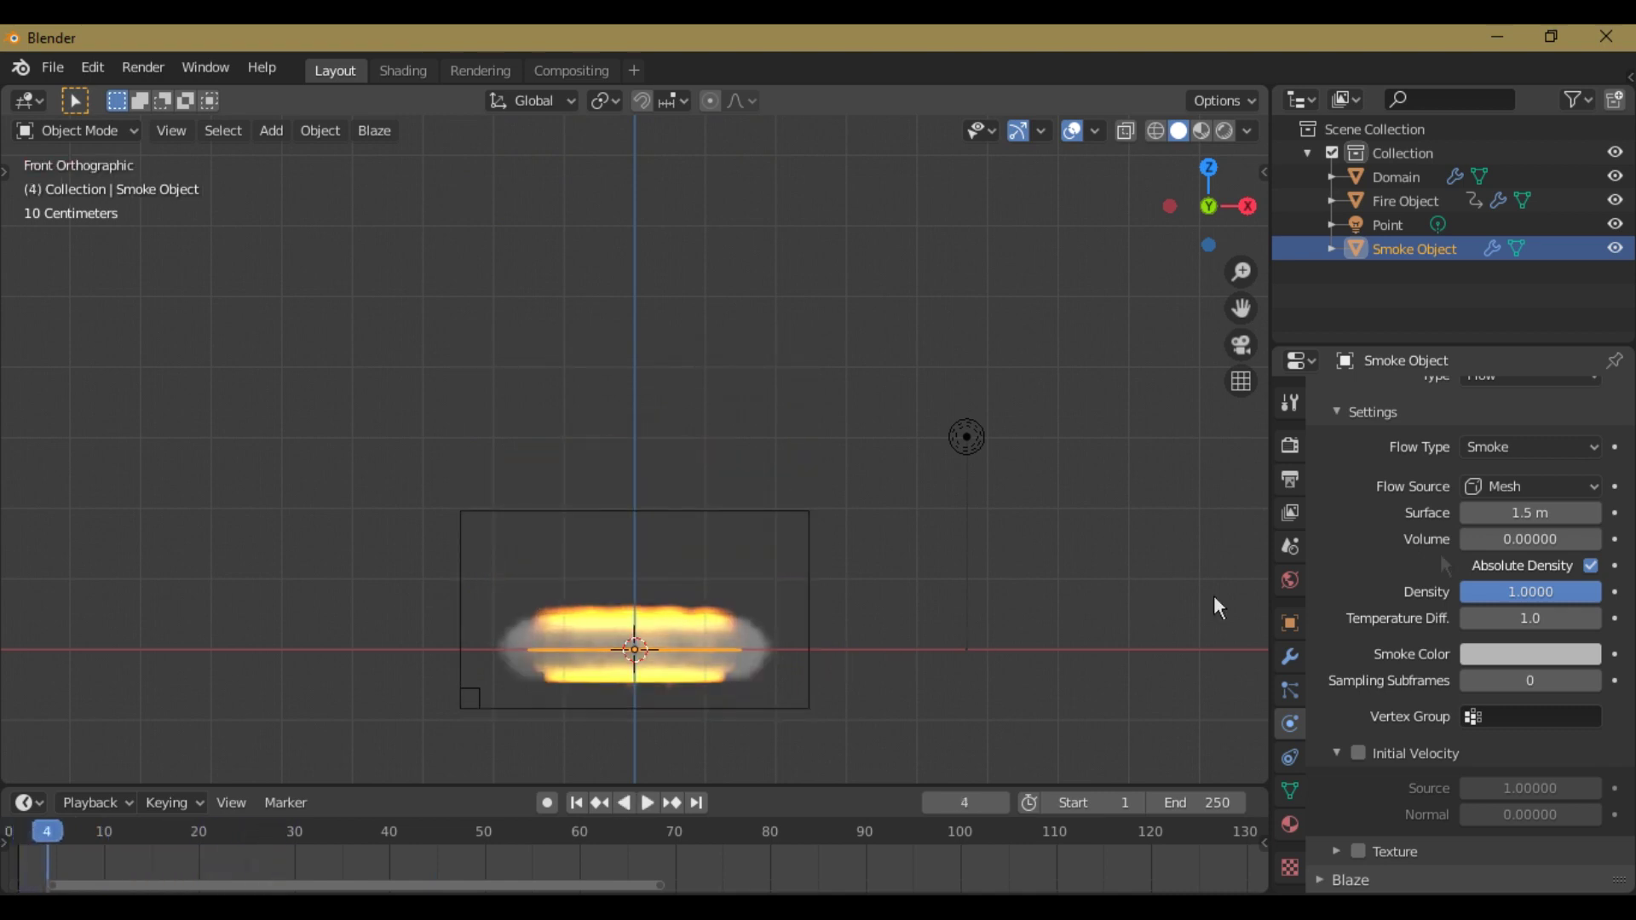
# Step: Set the Surface emission distance to 0 m, keyframe it at frame 10, and replay
pyautogui.click(1533, 513)
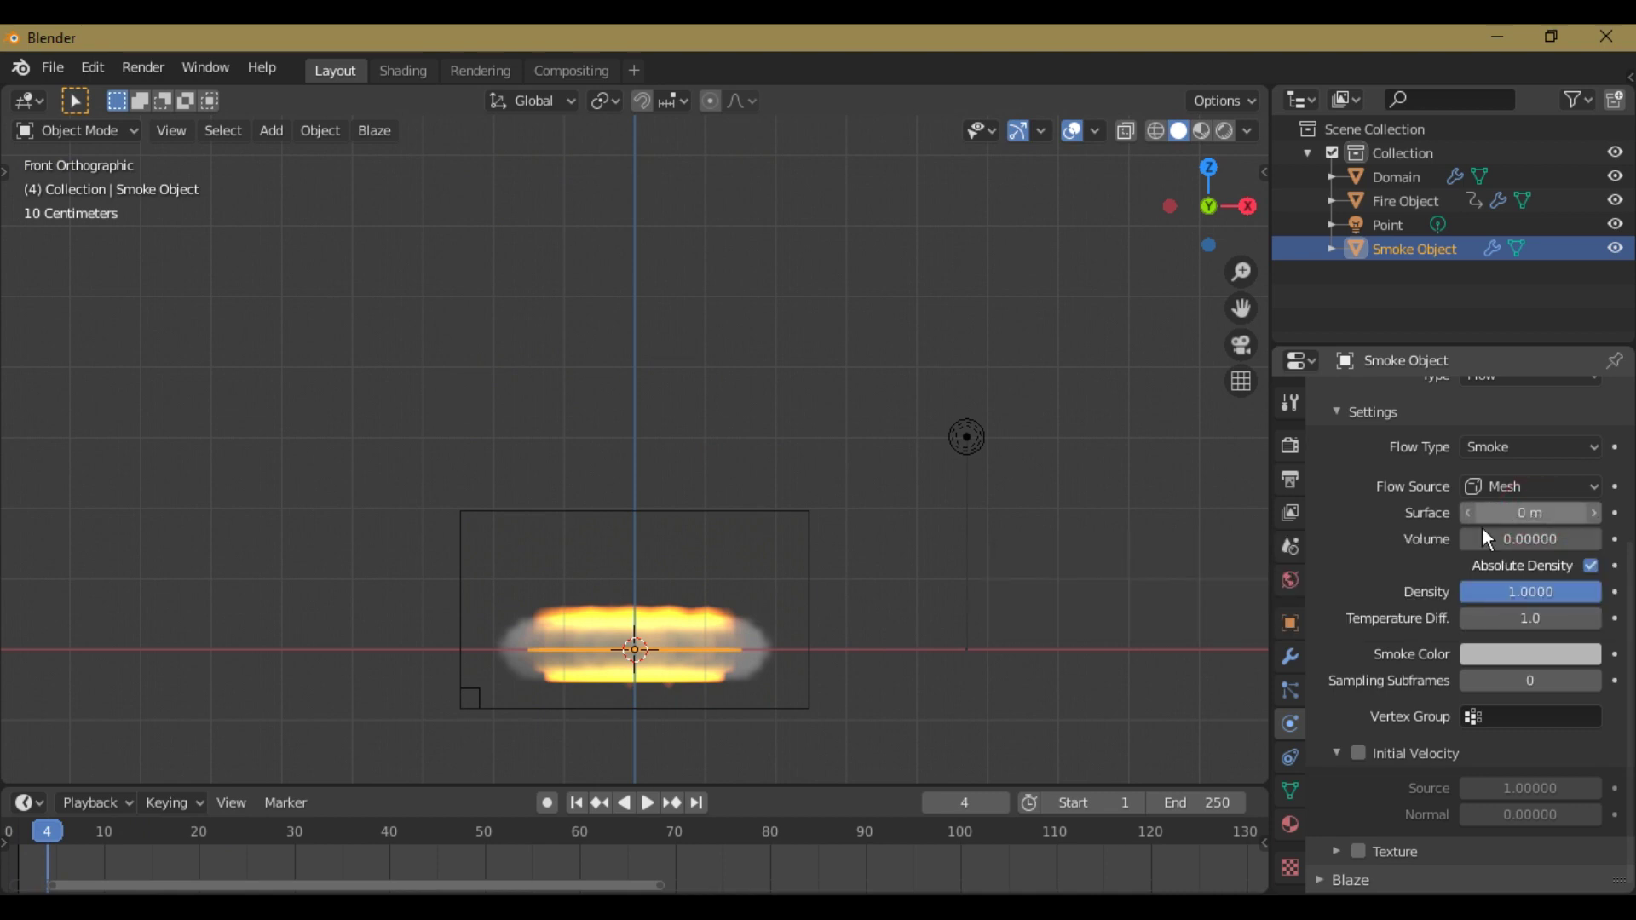
pyautogui.press('Right')
pyautogui.press('Right')
pyautogui.press('Right')
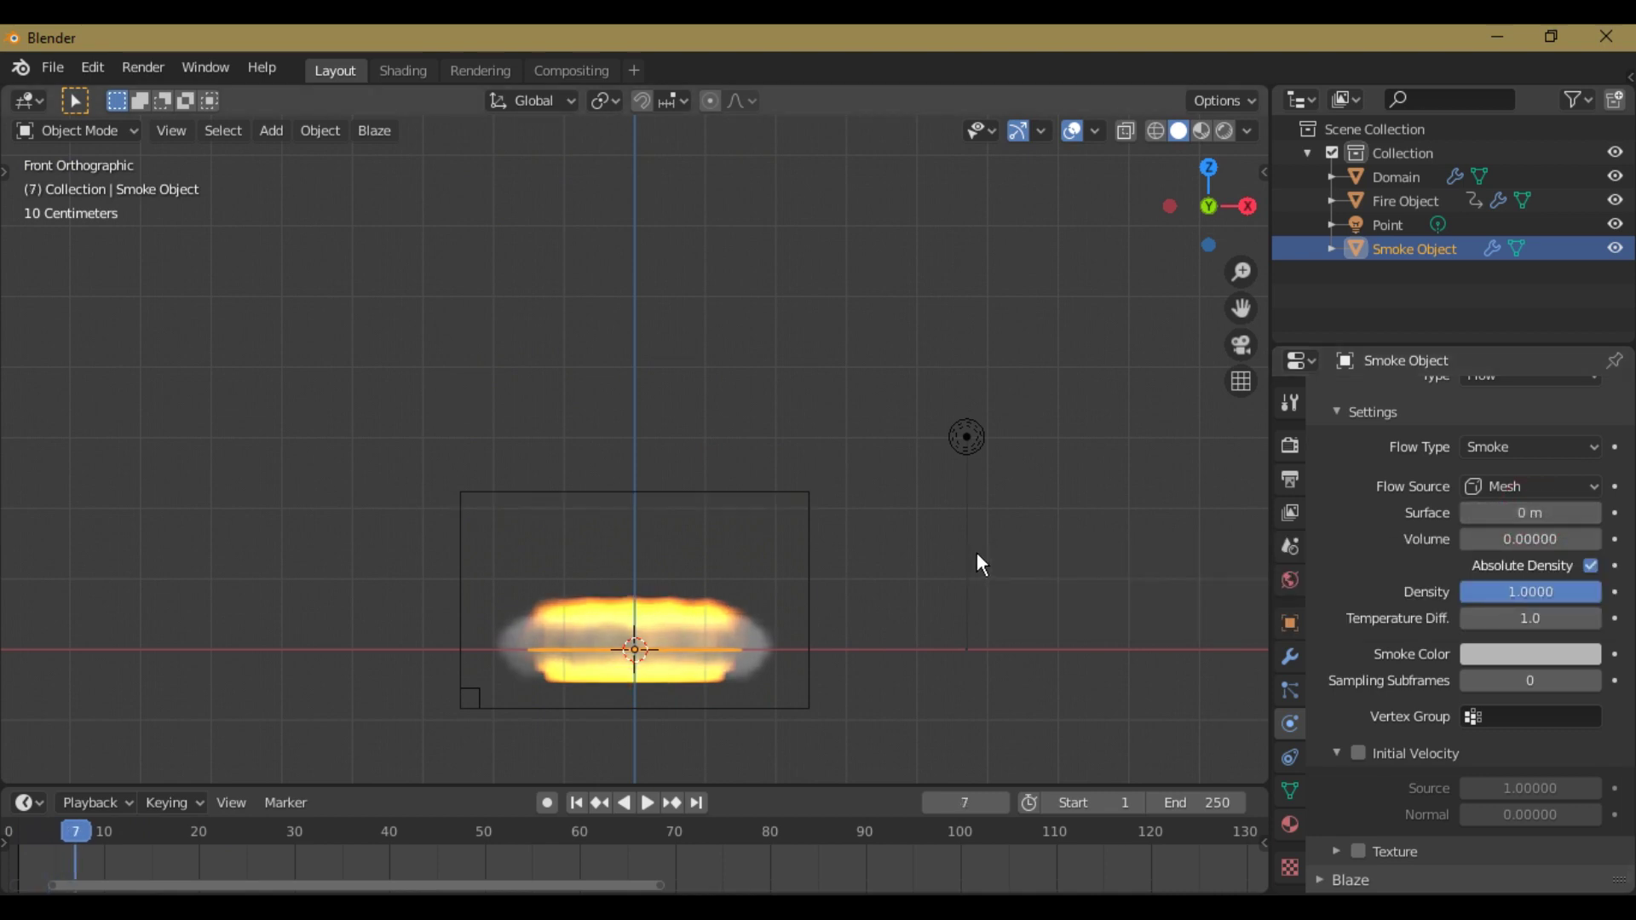
pyautogui.press('Right')
pyautogui.press('Right')
pyautogui.press('Right')
pyautogui.press('Right')
pyautogui.press('Right')
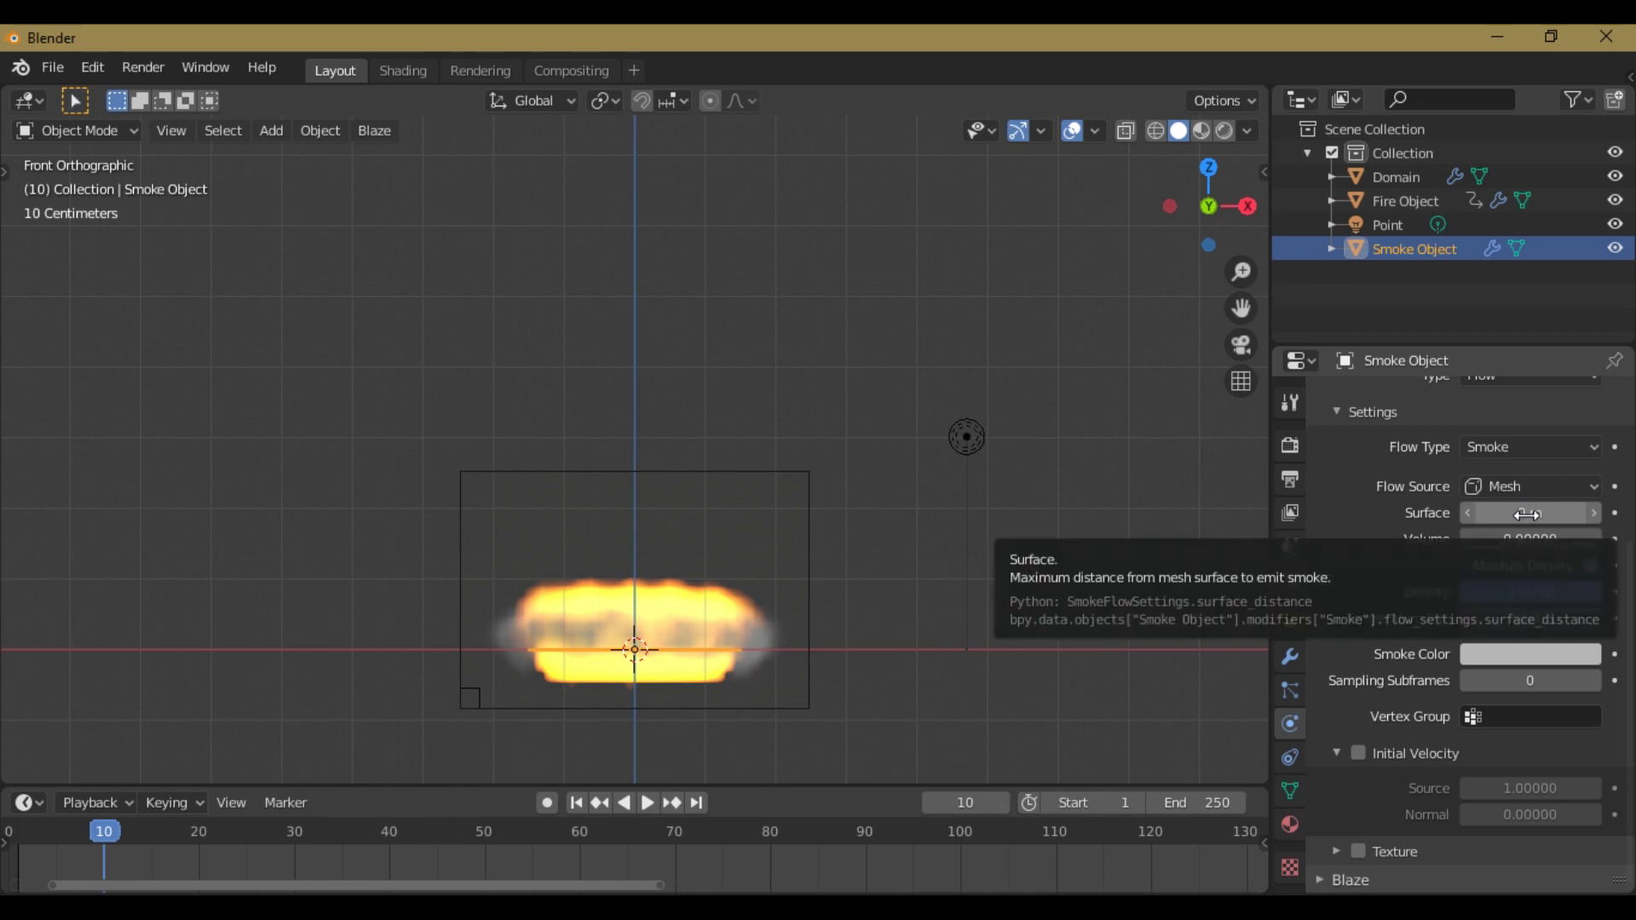
pyautogui.press('i')
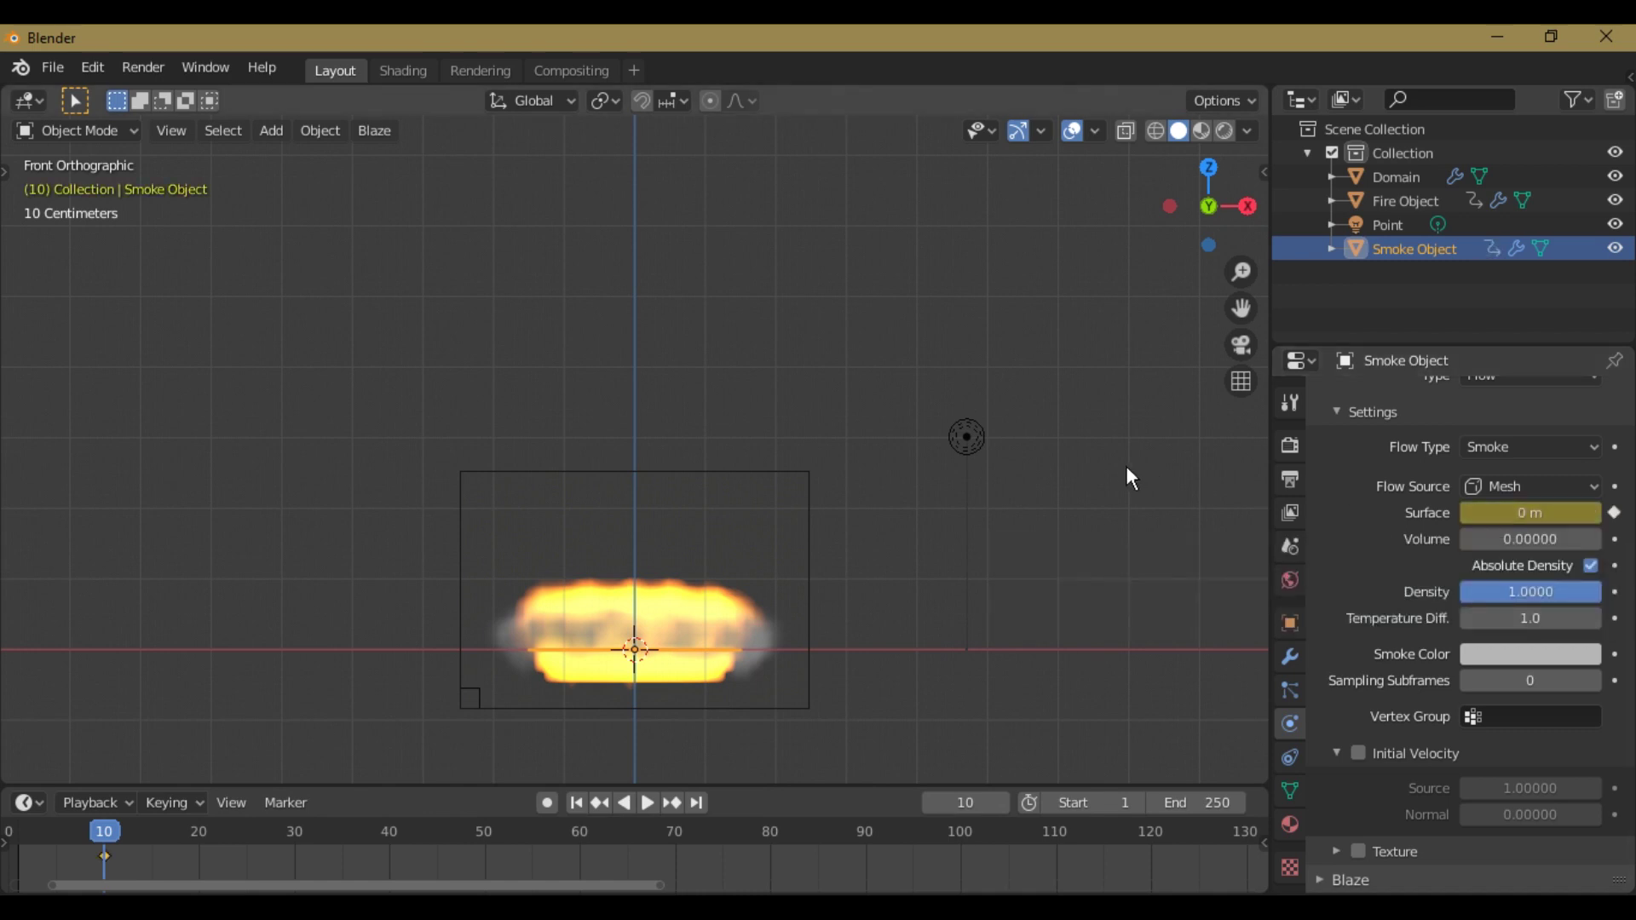
pyautogui.hotkey('shift', 'Left')
pyautogui.press('space')
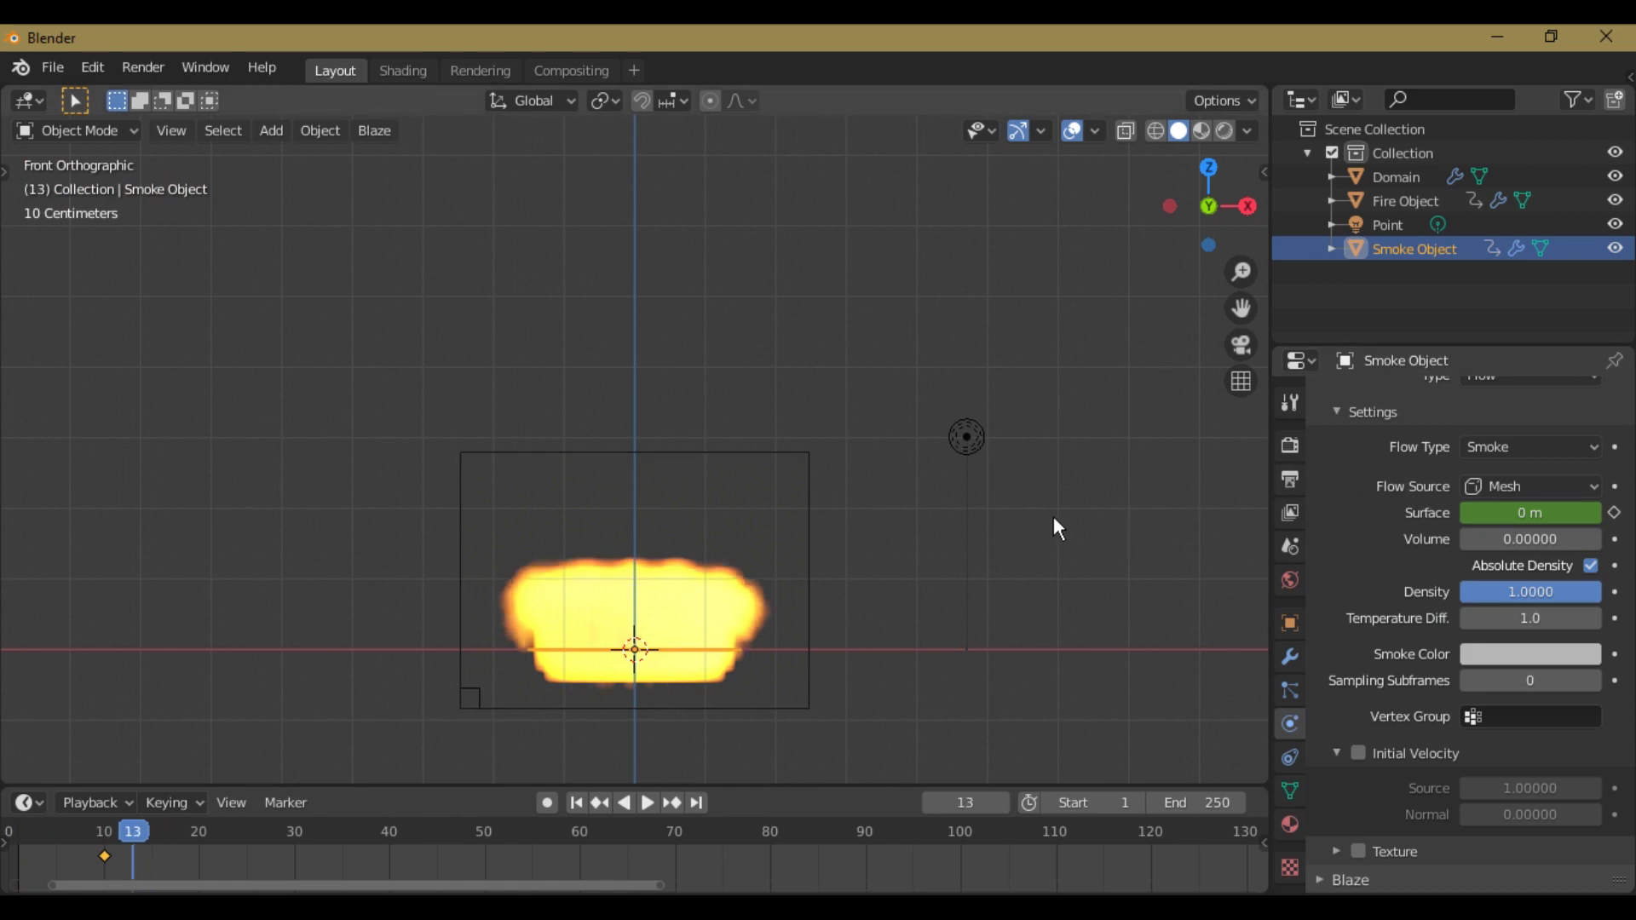
# Step: Keyframe Surface at 1.5 m on frame 15 and replay with both keys
pyautogui.press('Right')
pyautogui.press('Right')
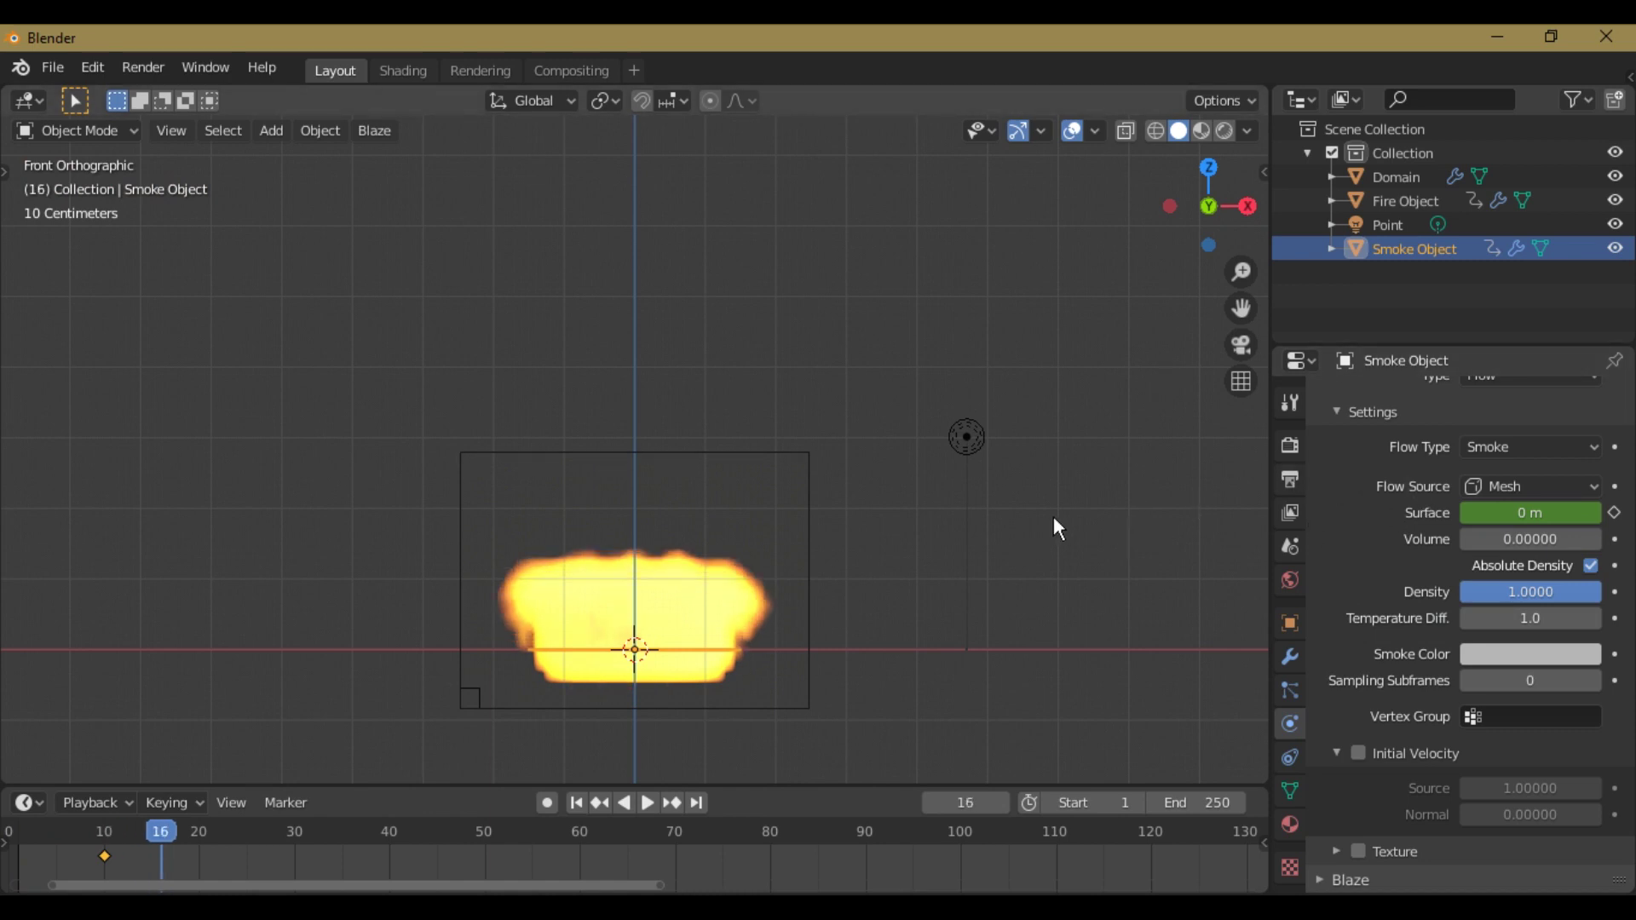
pyautogui.press('Left')
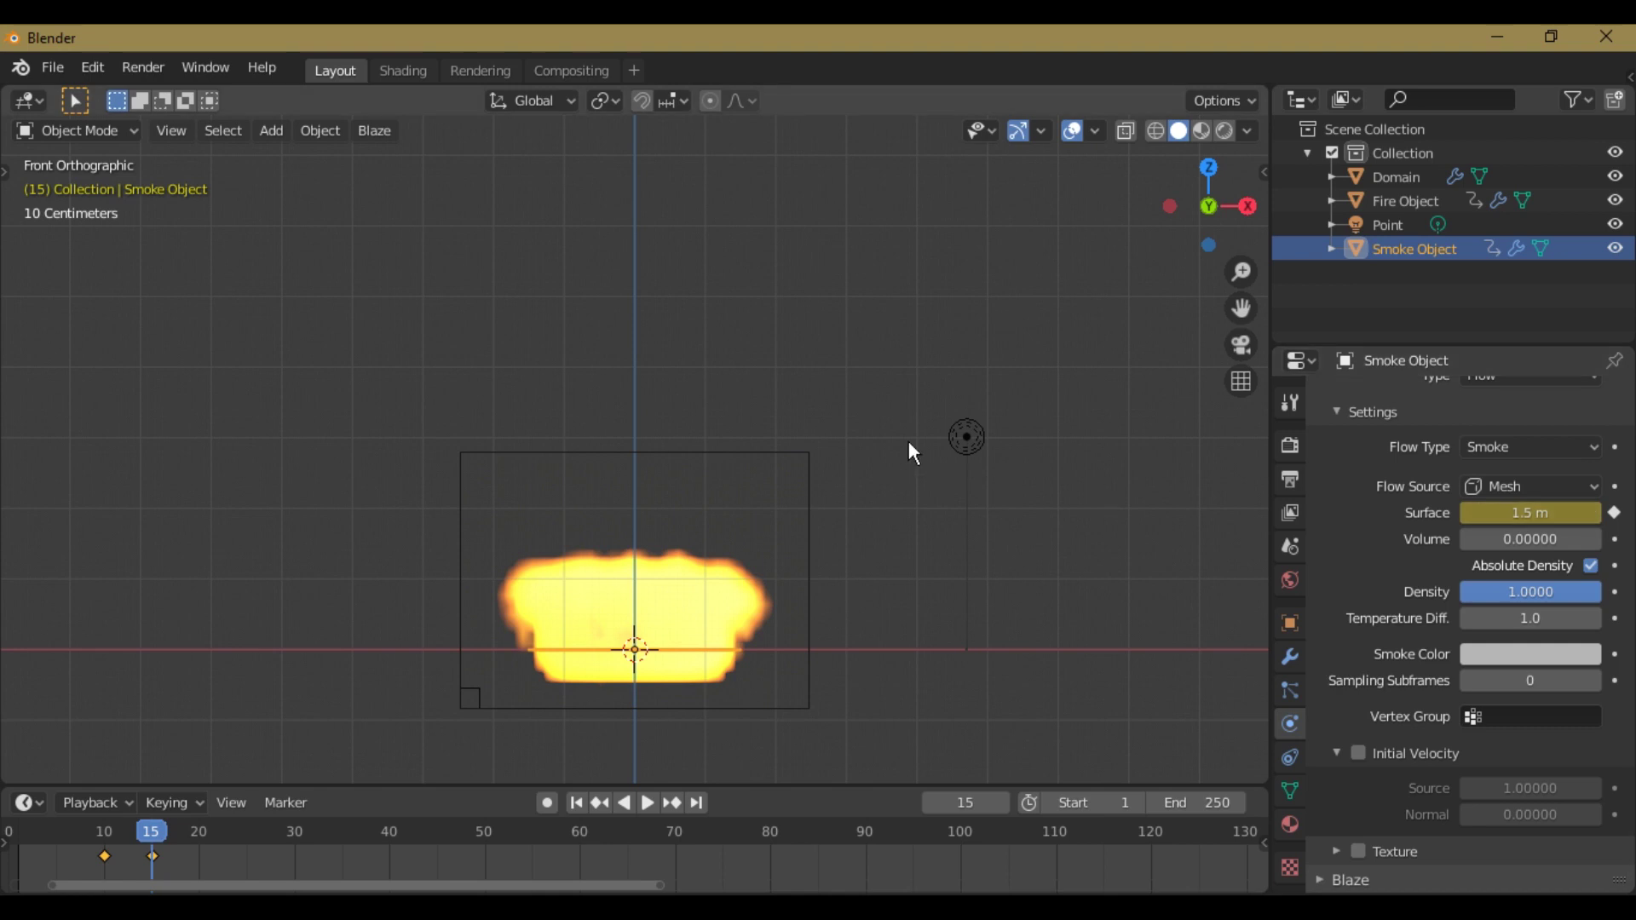
pyautogui.hotkey('shift', 'Left')
pyautogui.press('space')
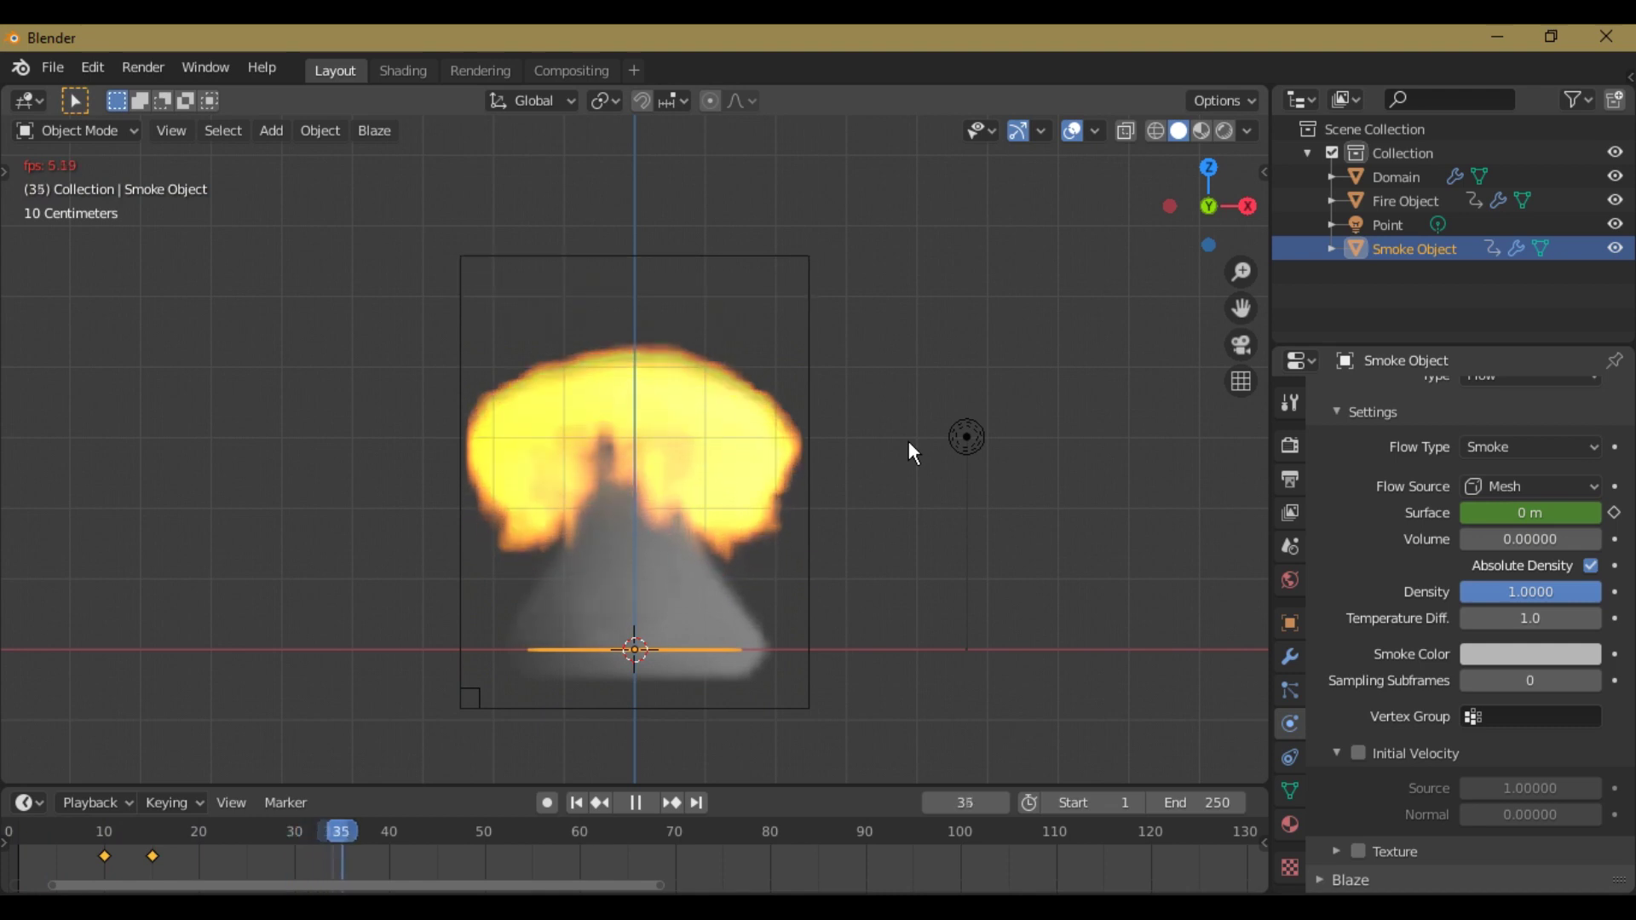
# Step: Stop playback in the Shading workspace and move the Blaze Shader nodes higher
pyautogui.press('Escape')
pyautogui.click(424, 71)
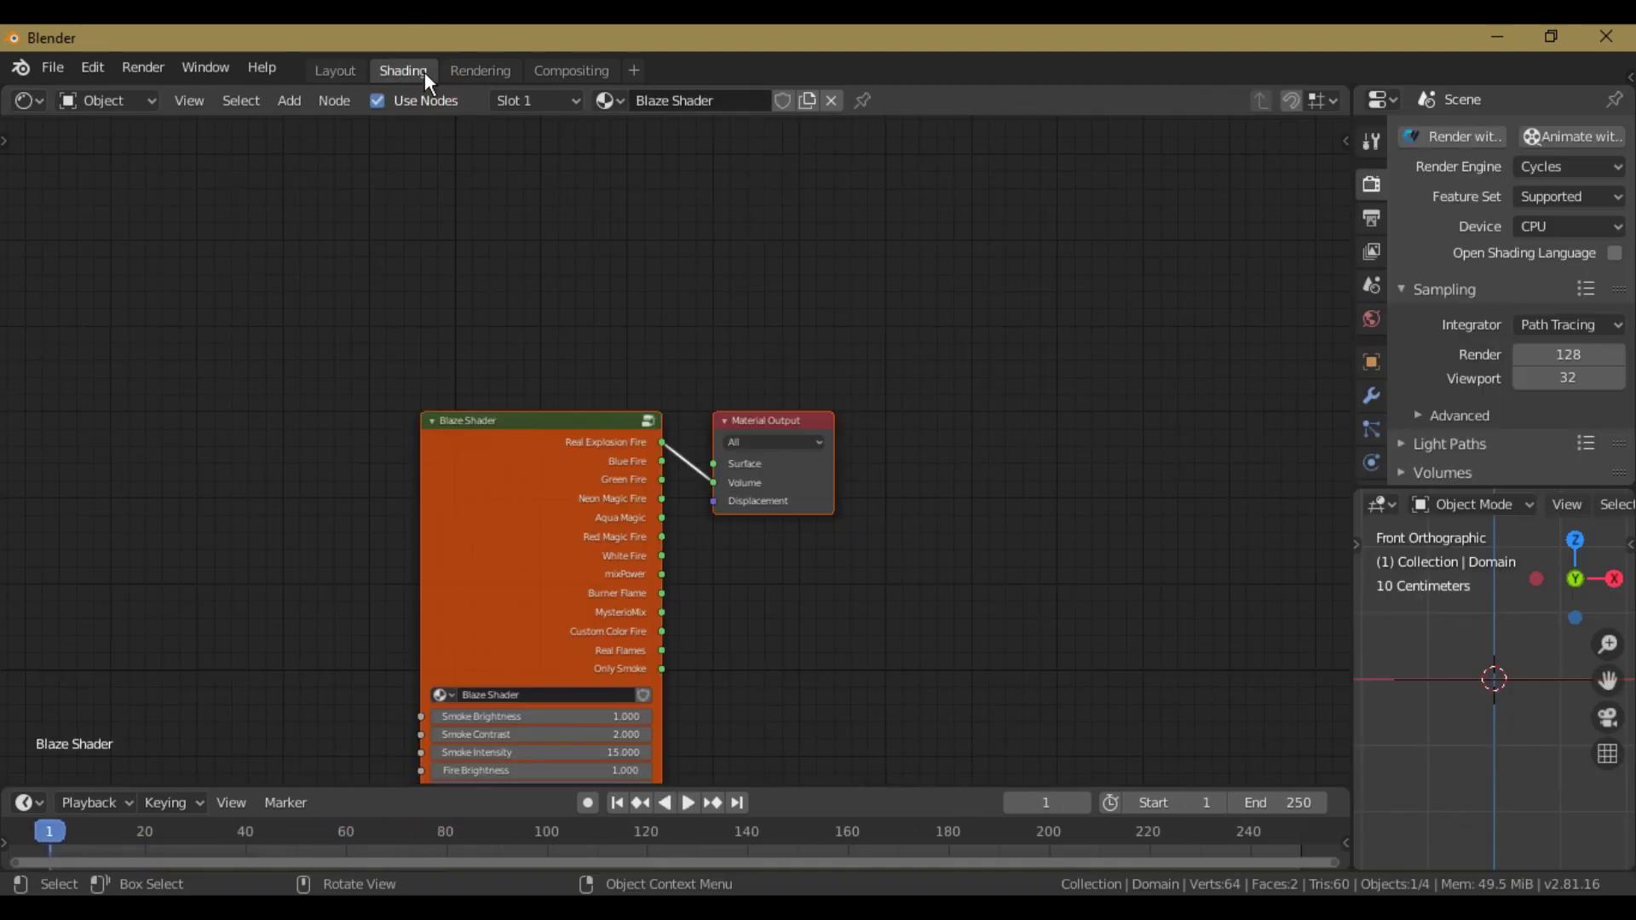
pyautogui.press('g')
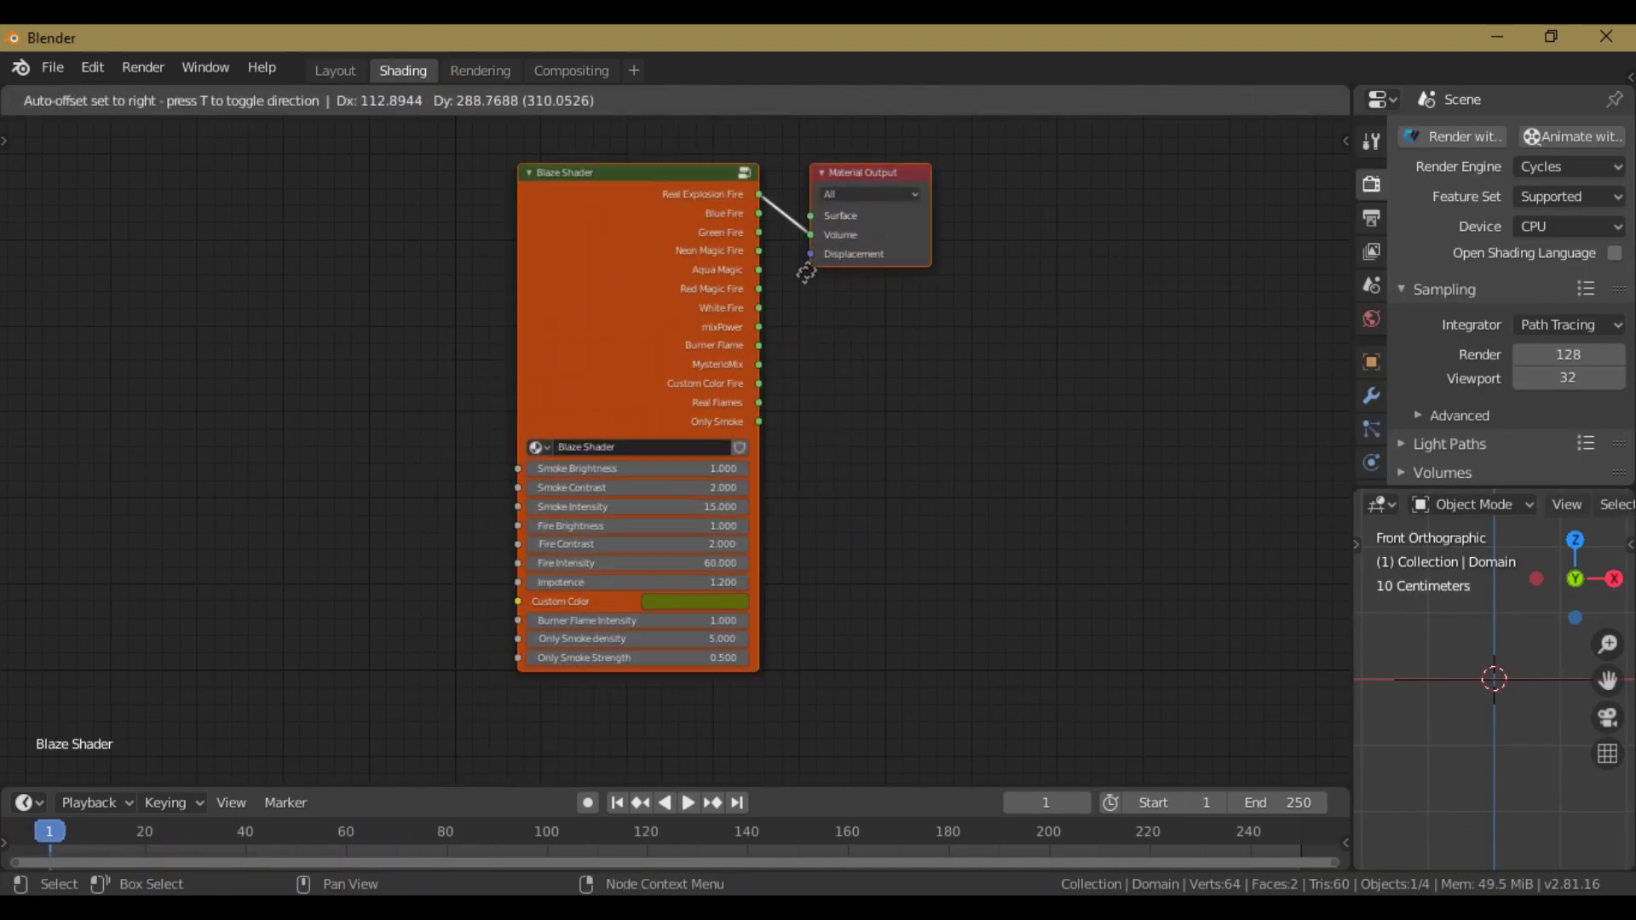
pyautogui.click(800, 298)
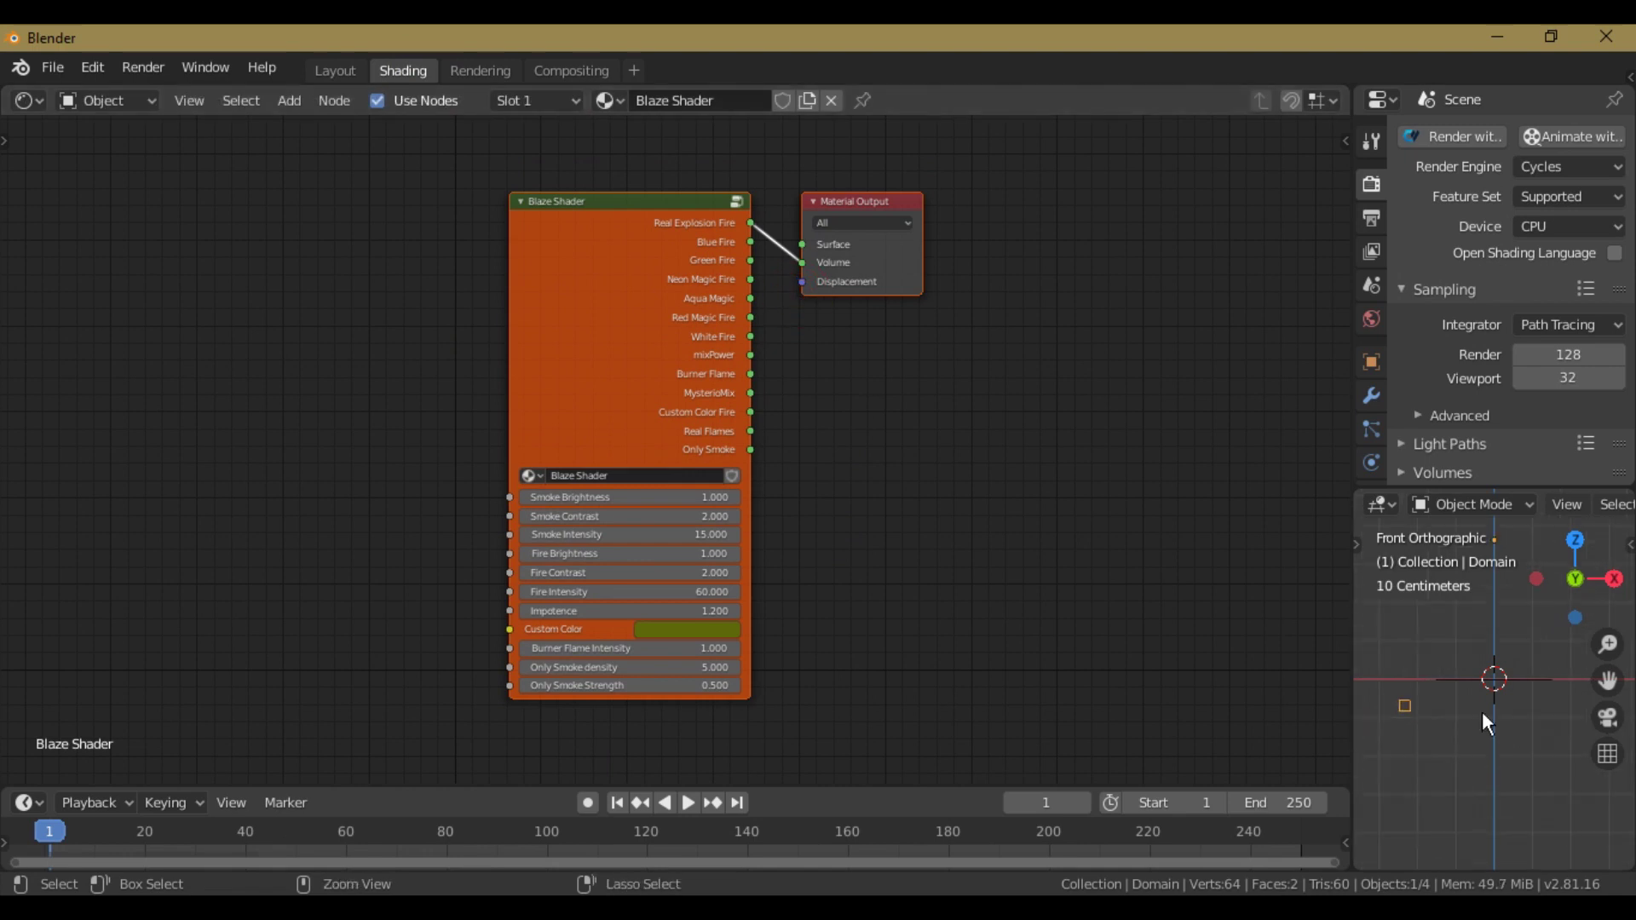
pyautogui.keyDown('shift'); pyautogui.scroll(3, 1483, 723); pyautogui.keyUp('shift')
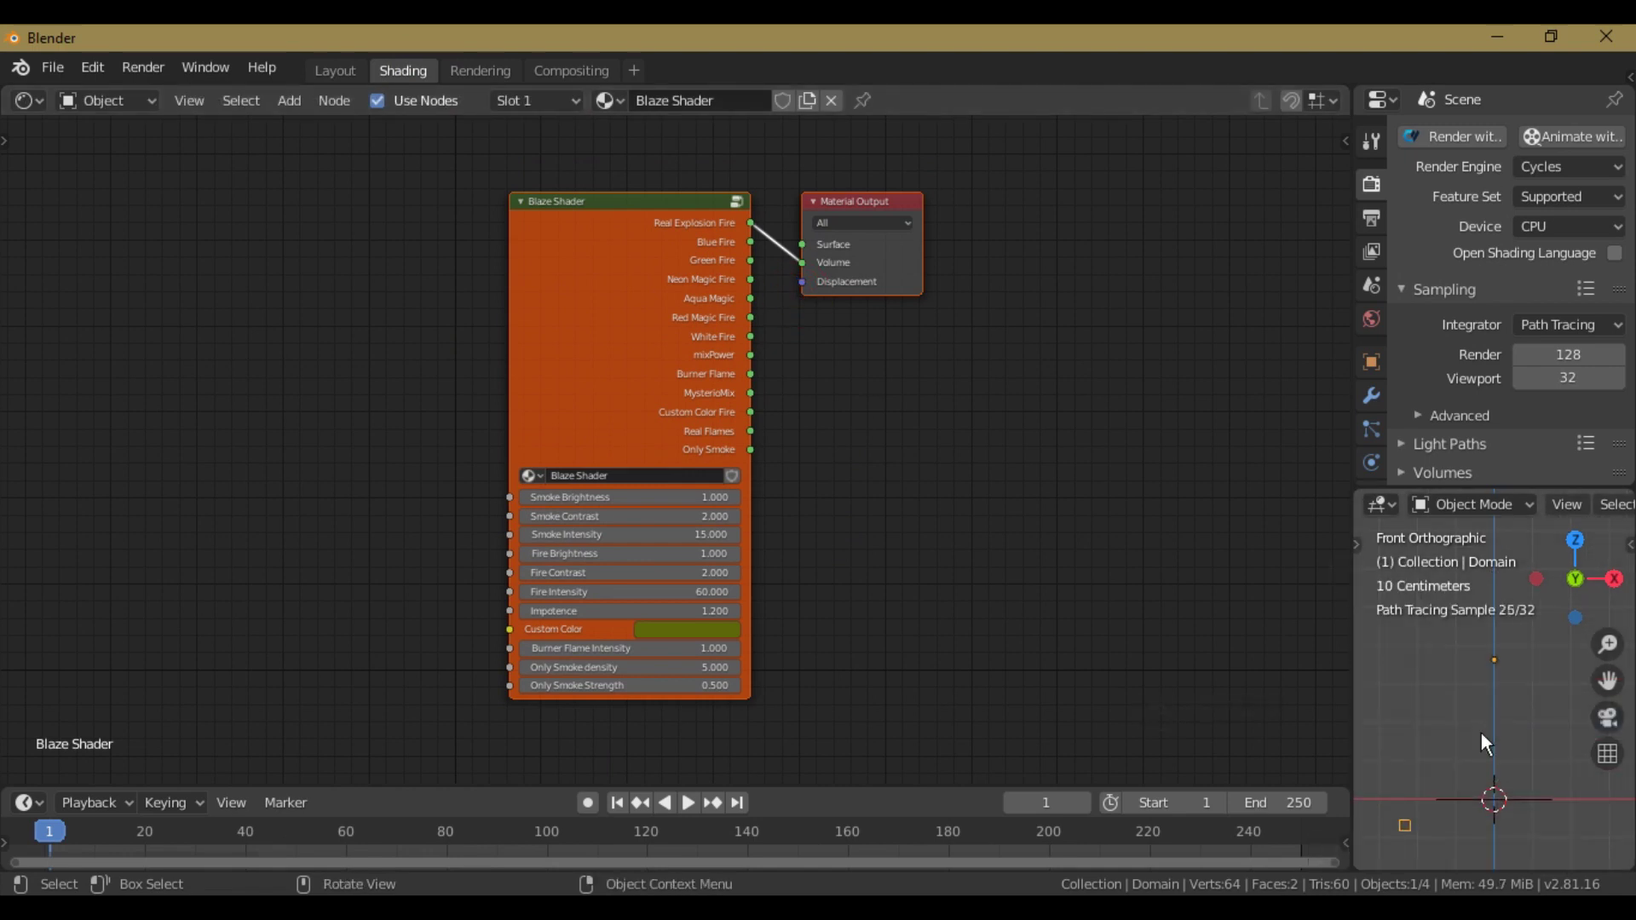
# Step: Hide overlays on the render preview and play the smoke simulation
pyautogui.press('z')
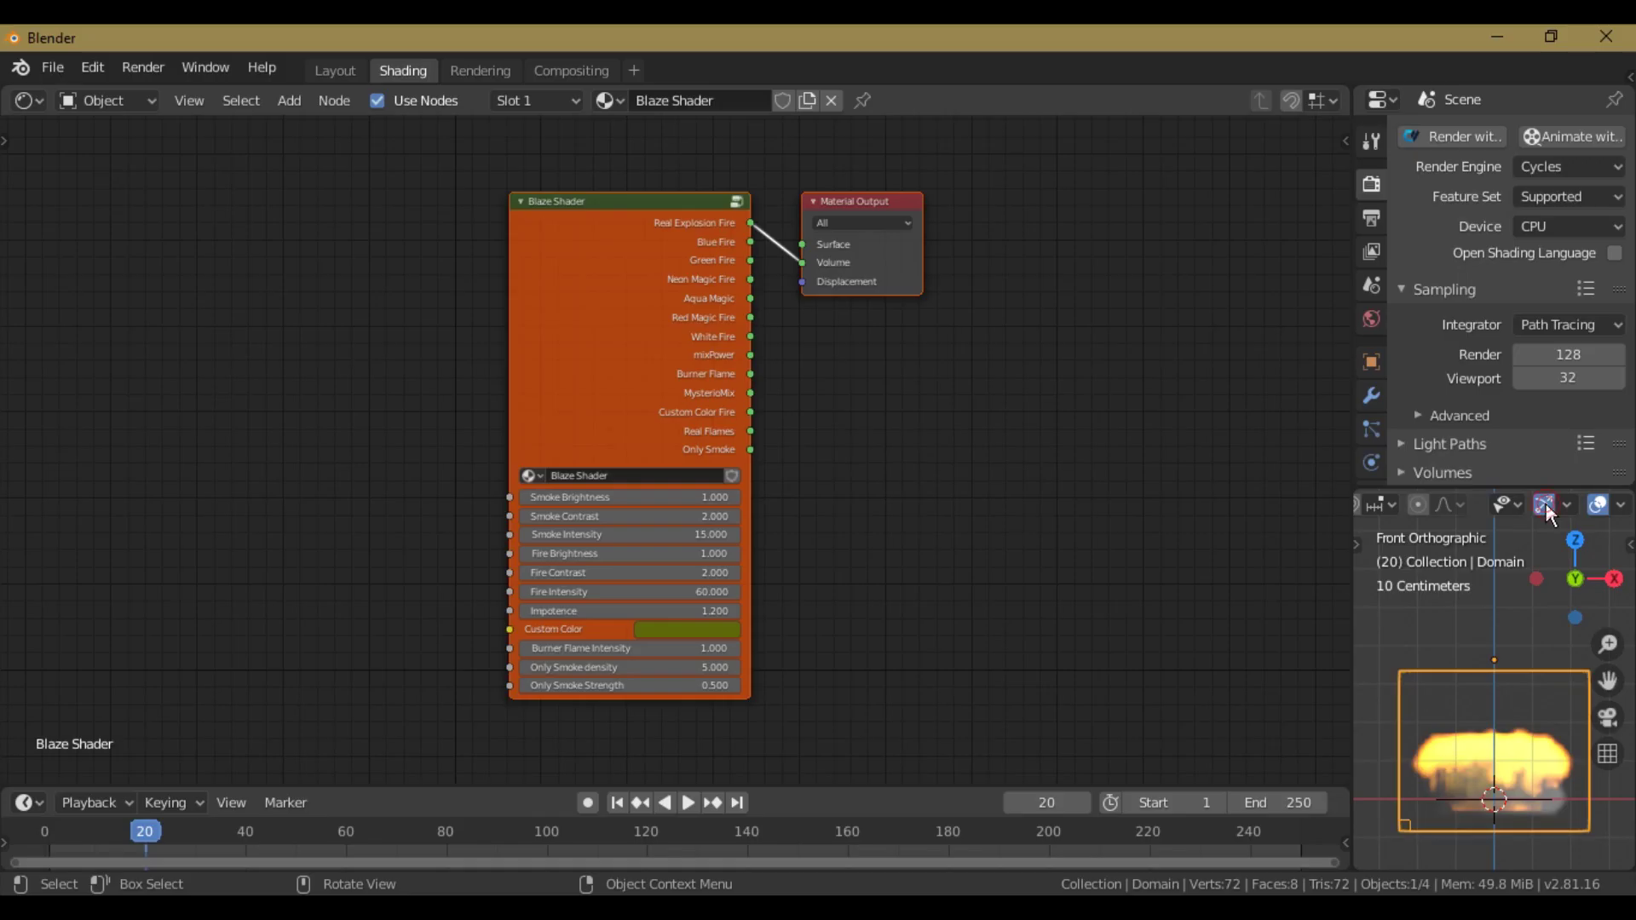
pyautogui.click(1602, 506)
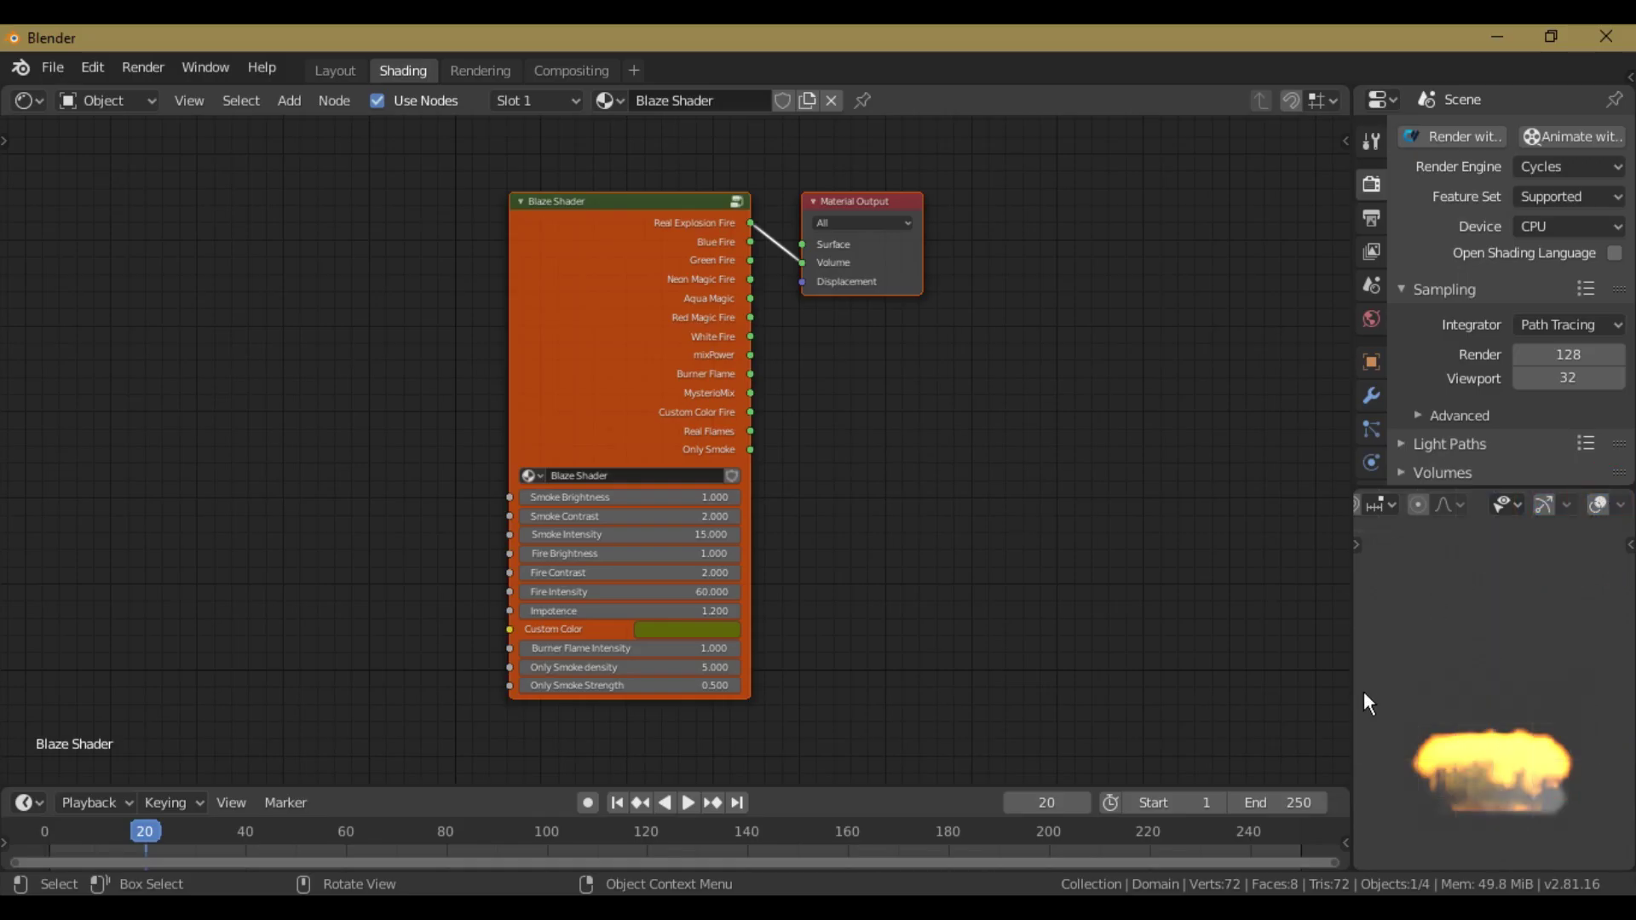
pyautogui.press('space')
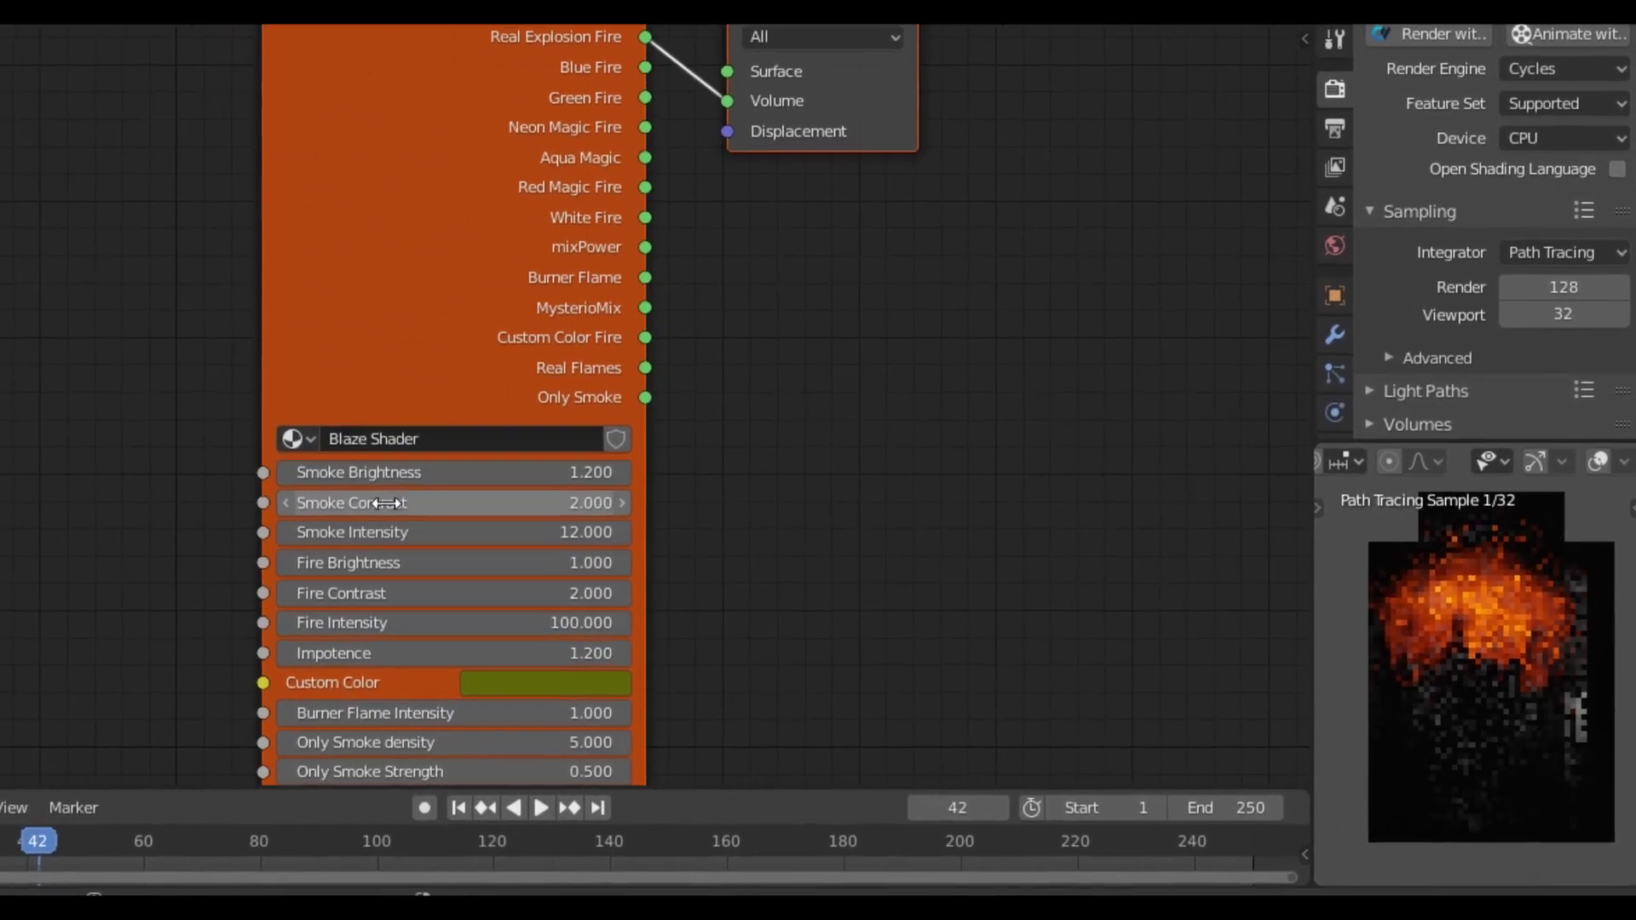
# Step: Clear Smoke Brightness and try Smoke Contrast at 5, then 4
pyautogui.doubleClick(411, 473)
pyautogui.press('BackSpace')
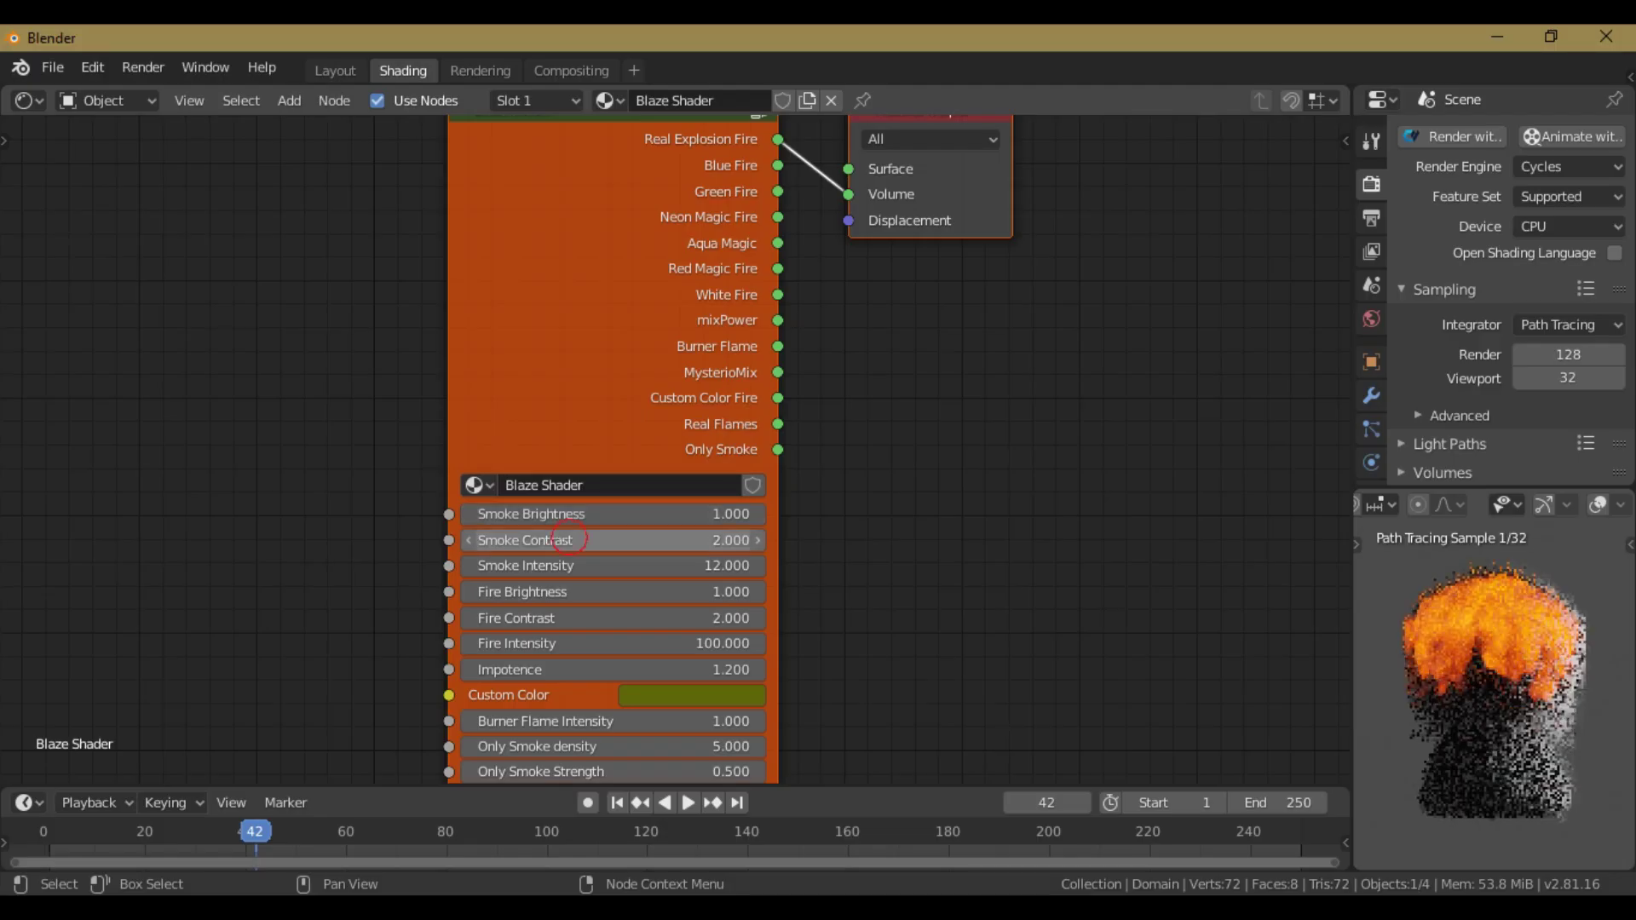
pyautogui.click(570, 539)
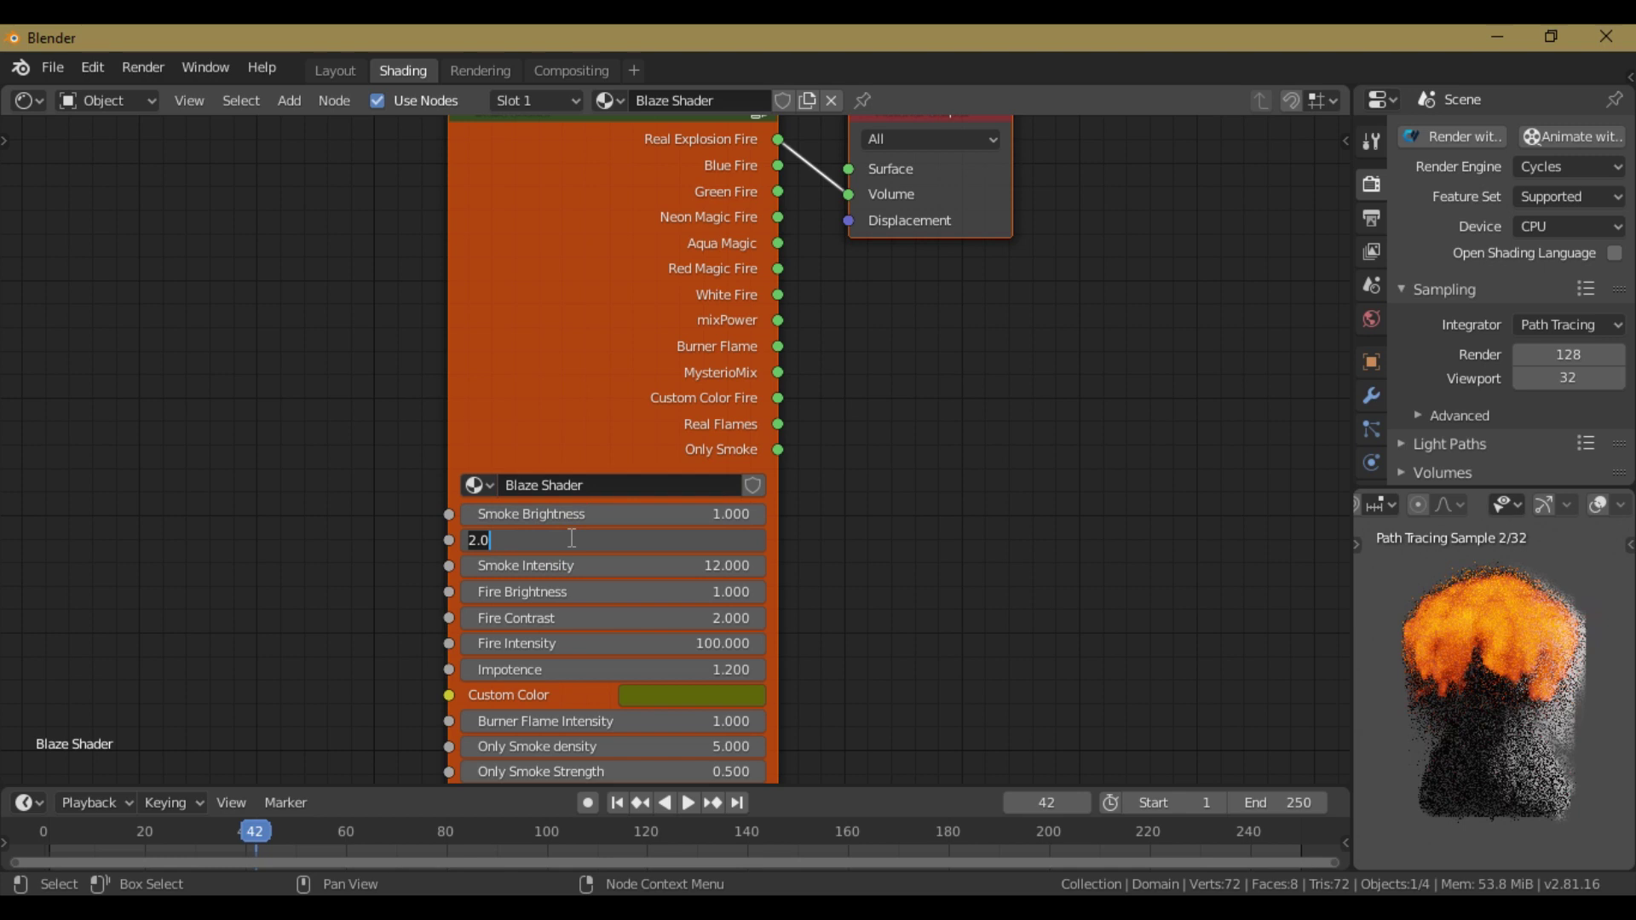
pyautogui.write('5')
pyautogui.press('Return')
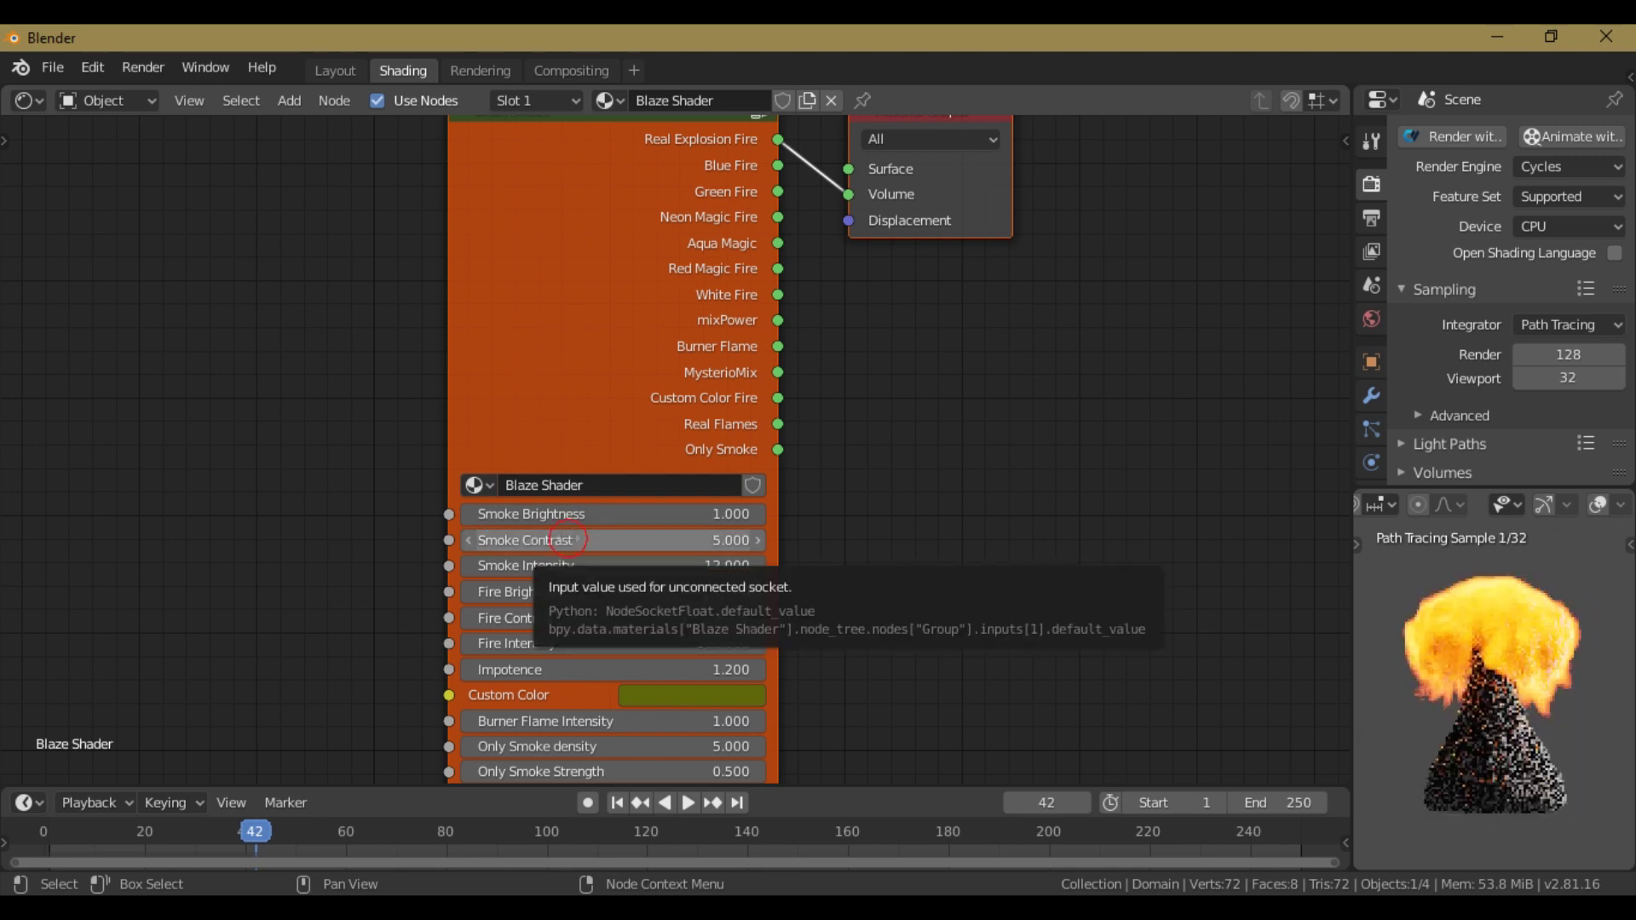
pyautogui.hotkey('ctrl', 'z')
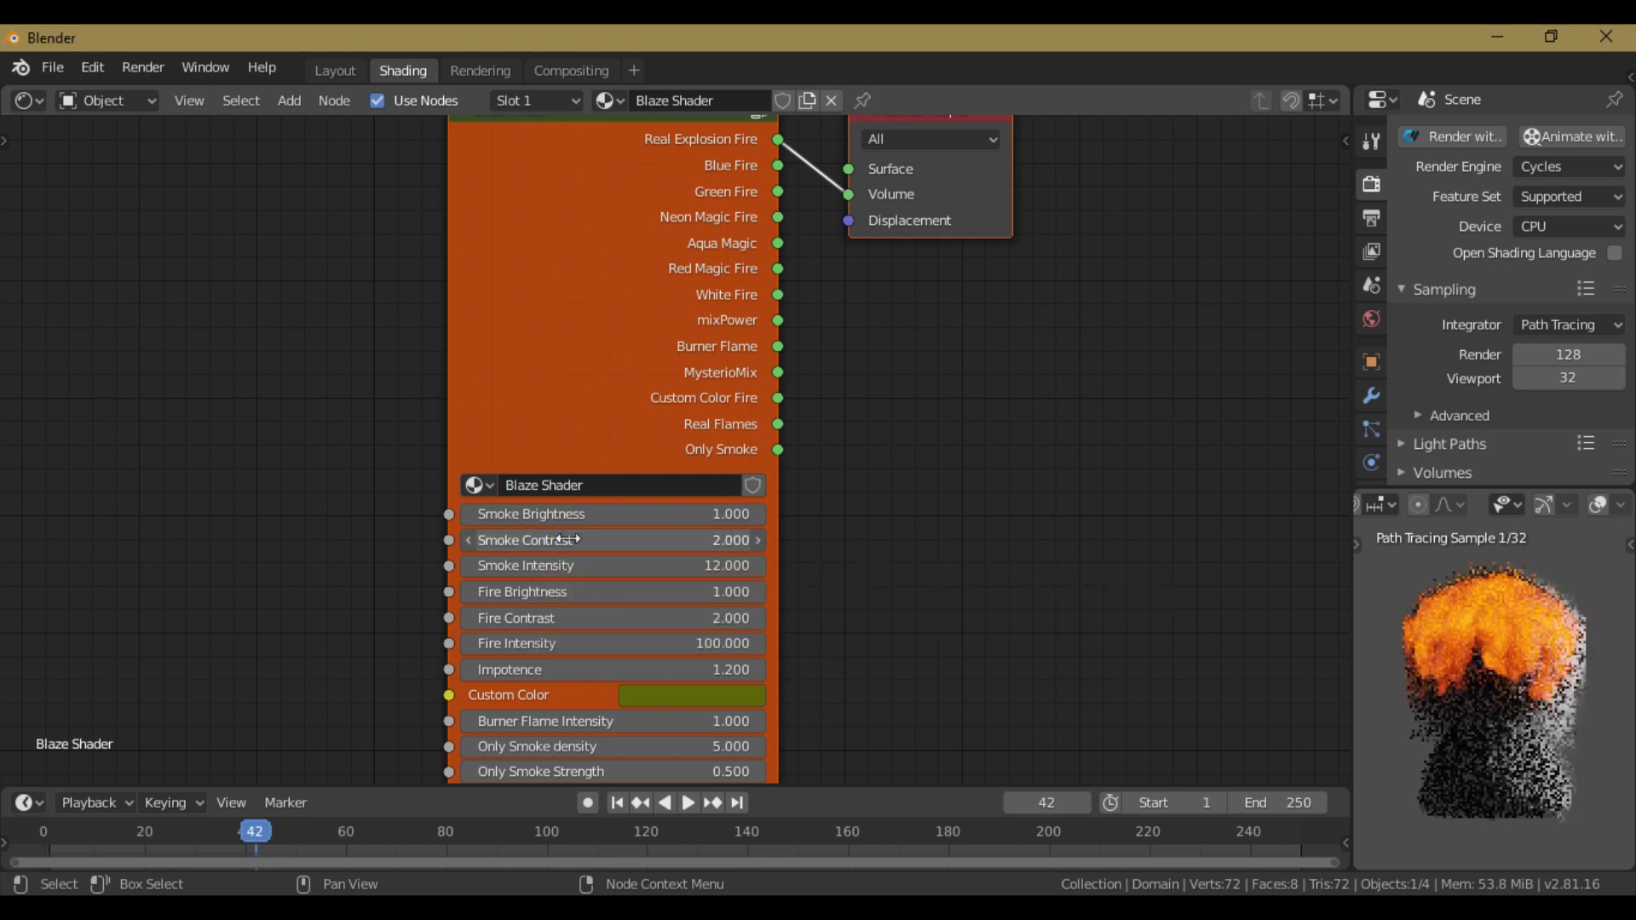
pyautogui.click(569, 540)
pyautogui.write('4')
pyautogui.press('Return')
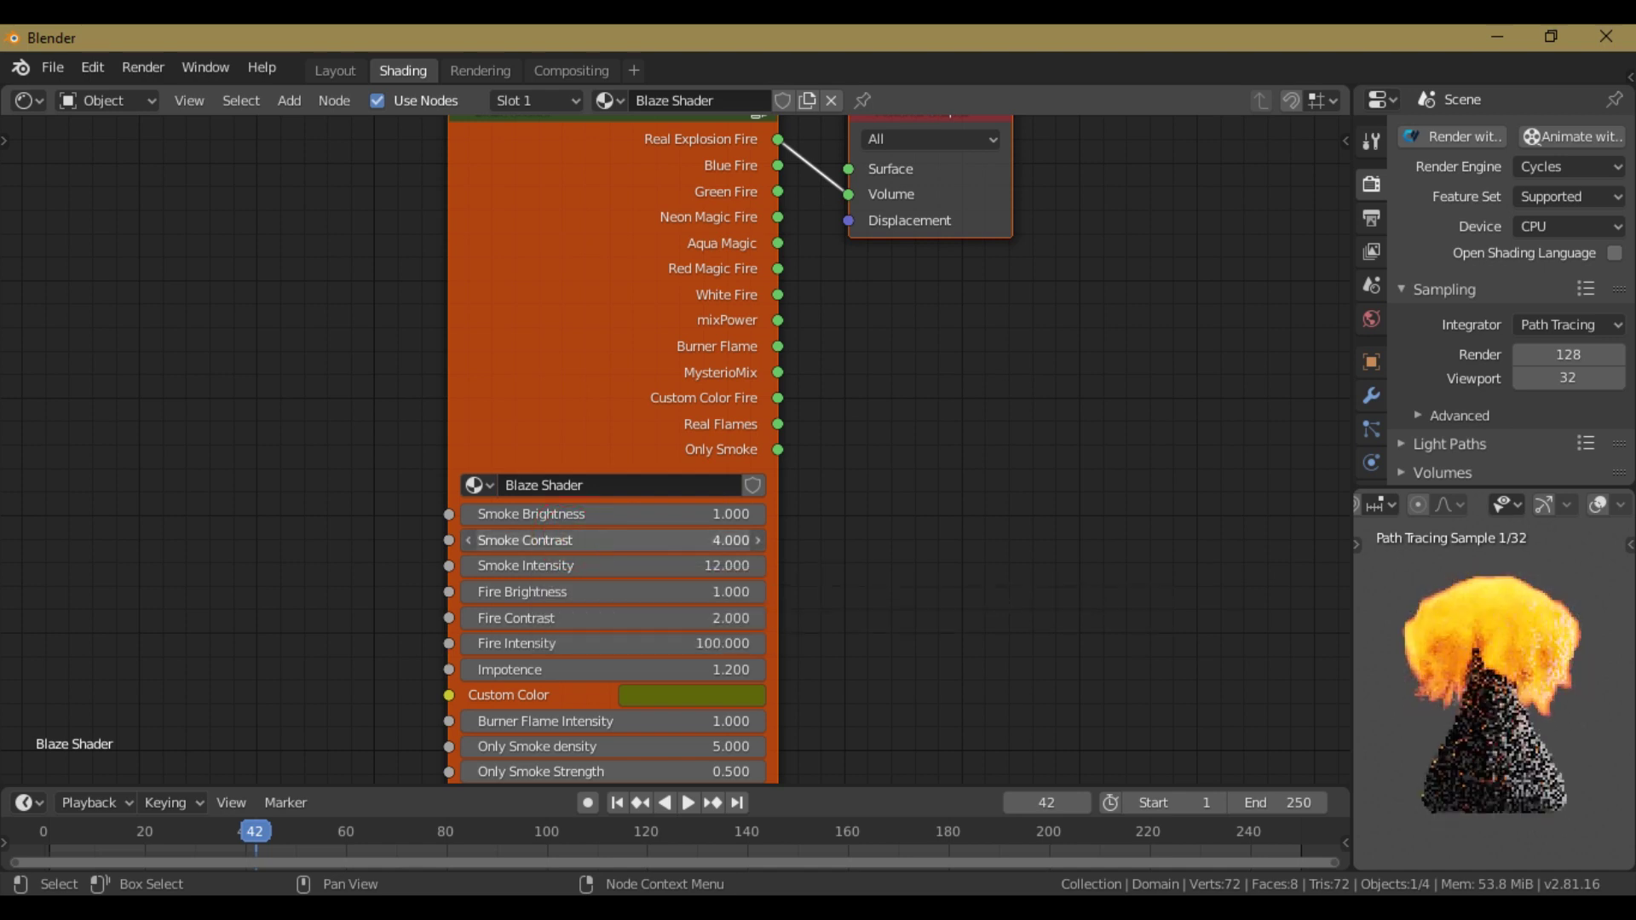
# Step: Set both Smoke Contrast and Smoke Brightness to 0
pyautogui.click(572, 537)
pyautogui.write('4.0')
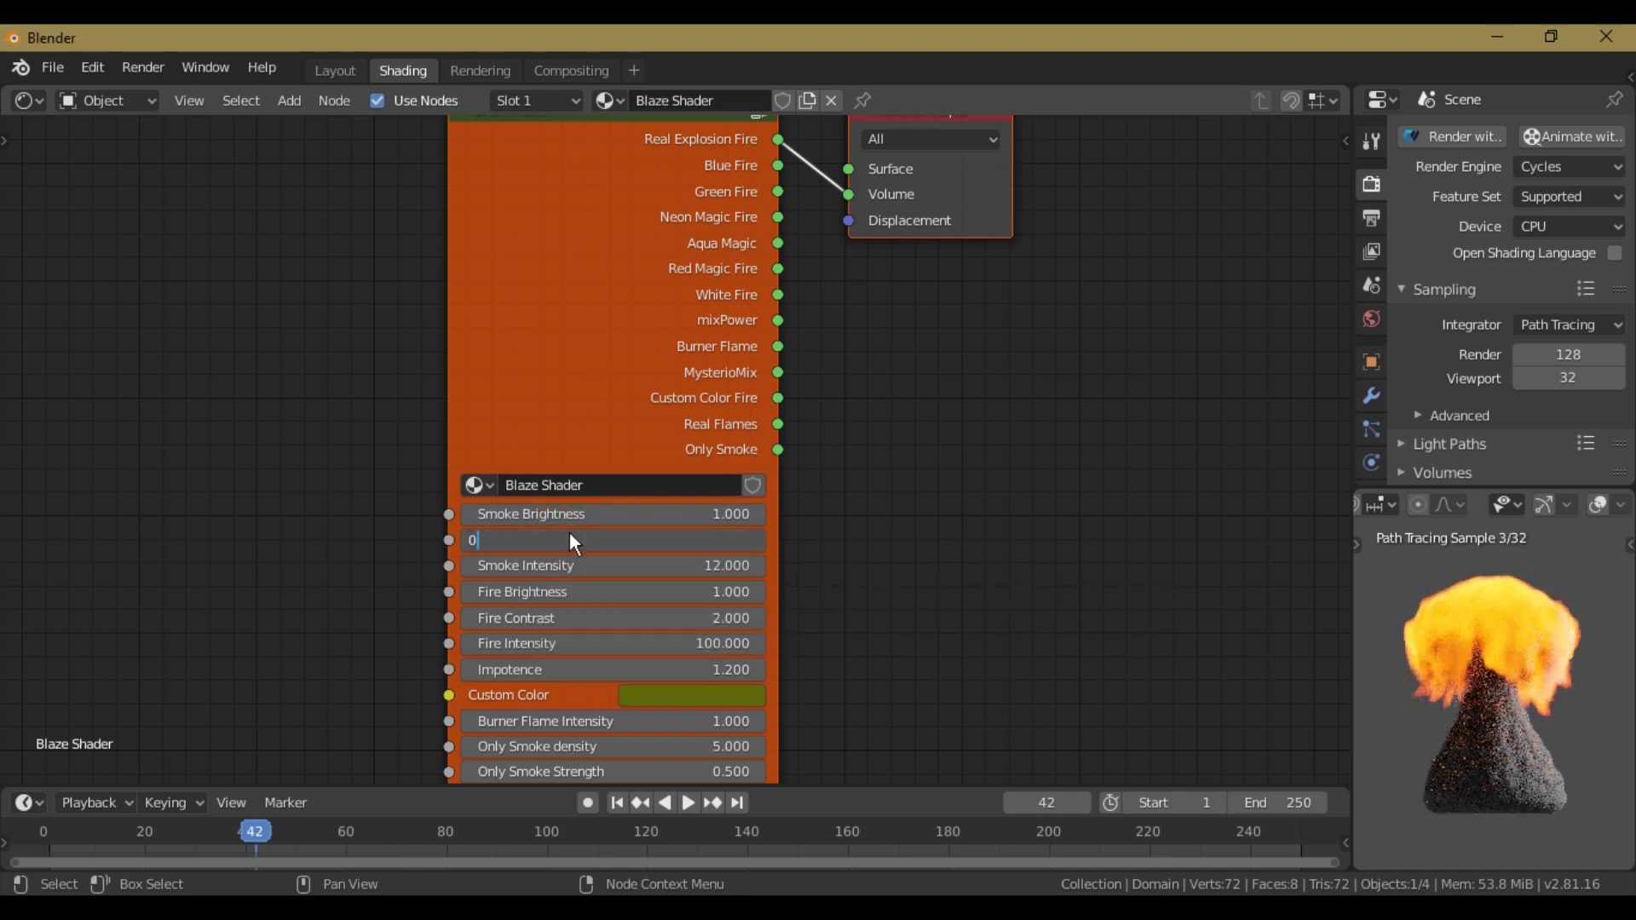
pyautogui.press('Return')
pyautogui.click(585, 514)
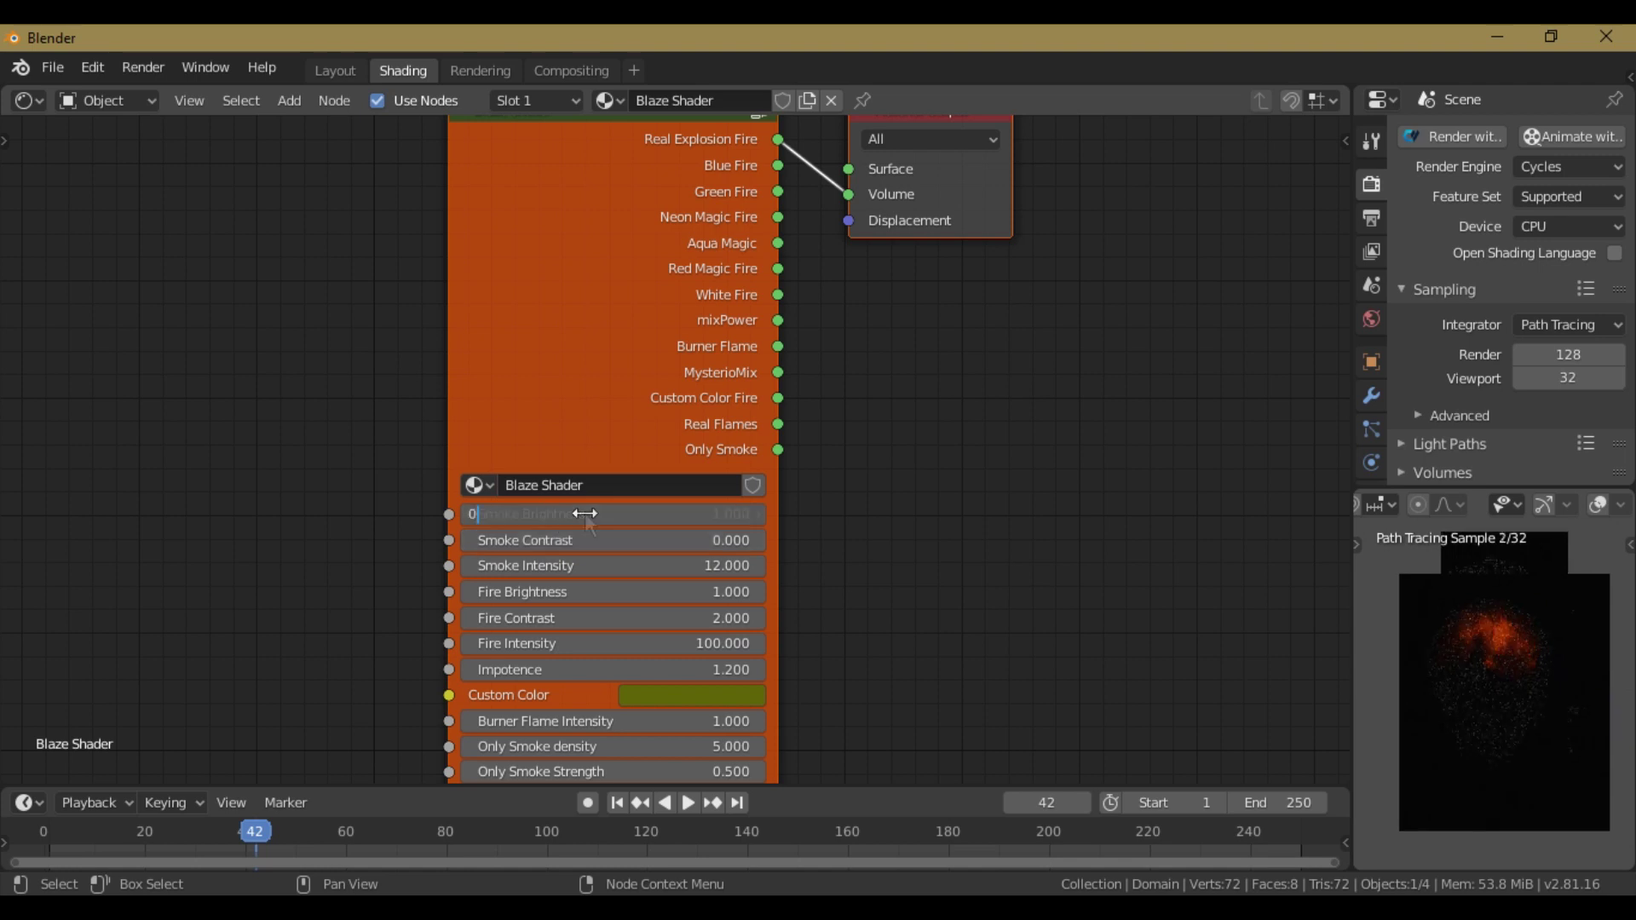
pyautogui.write('0')
pyautogui.press('Return')
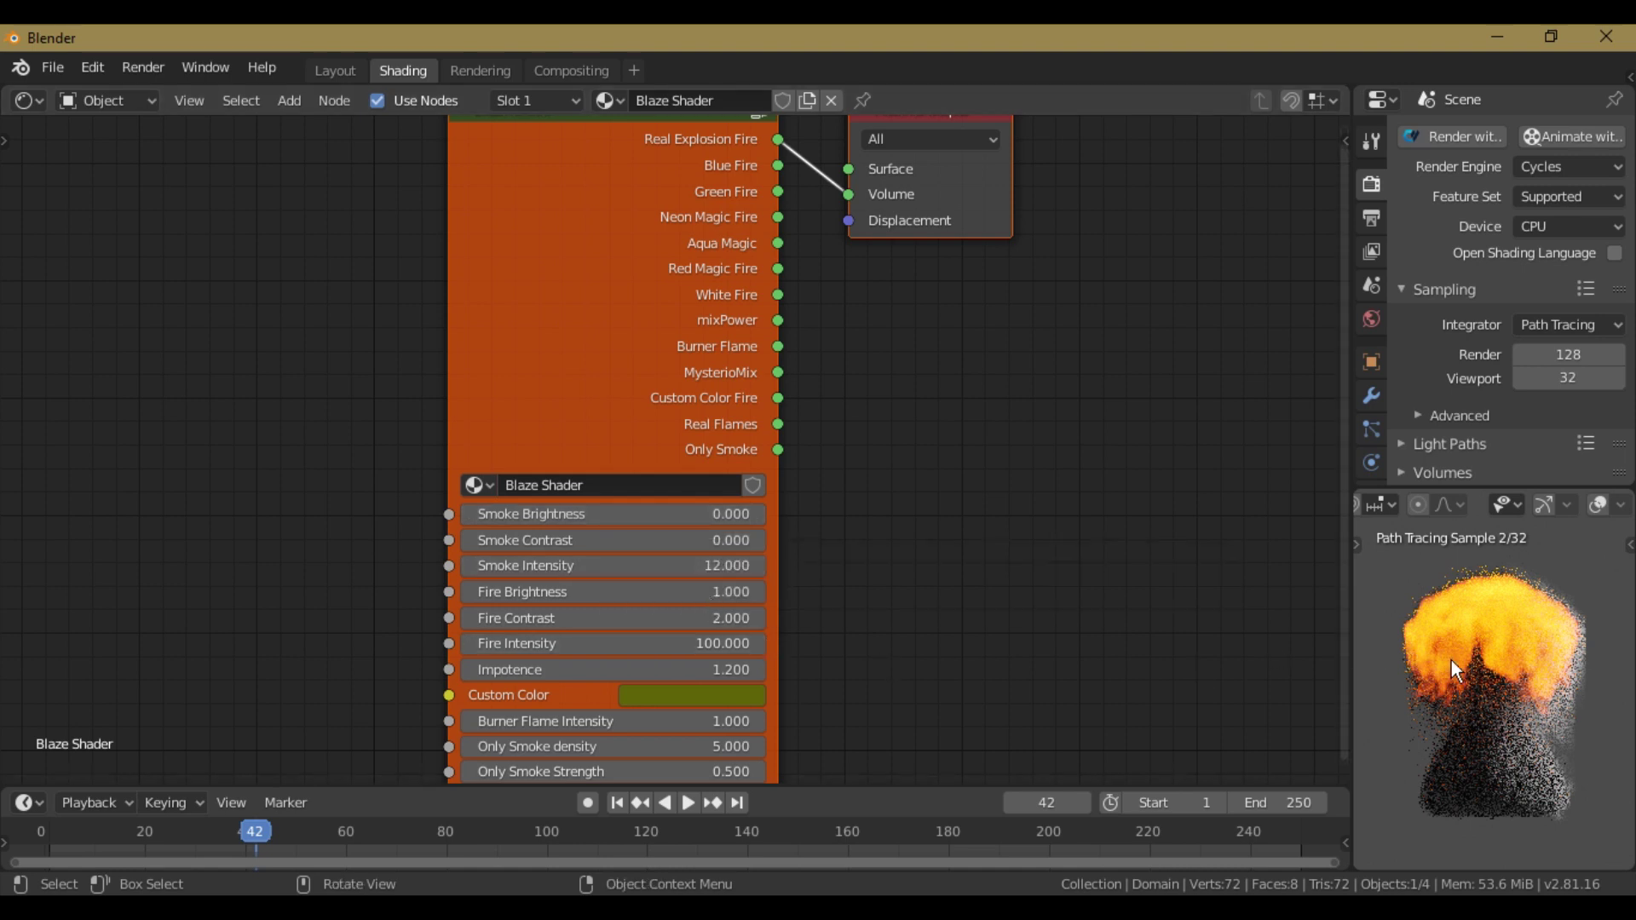
# Step: Limit the preview render to a region around the smoke and return to Layout
pyautogui.hotkey('ctrl', 'b')
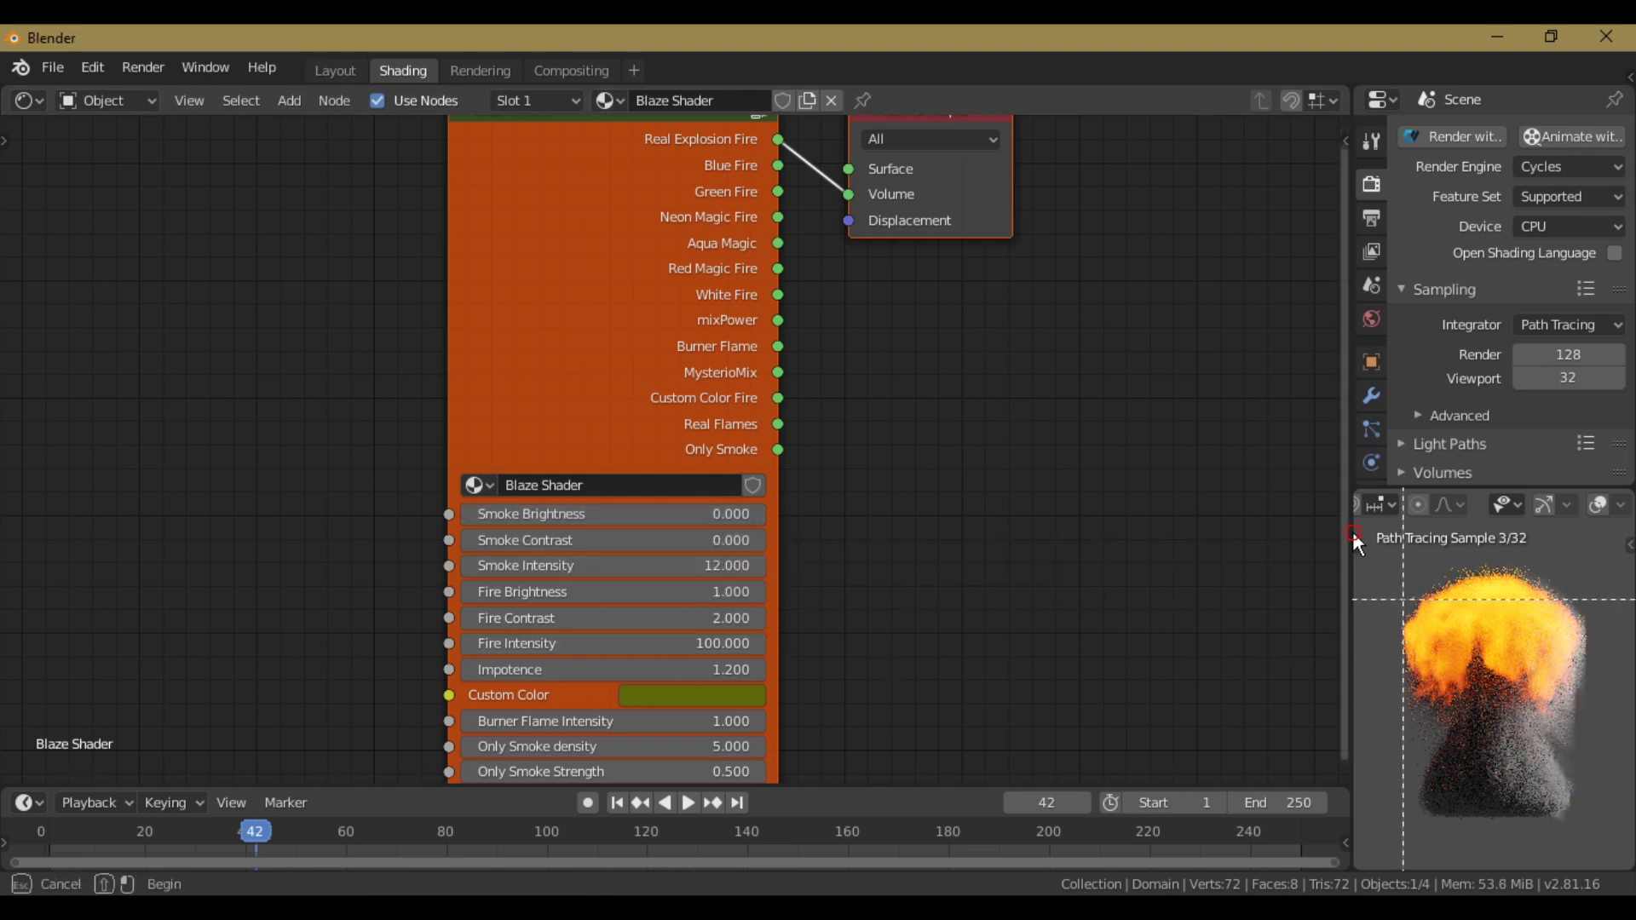
pyautogui.moveTo(1354, 534); pyautogui.dragTo(1602, 835)
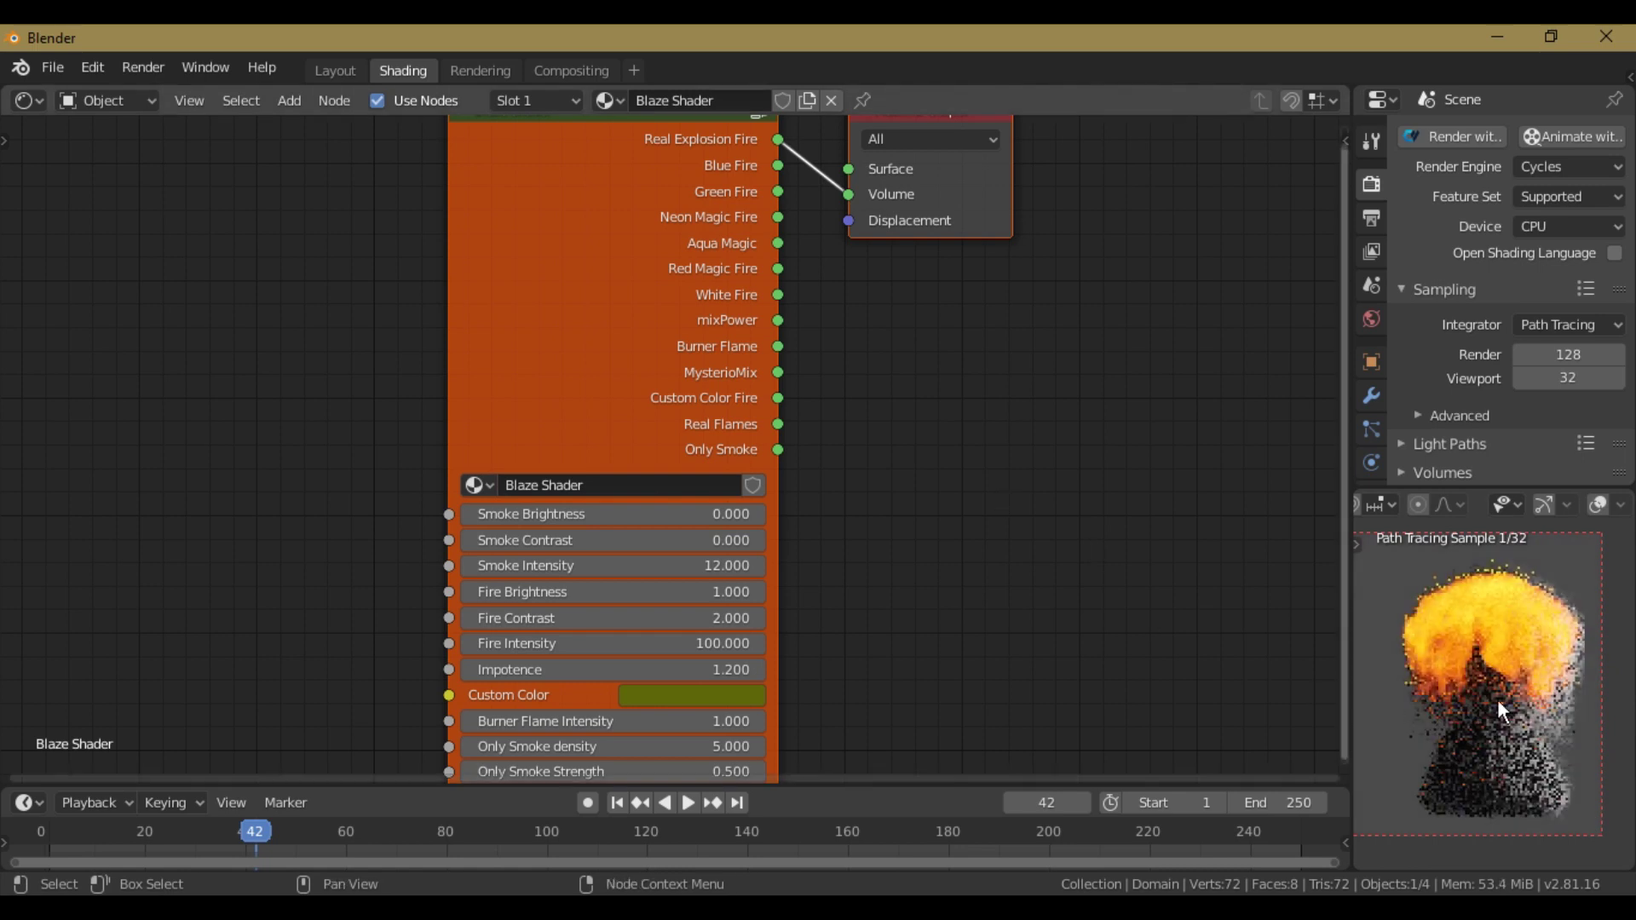
pyautogui.click(346, 75)
# Step: Start scaling the smoke domain wider with S
pyautogui.press('s')
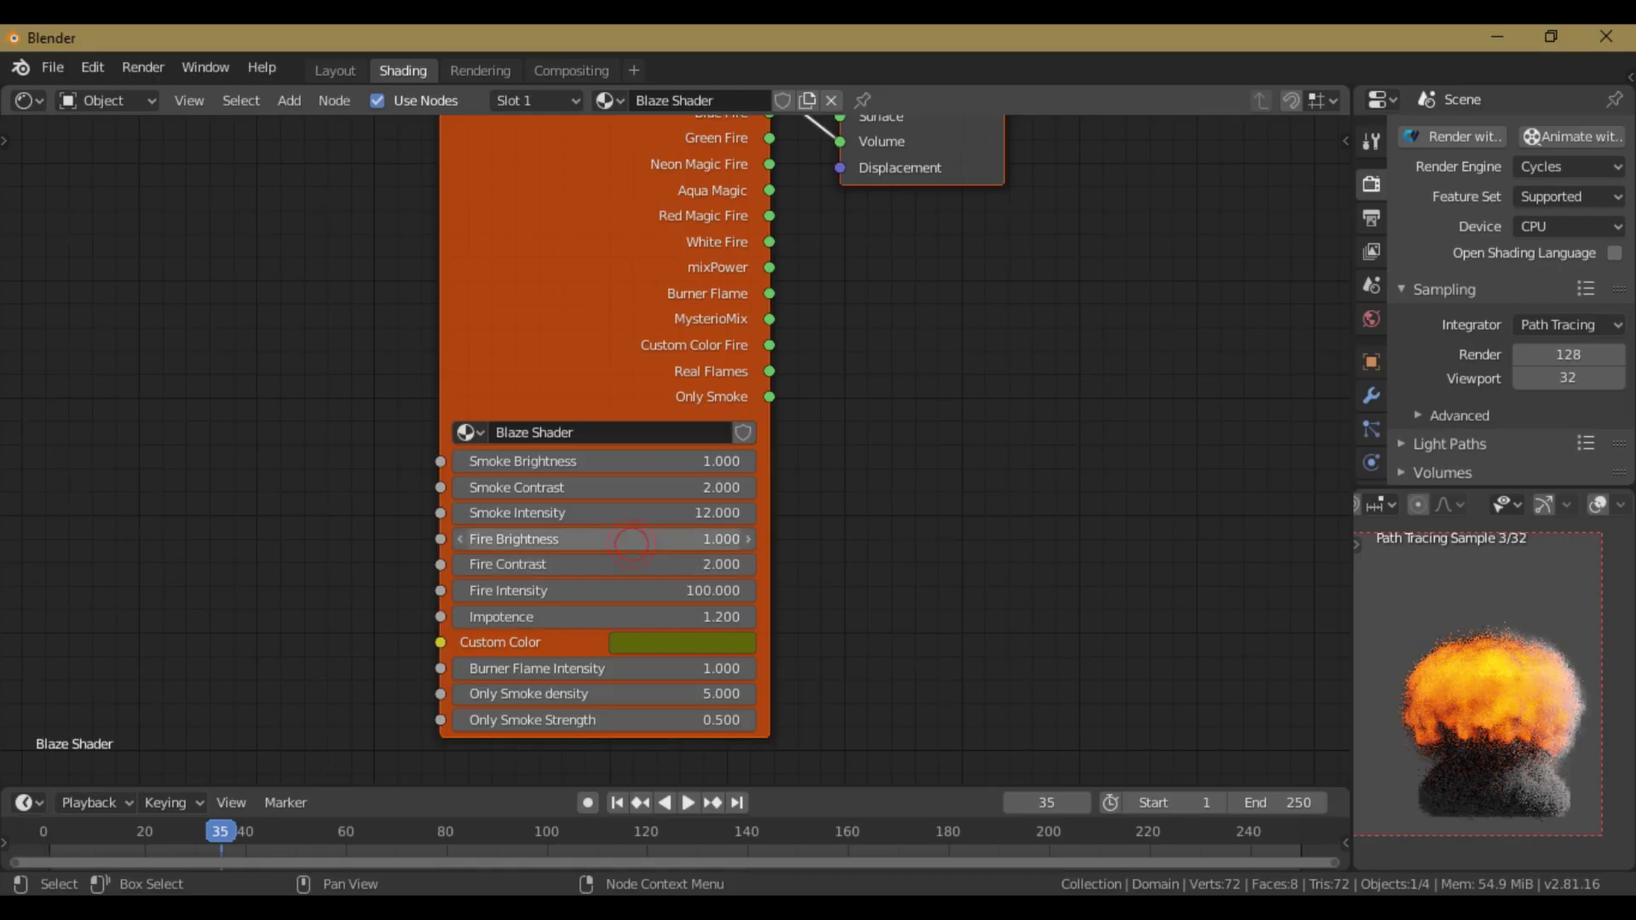
# Step: Zero Fire Brightness and Fire Contrast, then restore them to 1 and 2
pyautogui.click(632, 545)
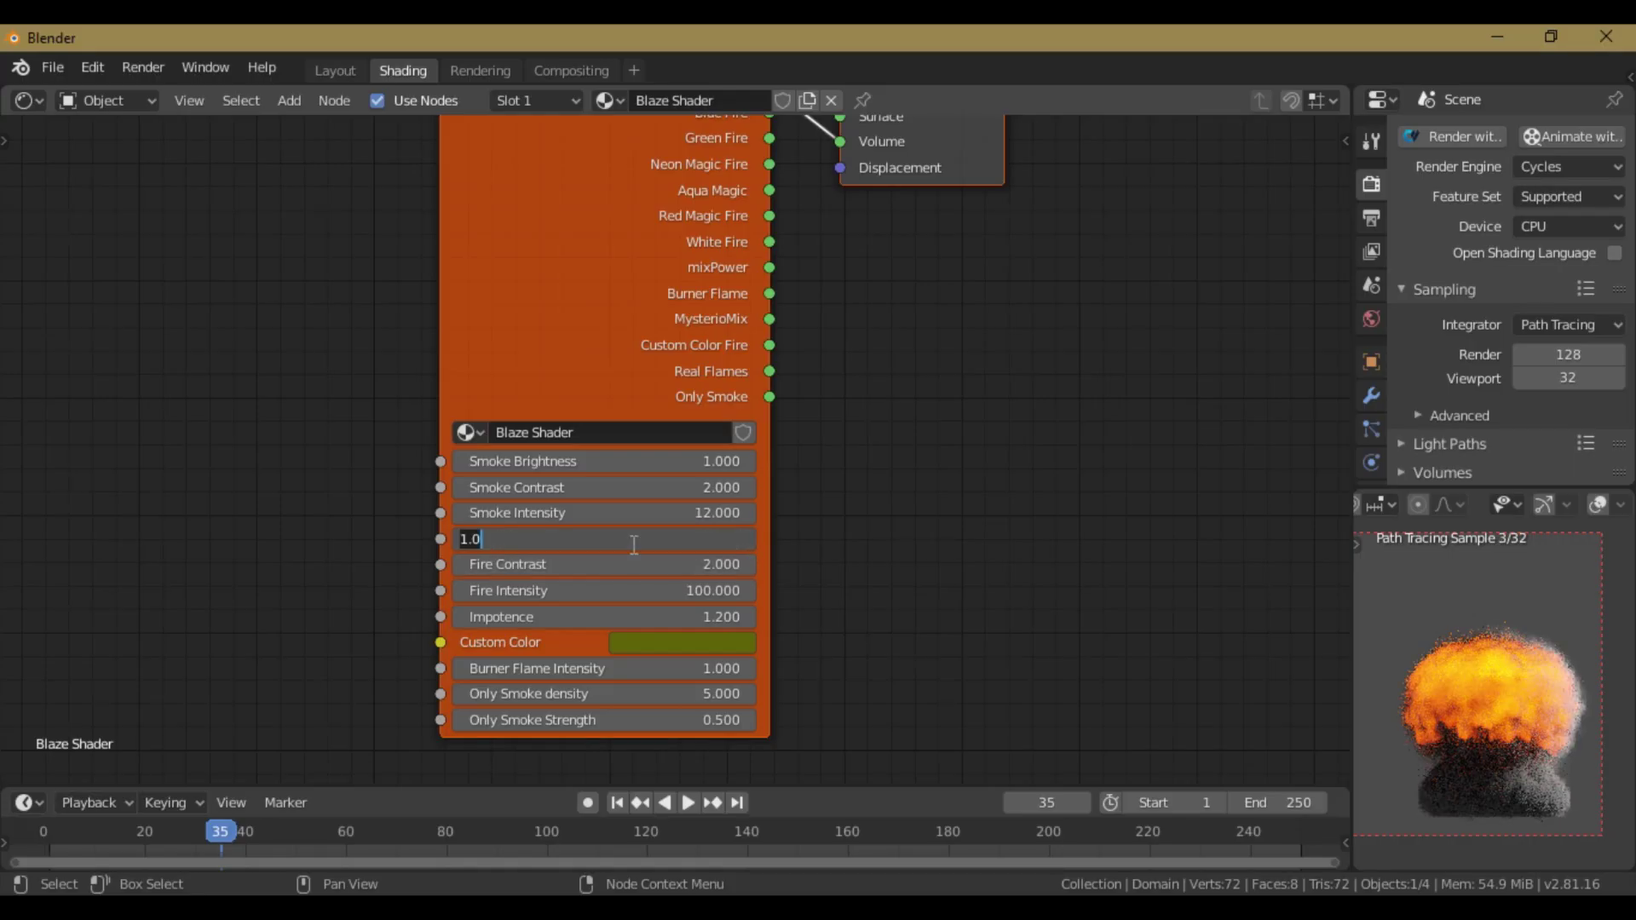
pyautogui.write('0')
pyautogui.press('Return')
pyautogui.click(632, 564)
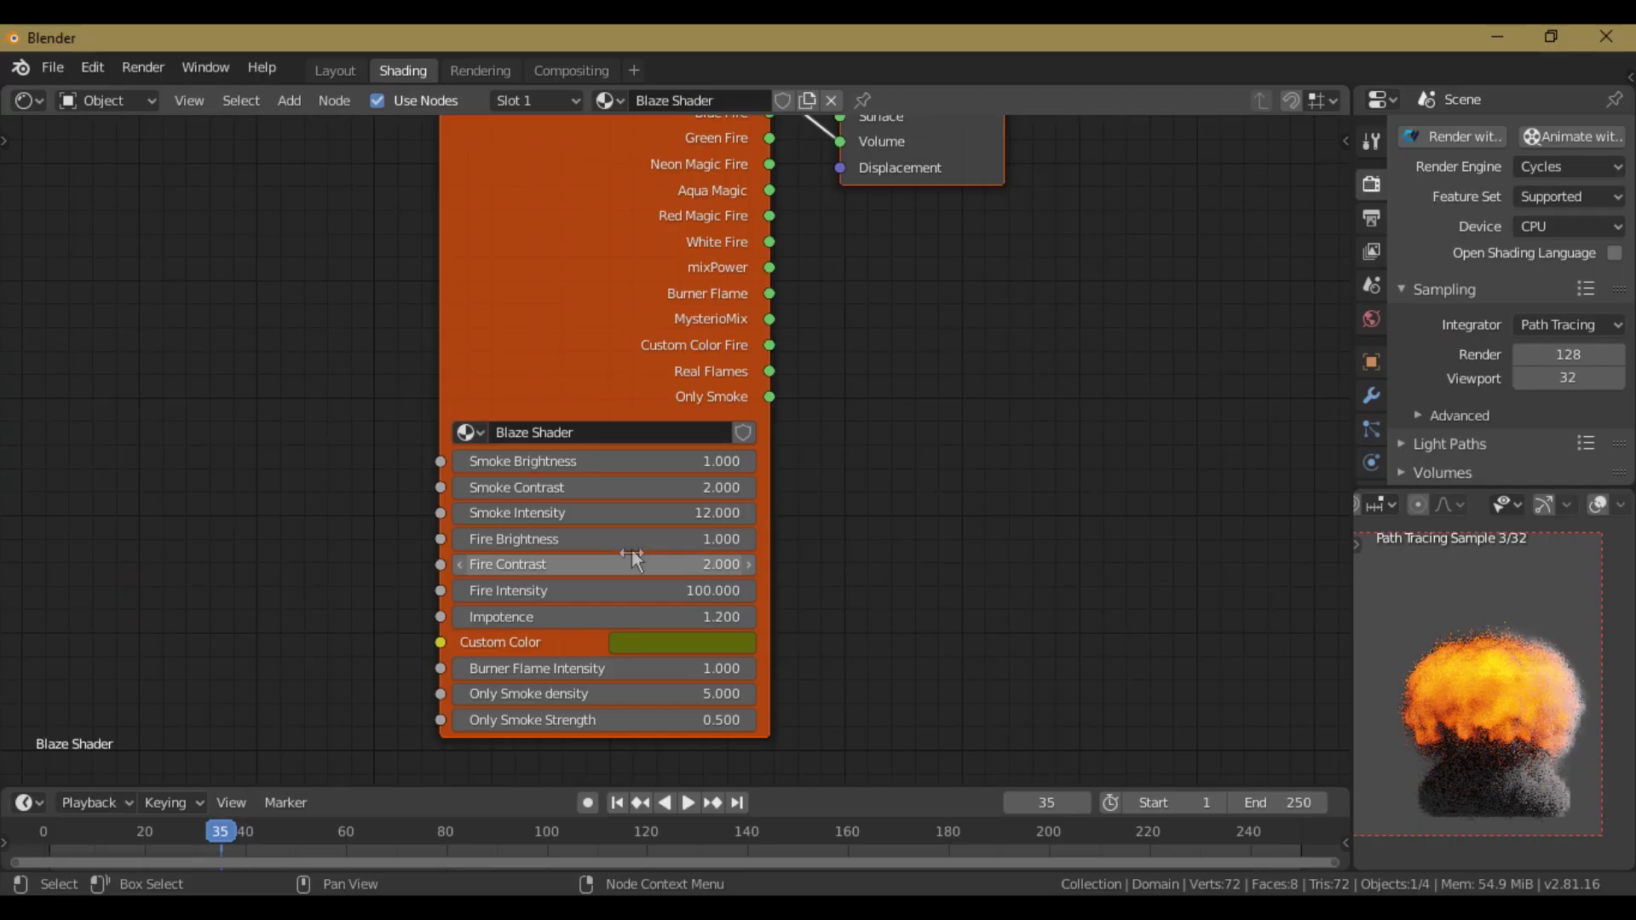
pyautogui.click(632, 561)
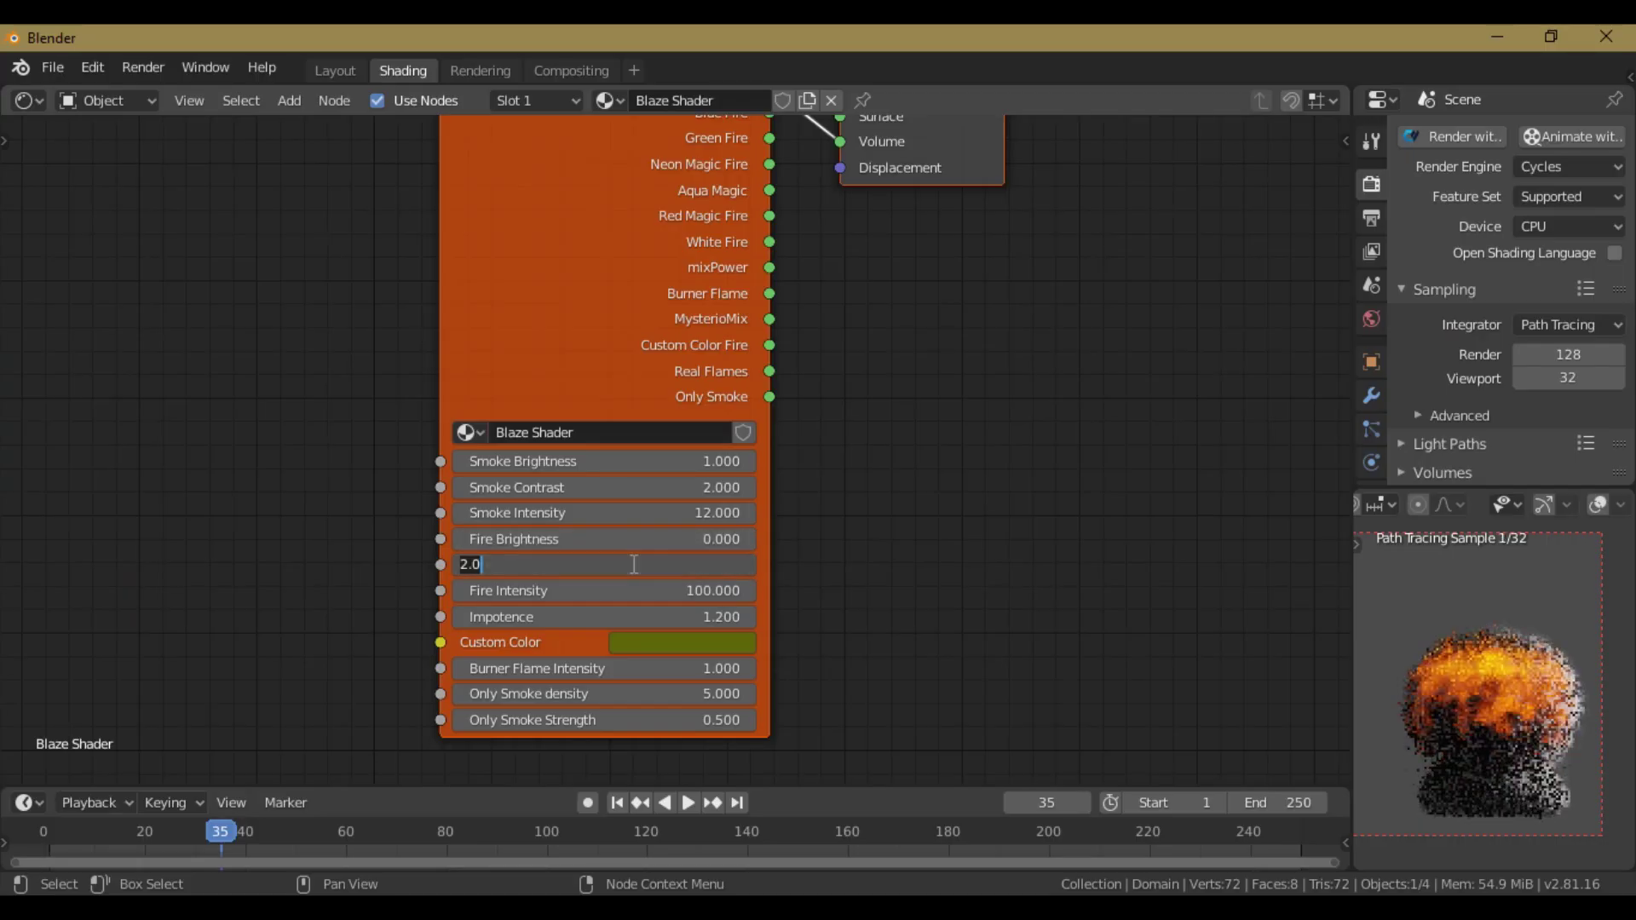
pyautogui.write('0')
pyautogui.press('Return')
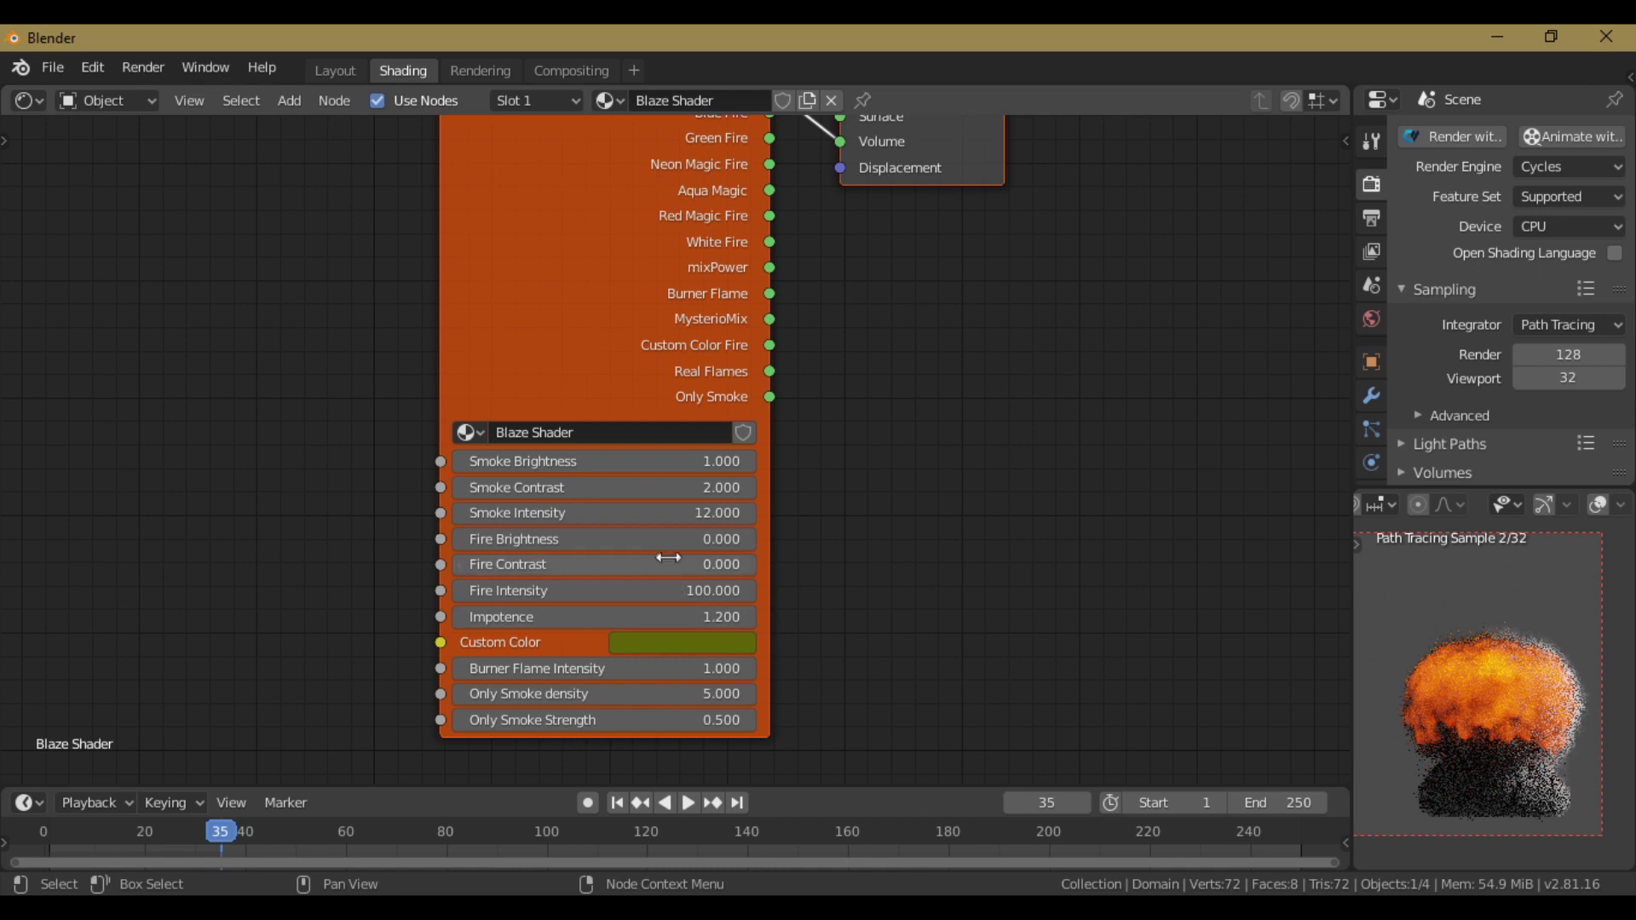
pyautogui.click(673, 542)
pyautogui.write('1')
pyautogui.press('Return')
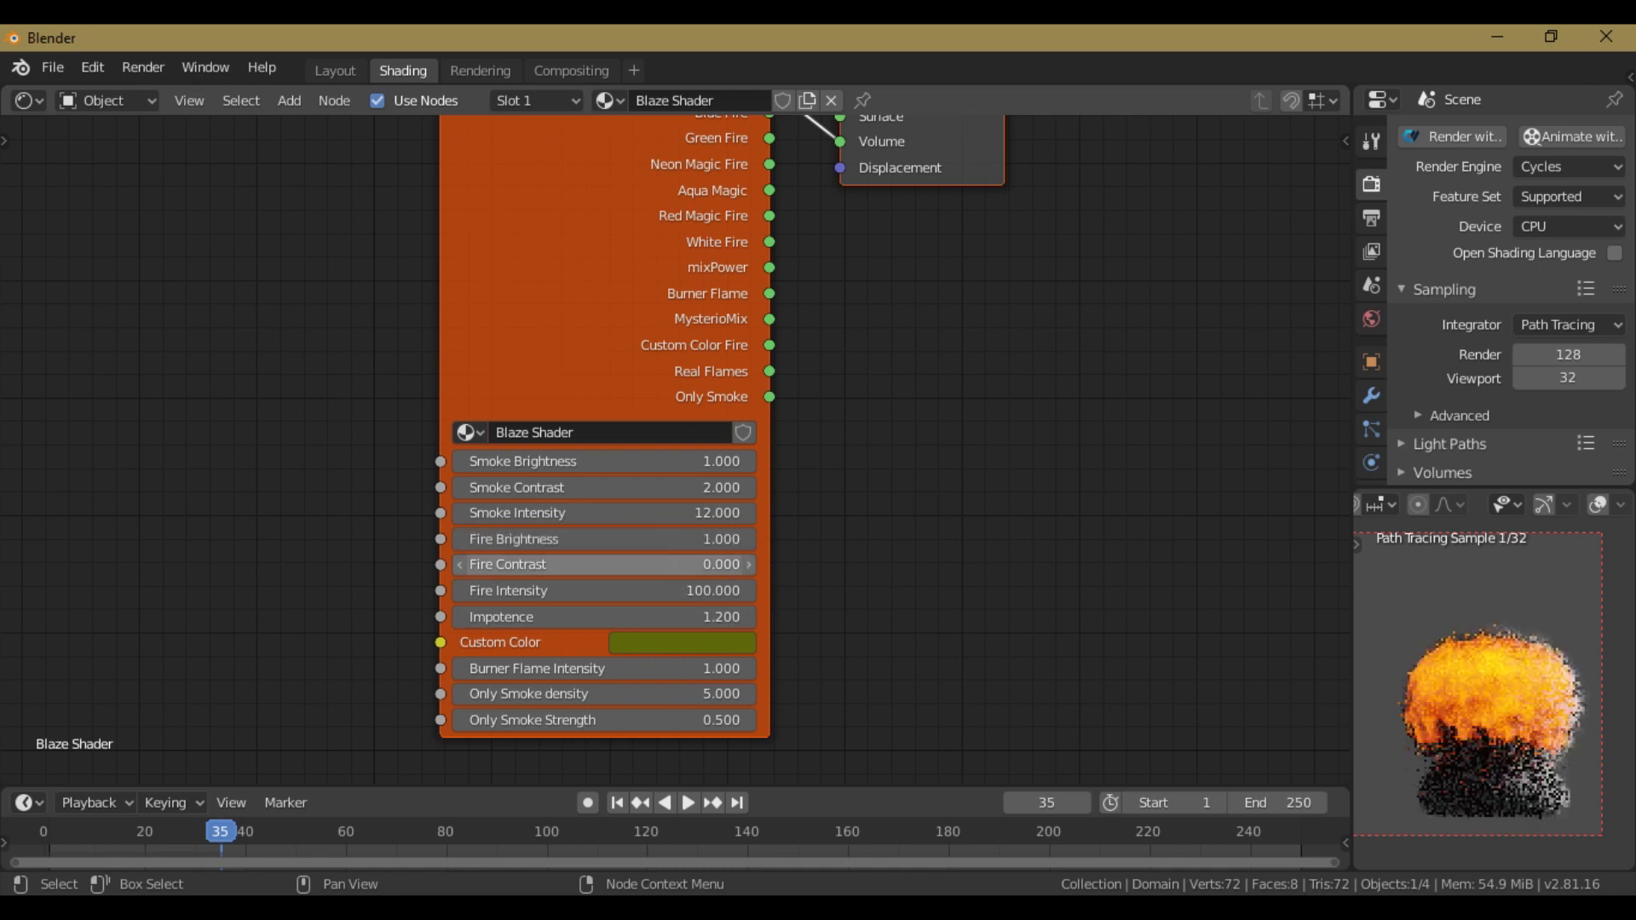
pyautogui.click(678, 566)
pyautogui.write('2')
pyautogui.press('Return')
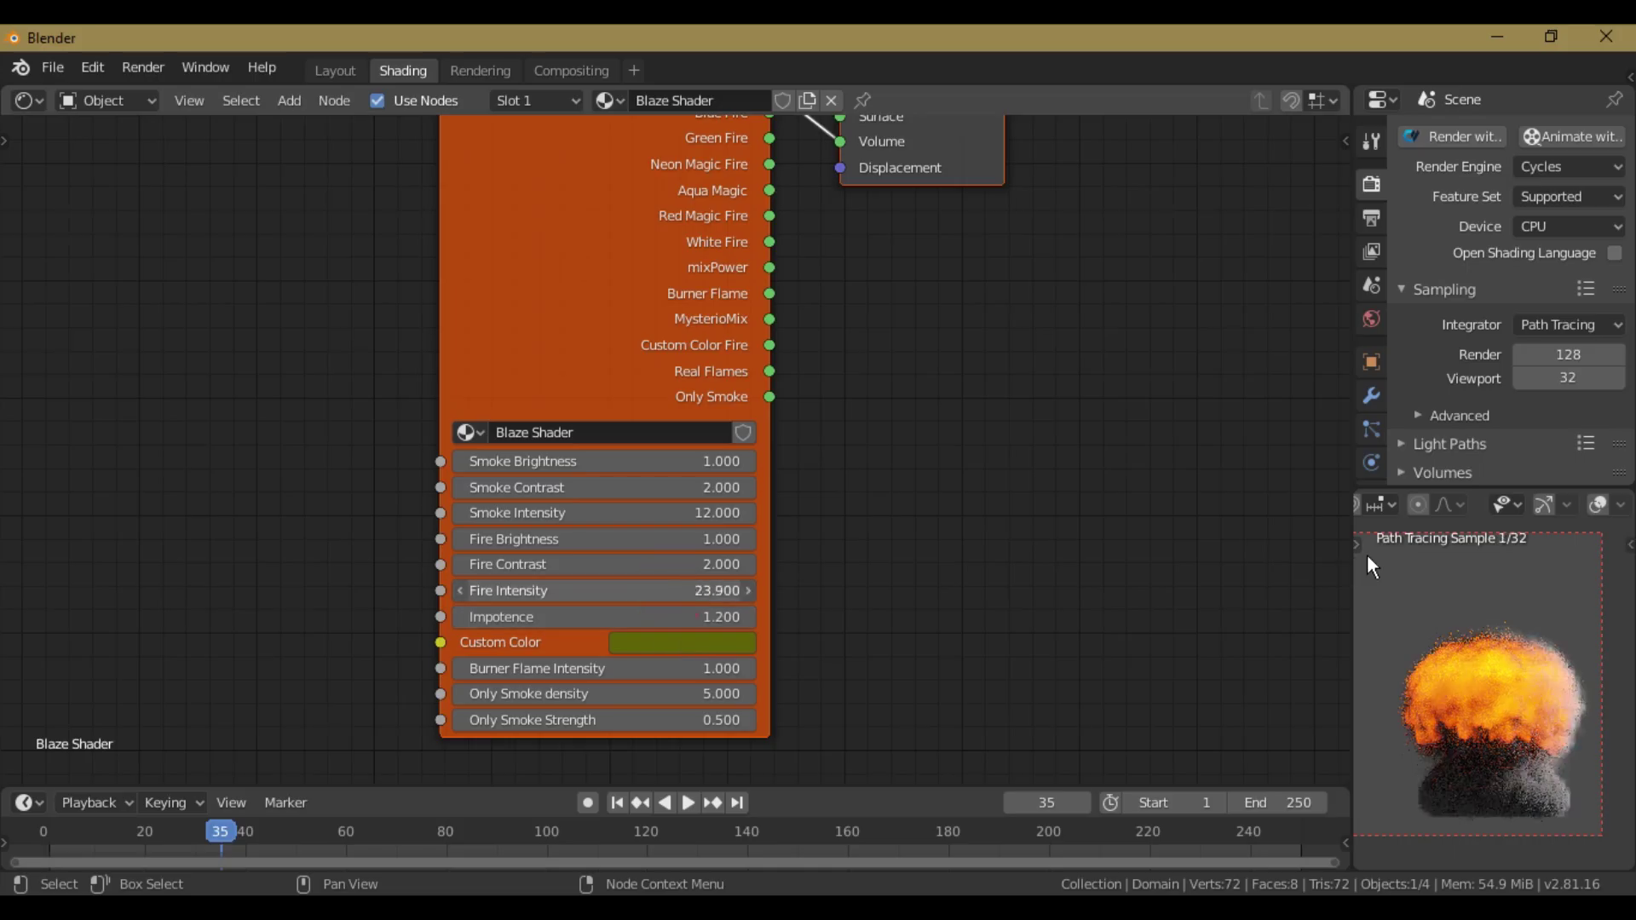
# Step: Try Fire Intensity at 20, 0 and 150 before settling on 60
pyautogui.click(720, 590)
pyautogui.write('20')
pyautogui.press('Return')
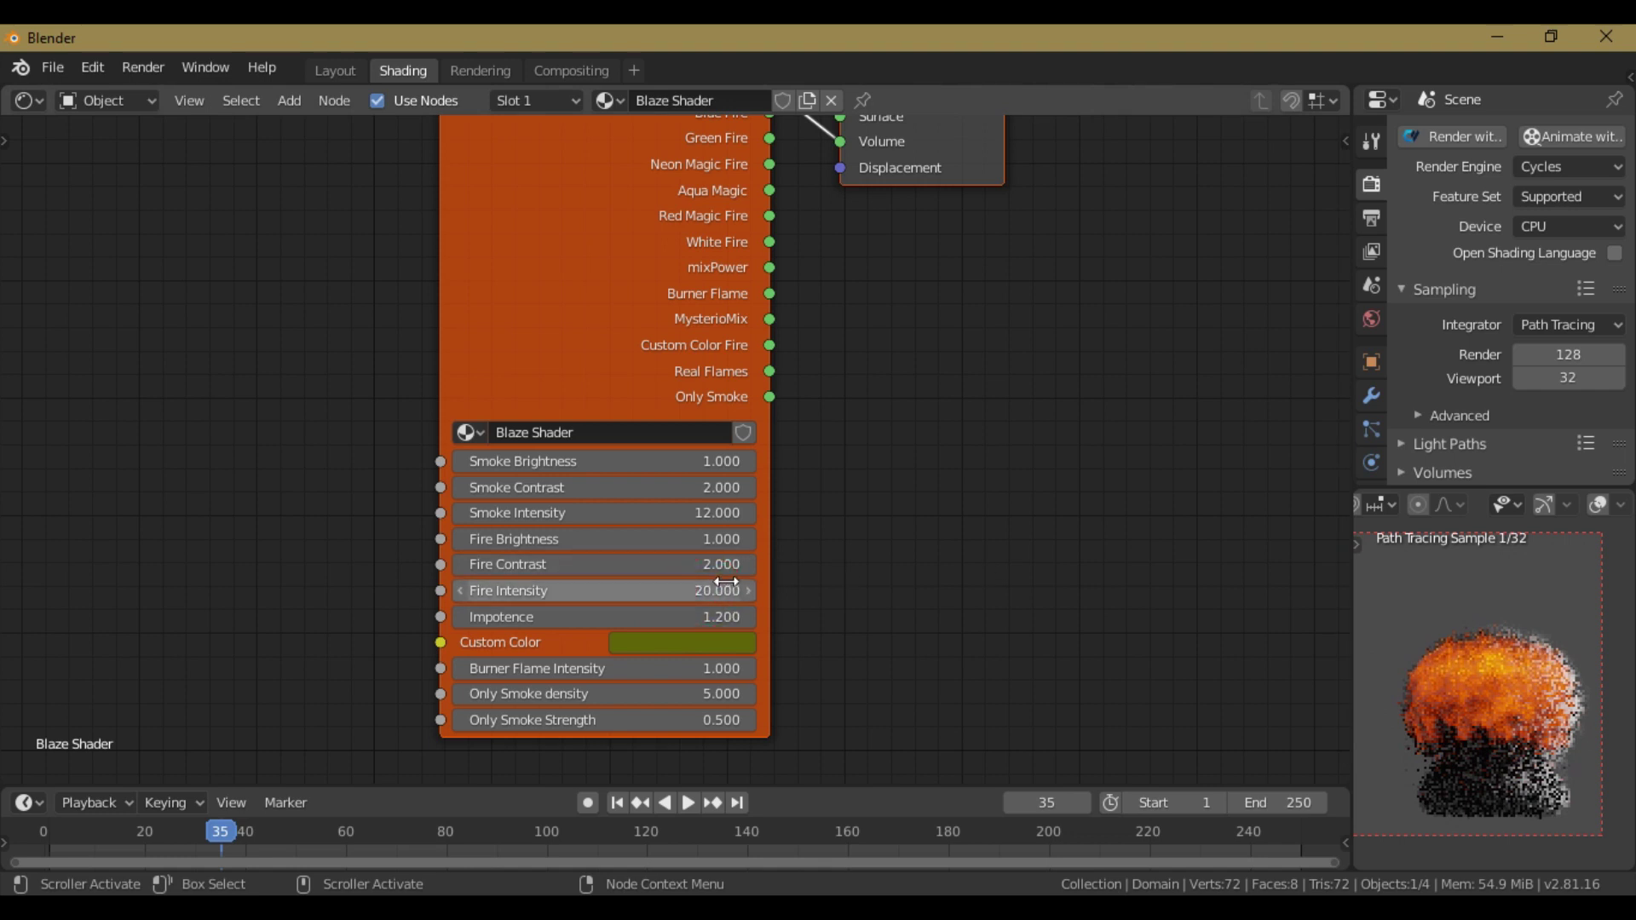
pyautogui.click(716, 584)
pyautogui.write('0')
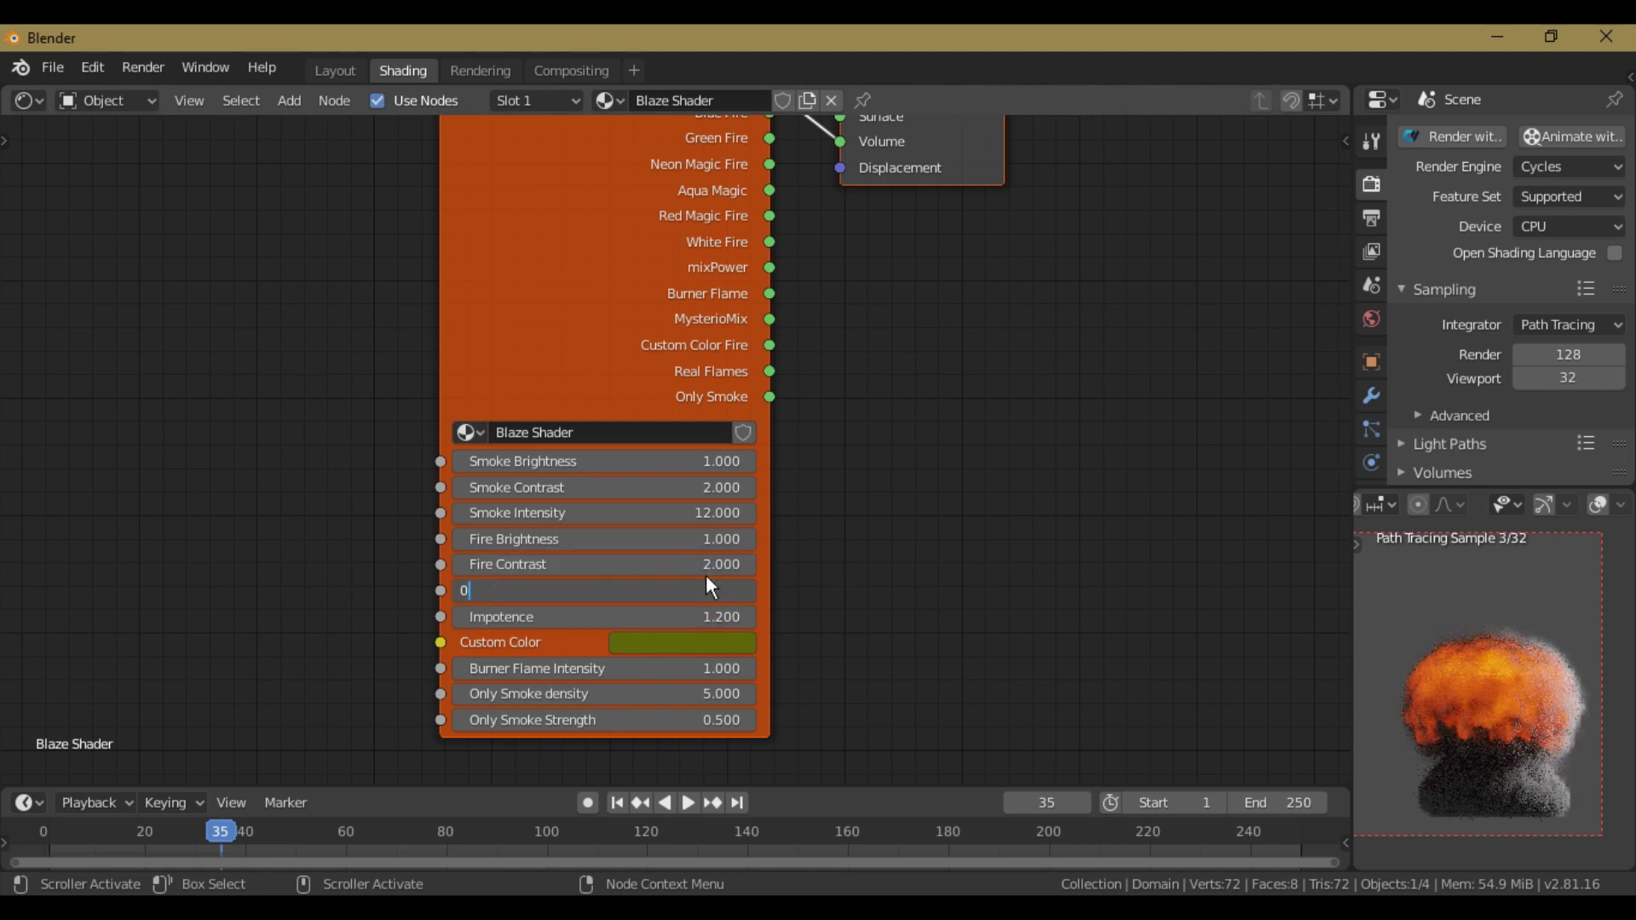
pyautogui.press('Return')
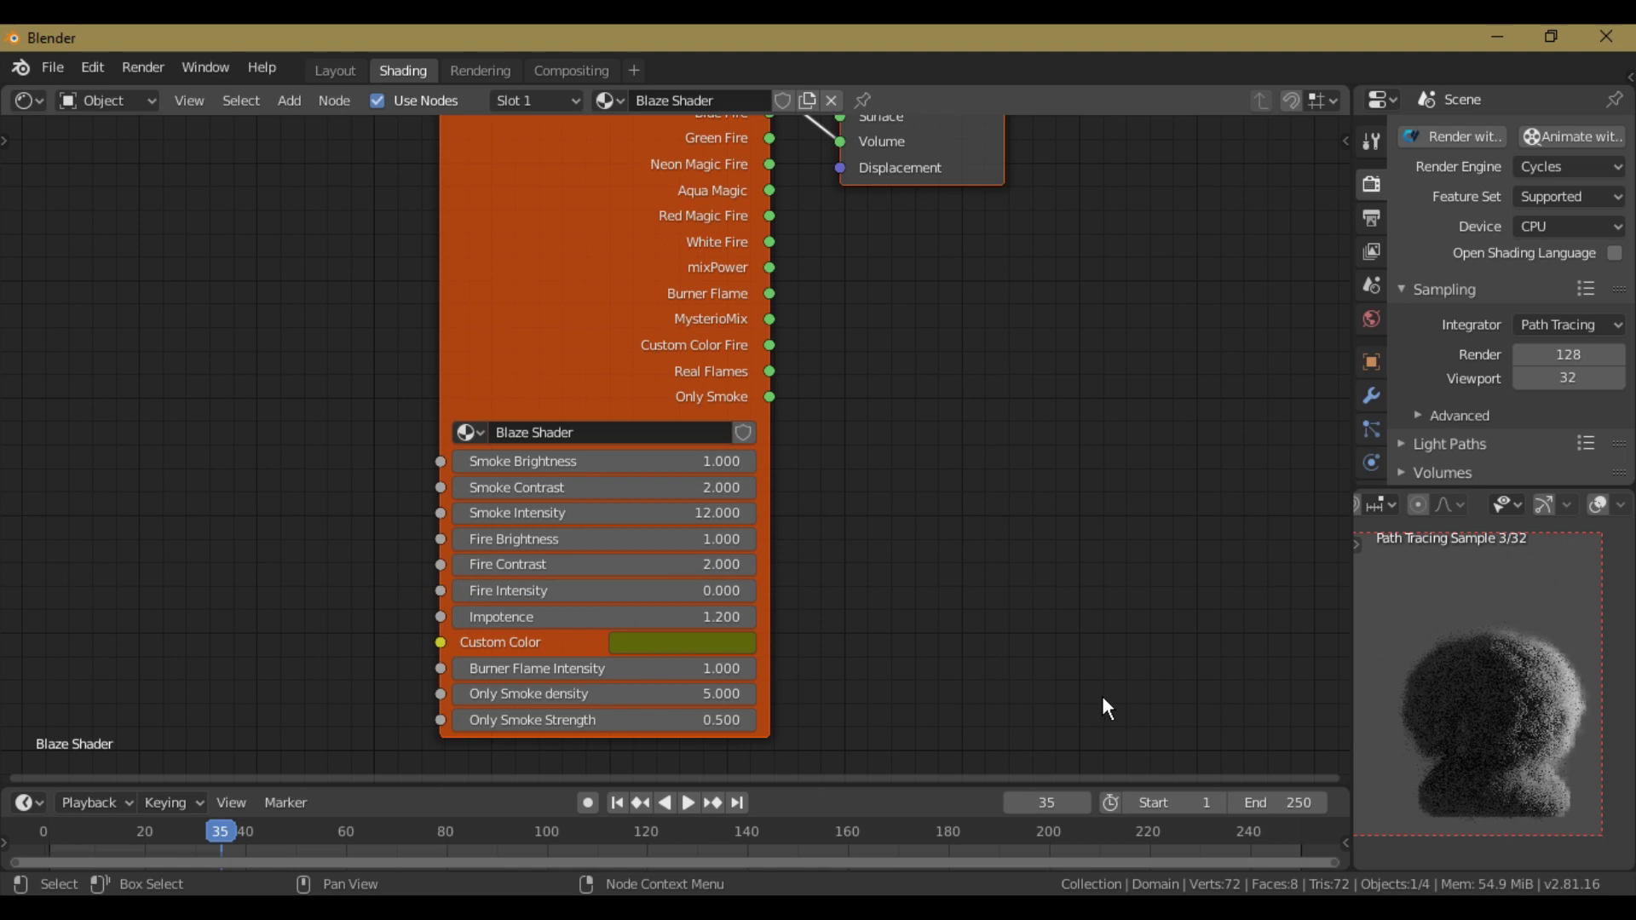
pyautogui.moveTo(626, 590); pyautogui.dragTo(648, 591)
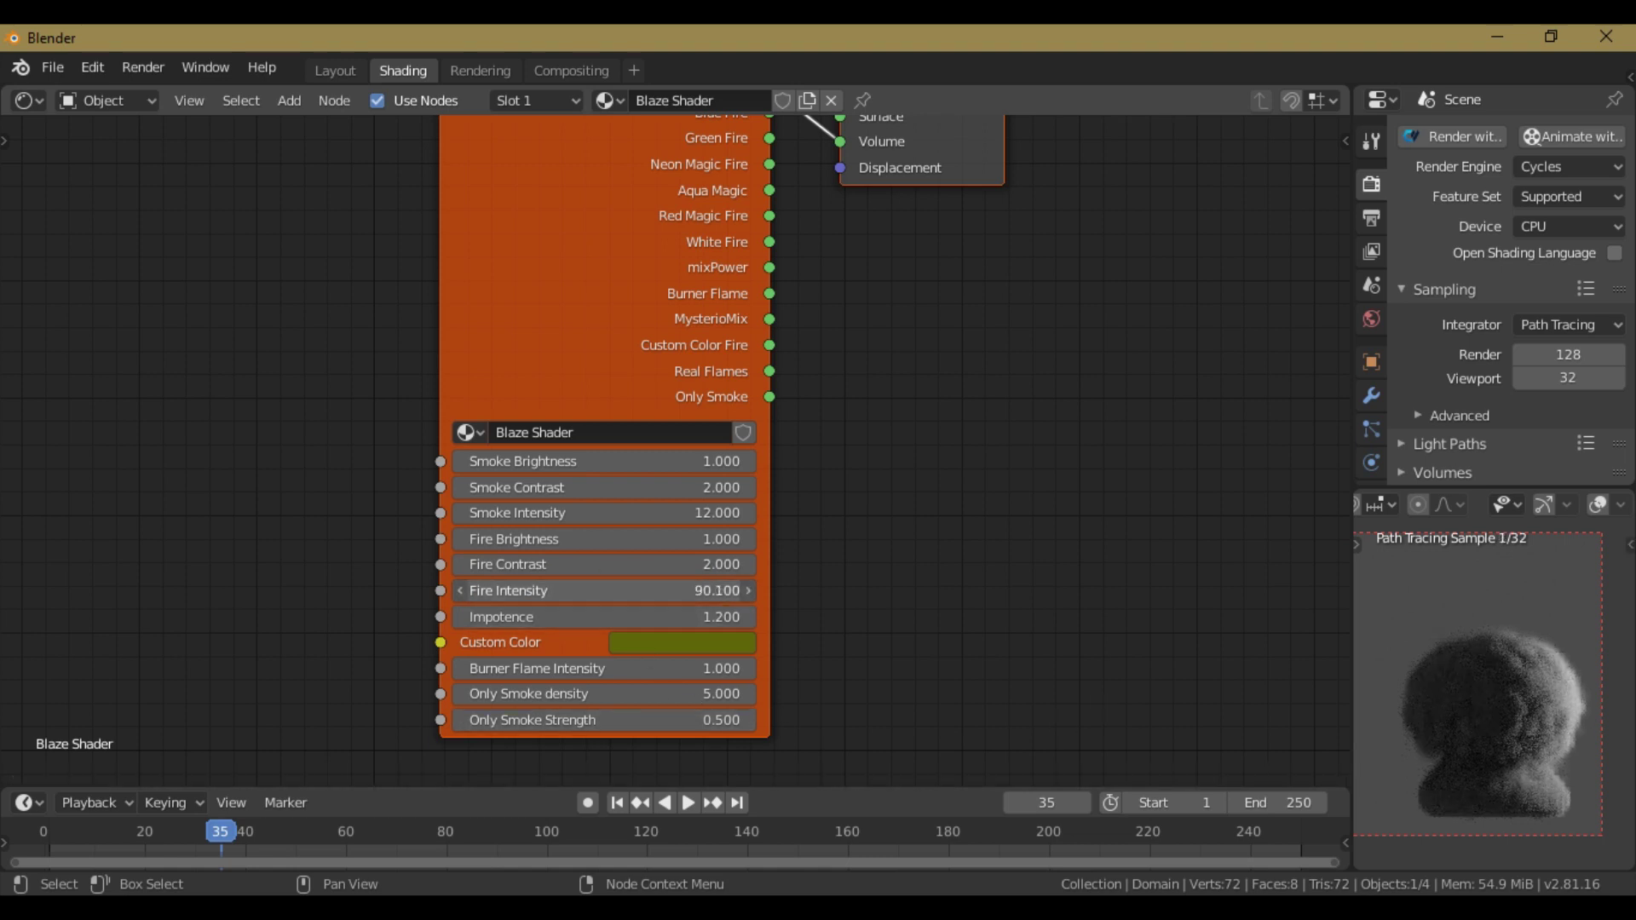
pyautogui.click(613, 591)
pyautogui.write('150')
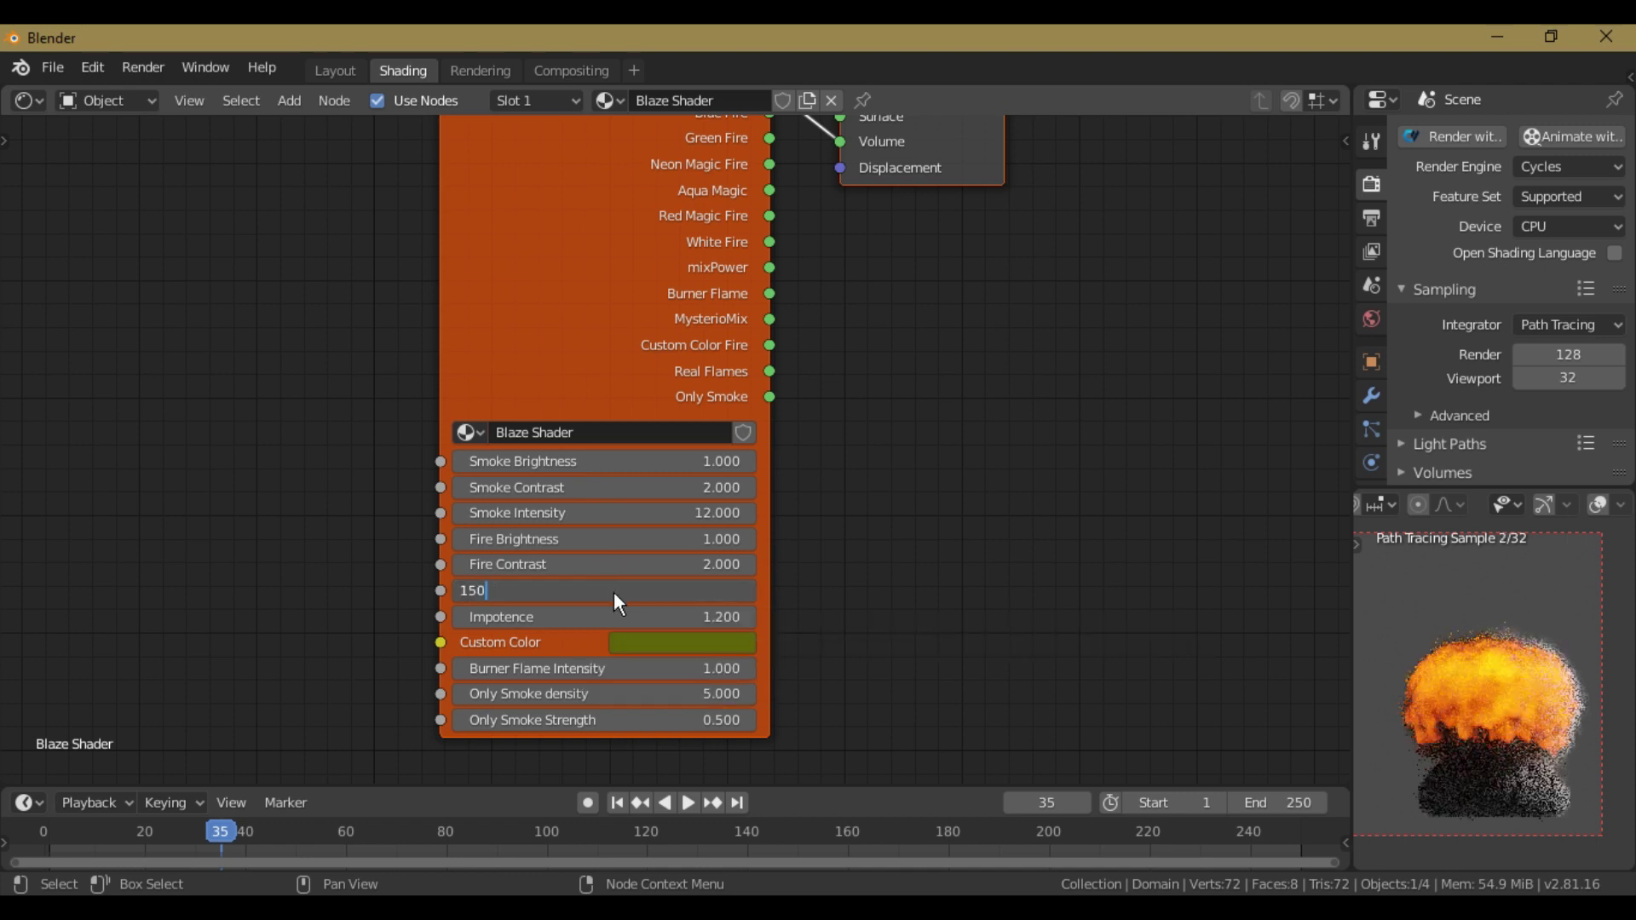
pyautogui.press('Return')
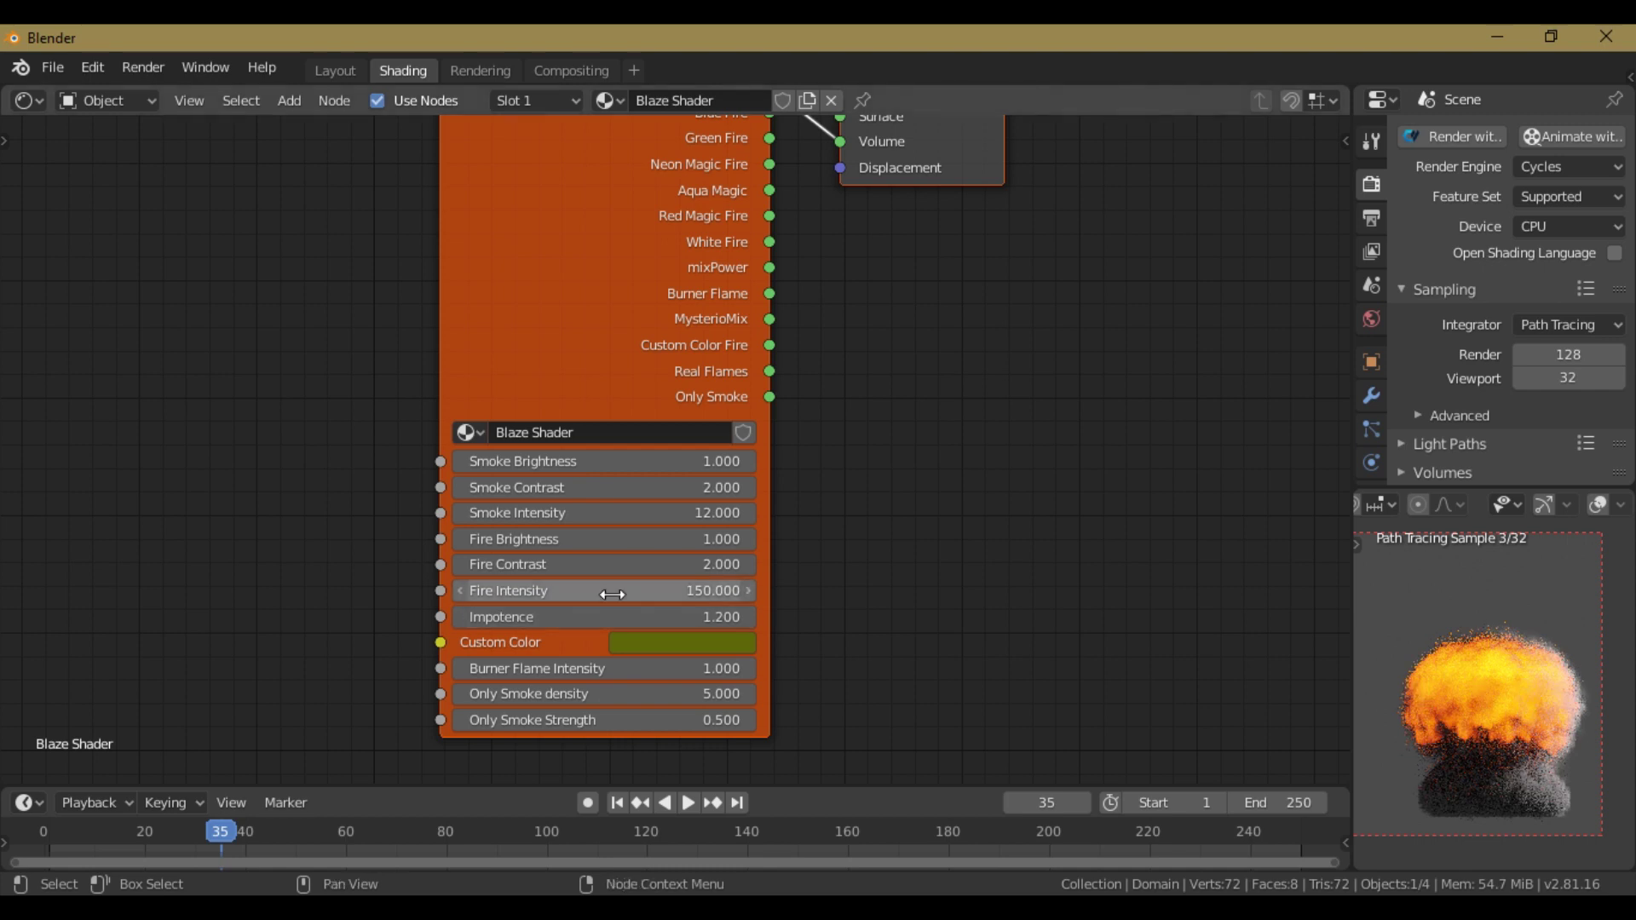
pyautogui.click(611, 592)
pyautogui.write('60')
pyautogui.press('Return')
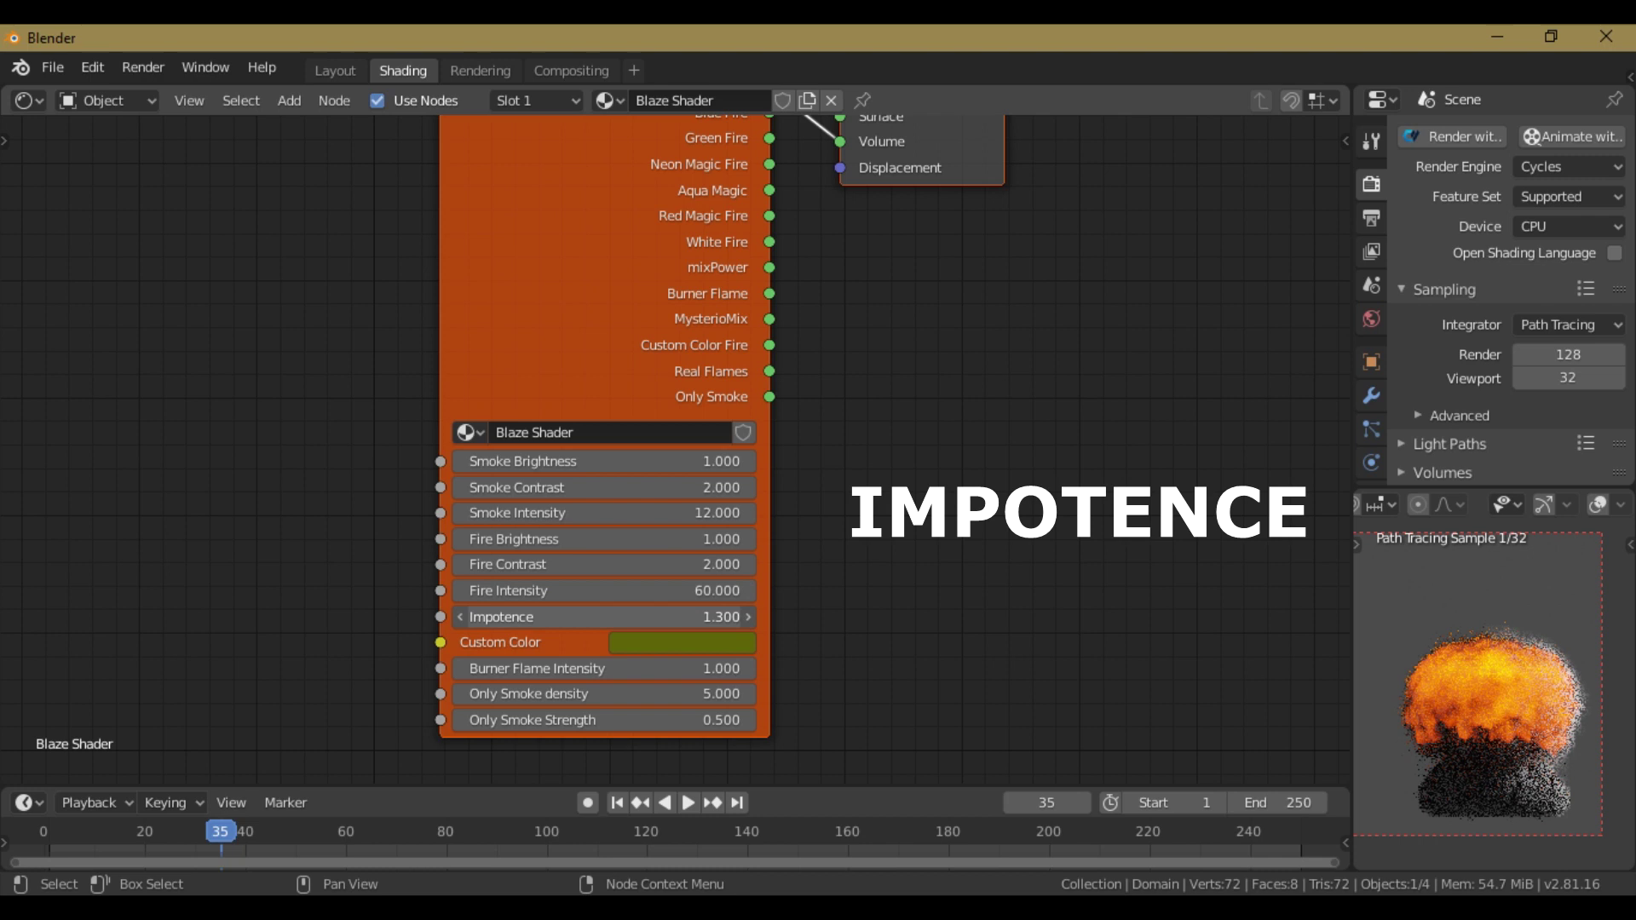
# Step: Set Impotence to 2, step it down to 1.9, then settle on 1.2
pyautogui.click(601, 617)
pyautogui.write('2')
pyautogui.press('Return')
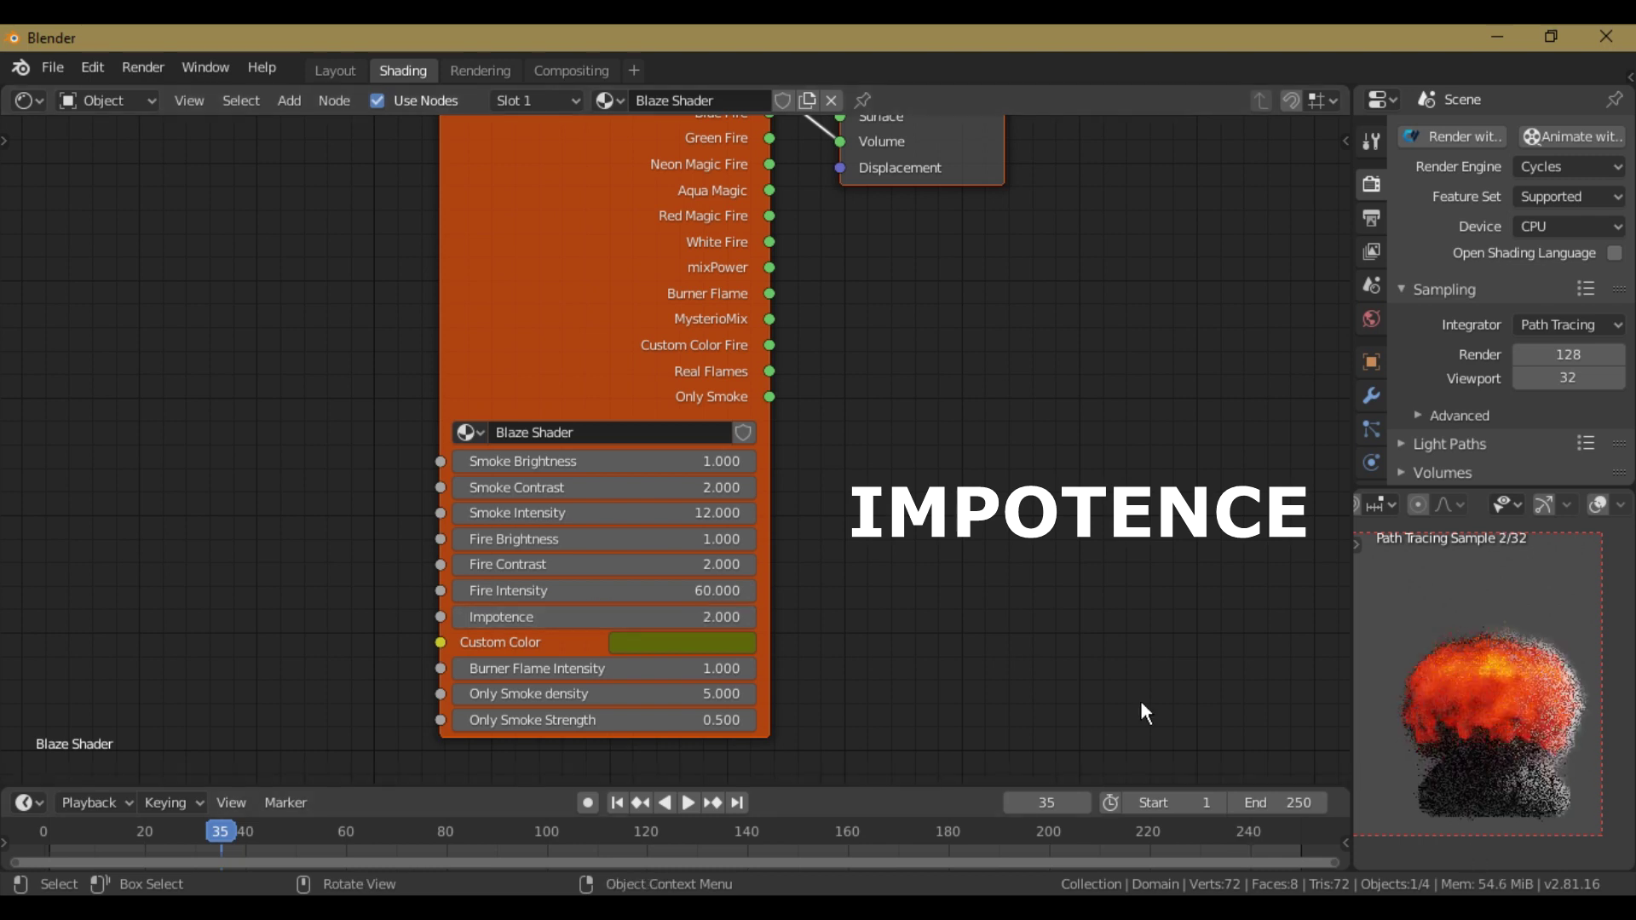
pyautogui.click(460, 617)
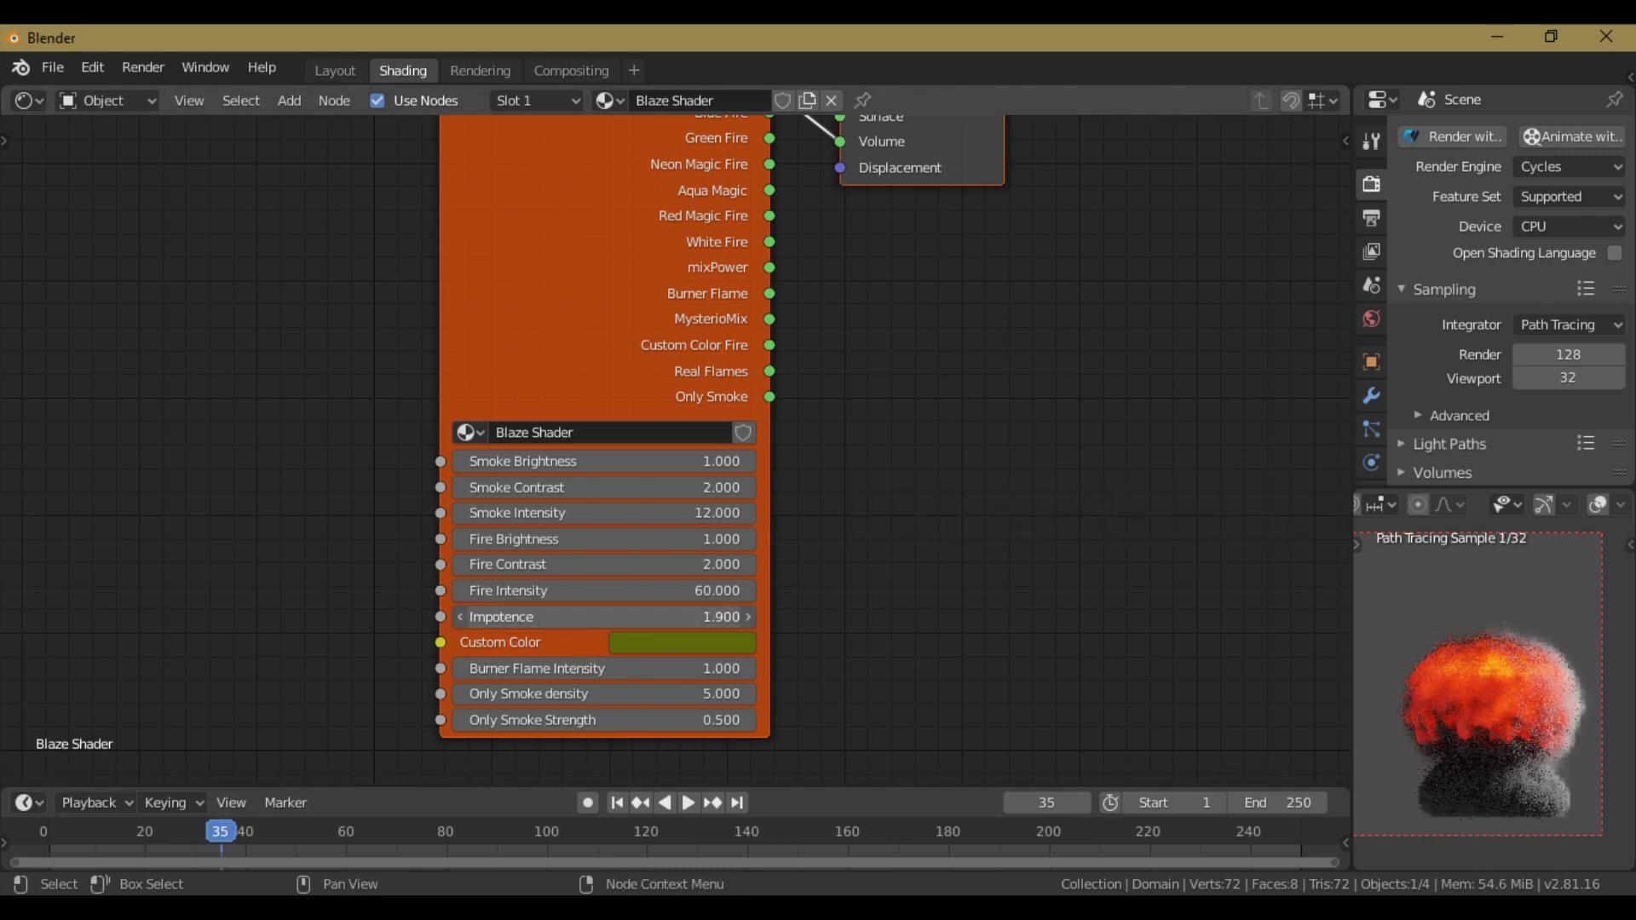
pyautogui.click(601, 617)
pyautogui.write('1.2')
pyautogui.press('Return')
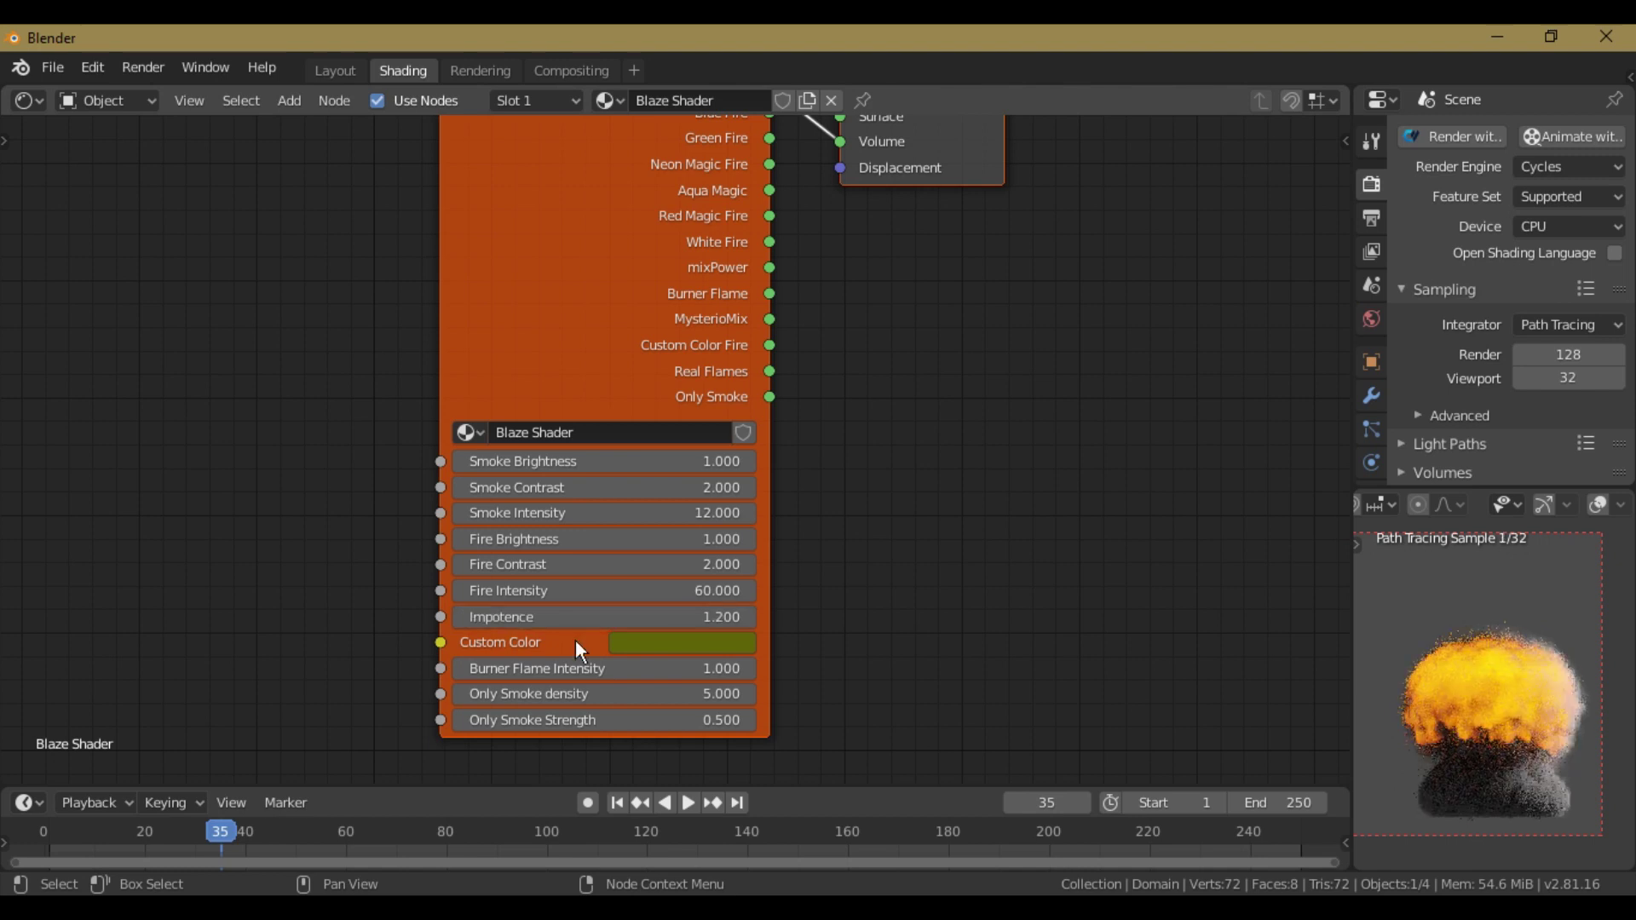
# Step: Rearrange the shader nodes and connect the Burner Flame output to the Volume input
pyautogui.keyDown('shift'); pyautogui.scroll(2, 731, 243); pyautogui.keyUp('shift')
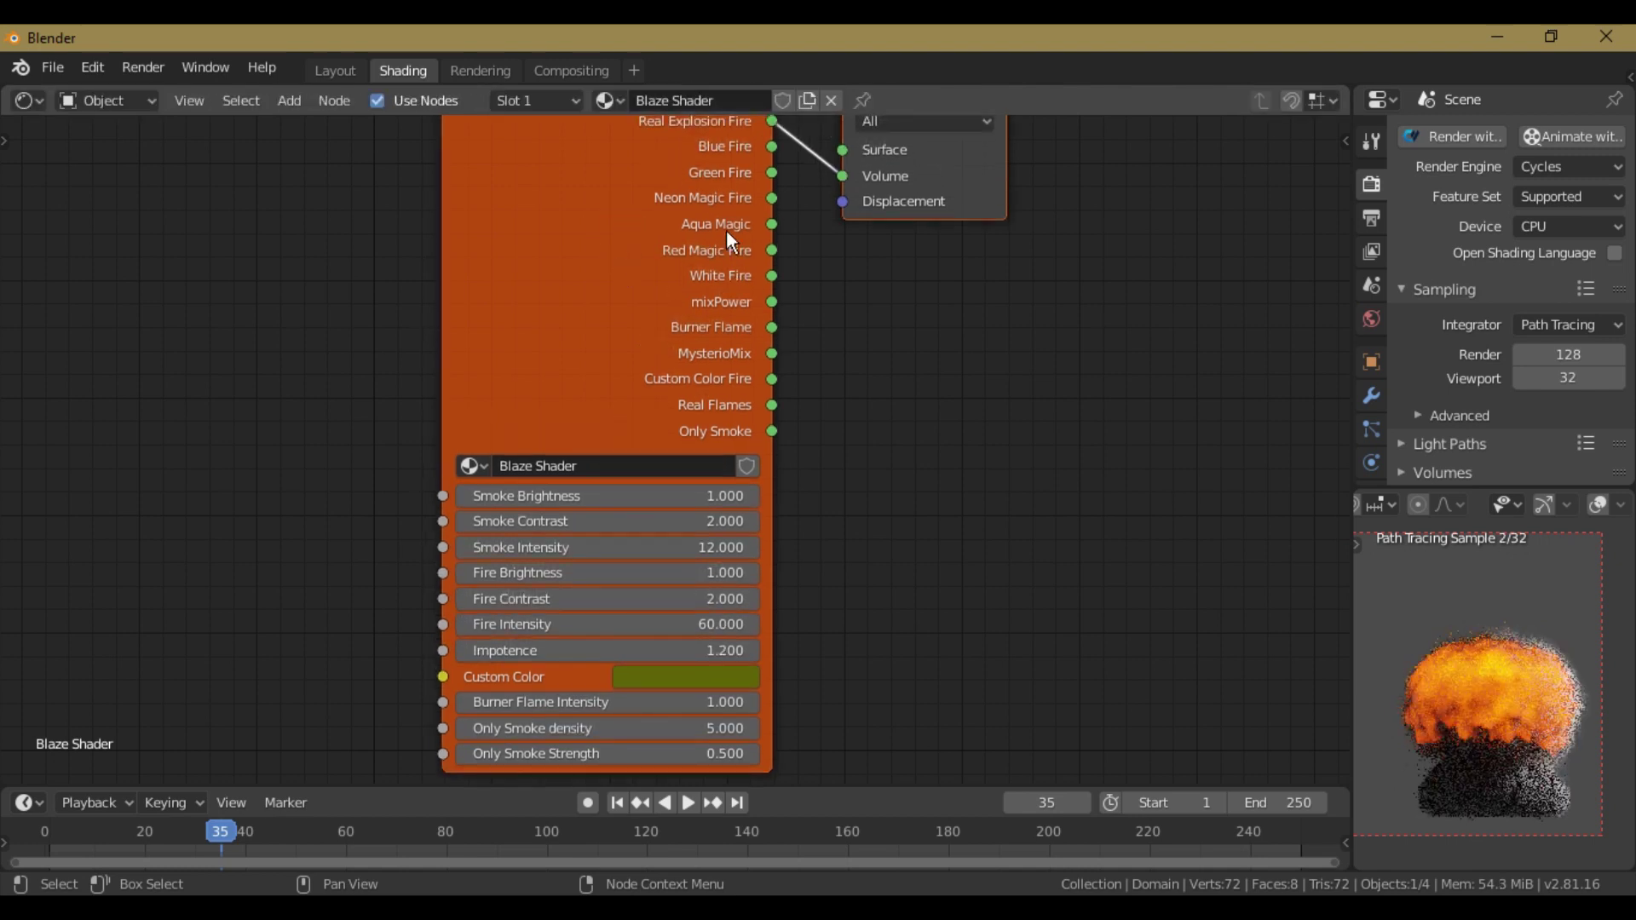
pyautogui.moveTo(512, 170); pyautogui.dragTo(613, 274)
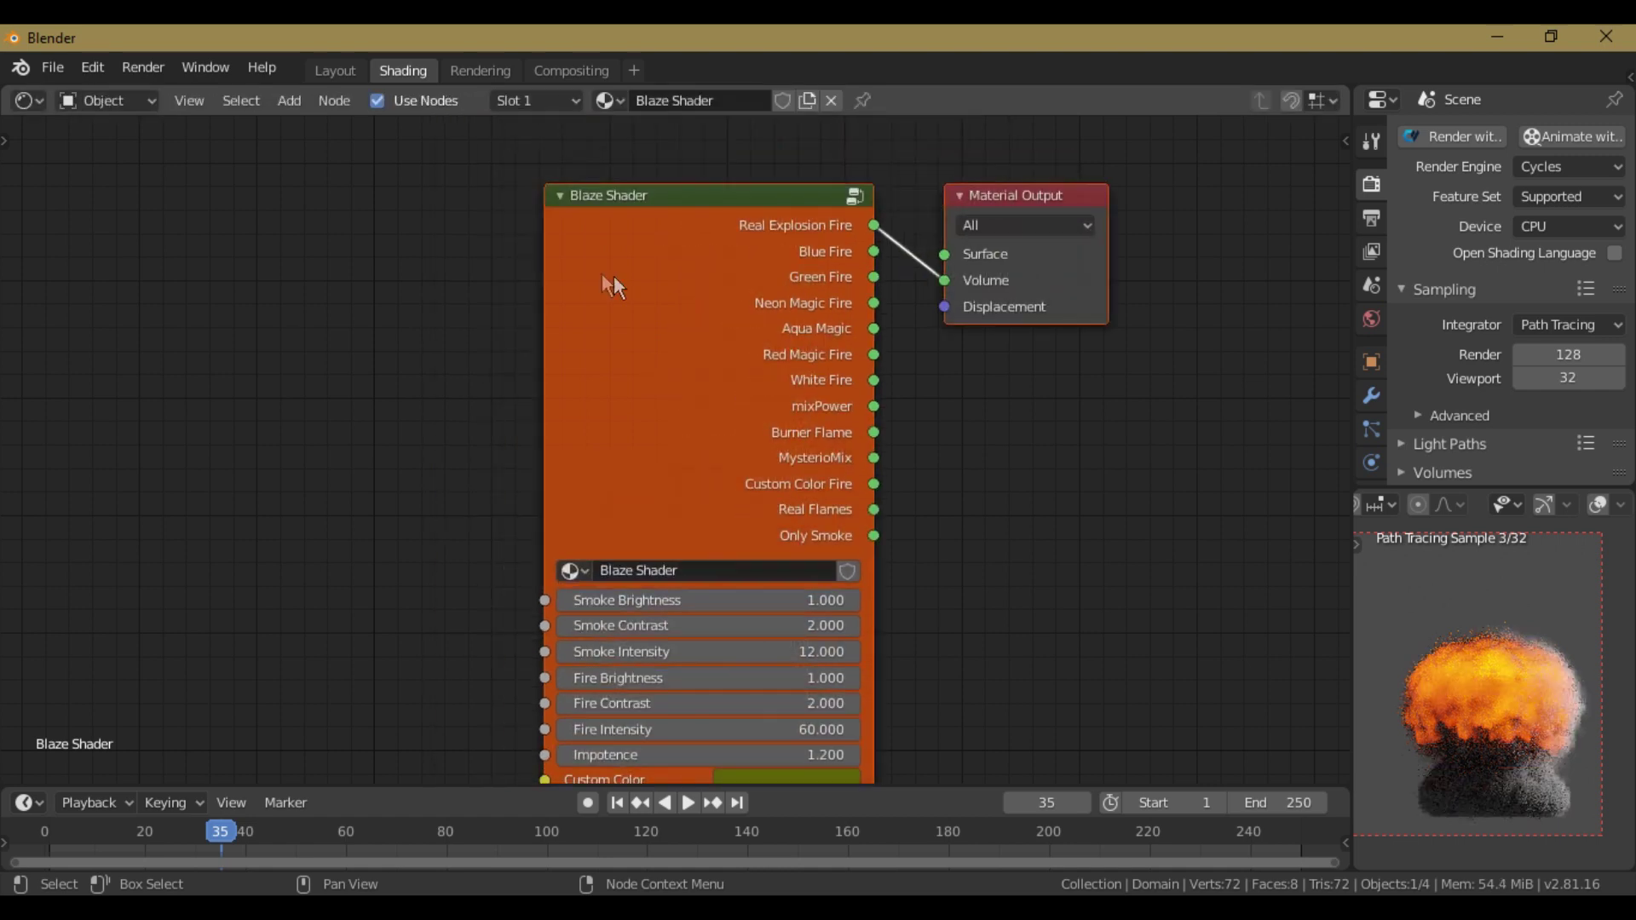
pyautogui.click(332, 209)
pyautogui.moveTo(883, 276); pyautogui.dragTo(946, 280)
pyautogui.moveTo(588, 317); pyautogui.dragTo(583, 301)
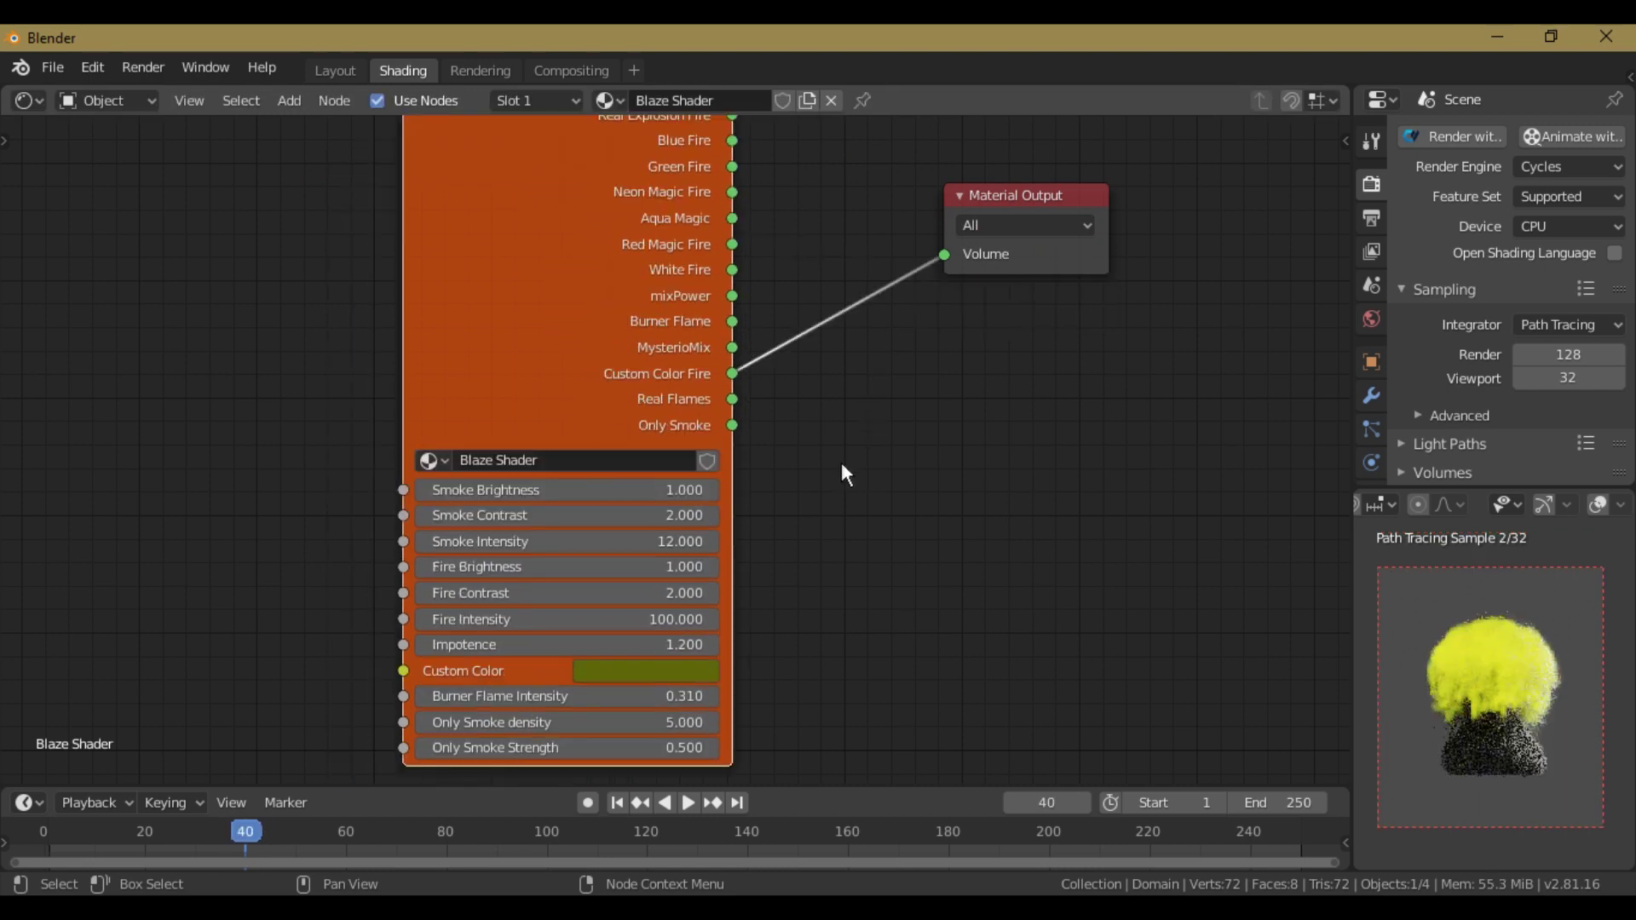
pyautogui.moveTo(732, 398); pyautogui.dragTo(909, 274)
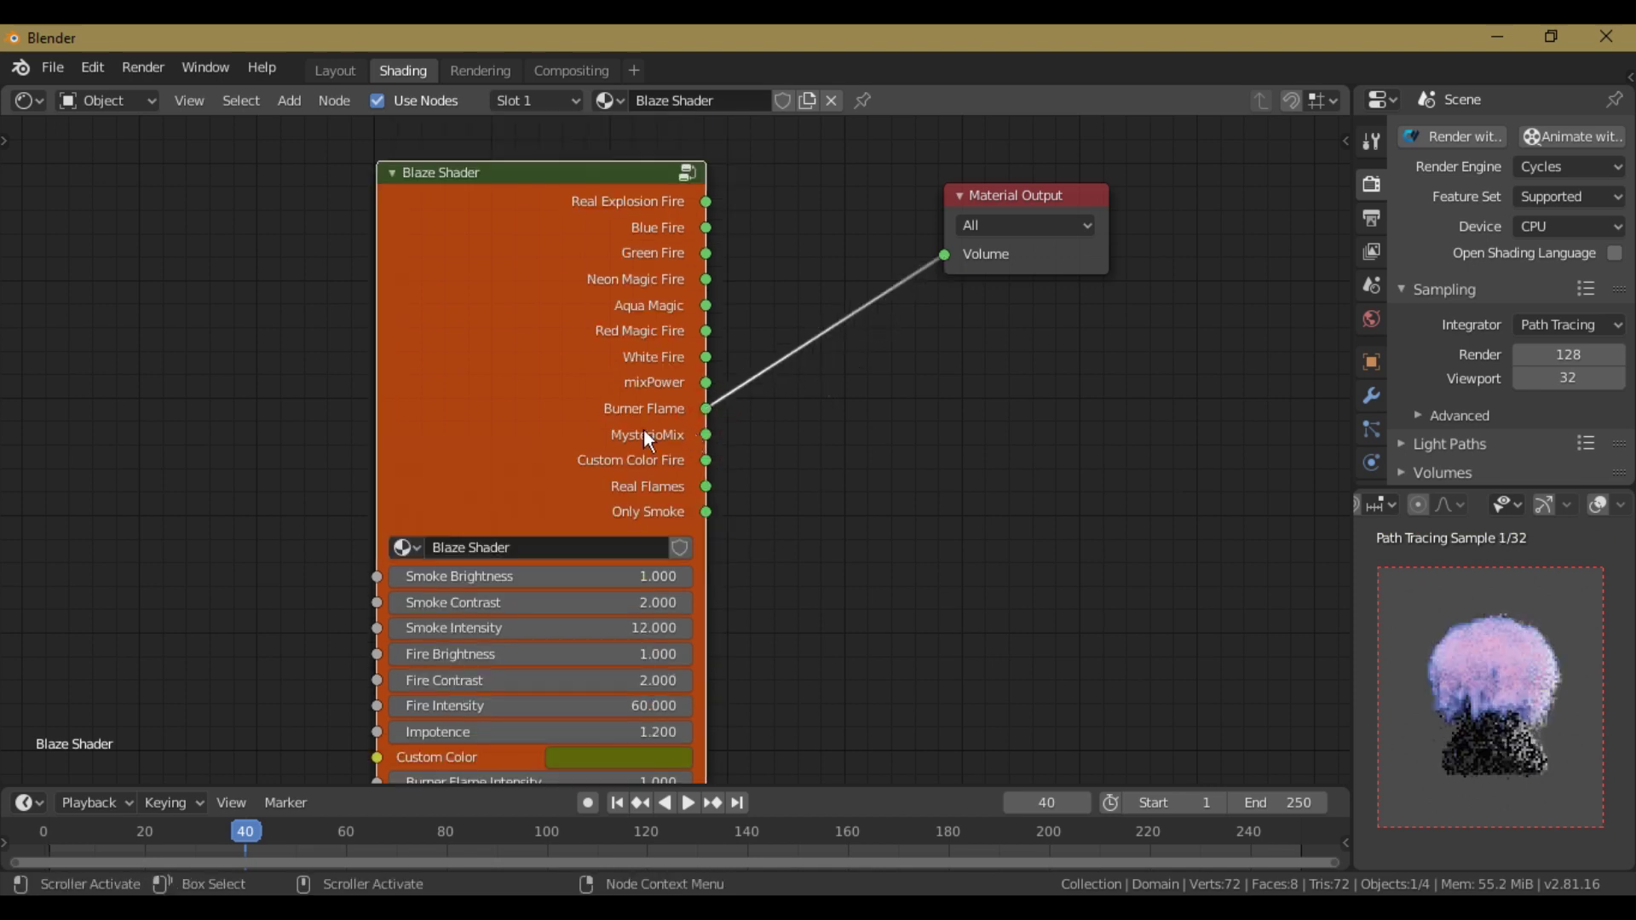
pyautogui.moveTo(648, 439); pyautogui.dragTo(653, 413)
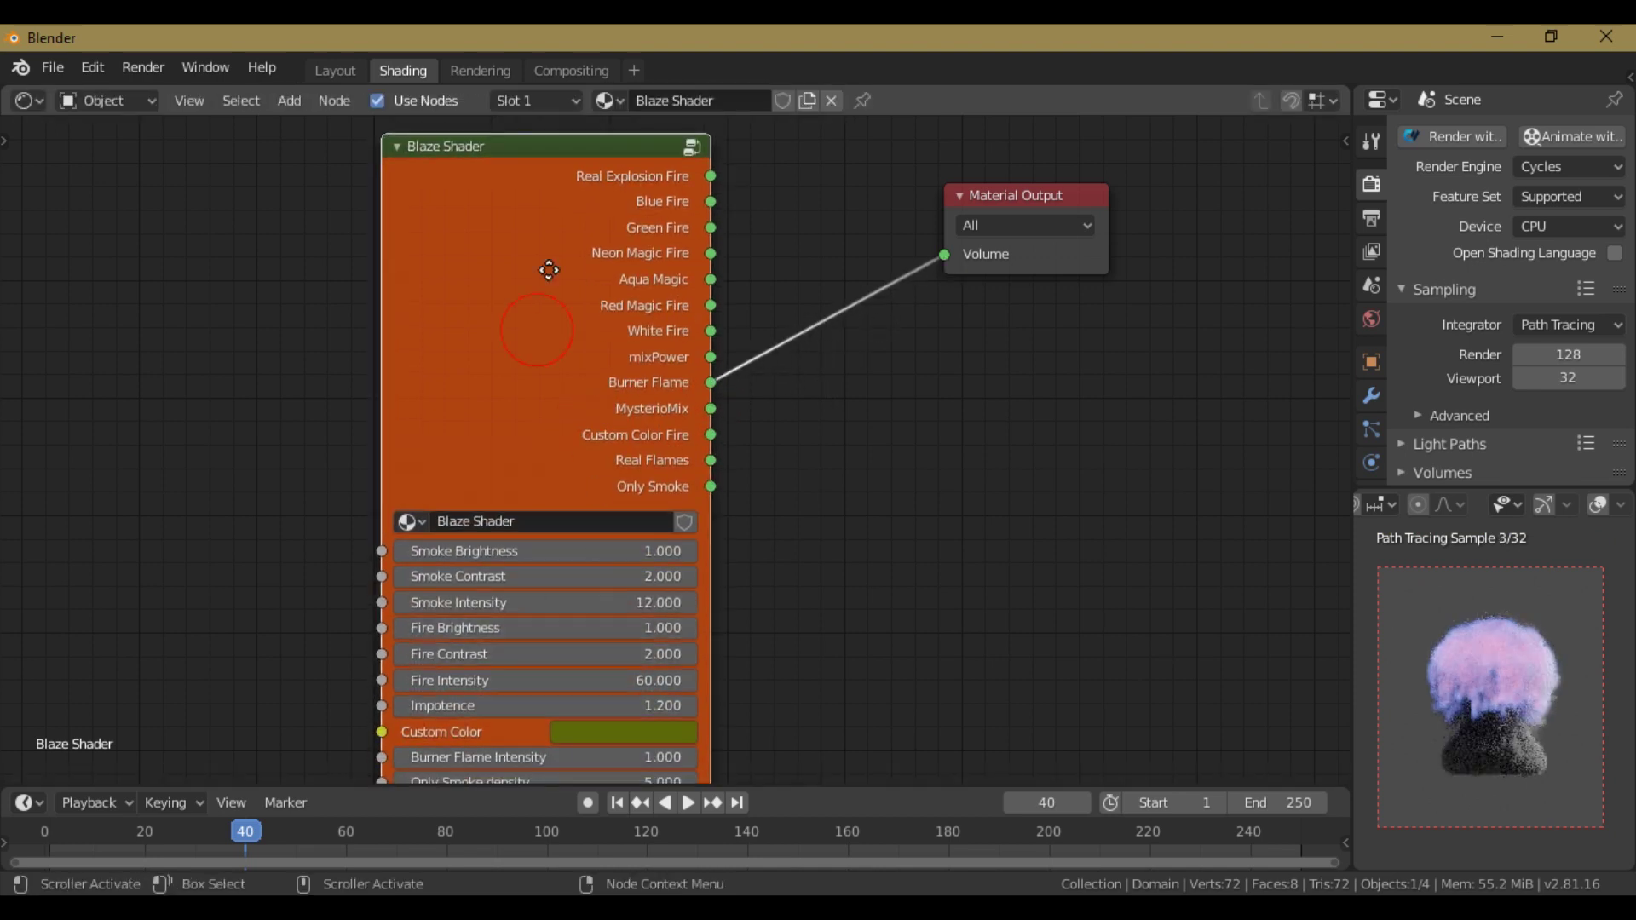
pyautogui.moveTo(549, 267); pyautogui.dragTo(563, 220)
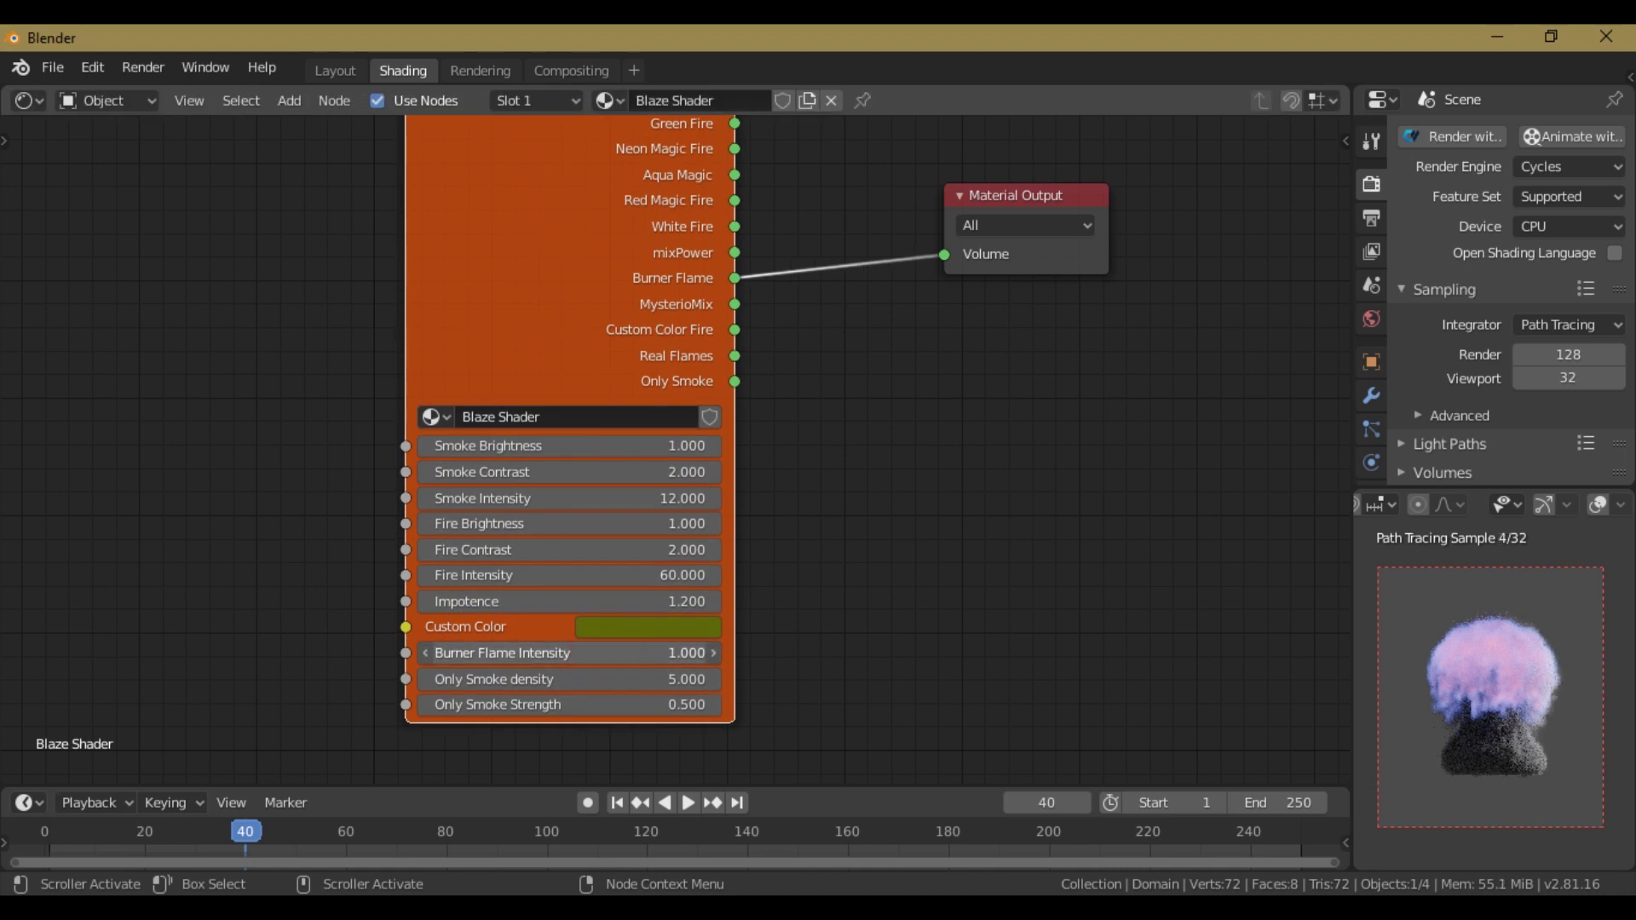
# Step: Lower Burner Flame Intensity to 0.01, then raise it in steps to 0.31
pyautogui.moveTo(692, 653); pyautogui.dragTo(613, 650)
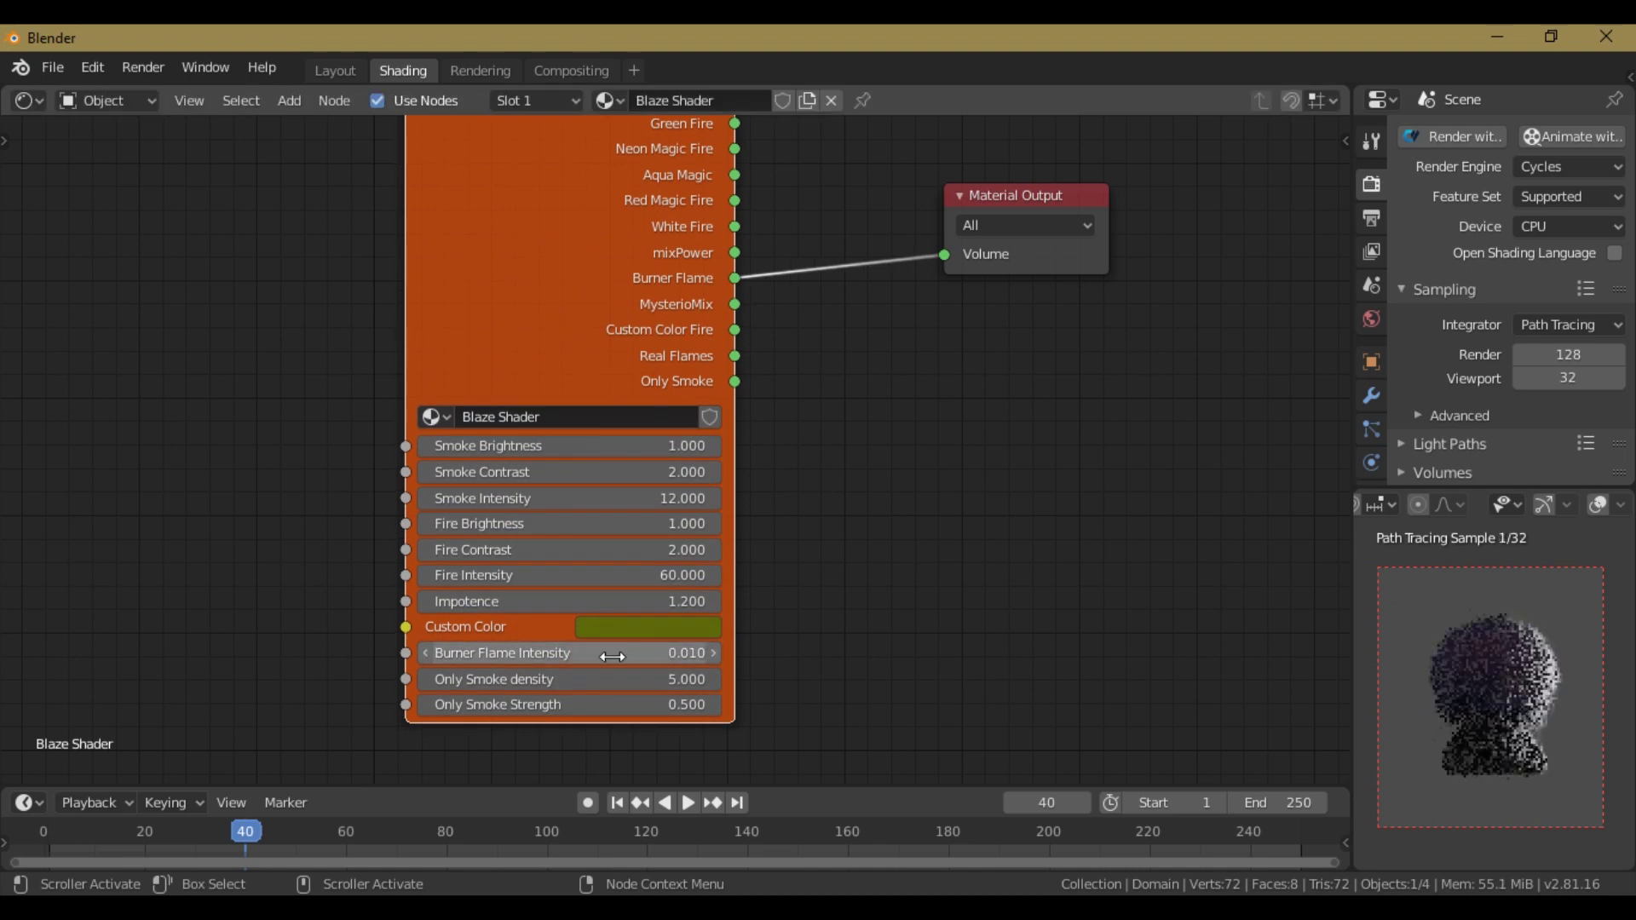
pyautogui.click(713, 654)
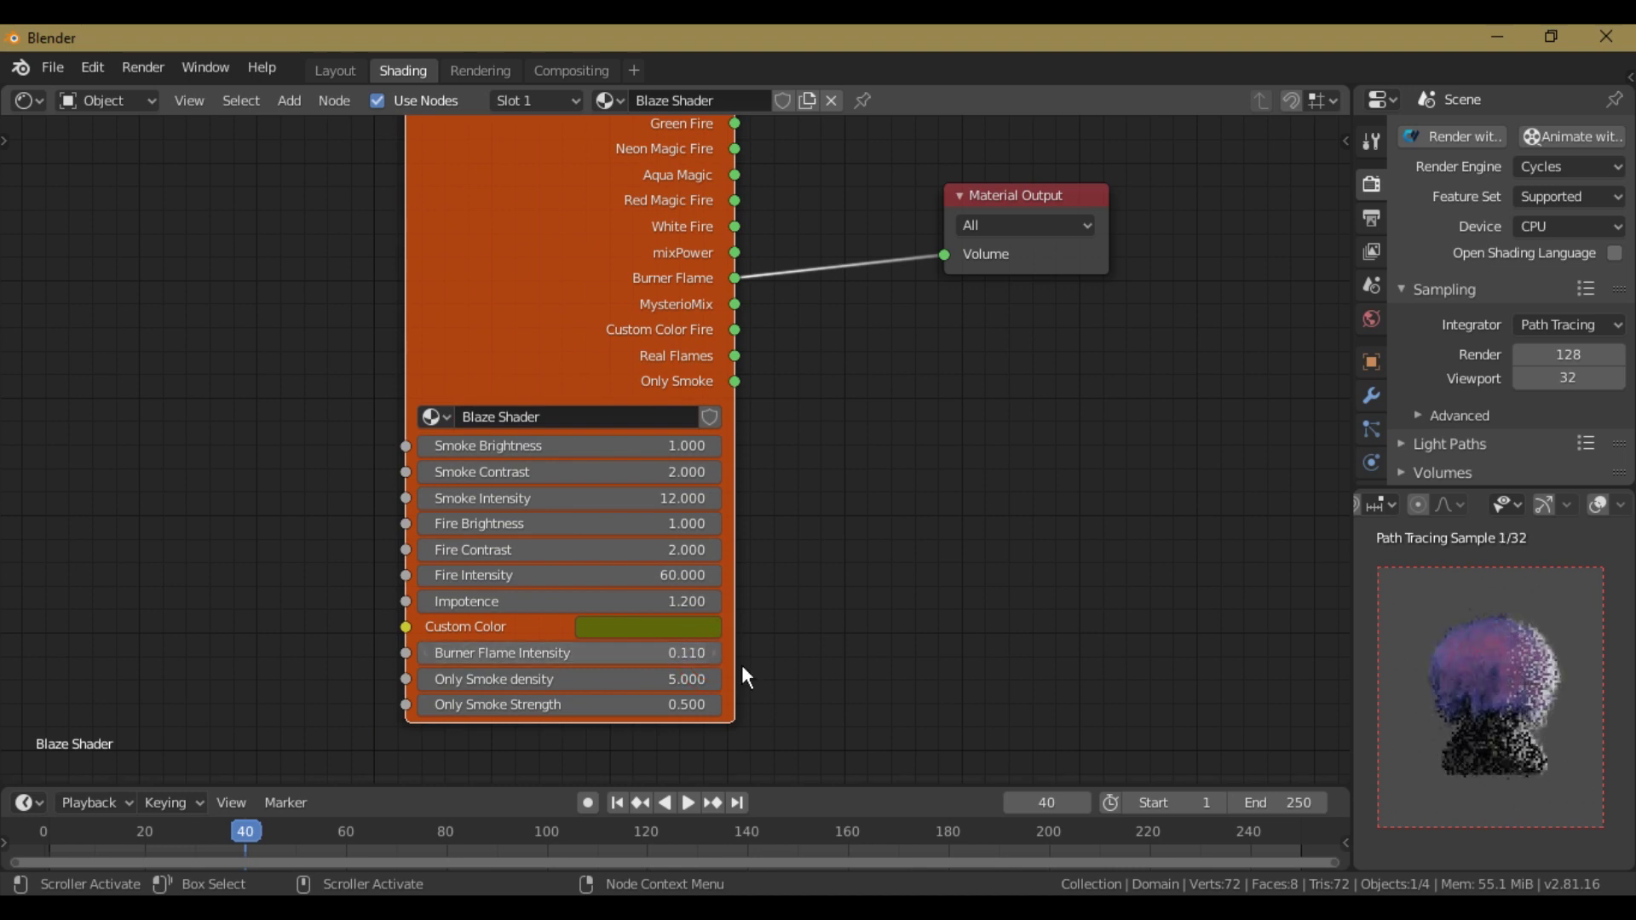
pyautogui.click(717, 653)
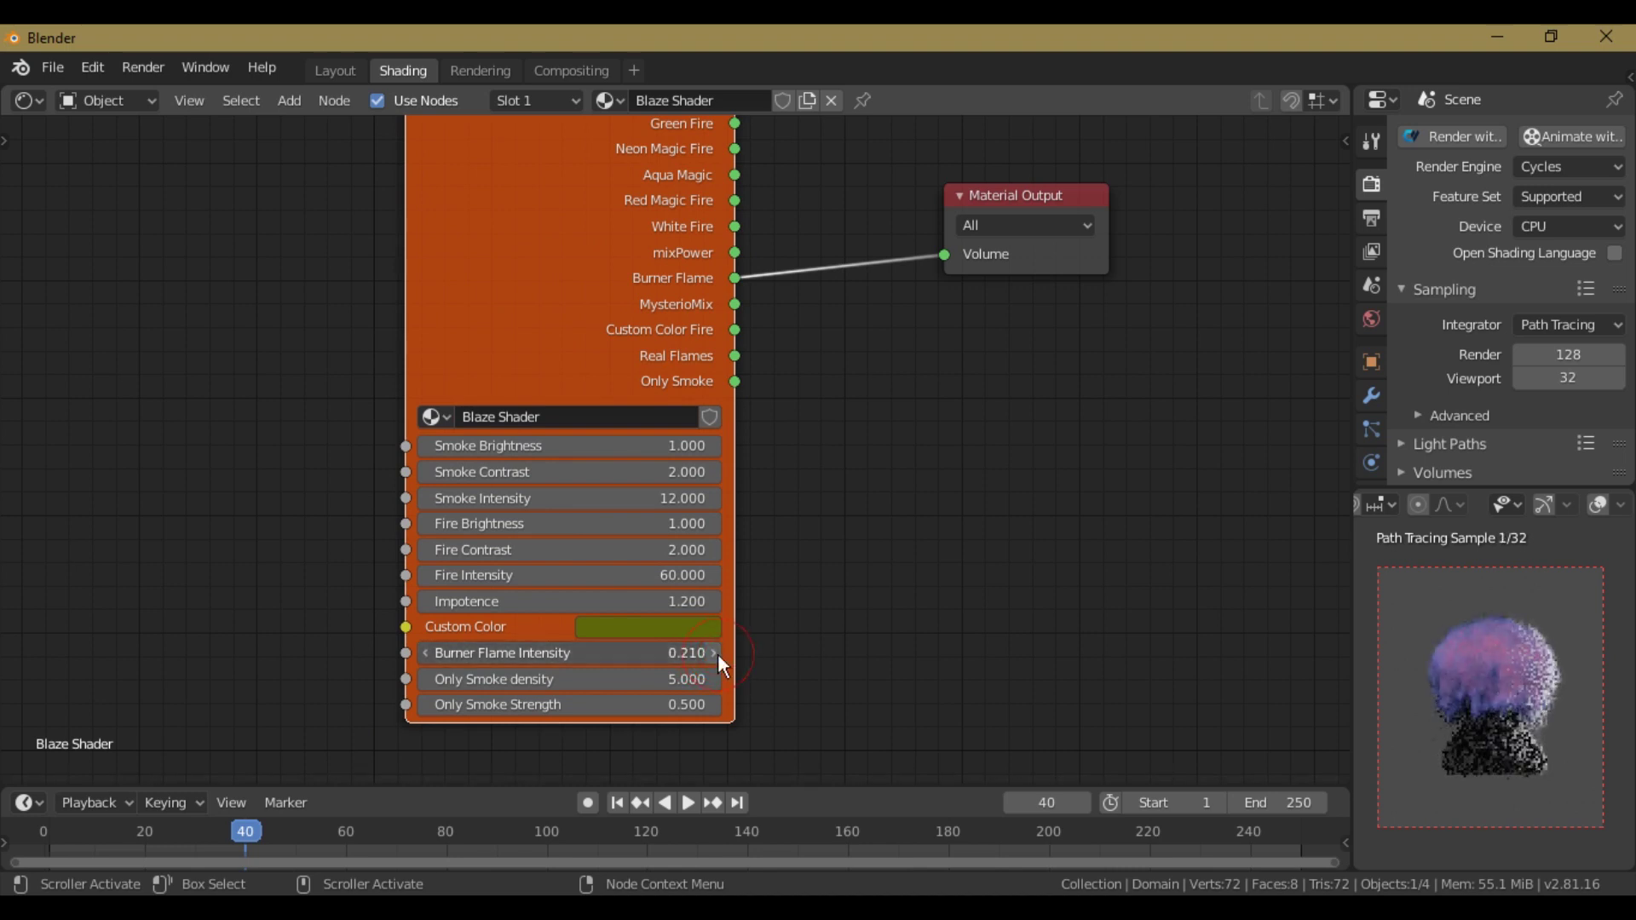
pyautogui.click(718, 653)
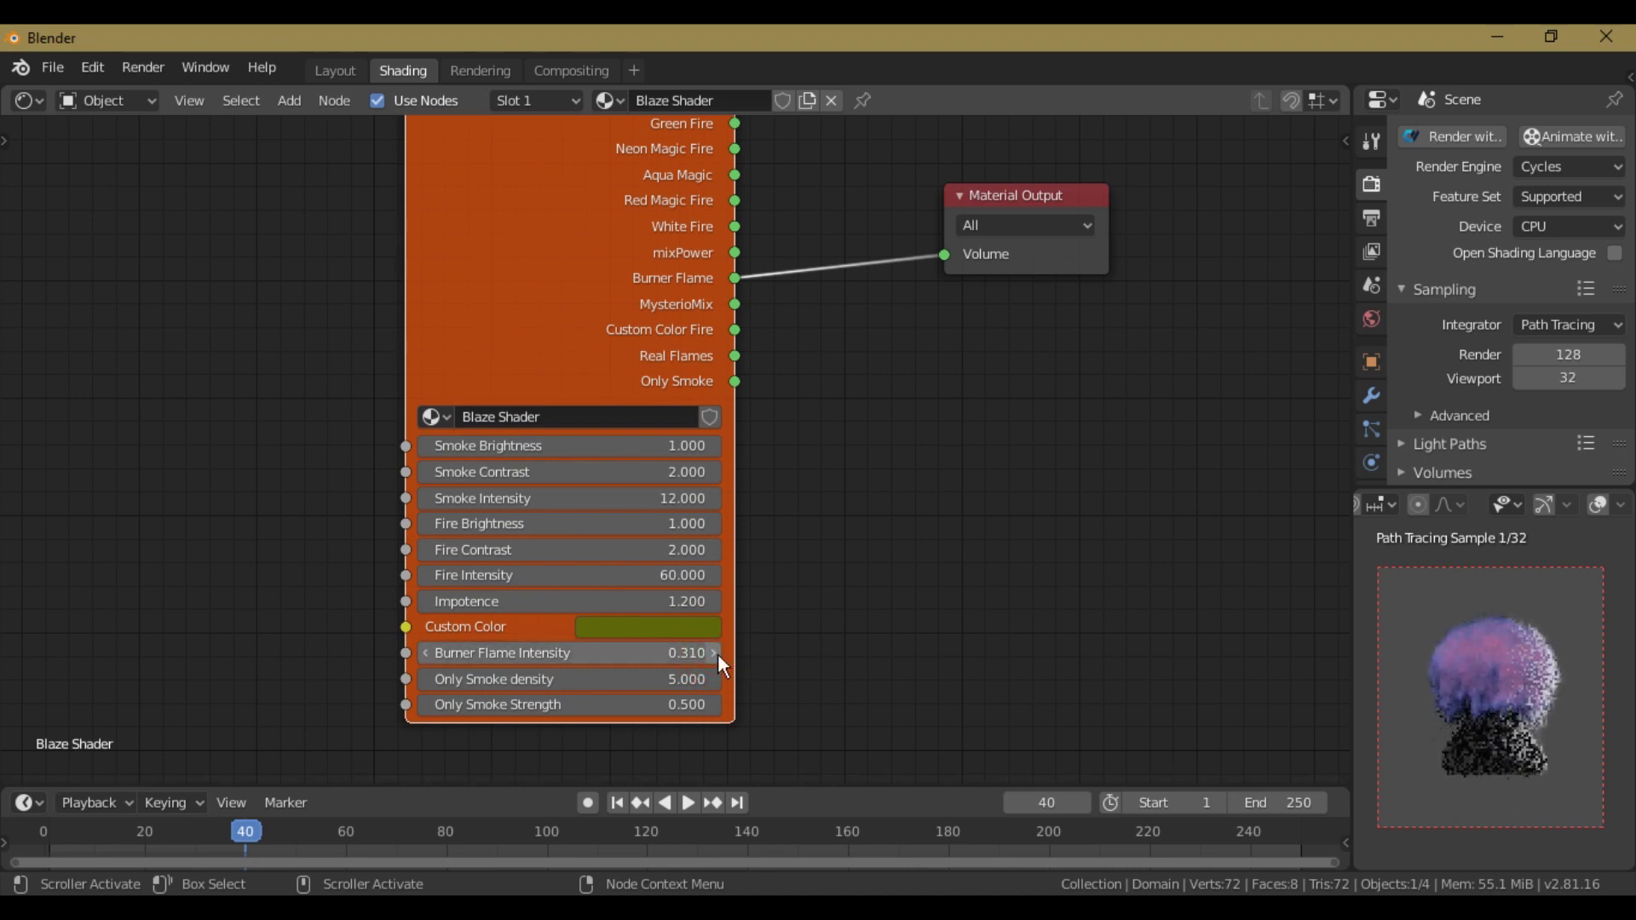
# Step: Set Fire Intensity to 500, then correct it to 100
pyautogui.doubleClick(658, 576)
pyautogui.write('500')
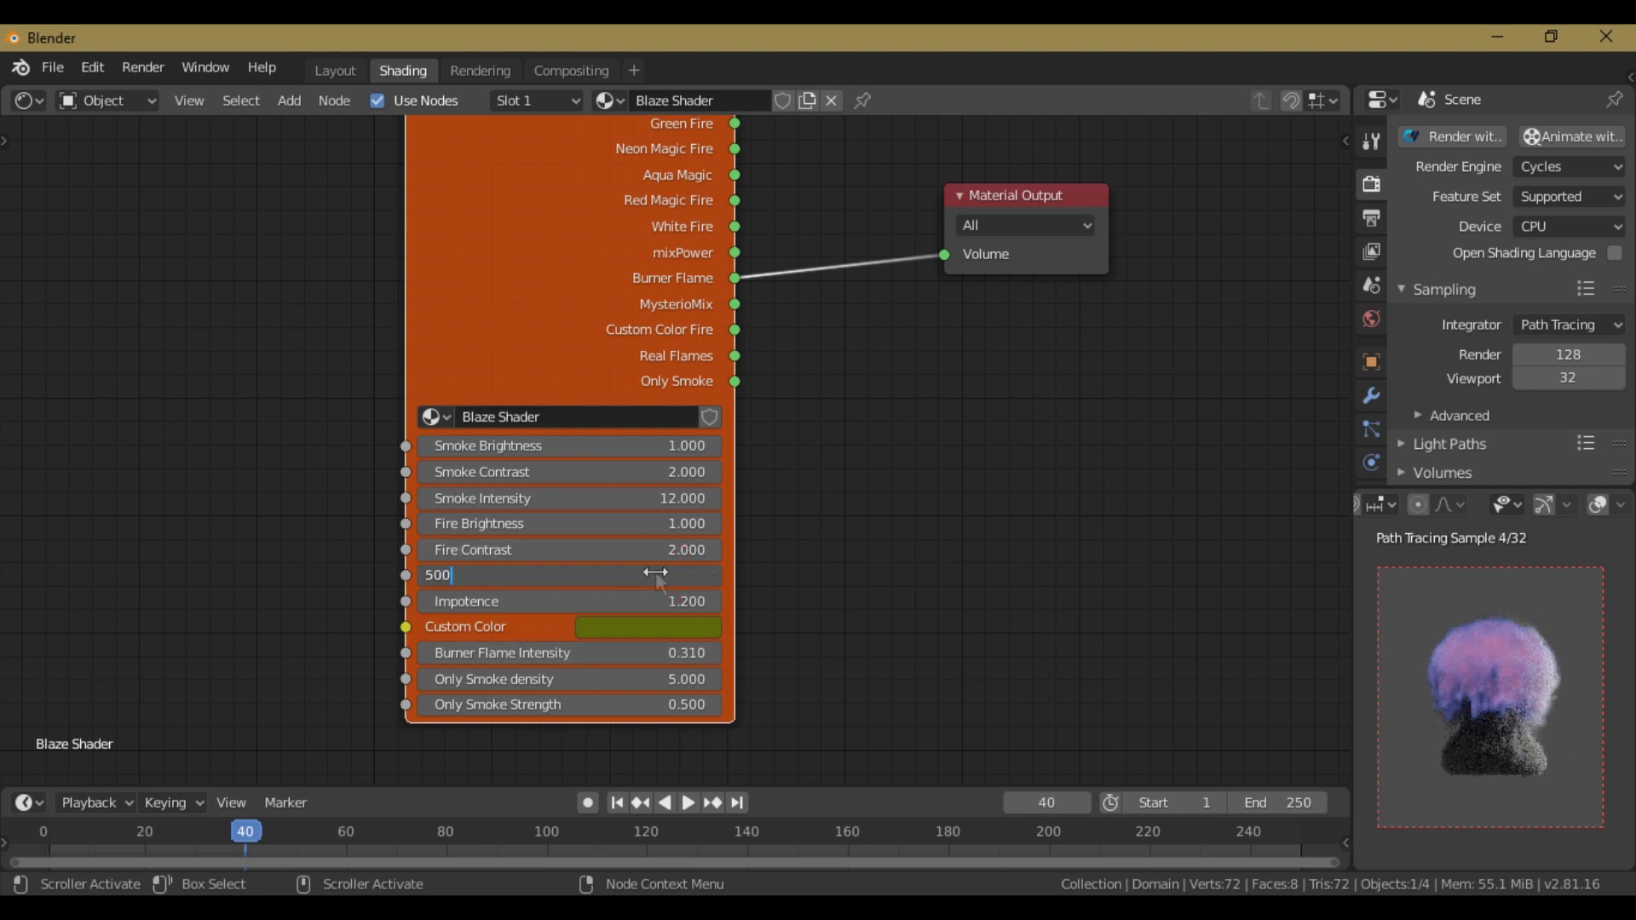
pyautogui.press('Return')
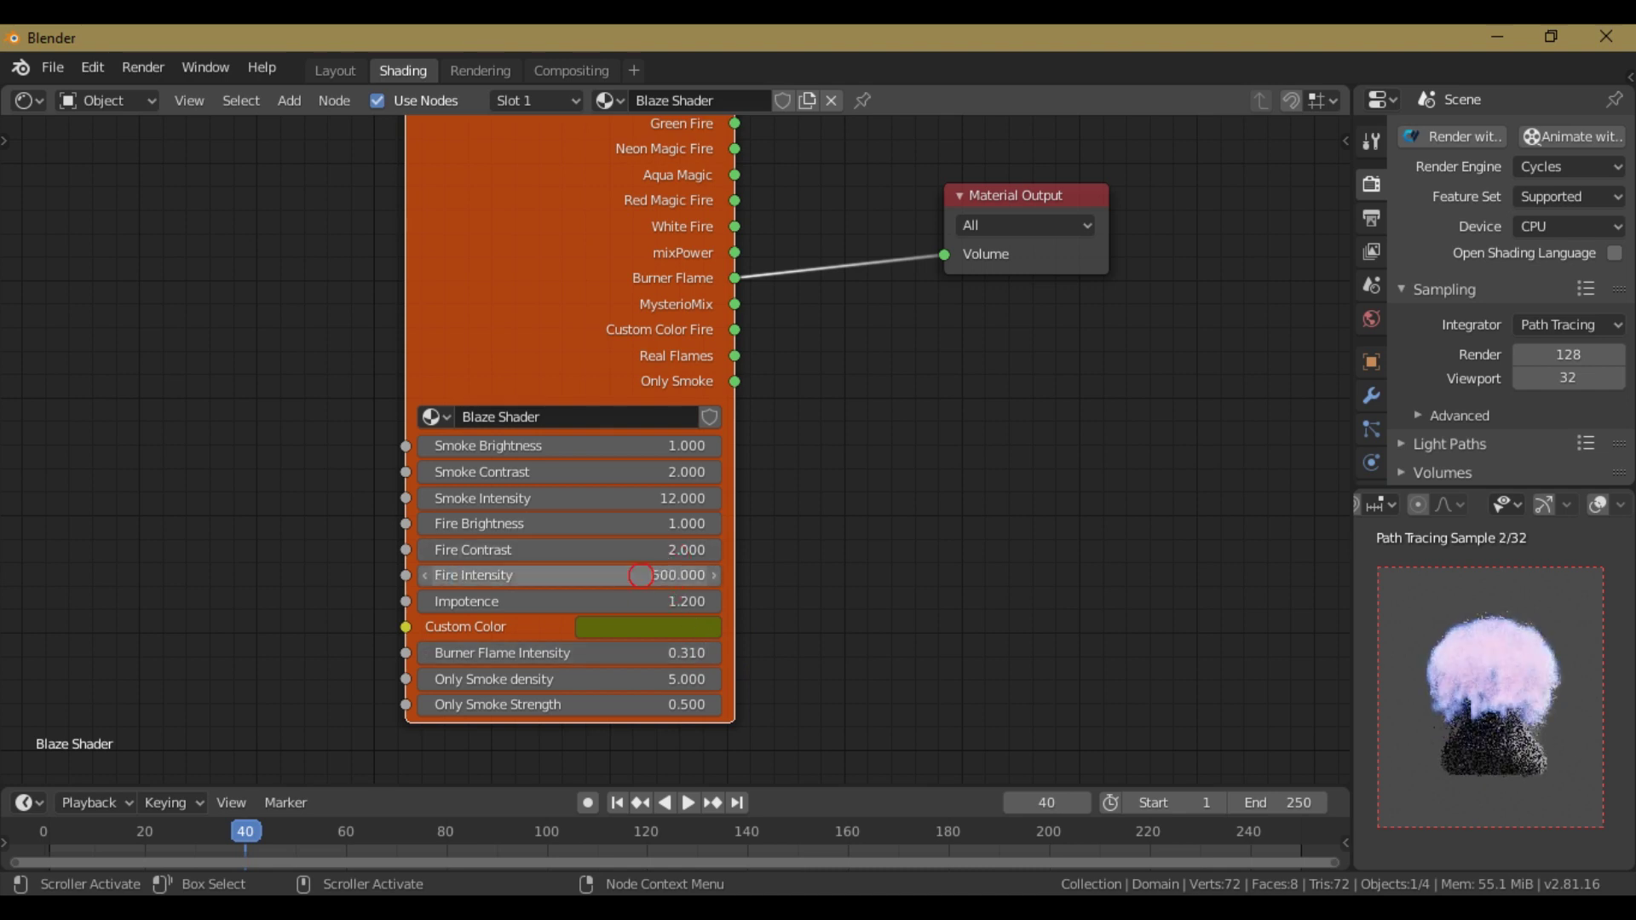
pyautogui.doubleClick(641, 576)
pyautogui.write('100')
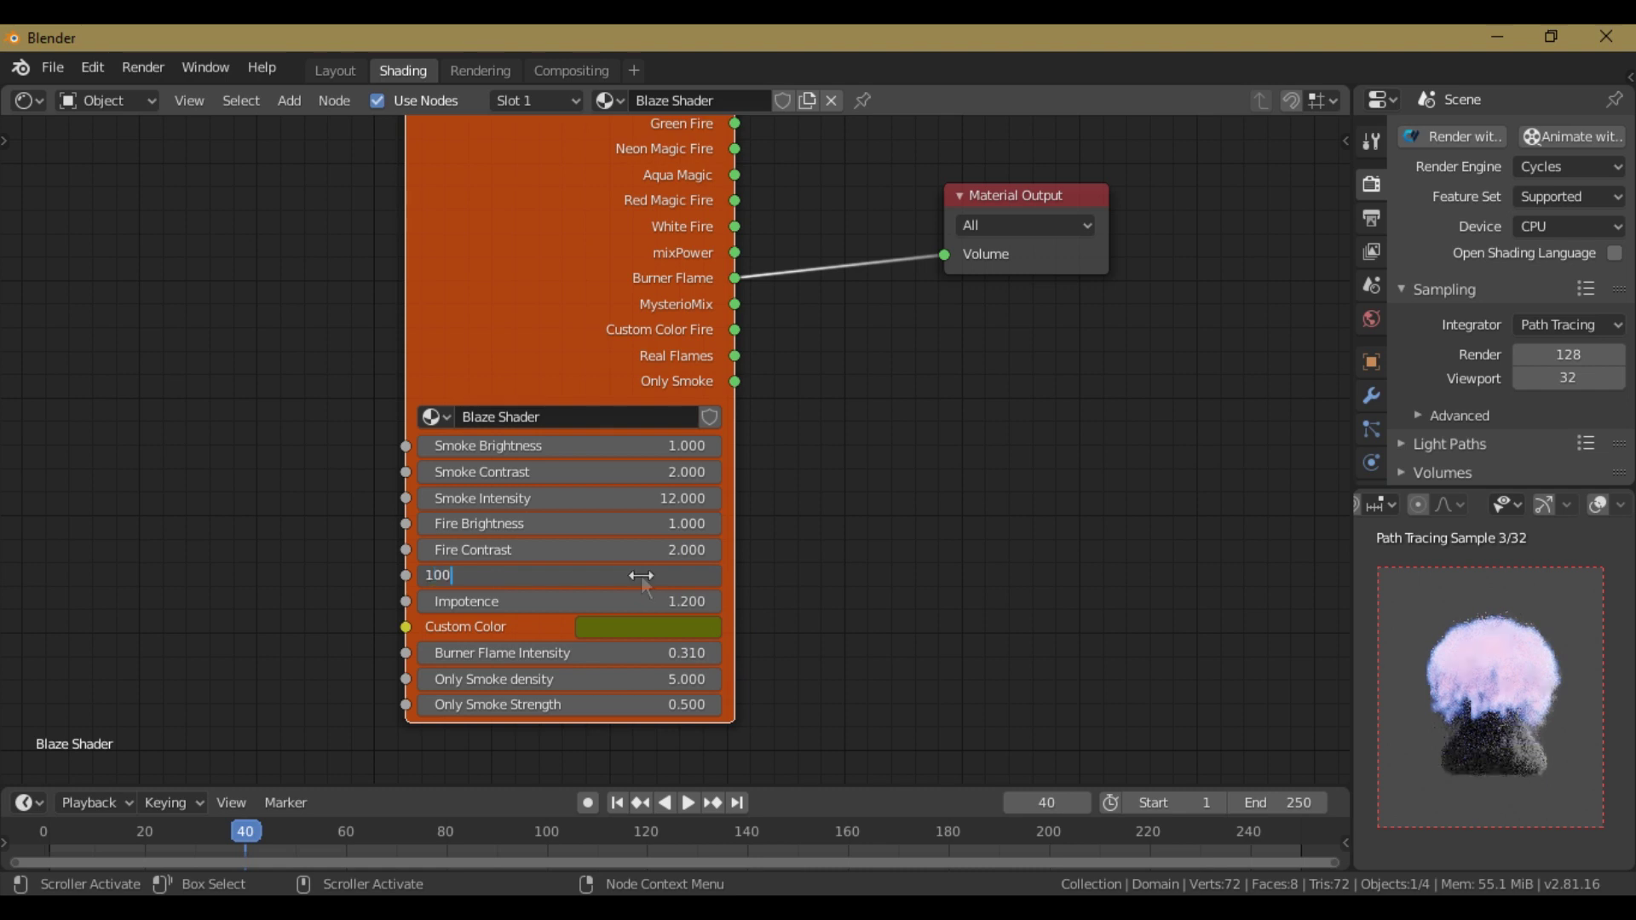
pyautogui.press('Return')
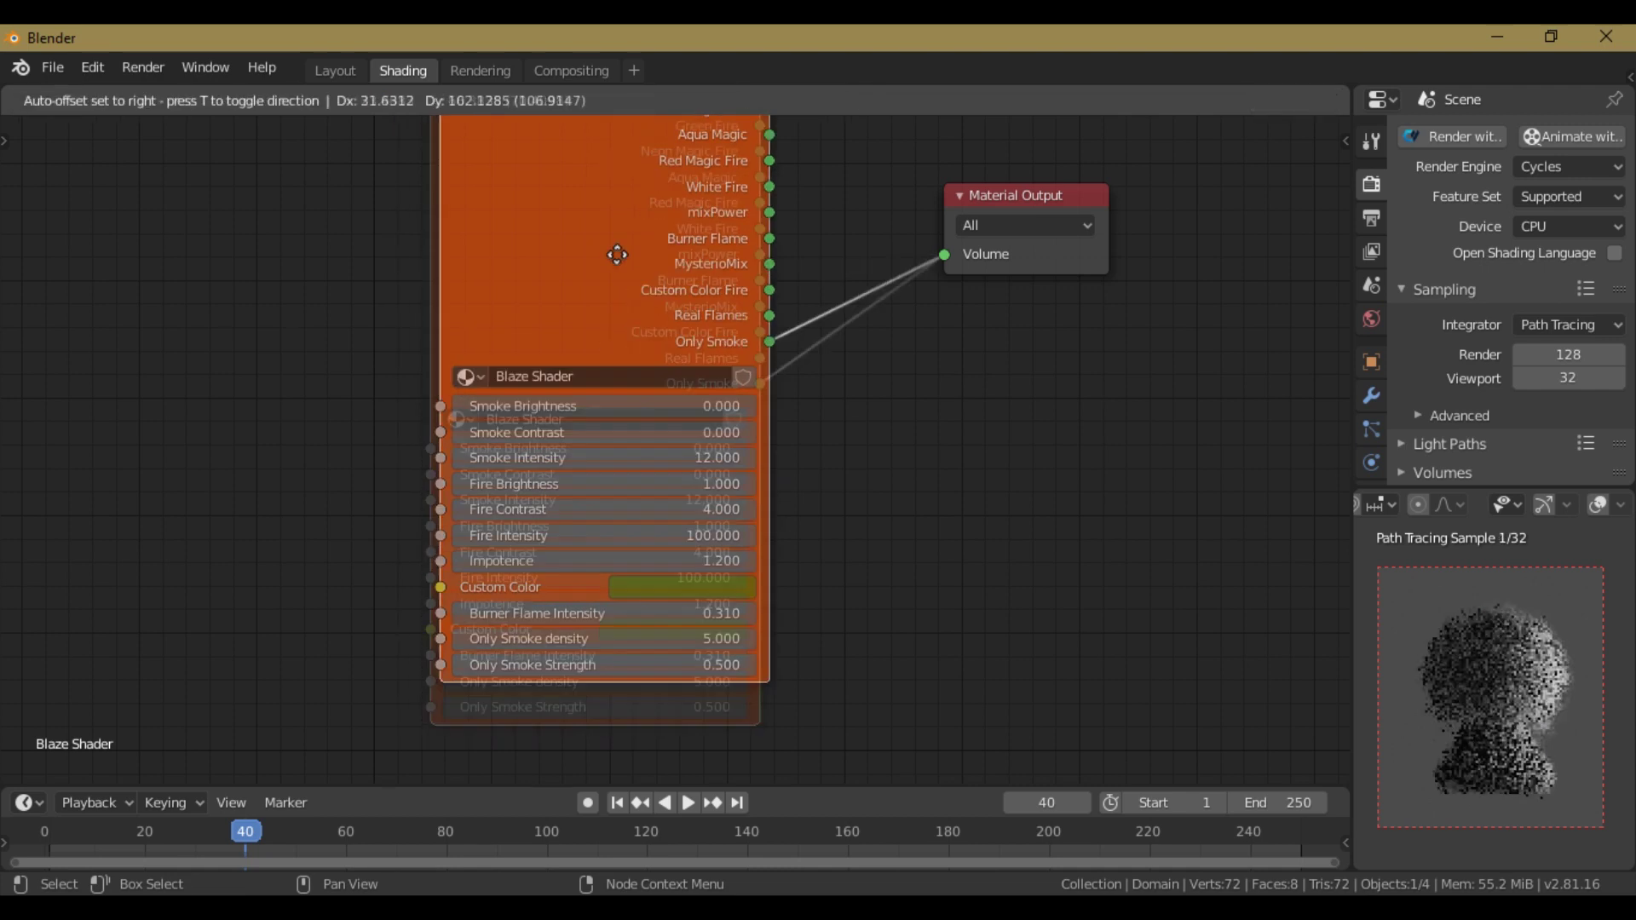
# Step: Route the Only Smoke output to the volume and set Only Smoke density to 1
pyautogui.moveTo(613, 249); pyautogui.dragTo(608, 275)
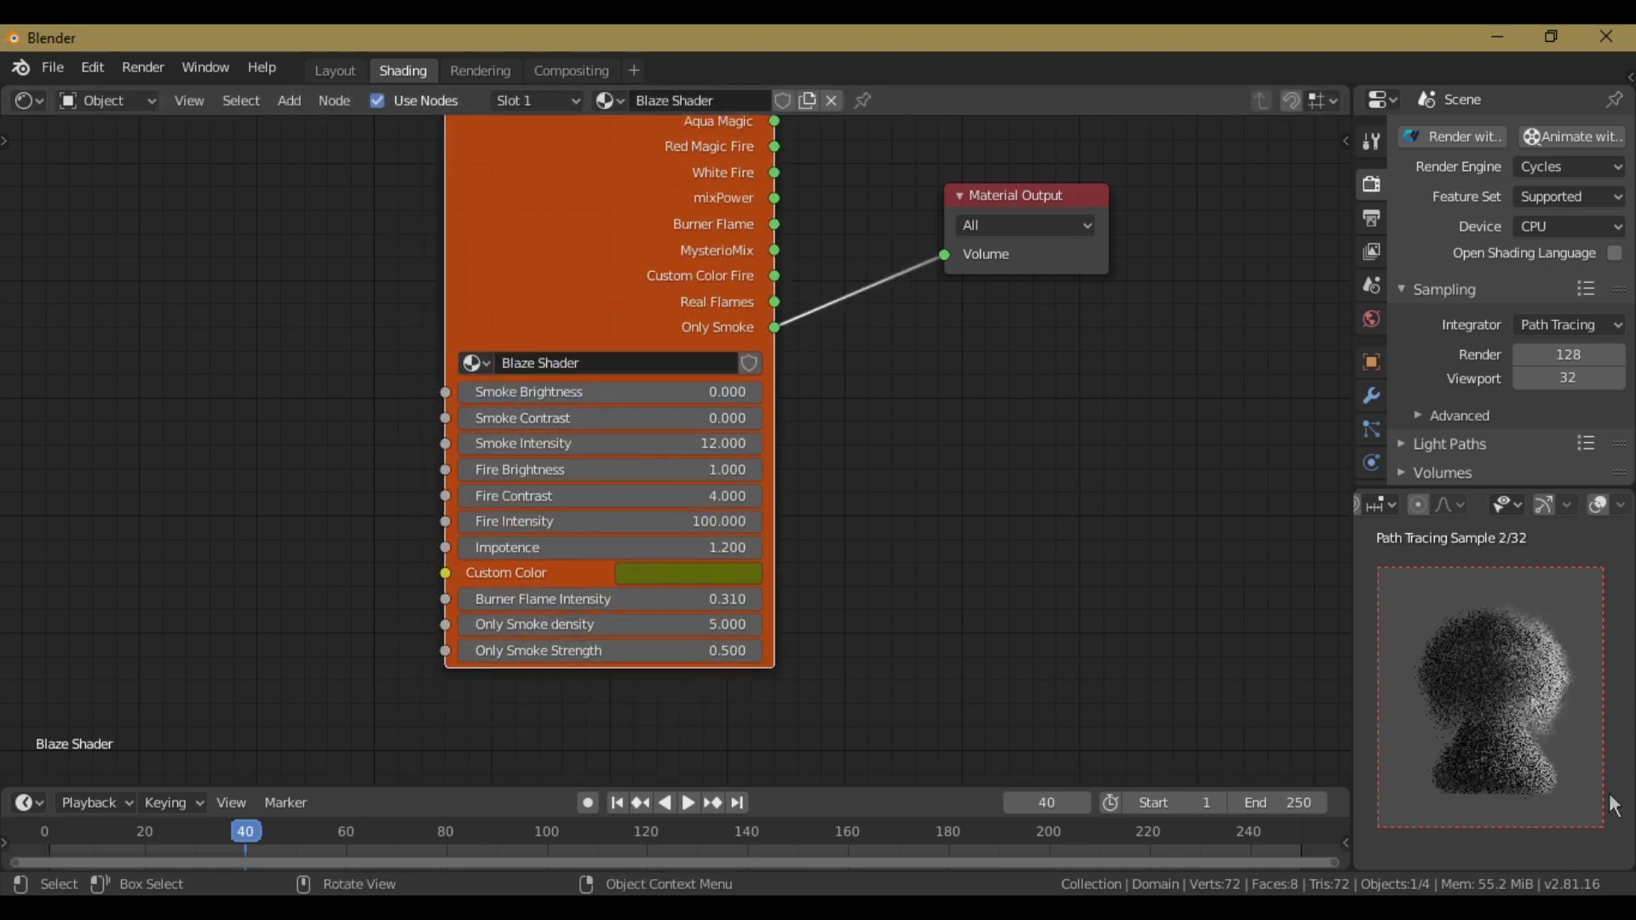
pyautogui.click(698, 626)
pyautogui.write('1')
pyautogui.press('Return')
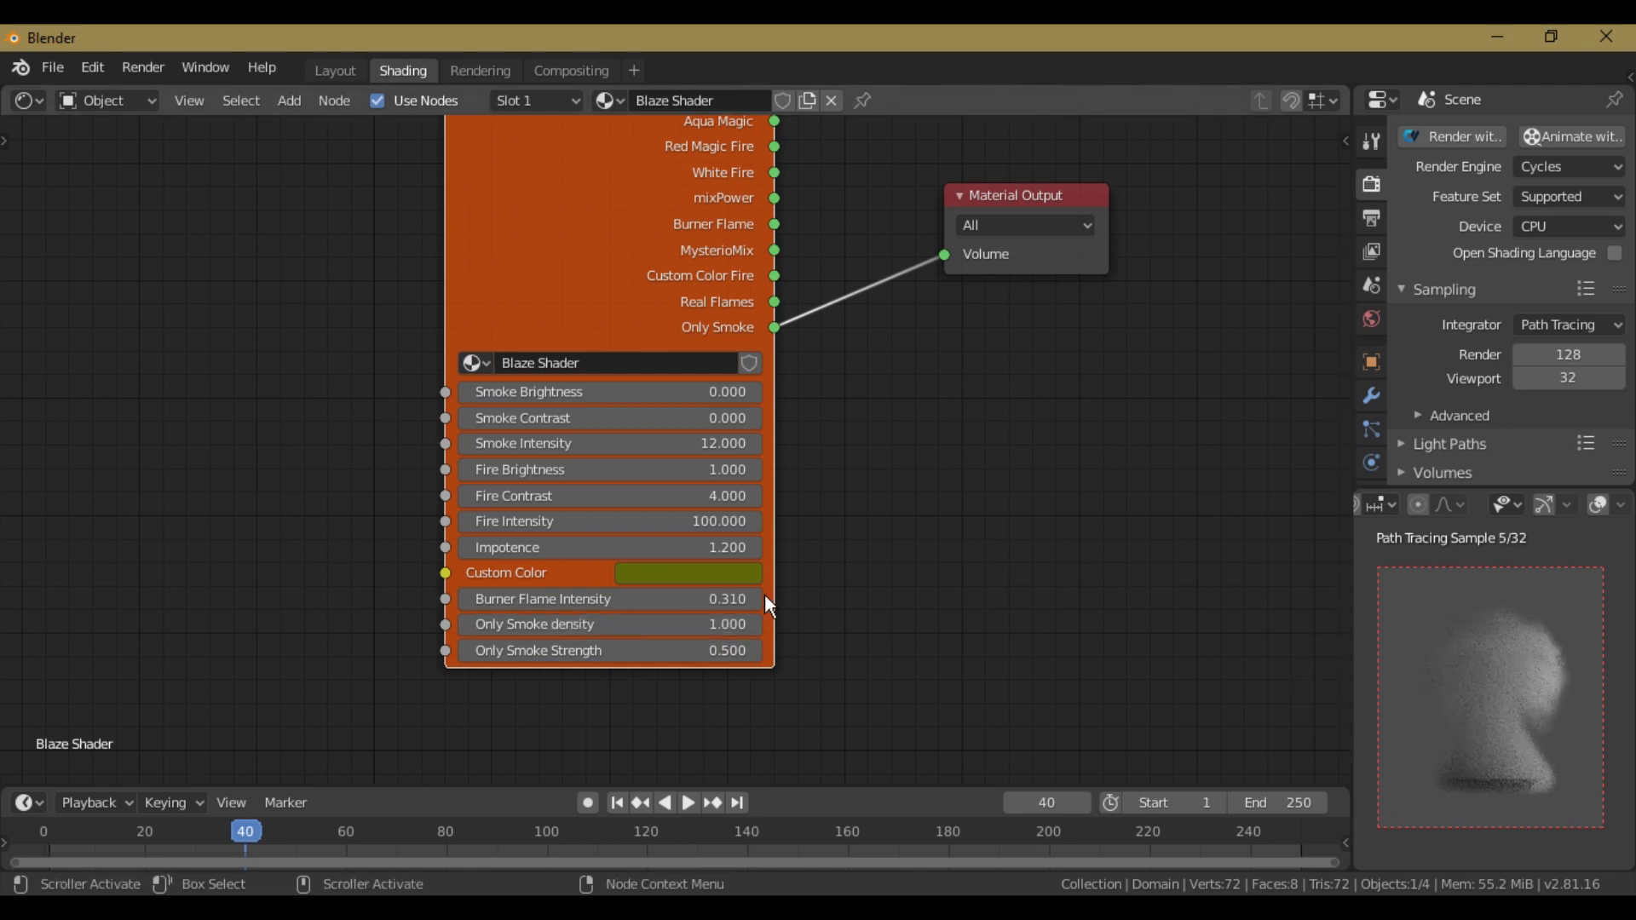
# Step: Raise Only Smoke Strength sharply, then bring it back to 0.010 while repositioning the node
pyautogui.moveTo(592, 294); pyautogui.dragTo(593, 308)
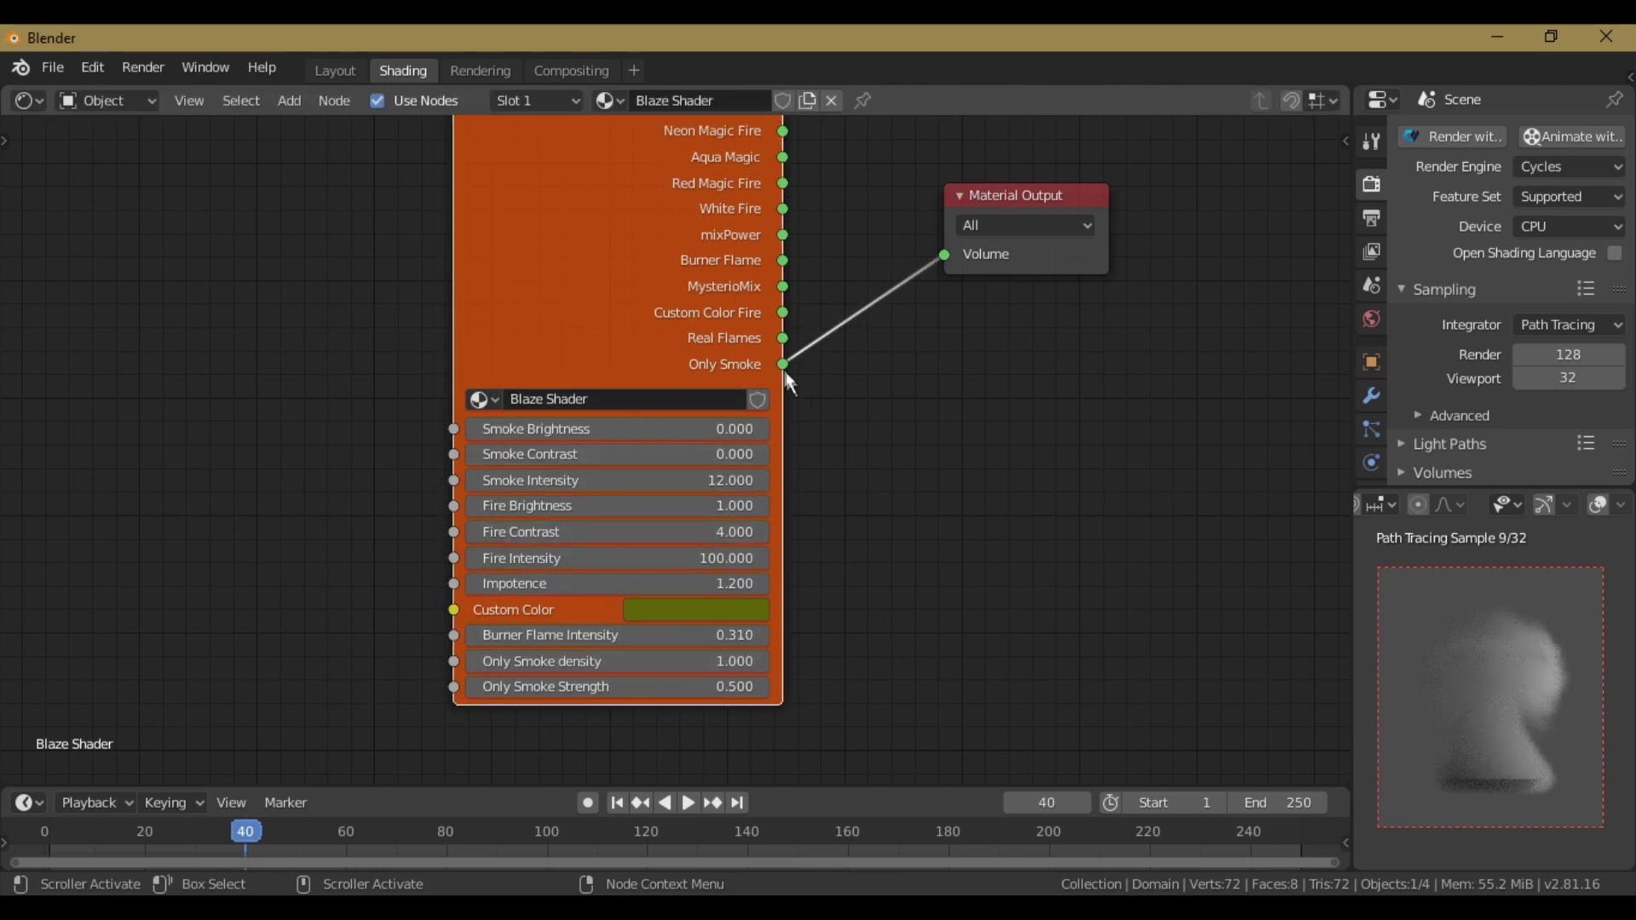
pyautogui.moveTo(580, 233); pyautogui.dragTo(600, 195)
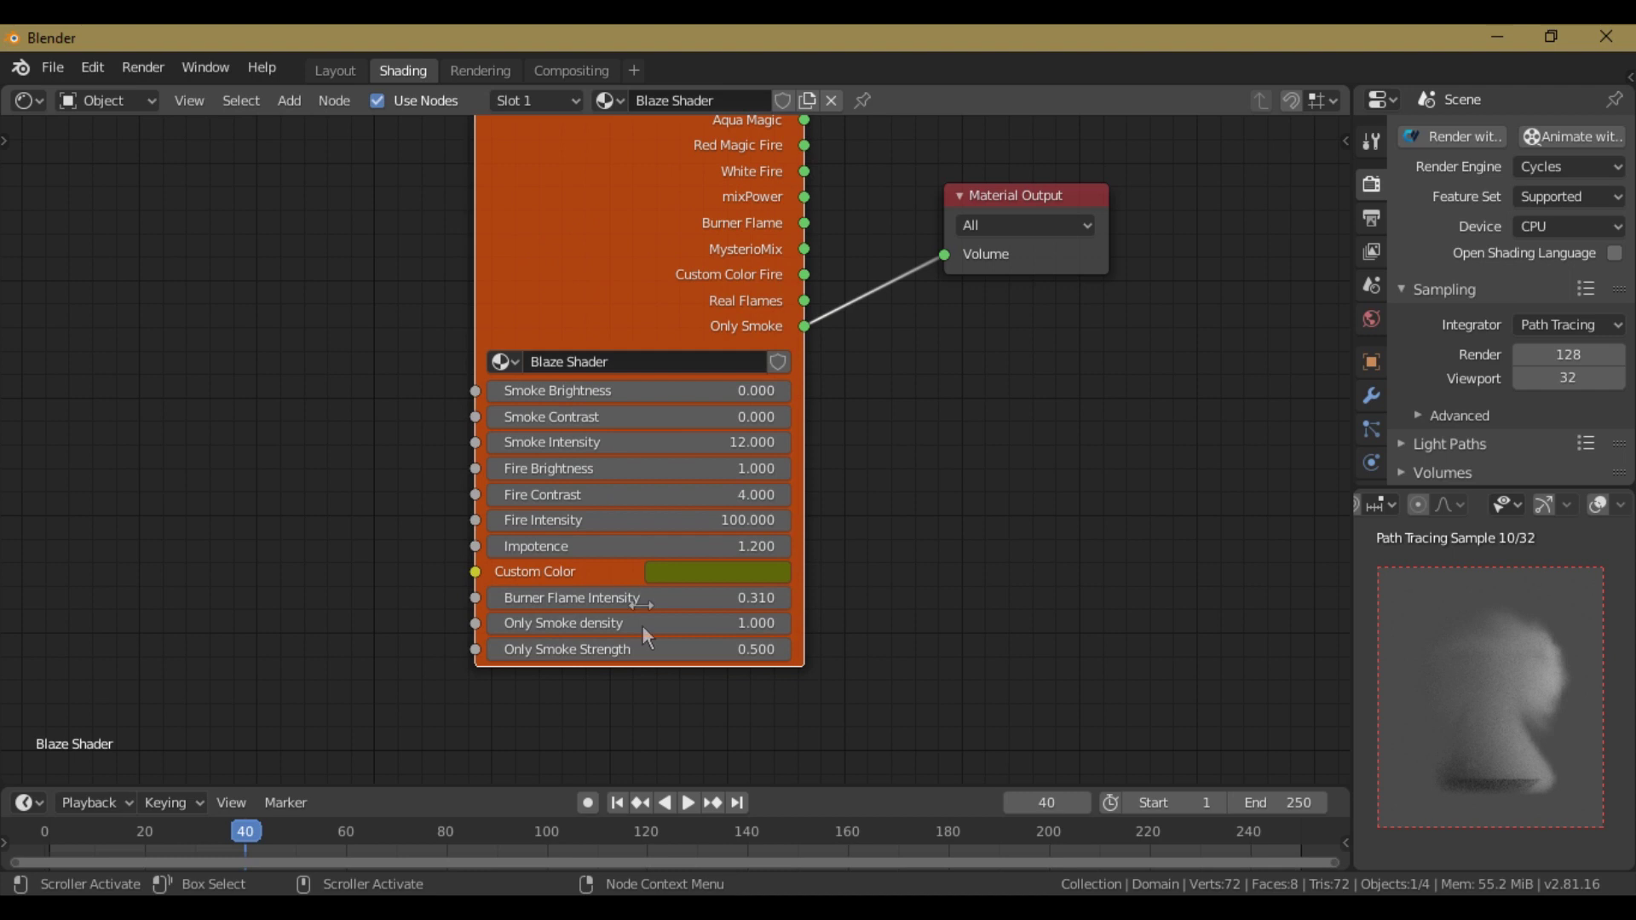
pyautogui.moveTo(647, 649)
pyautogui.mouseDown()
pyautogui.moveTo(699, 649)
pyautogui.moveTo(649, 640)
pyautogui.mouseUp()
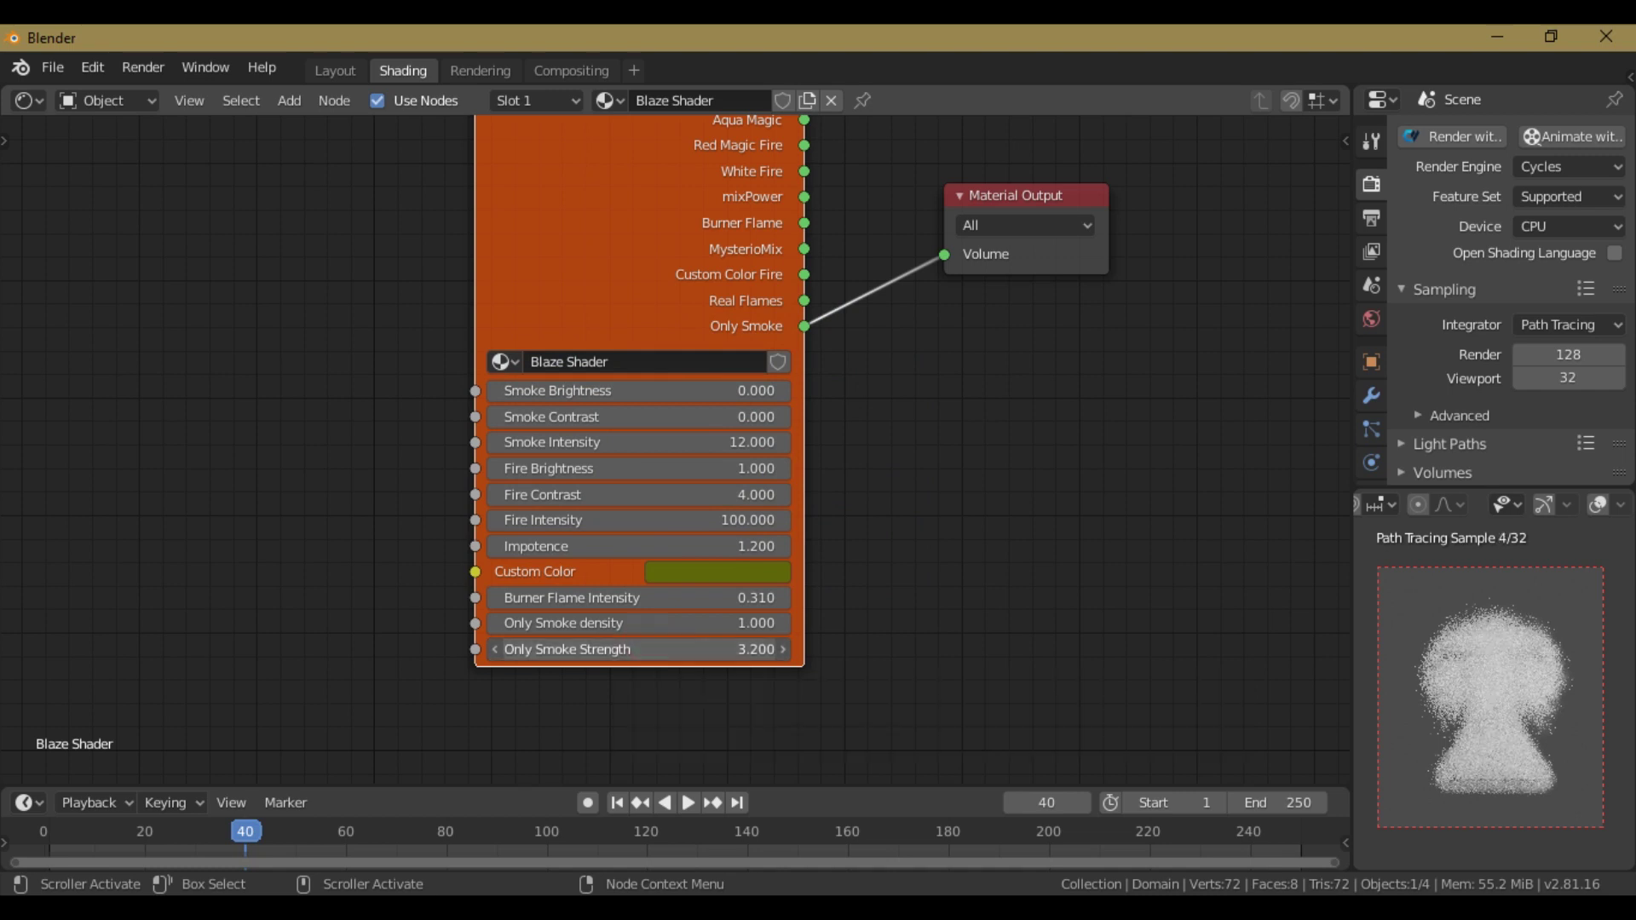
pyautogui.moveTo(649, 640); pyautogui.dragTo(647, 638)
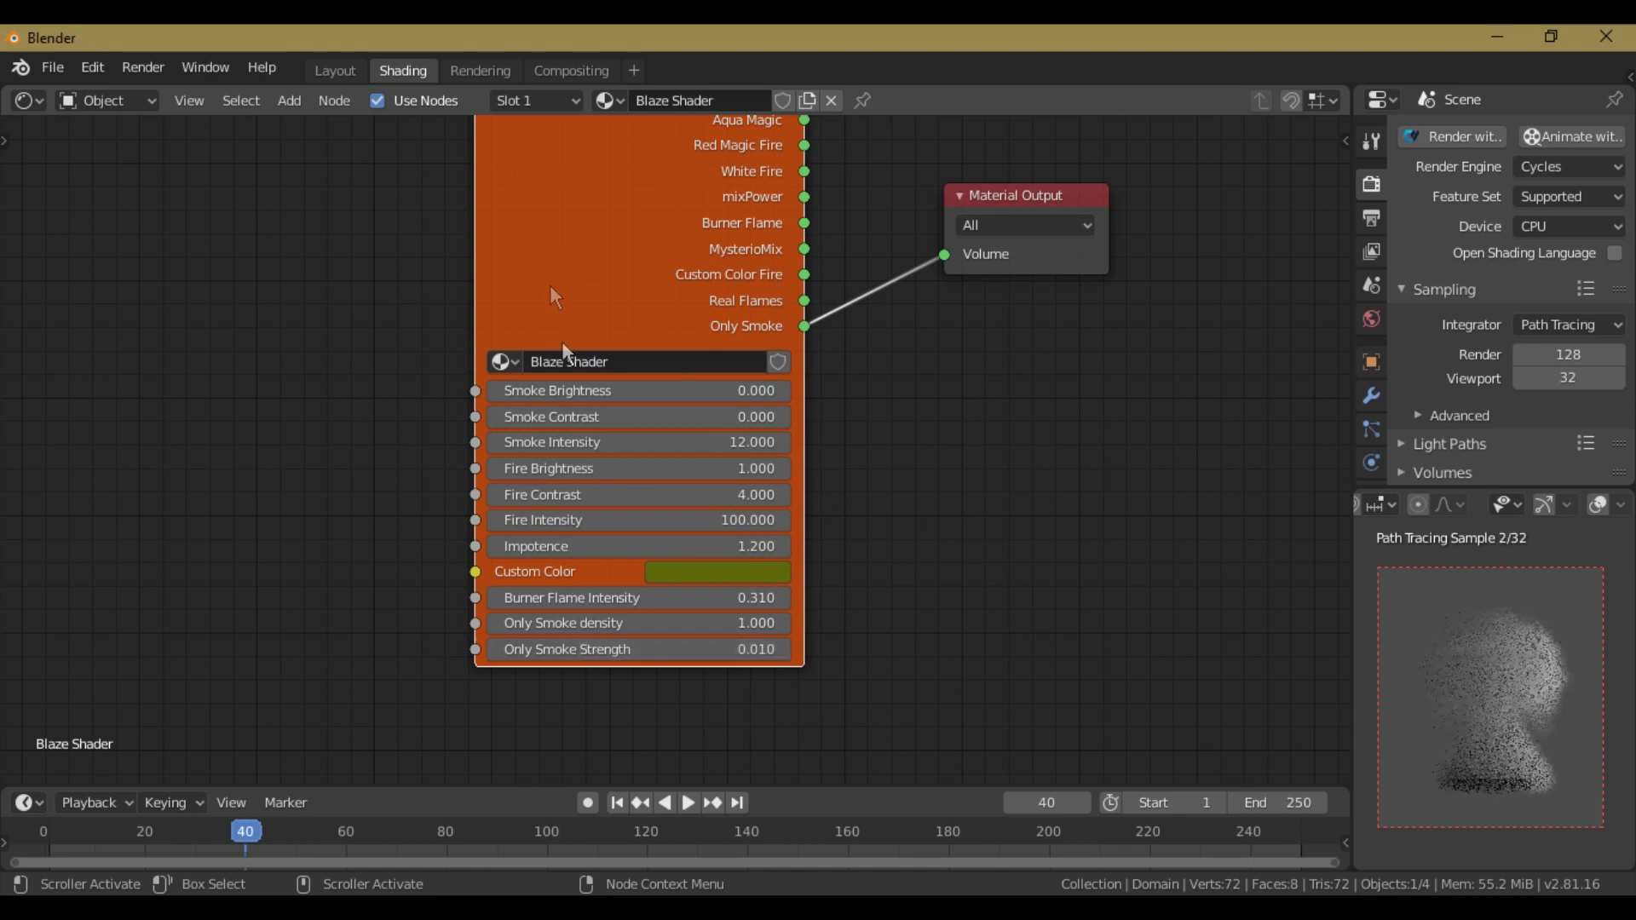
pyautogui.moveTo(550, 285)
pyautogui.mouseDown()
pyautogui.moveTo(566, 447)
pyautogui.moveTo(503, 273)
pyautogui.moveTo(546, 269)
pyautogui.moveTo(537, 294)
pyautogui.mouseUp()
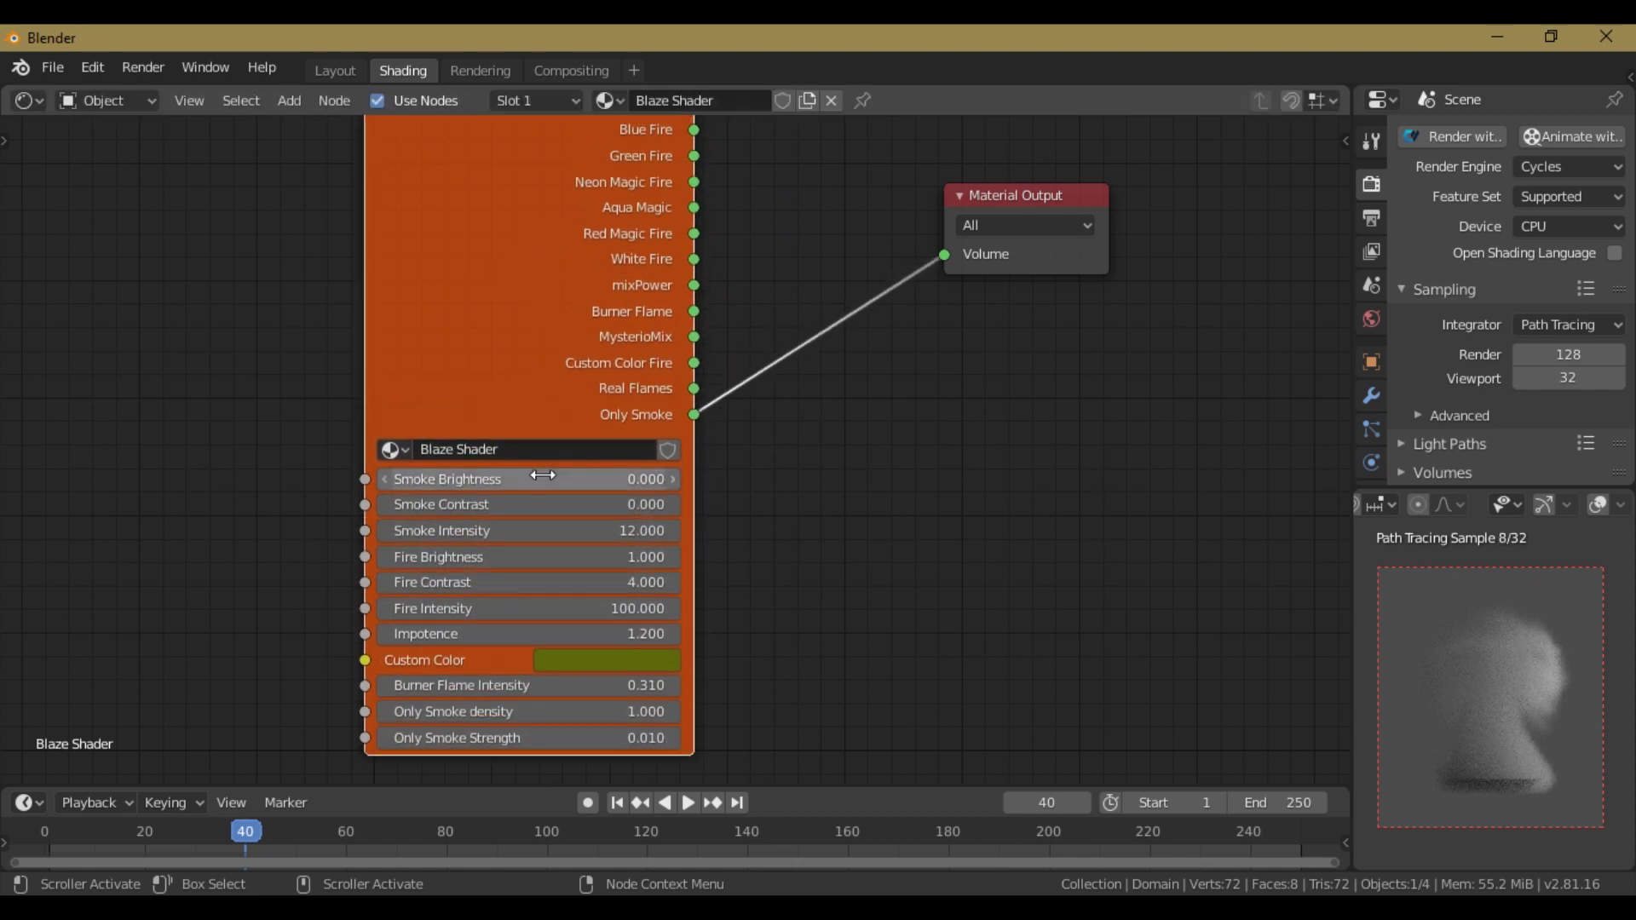
pyautogui.moveTo(534, 334); pyautogui.dragTo(579, 402)
pyautogui.scroll(-1, 580, 355)
# Step: Feed a flame output into the volume and try Fire Brightness 0, Fire Contrast 0, Smoke Intensity 2
pyautogui.moveTo(699, 212); pyautogui.dragTo(920, 271)
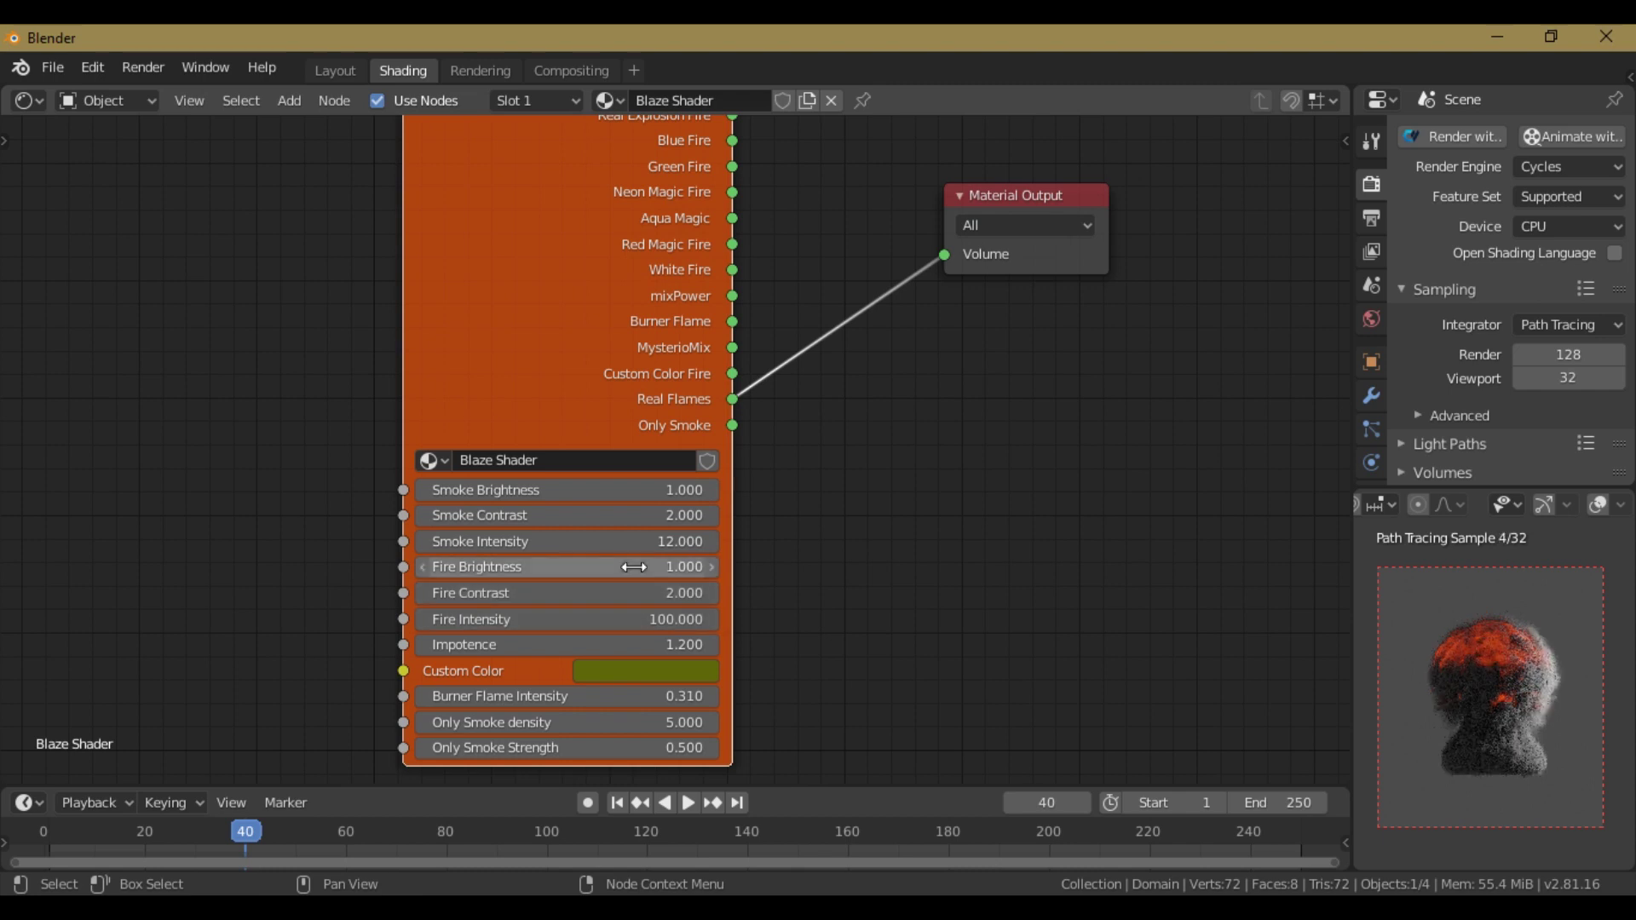
pyautogui.click(637, 567)
pyautogui.write('0')
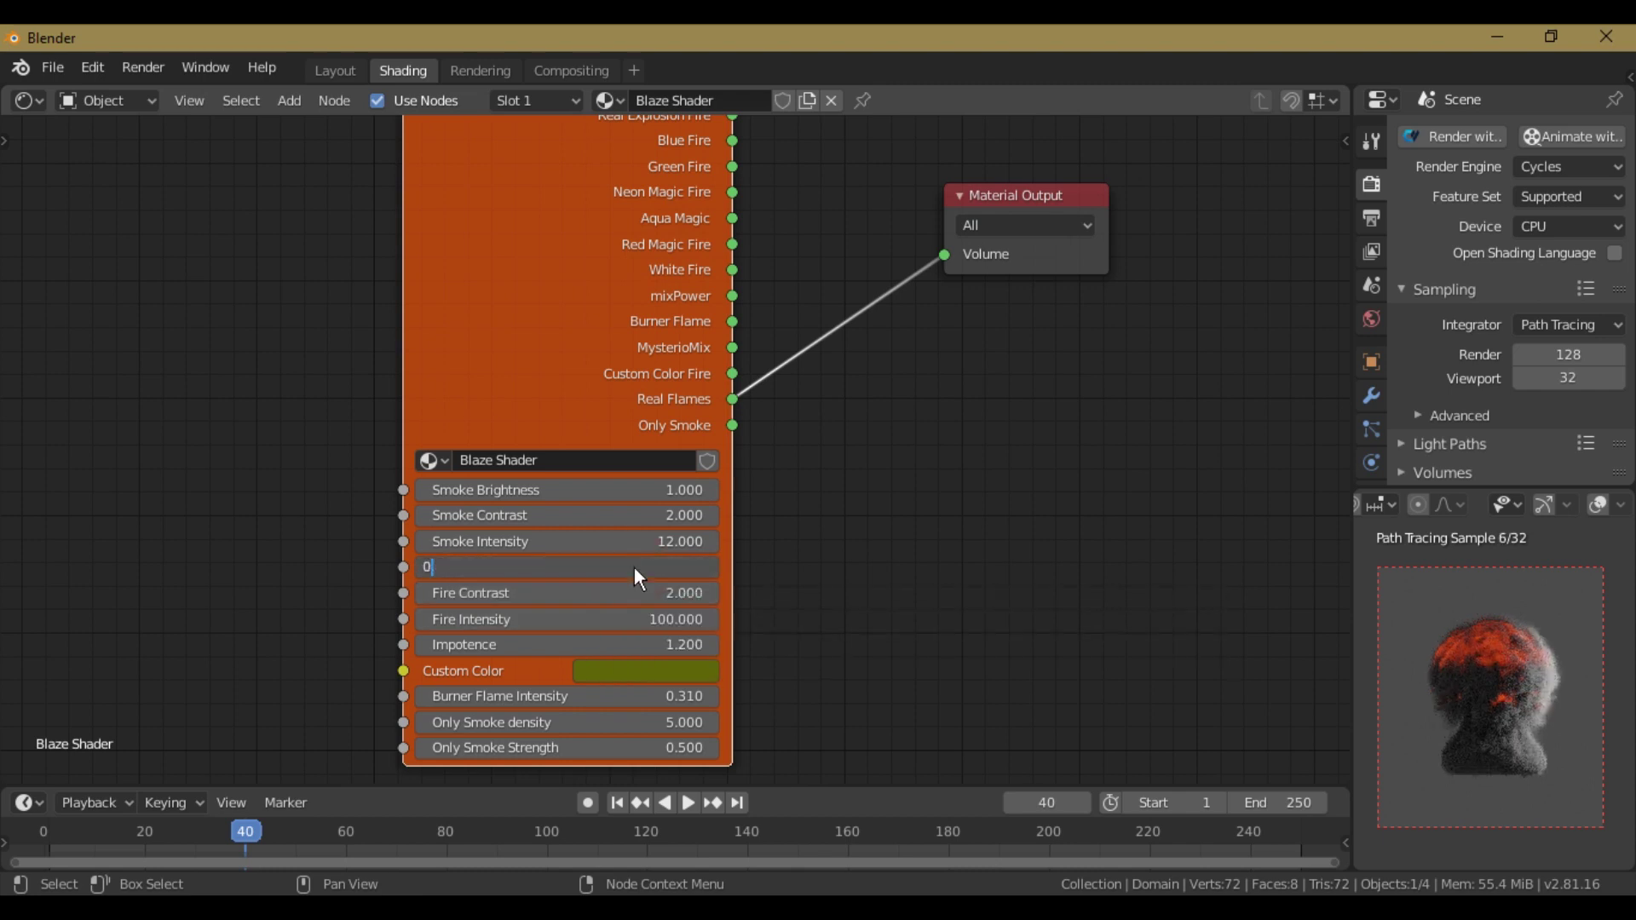
pyautogui.press('Return')
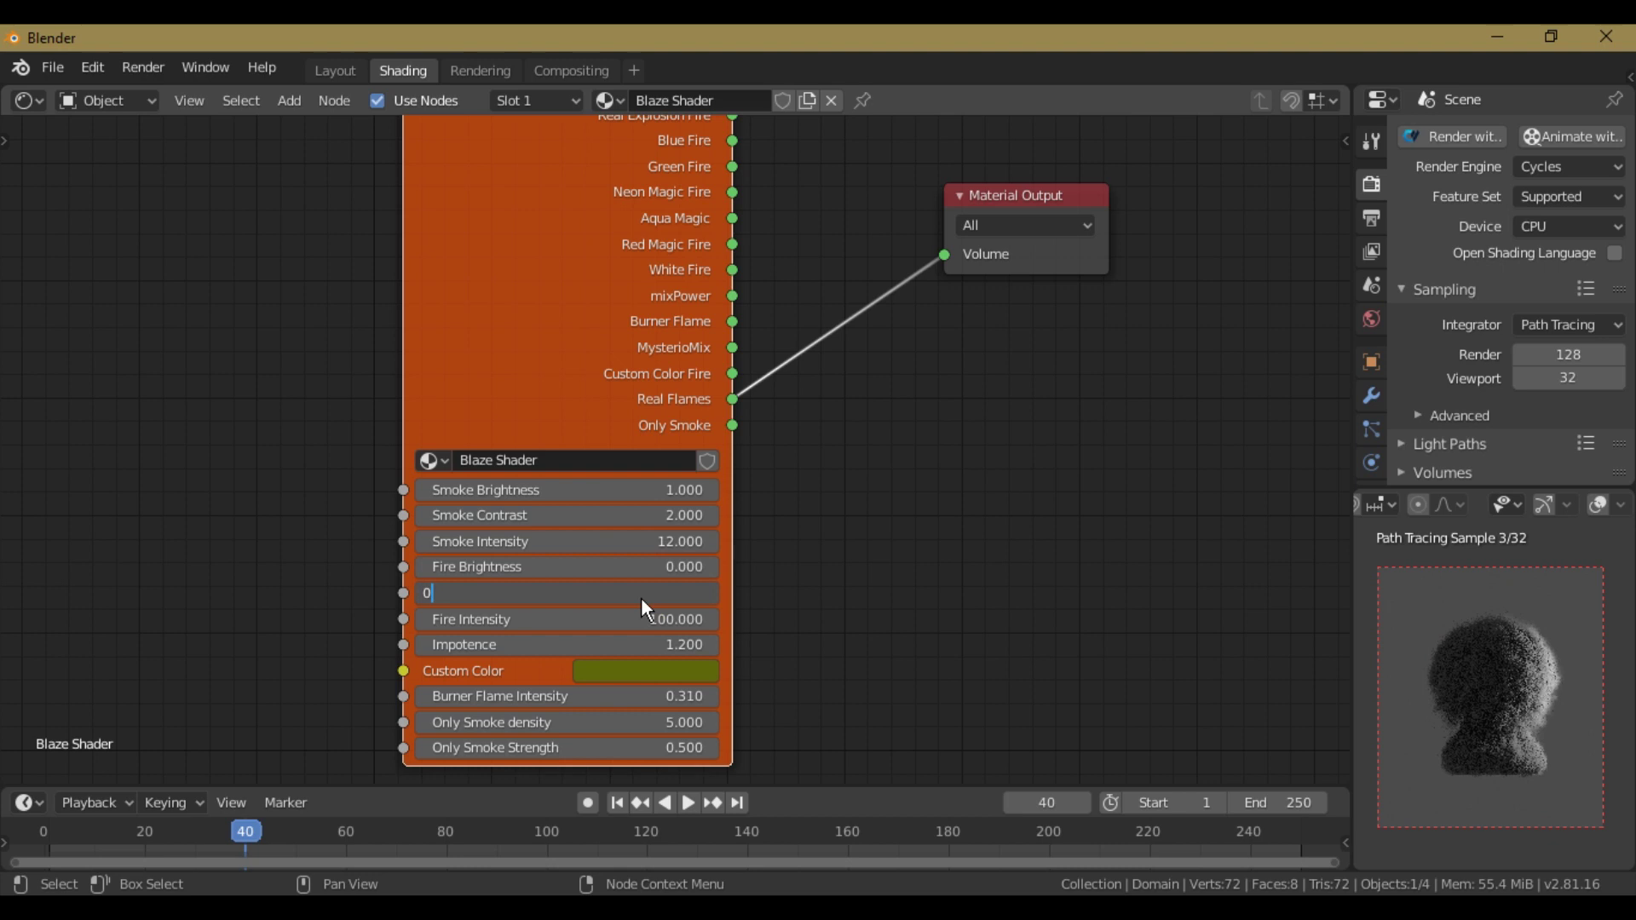
pyautogui.click(641, 597)
pyautogui.write('000')
pyautogui.press('Return')
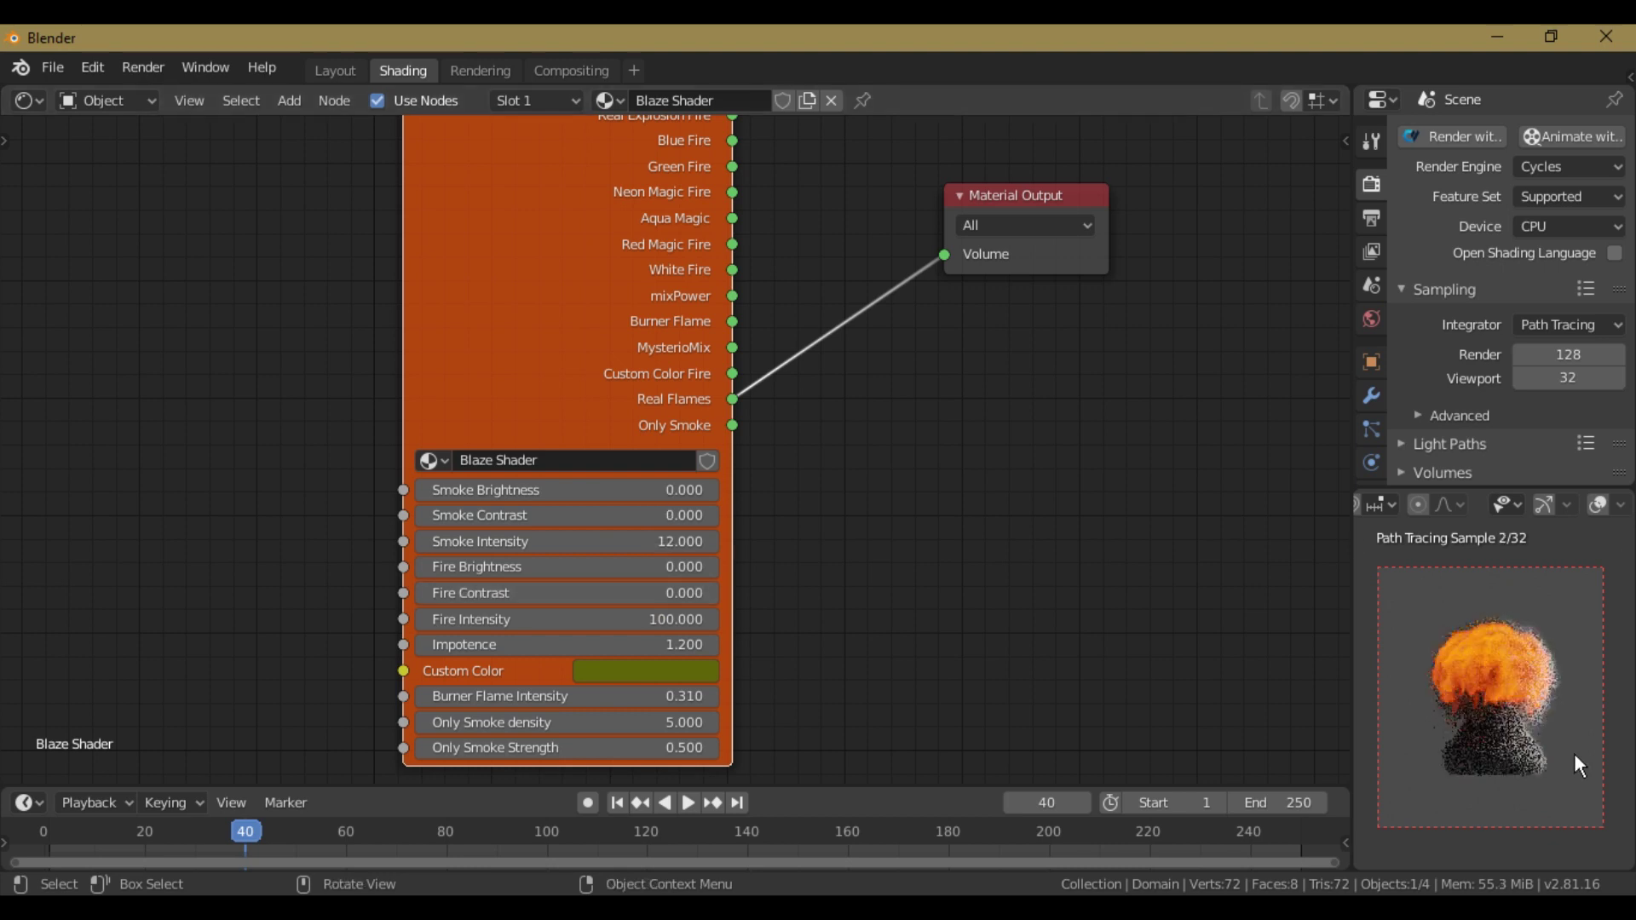
pyautogui.scroll(3, 1573, 754)
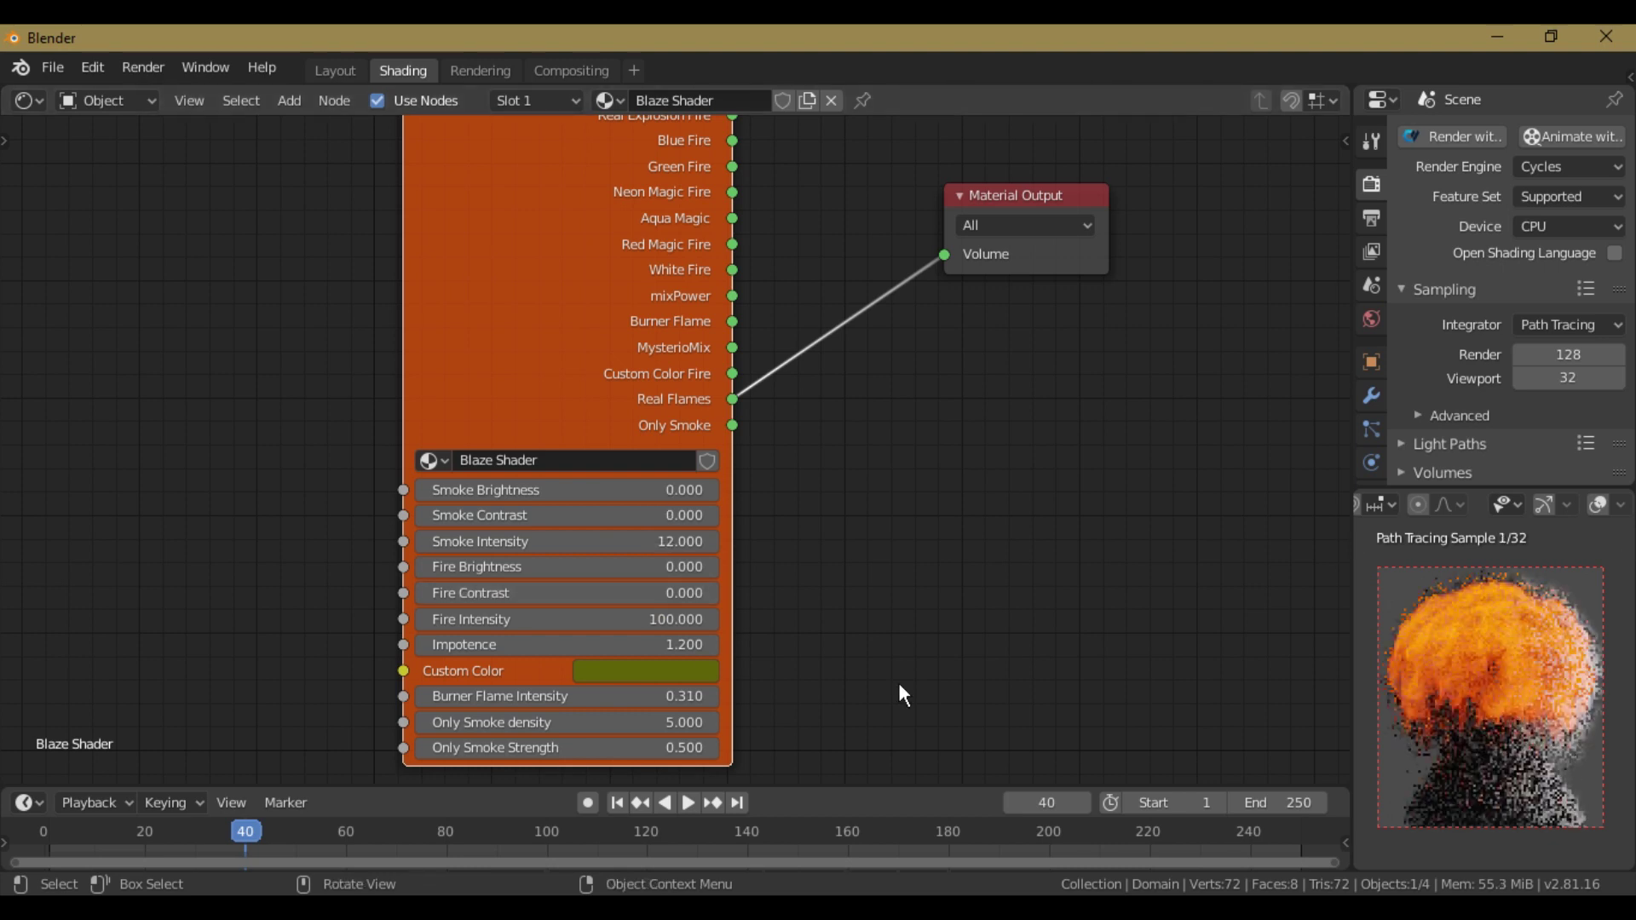
pyautogui.click(607, 542)
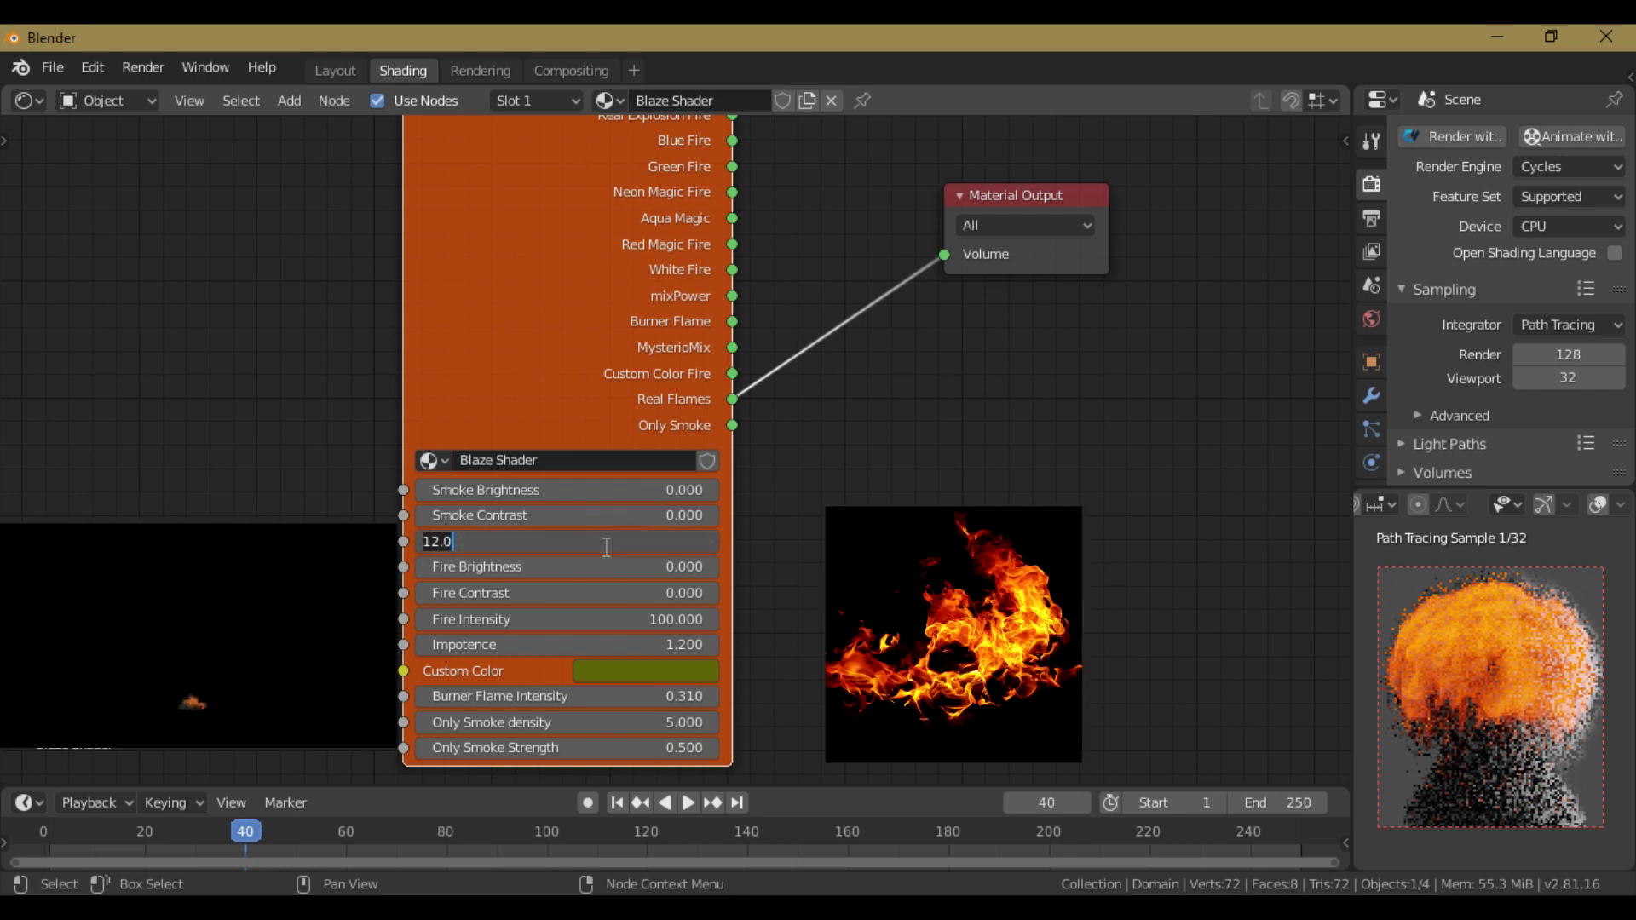
pyautogui.write('2')
pyautogui.press('Return')
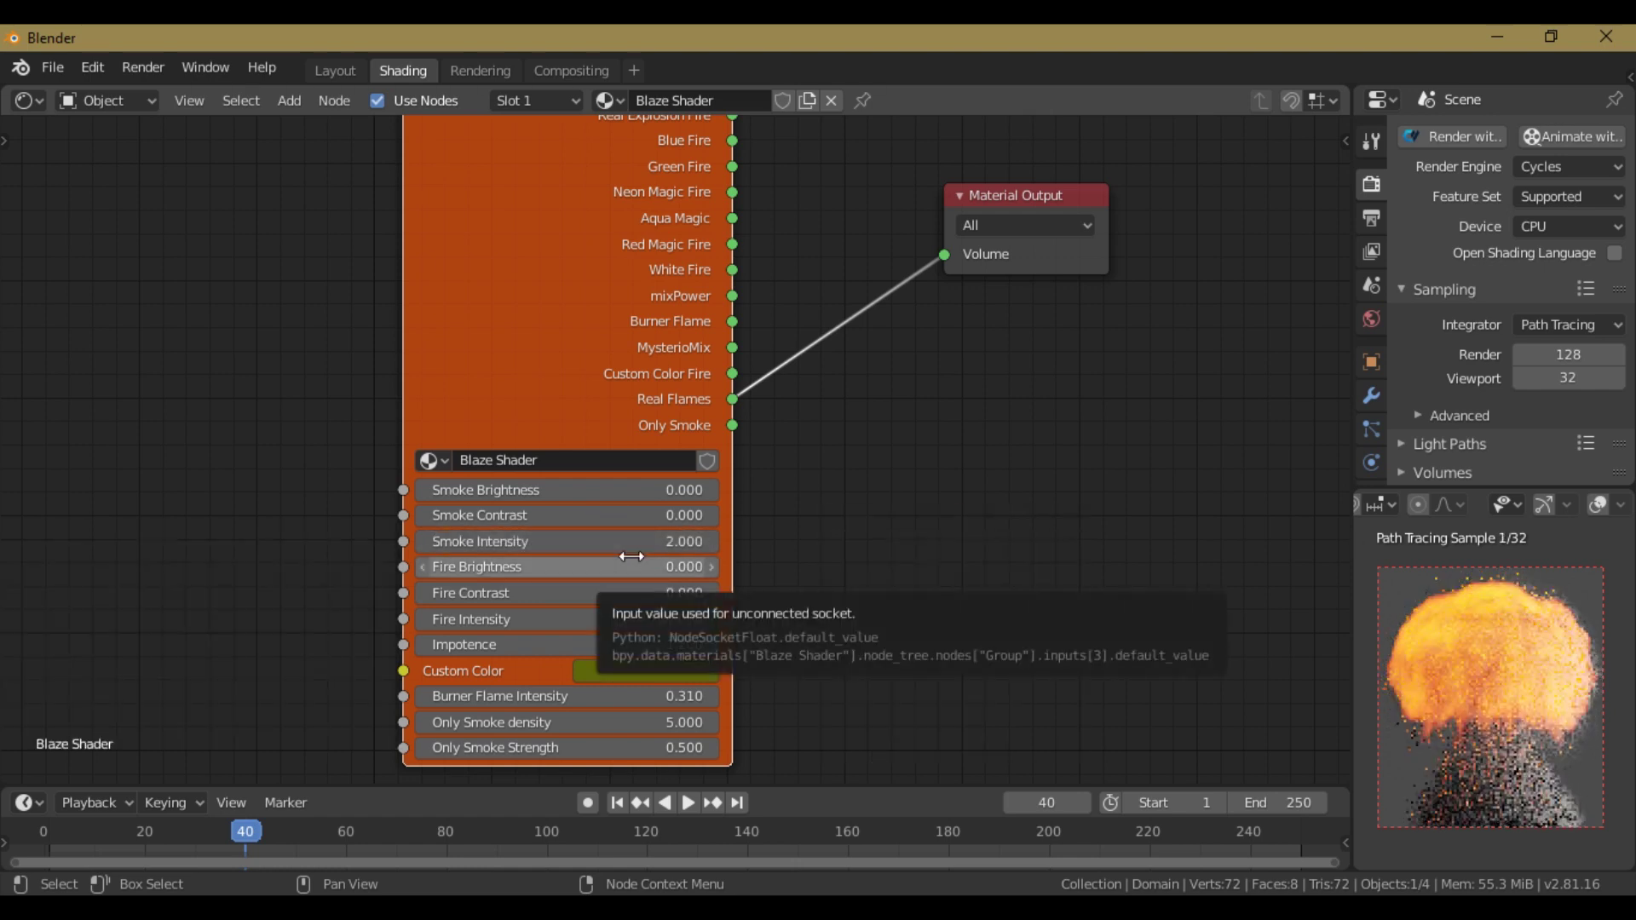
# Step: Set Fire Contrast to 4, Fire Brightness to 1 and Smoke Intensity to 12
pyautogui.click(632, 595)
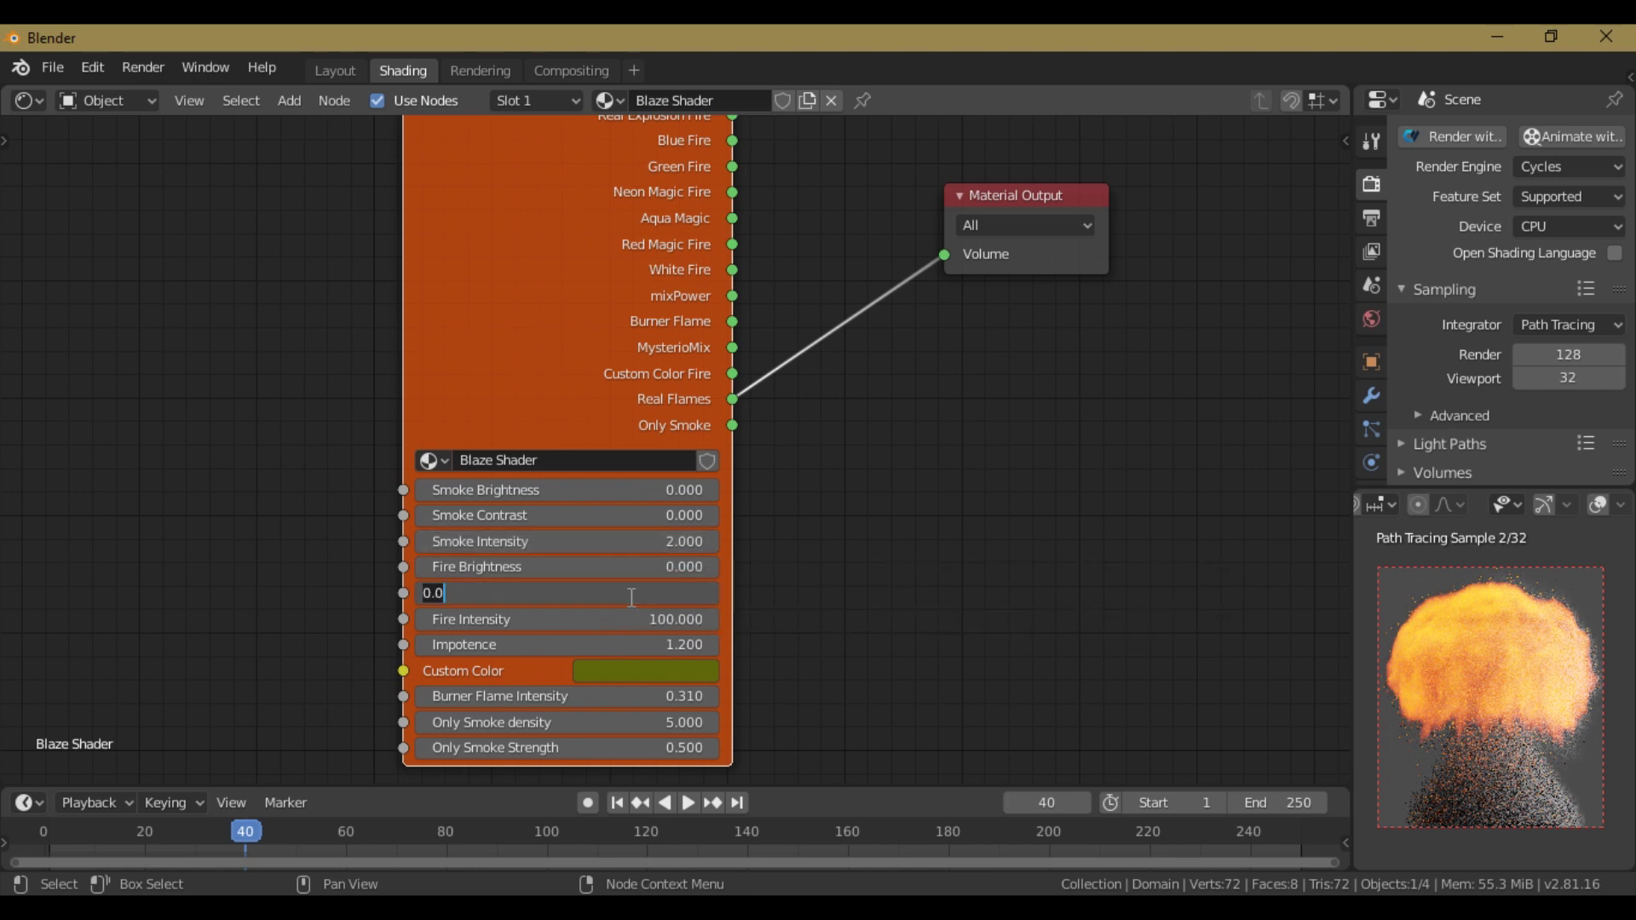
pyautogui.write('4')
pyautogui.press('Return')
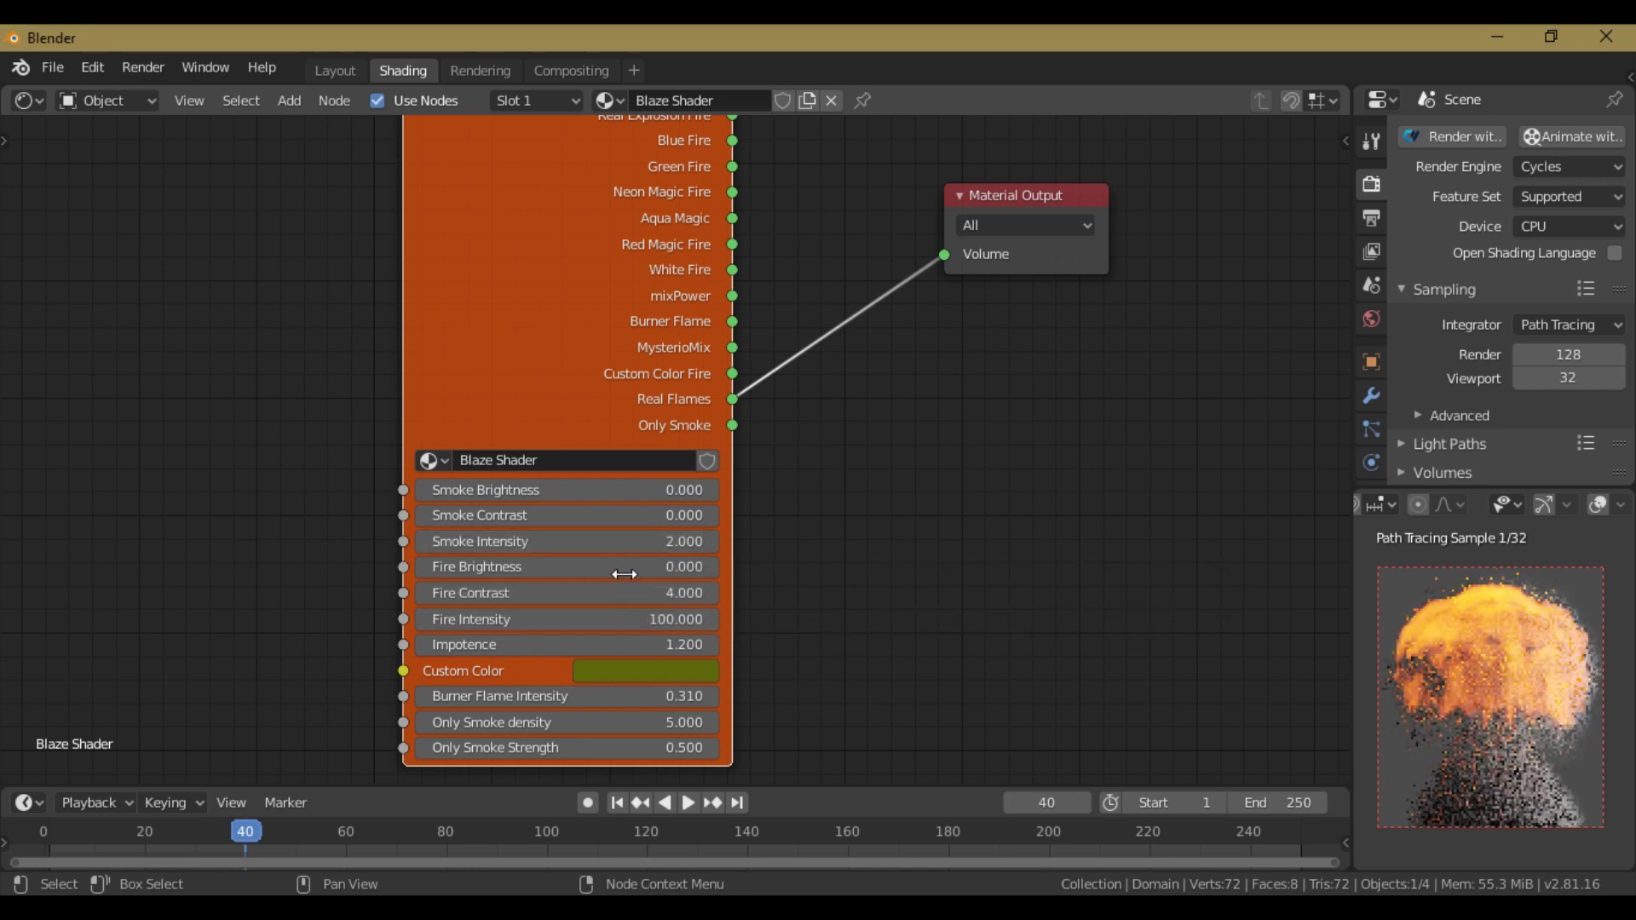
pyautogui.click(626, 574)
pyautogui.write('1')
pyautogui.press('Return')
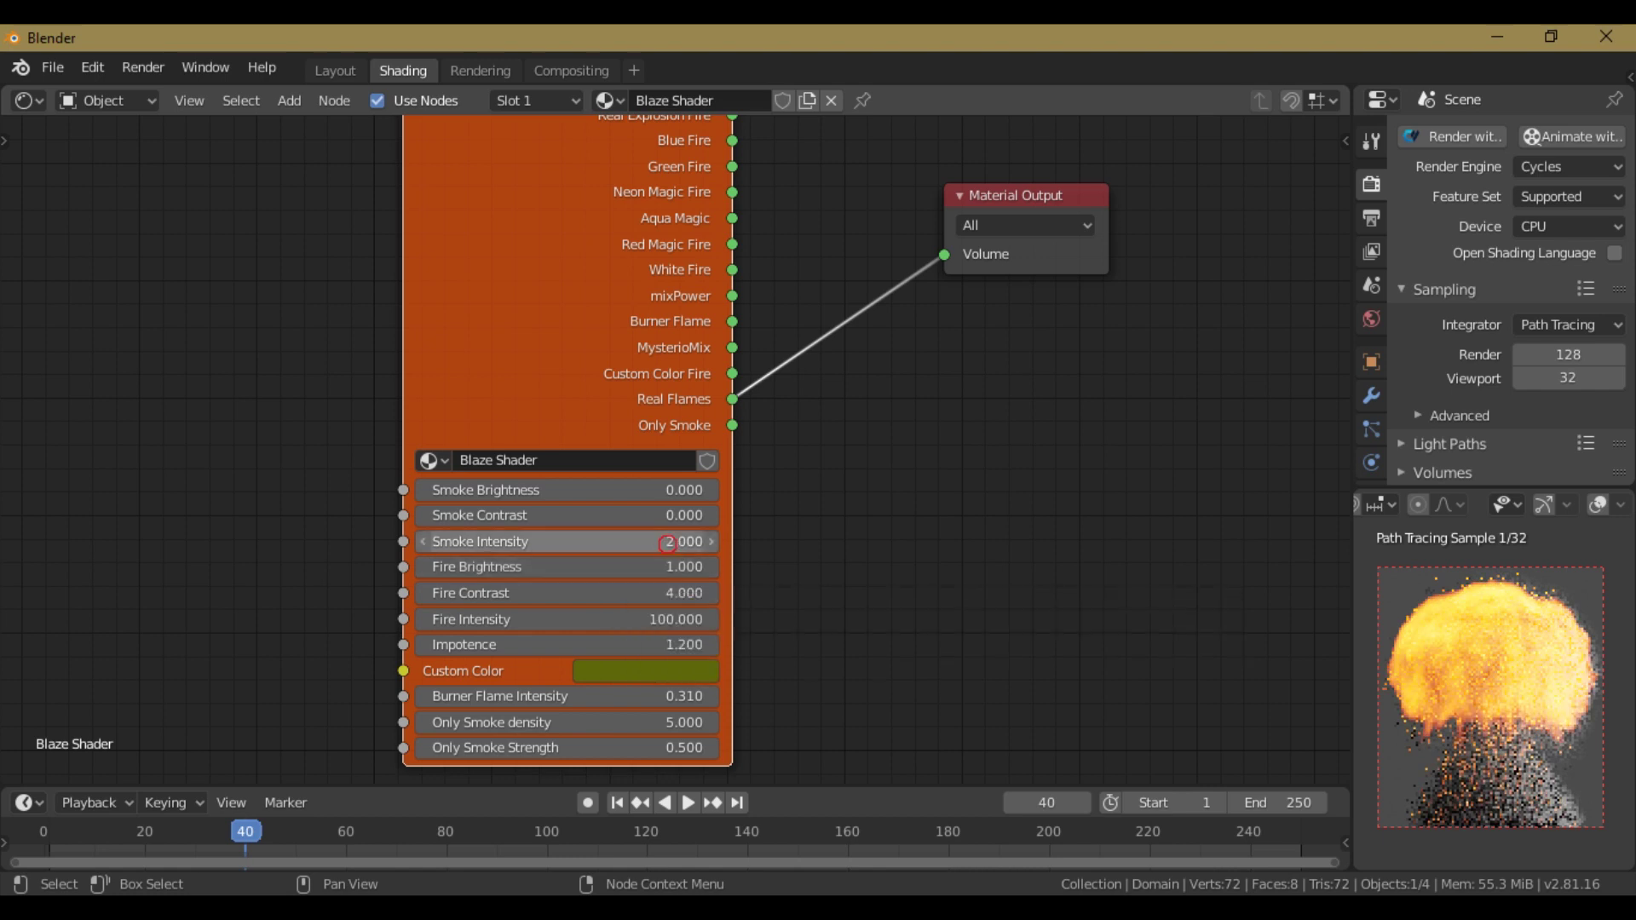
pyautogui.click(667, 543)
pyautogui.write('12')
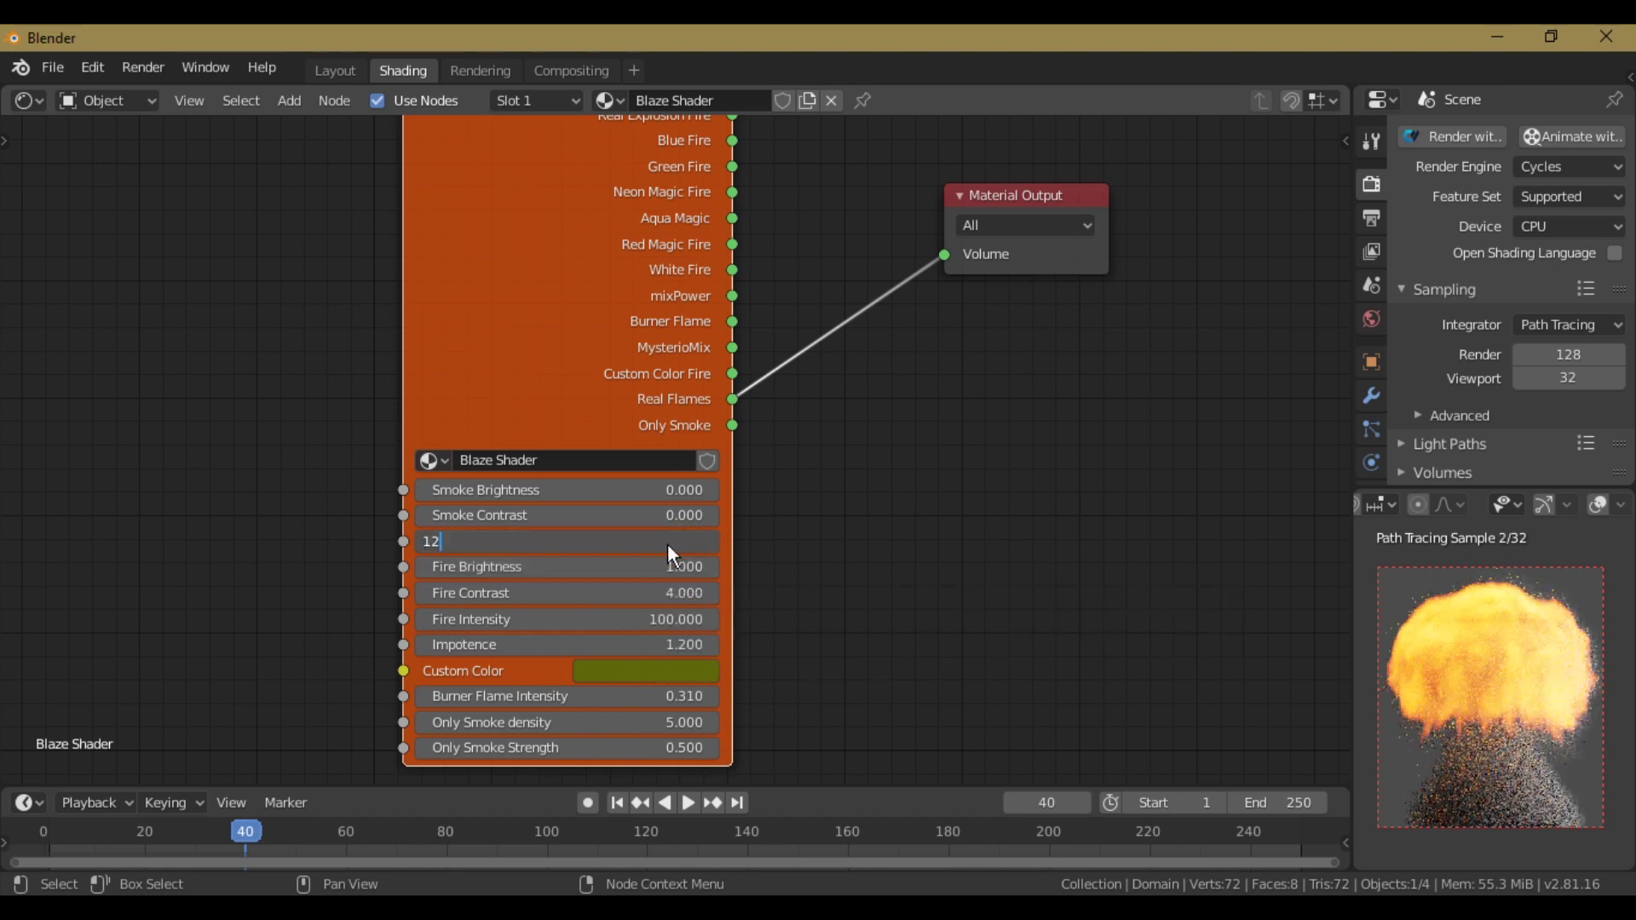
pyautogui.press('Return')
# Step: Link the Blaze Shader's Only Smoke output to the Material Output Volume input
pyautogui.moveTo(672, 345); pyautogui.dragTo(672, 381)
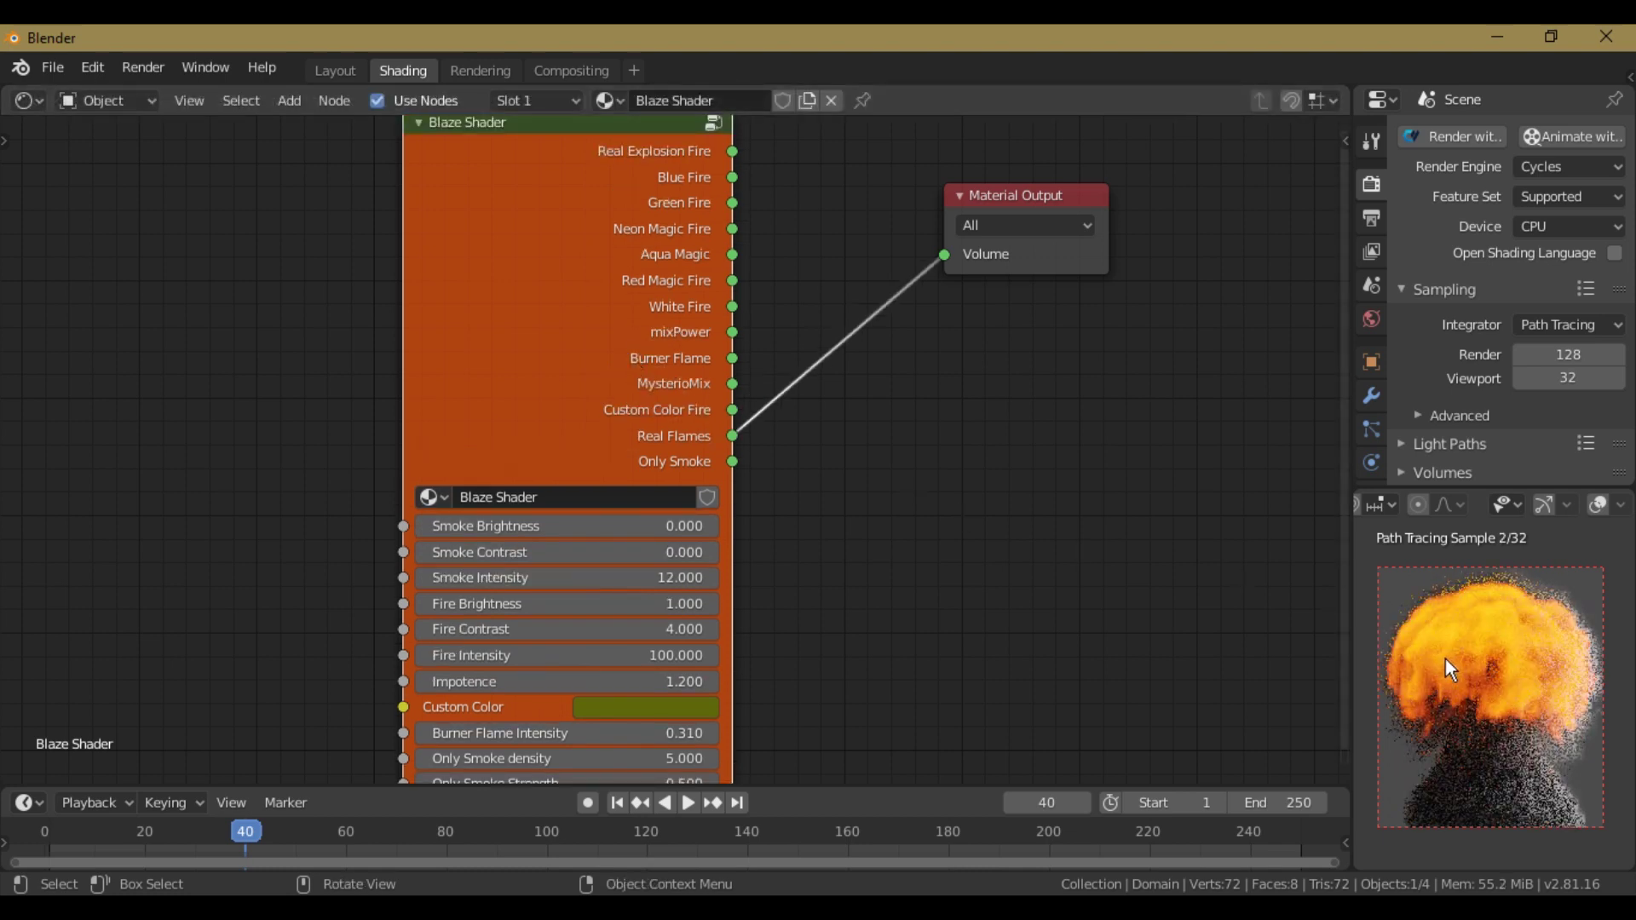
pyautogui.scroll(-2, 1446, 655)
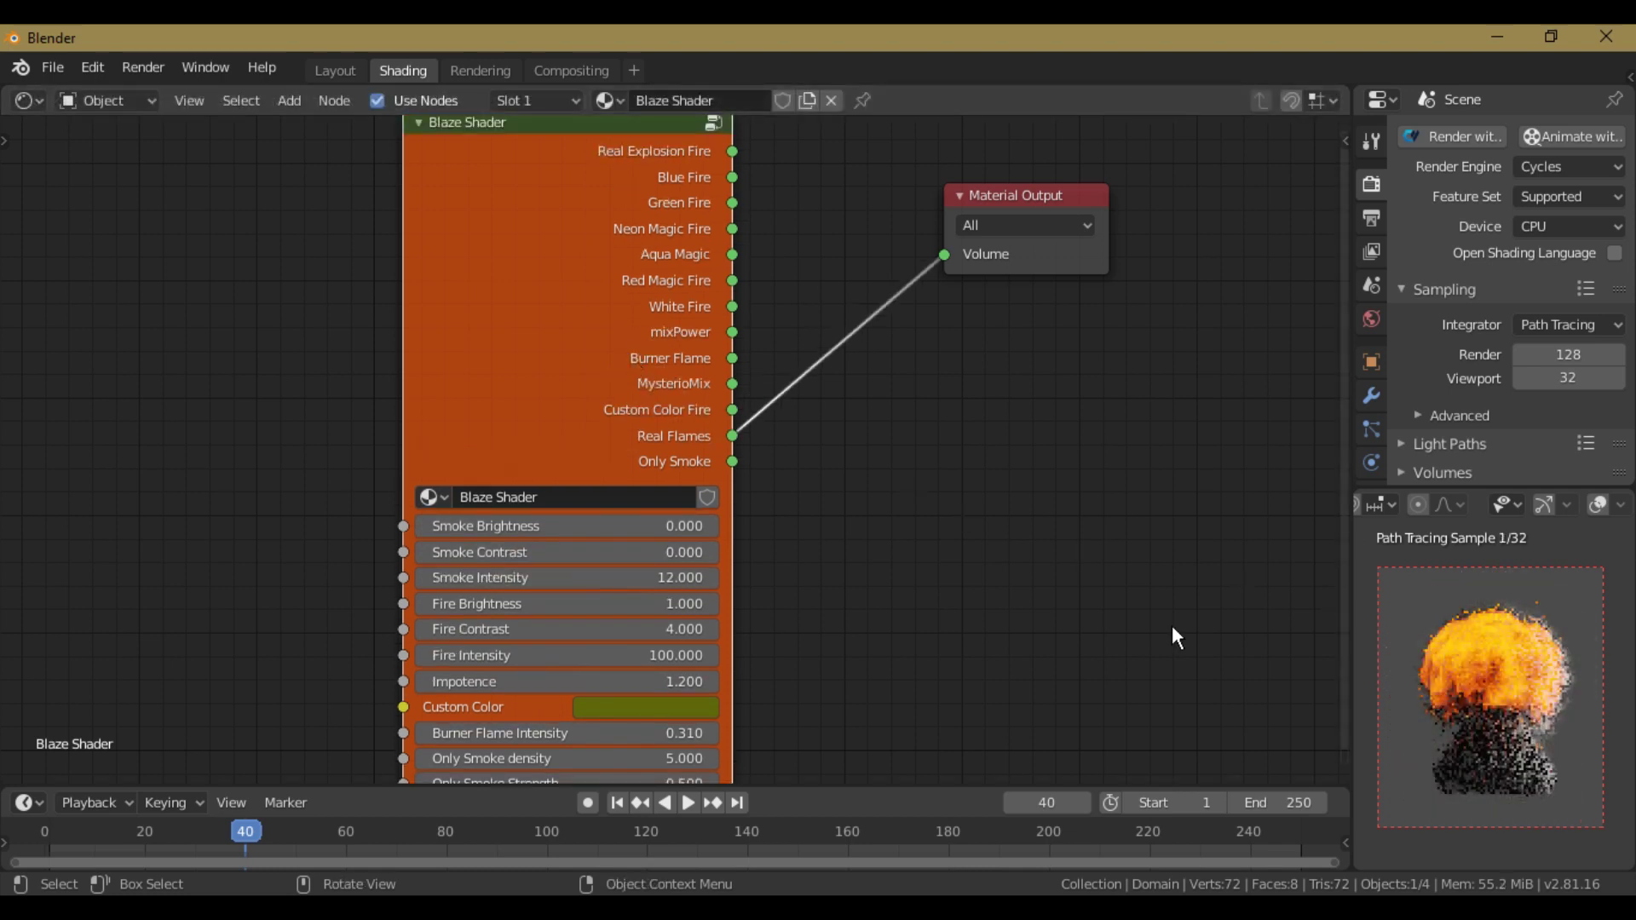
pyautogui.moveTo(733, 461); pyautogui.dragTo(748, 317)
pyautogui.moveTo(577, 389); pyautogui.dragTo(619, 254)
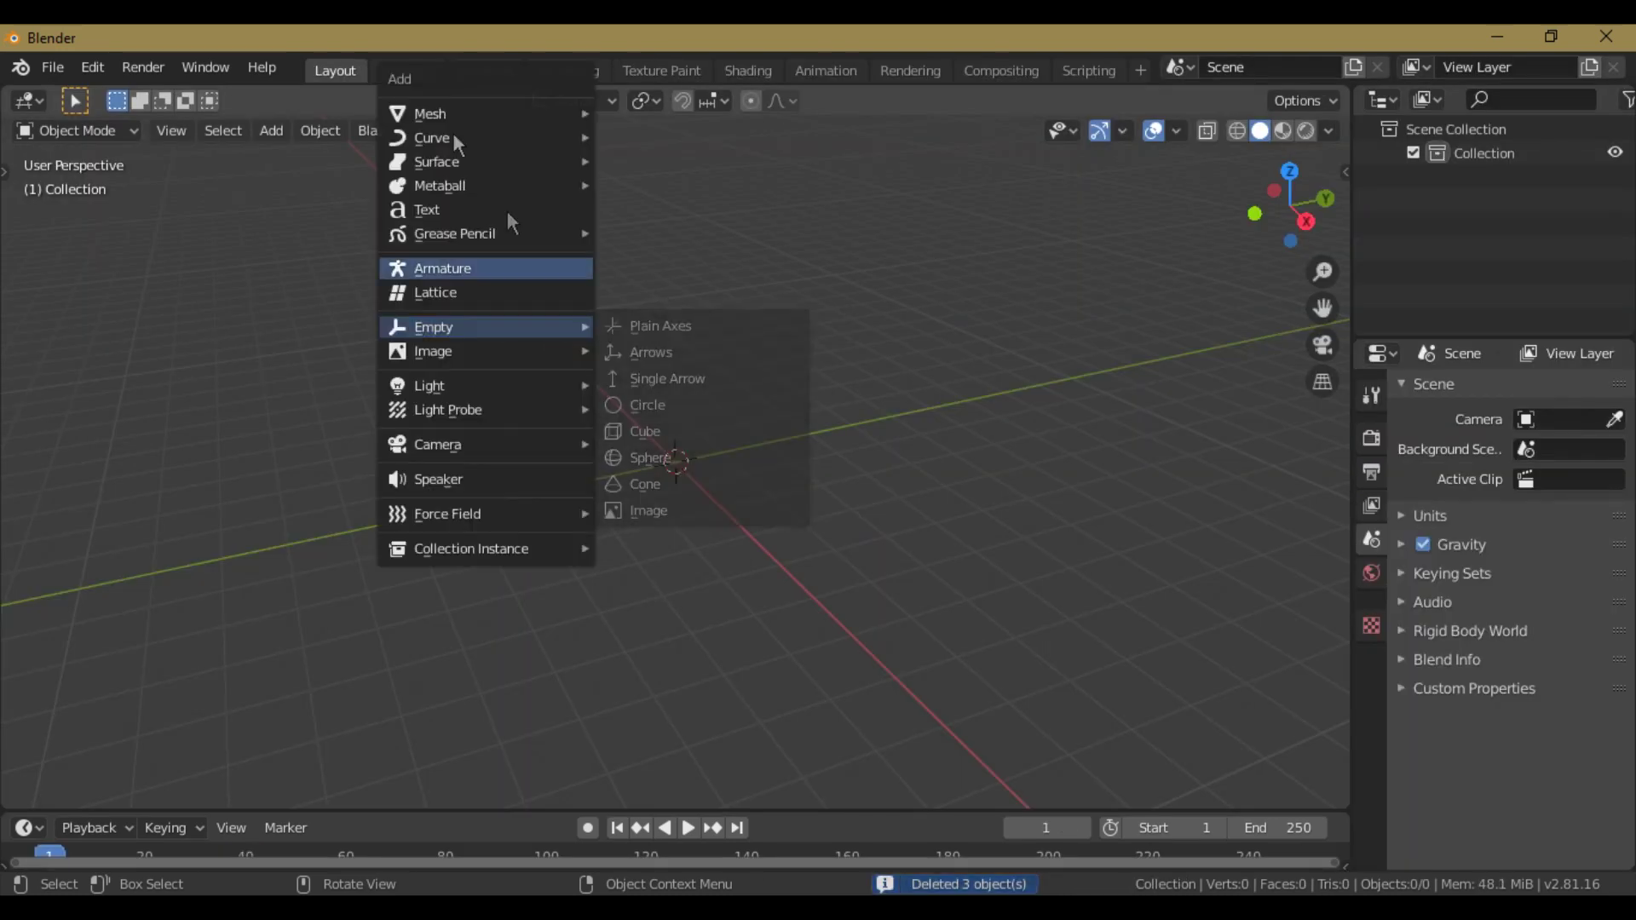
# Step: Add a circle mesh and fill it with a face in Edit Mode
pyautogui.moveTo(438, 114)
pyautogui.click(648, 160)
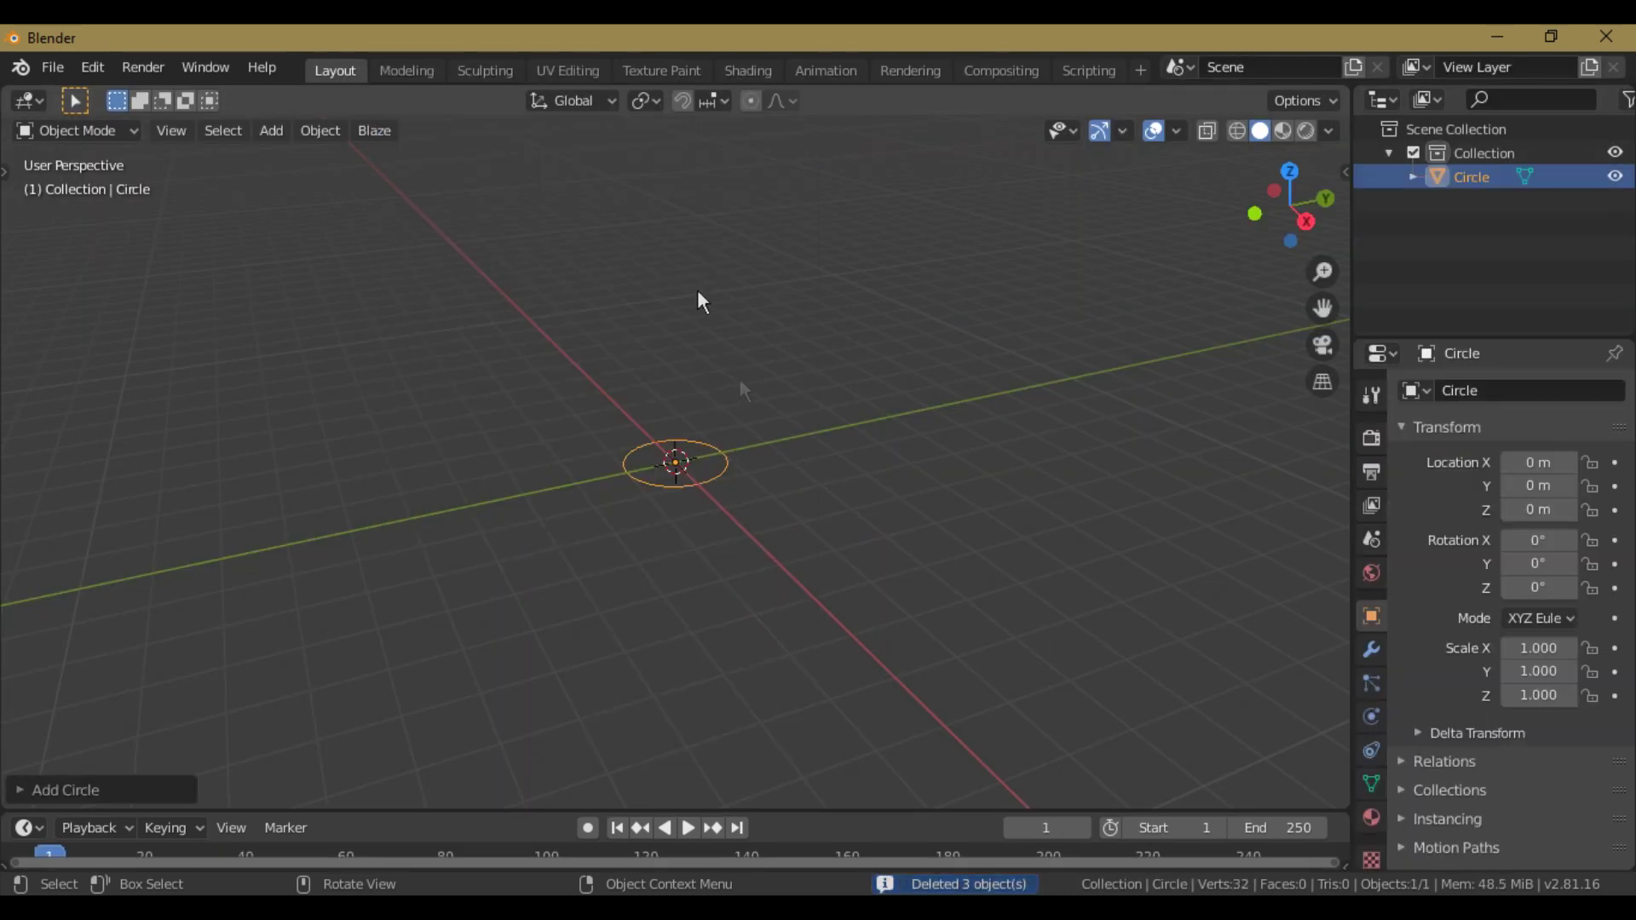
pyautogui.press('Tab')
pyautogui.press('f')
pyautogui.press('q')
pyautogui.press('Tab')
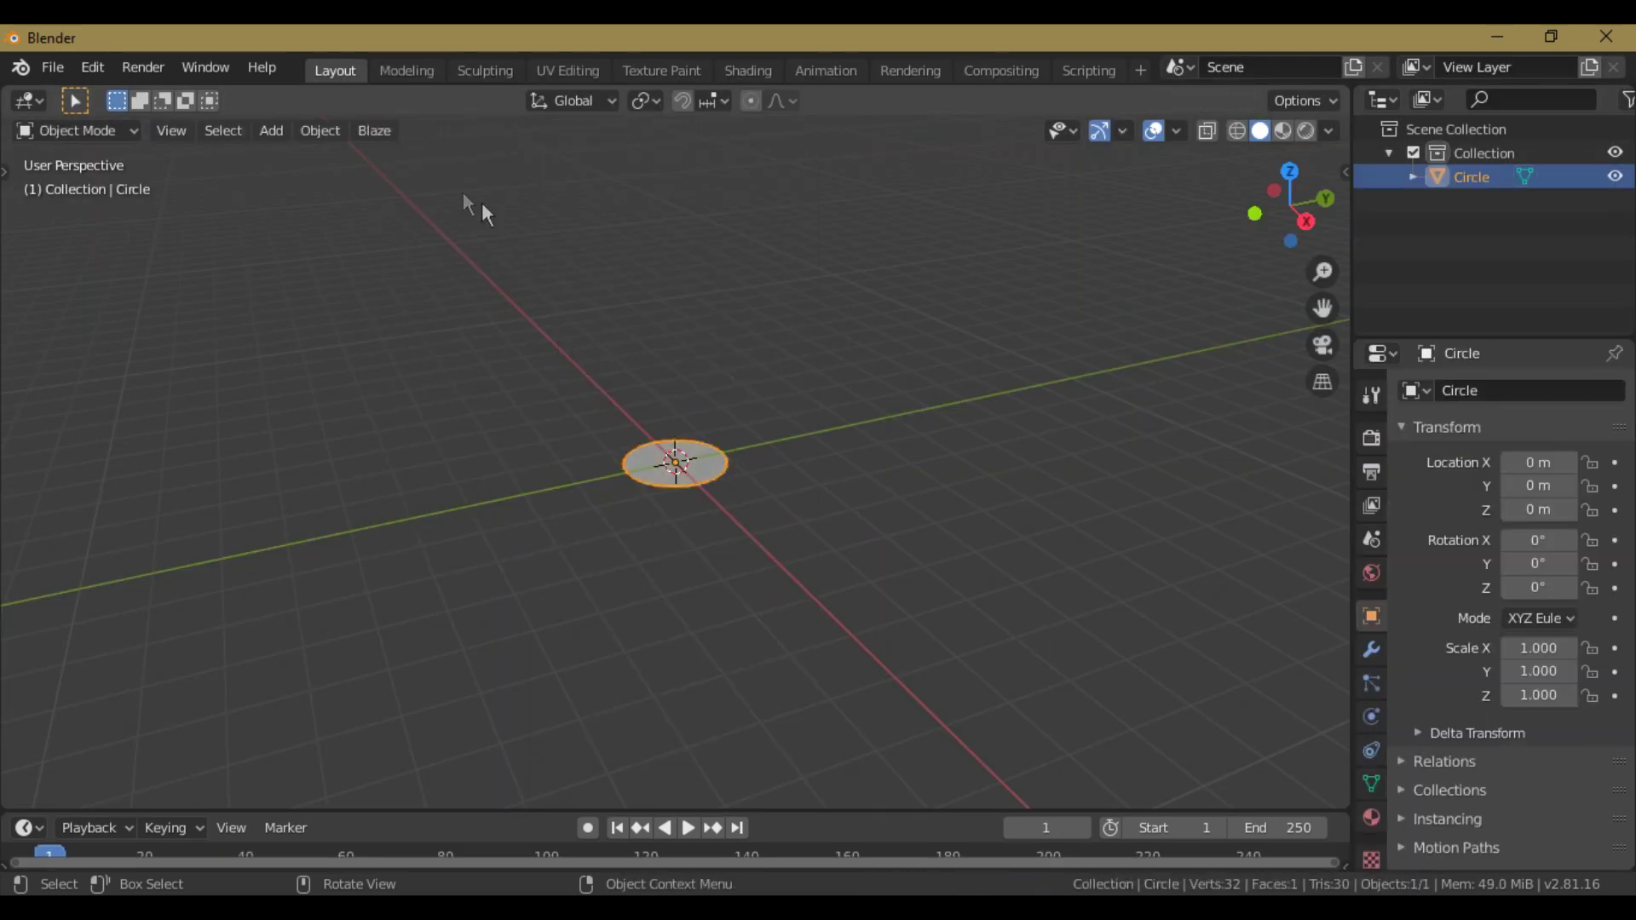
# Step: Apply Quick Smoke to the circle, creating a smoke domain around it
pyautogui.click(320, 131)
pyautogui.moveTo(401, 726)
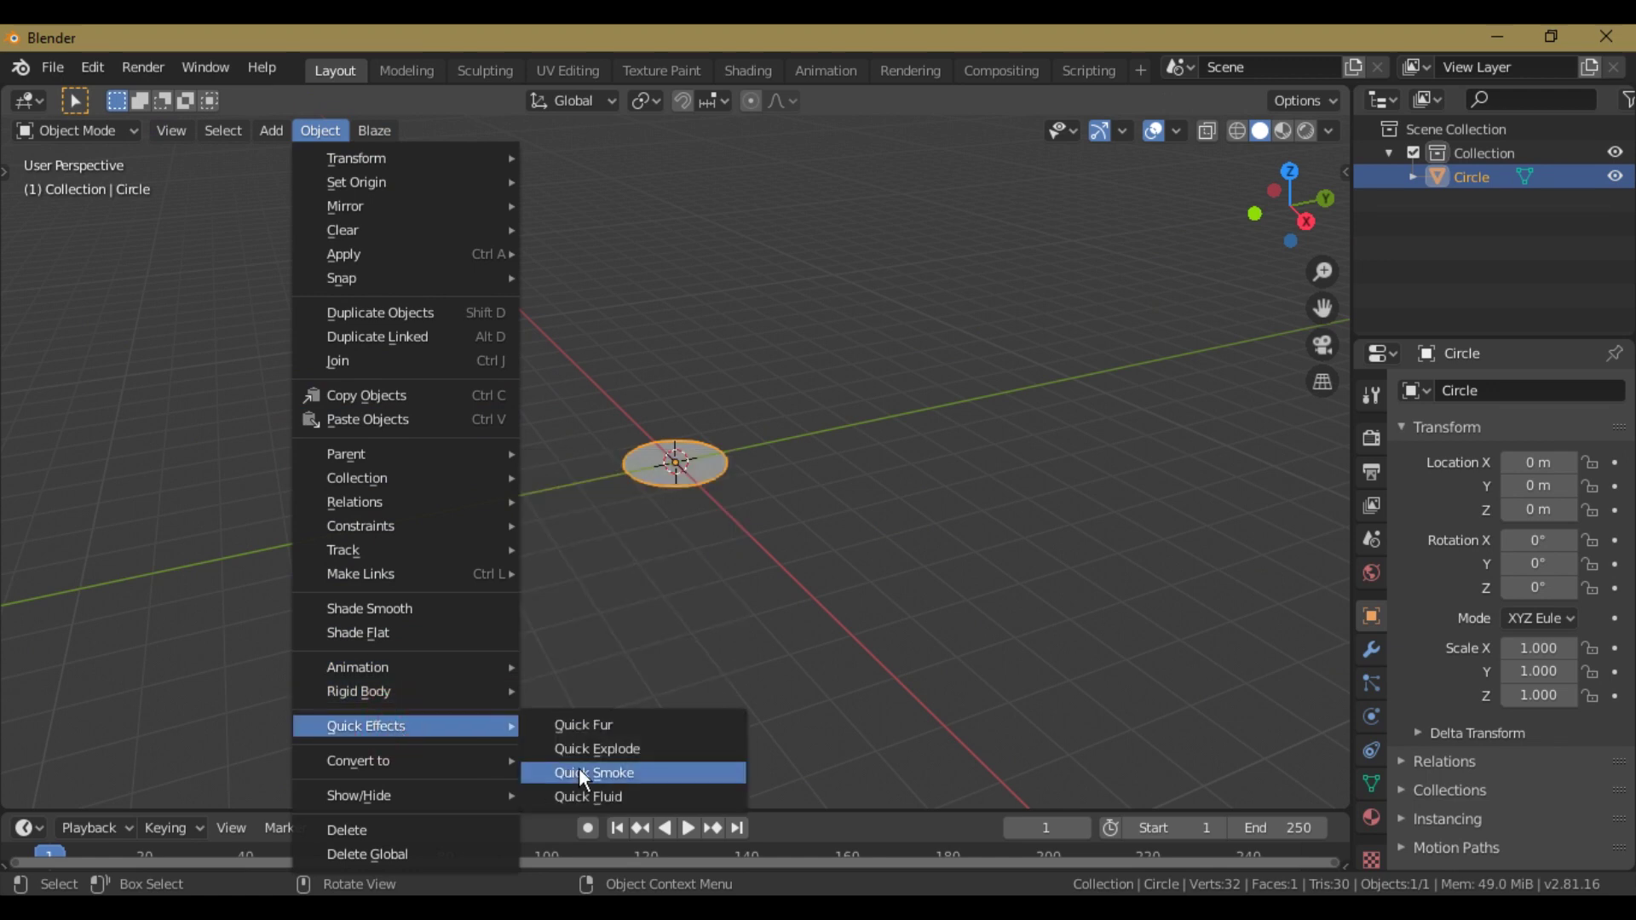
pyautogui.click(584, 776)
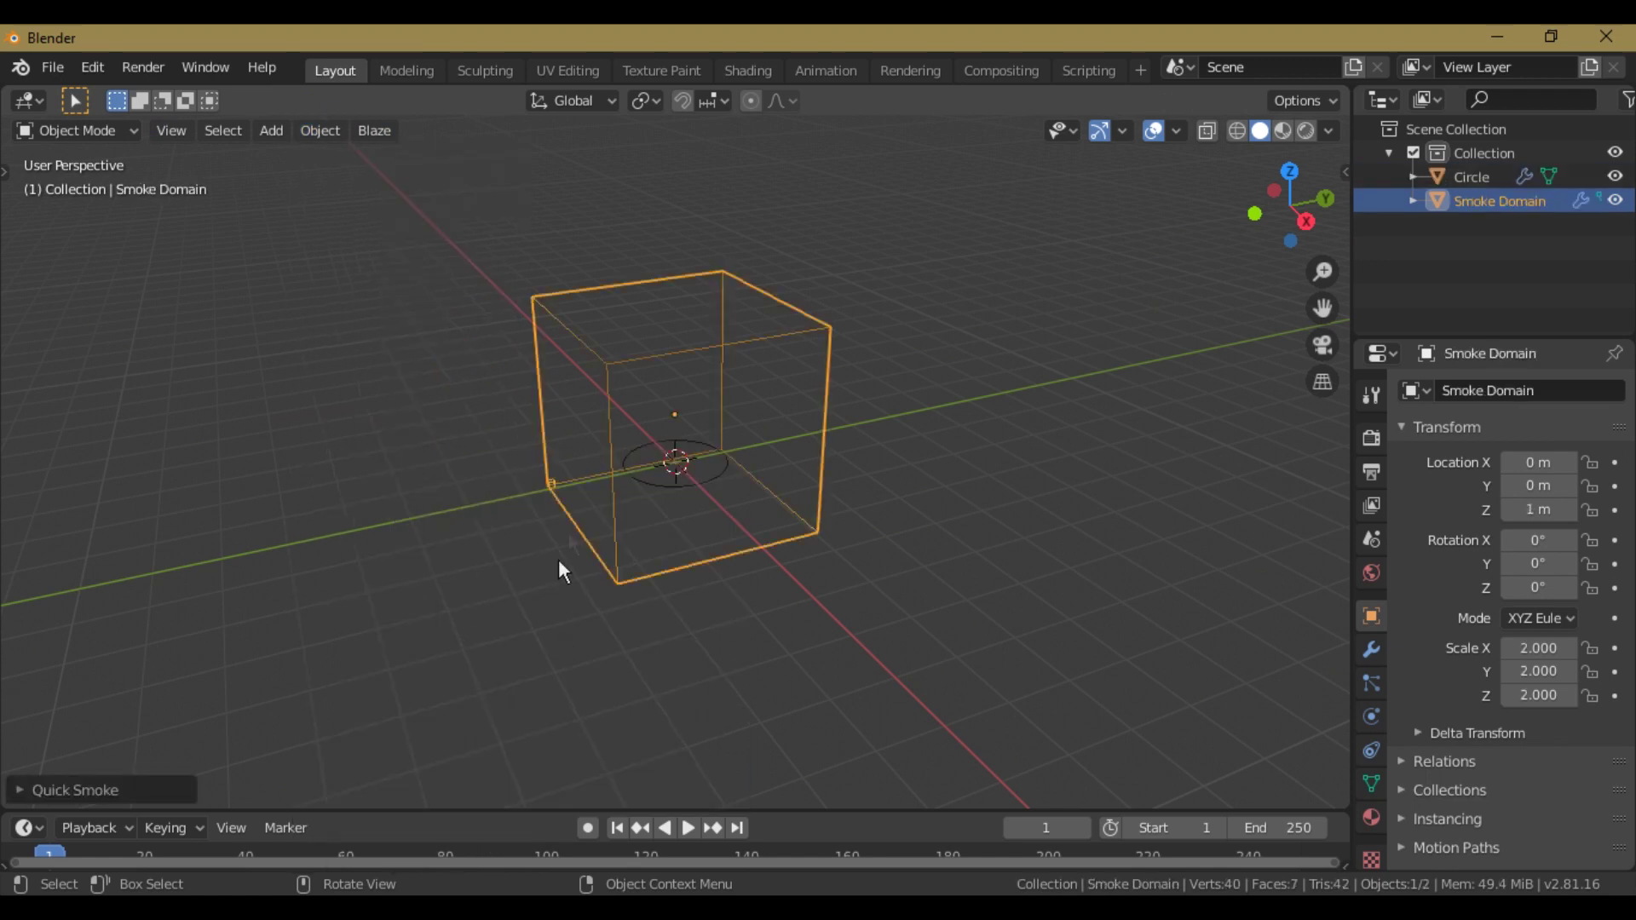
pyautogui.click(377, 132)
# Step: Add the Blaze Shader to the domain and set the Circle's Smoke Color to teal
pyautogui.click(401, 162)
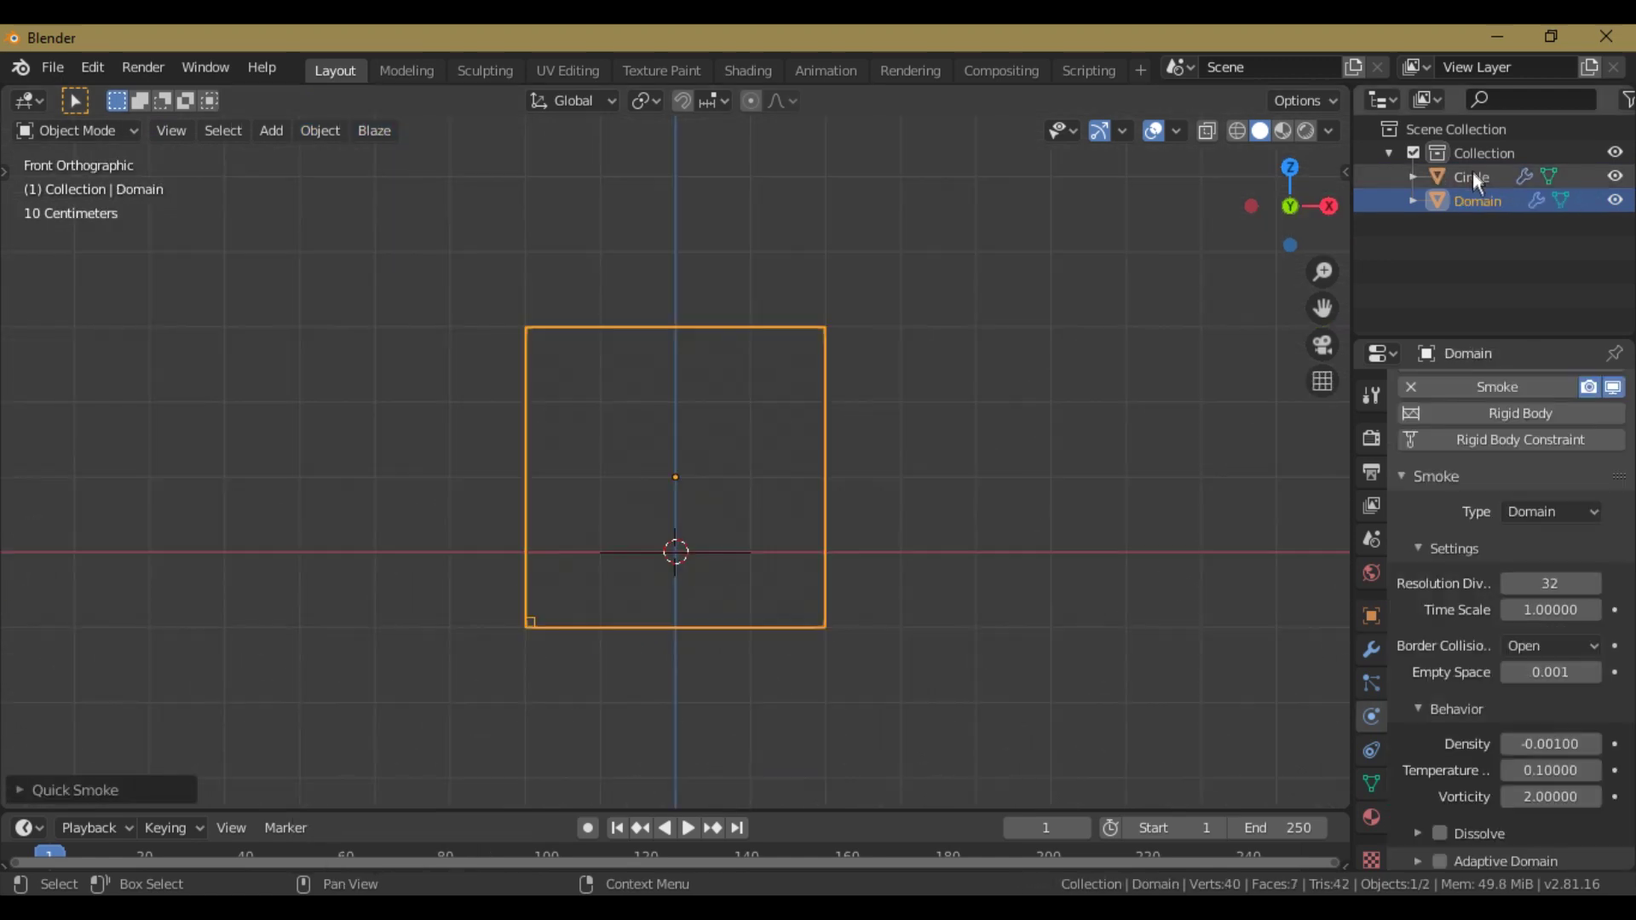
pyautogui.click(1477, 178)
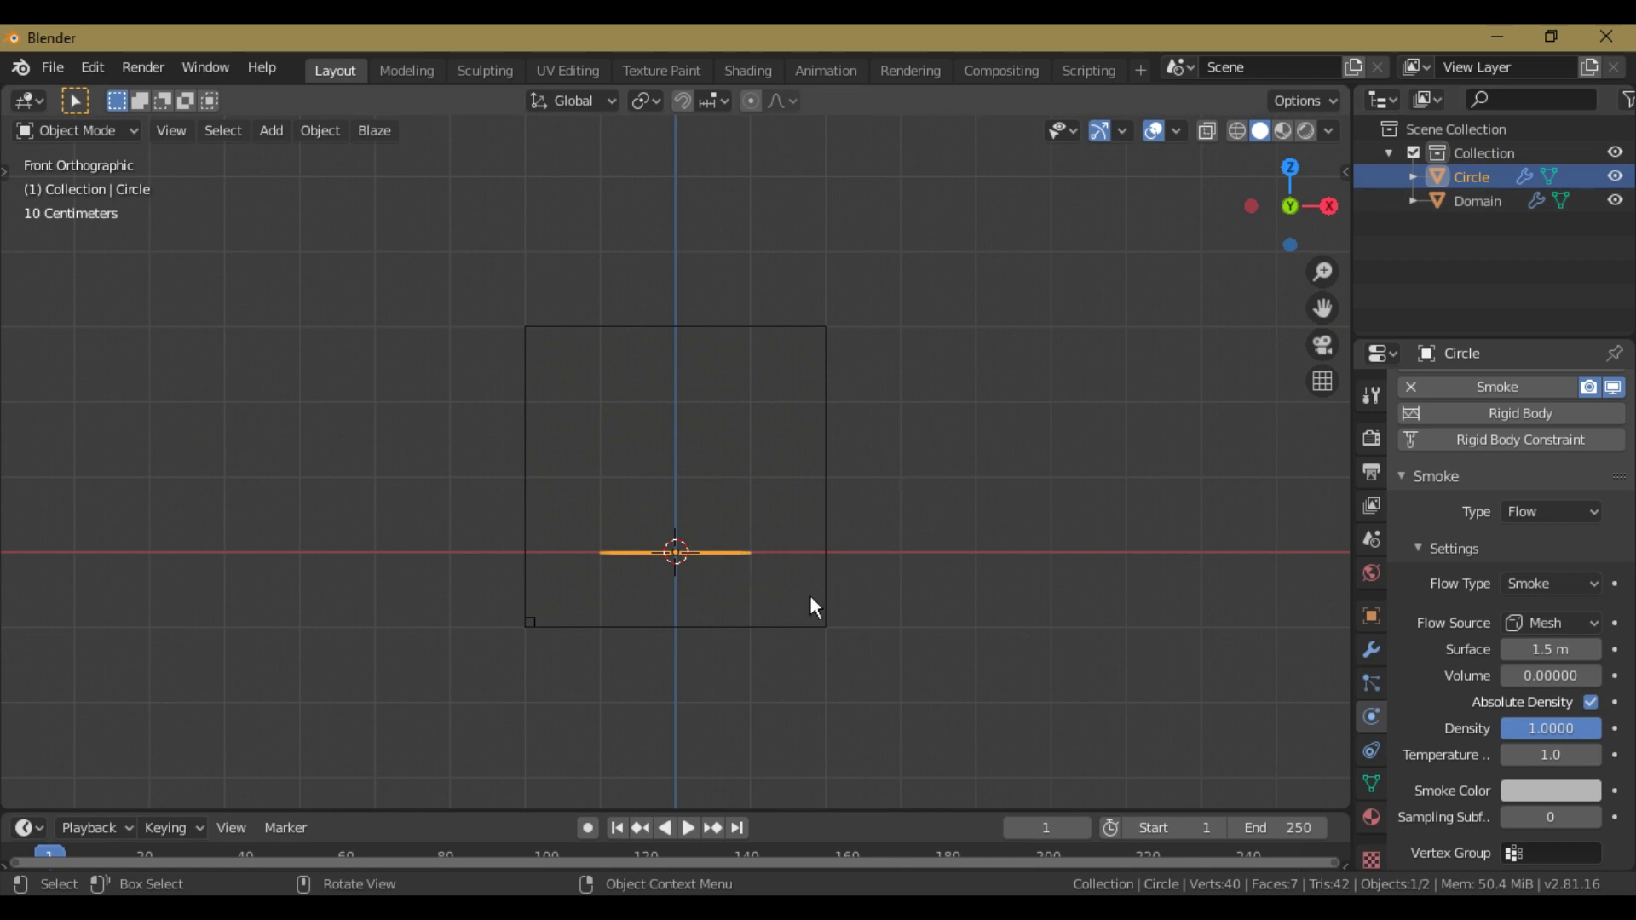
pyautogui.scroll(-5, 1530, 712)
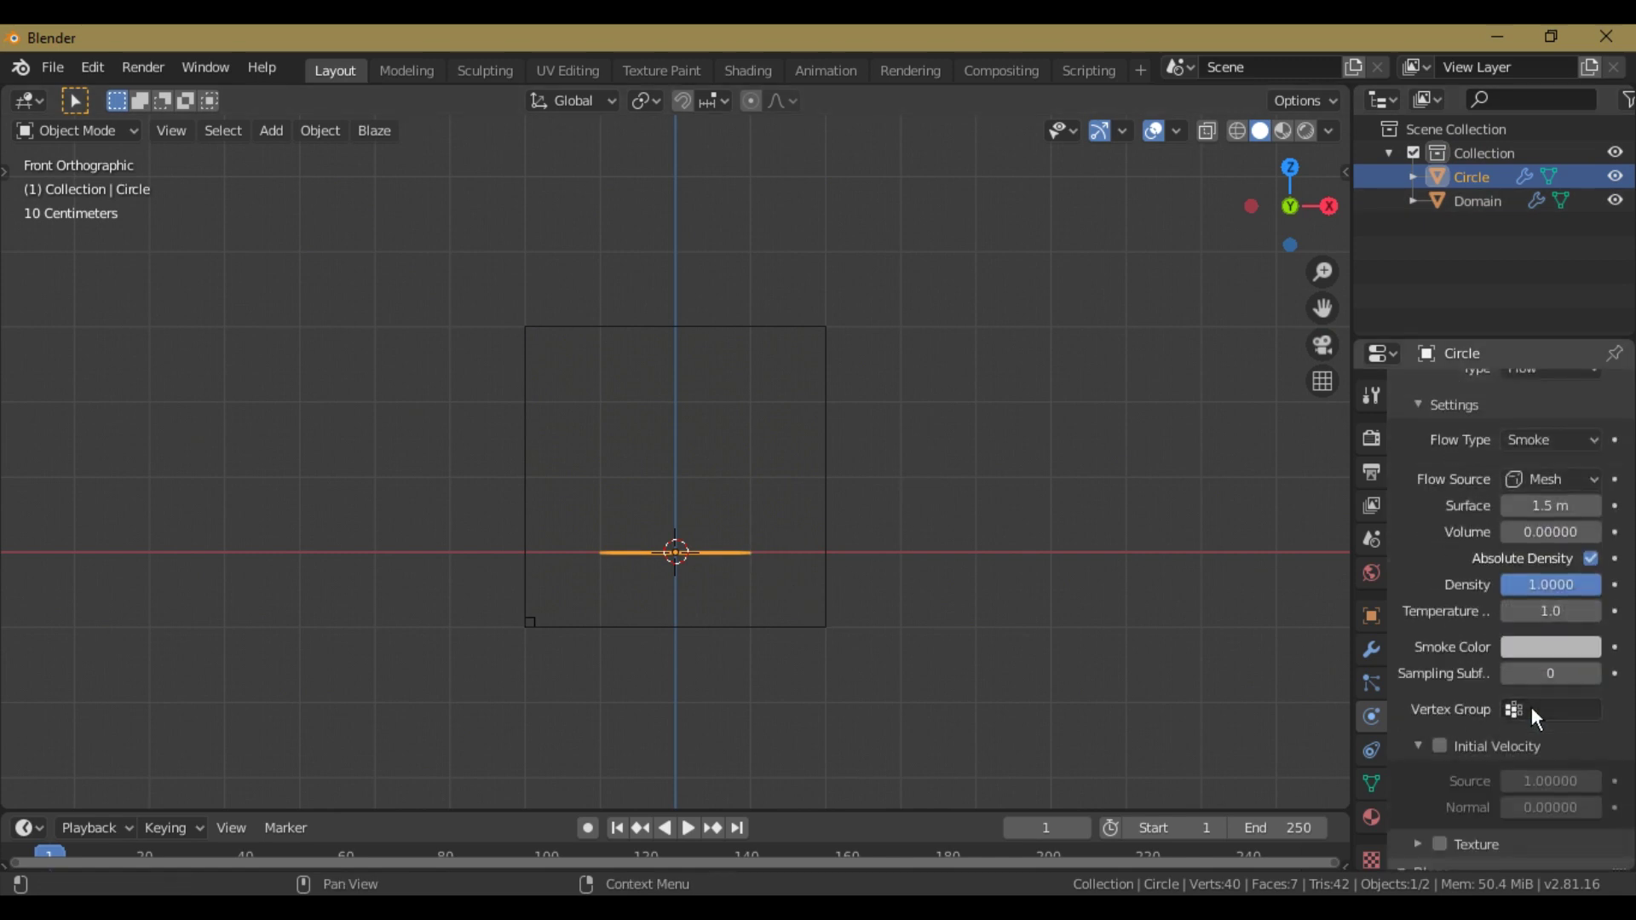
pyautogui.click(1560, 608)
pyautogui.moveTo(1461, 343); pyautogui.dragTo(1475, 292)
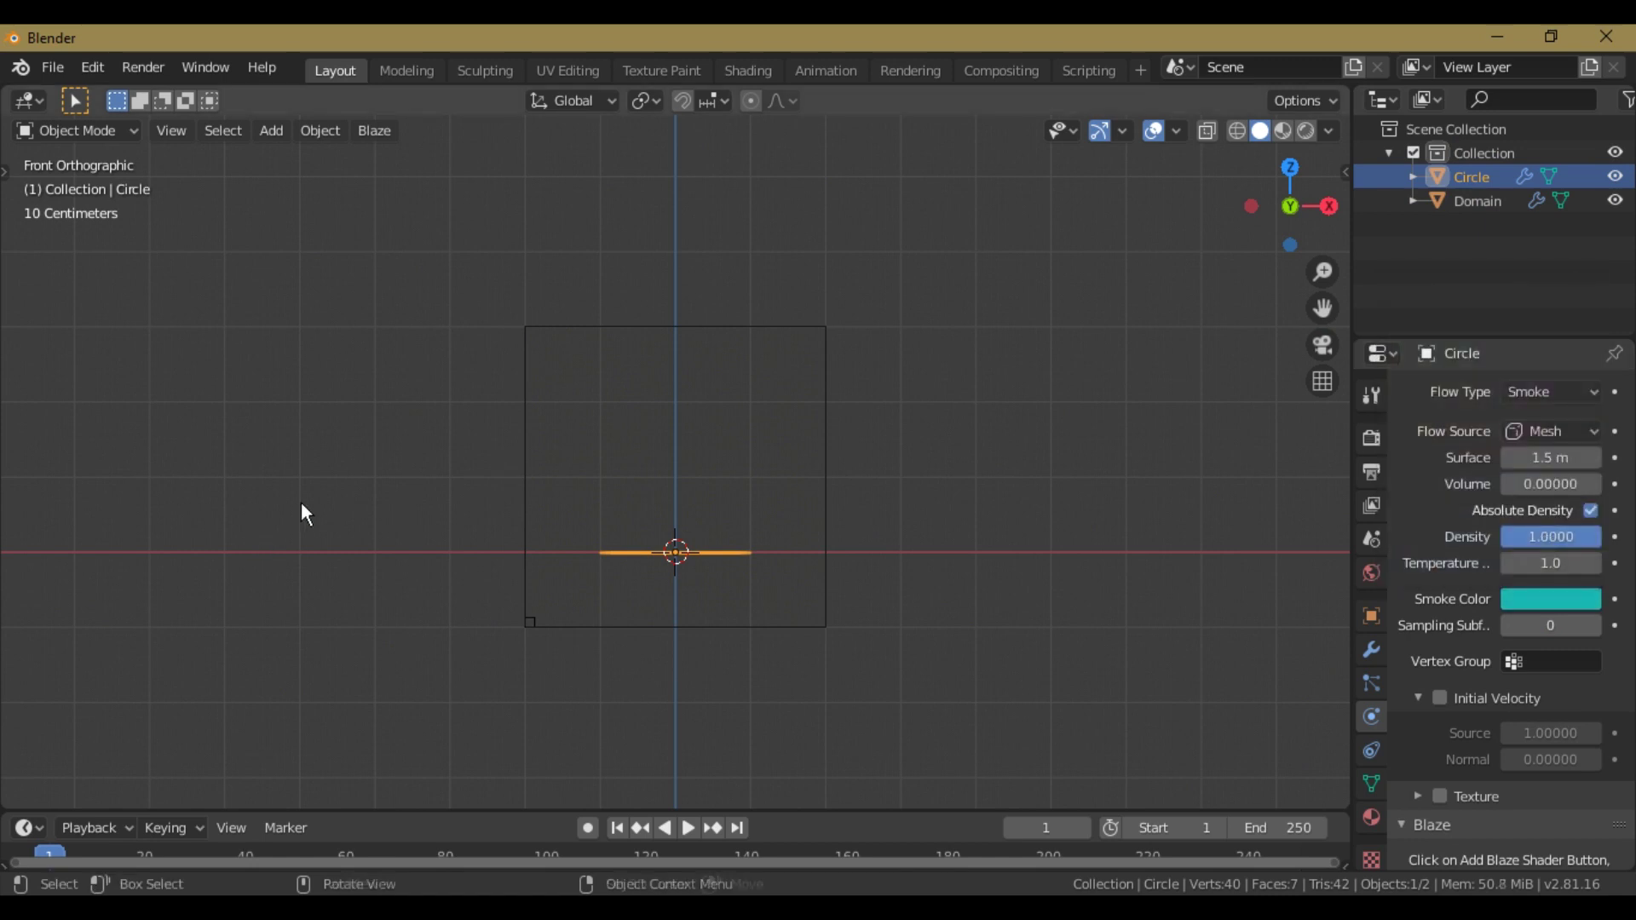
# Step: Play the simulation briefly to preview the teal smoke, then stop it
pyautogui.press('space')
pyautogui.scroll(3, 581, 623)
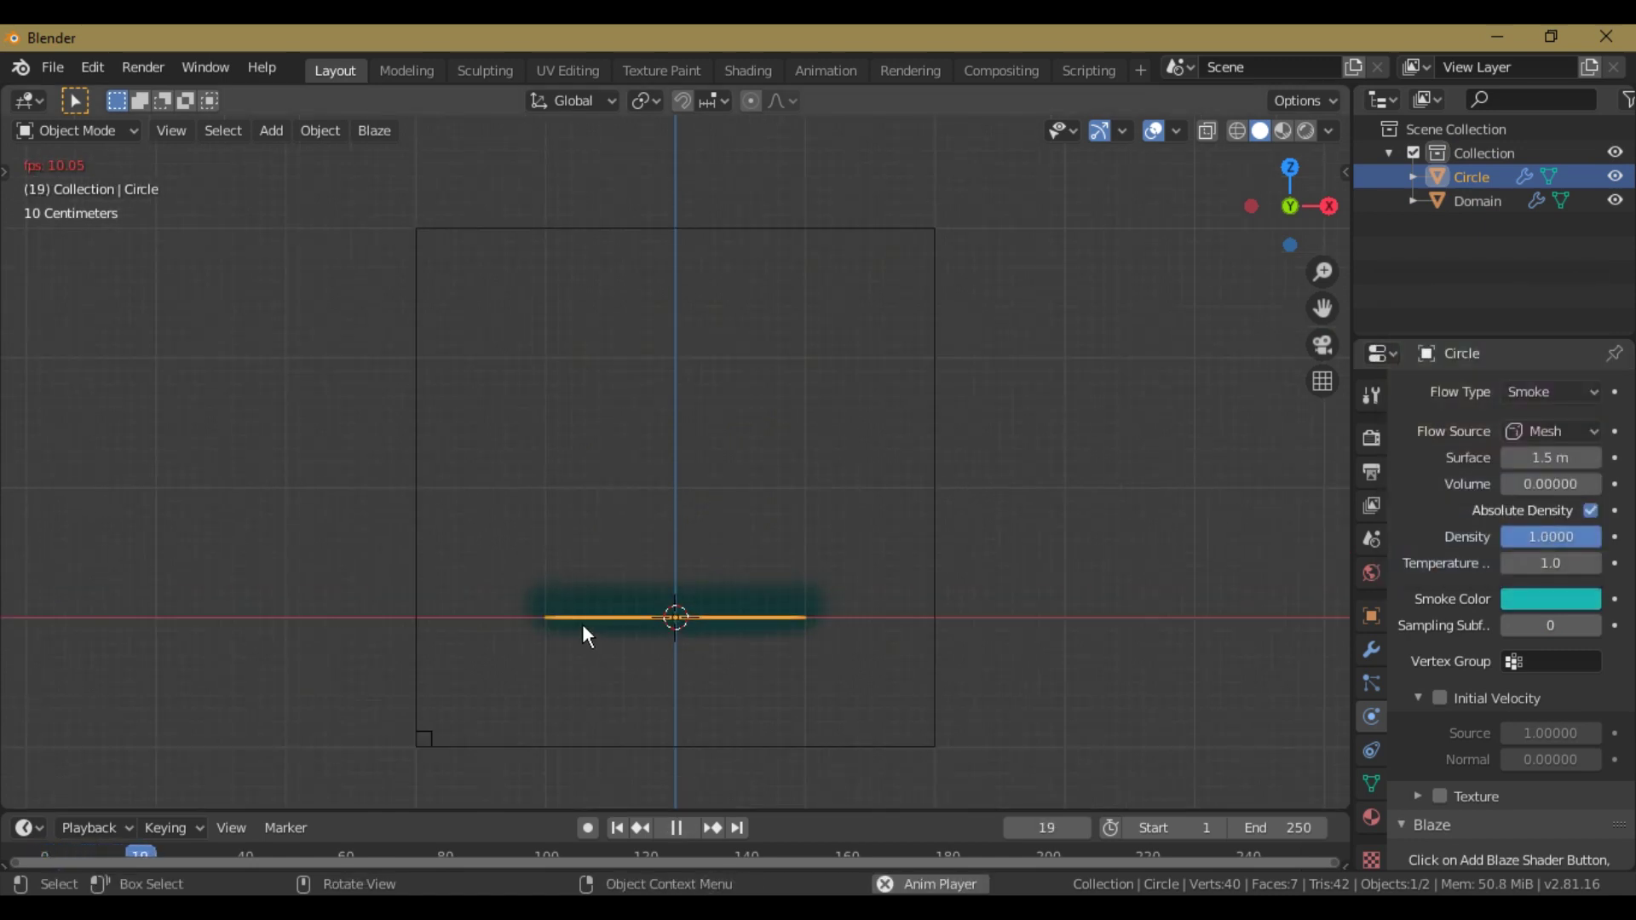
pyautogui.press('space')
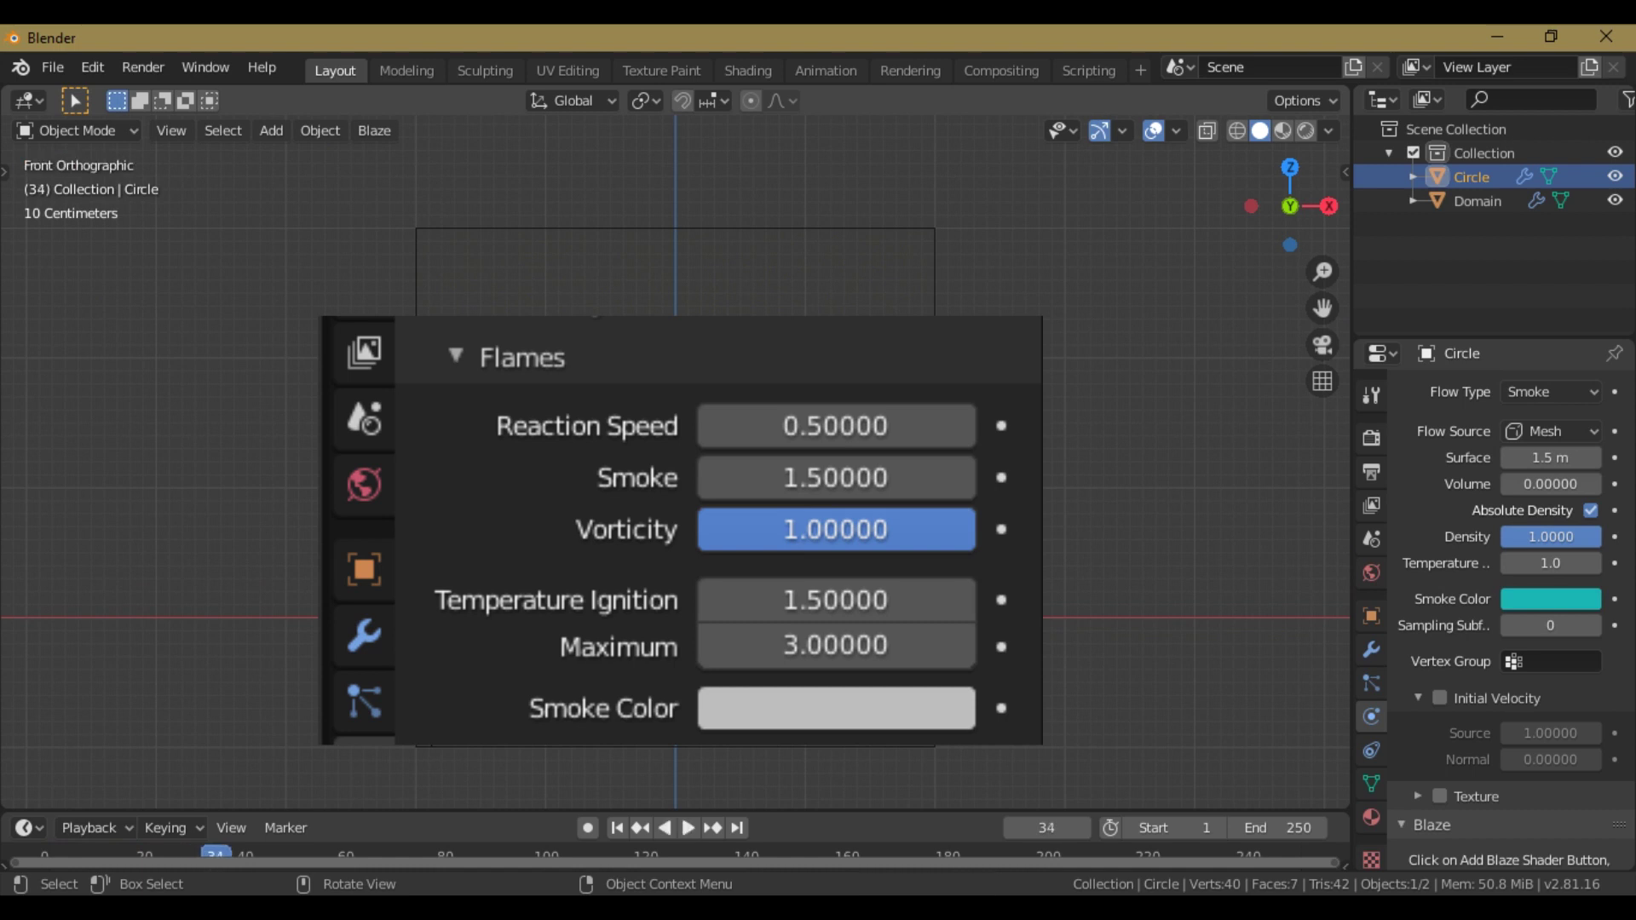
pyautogui.hotkey('shift', 'a')
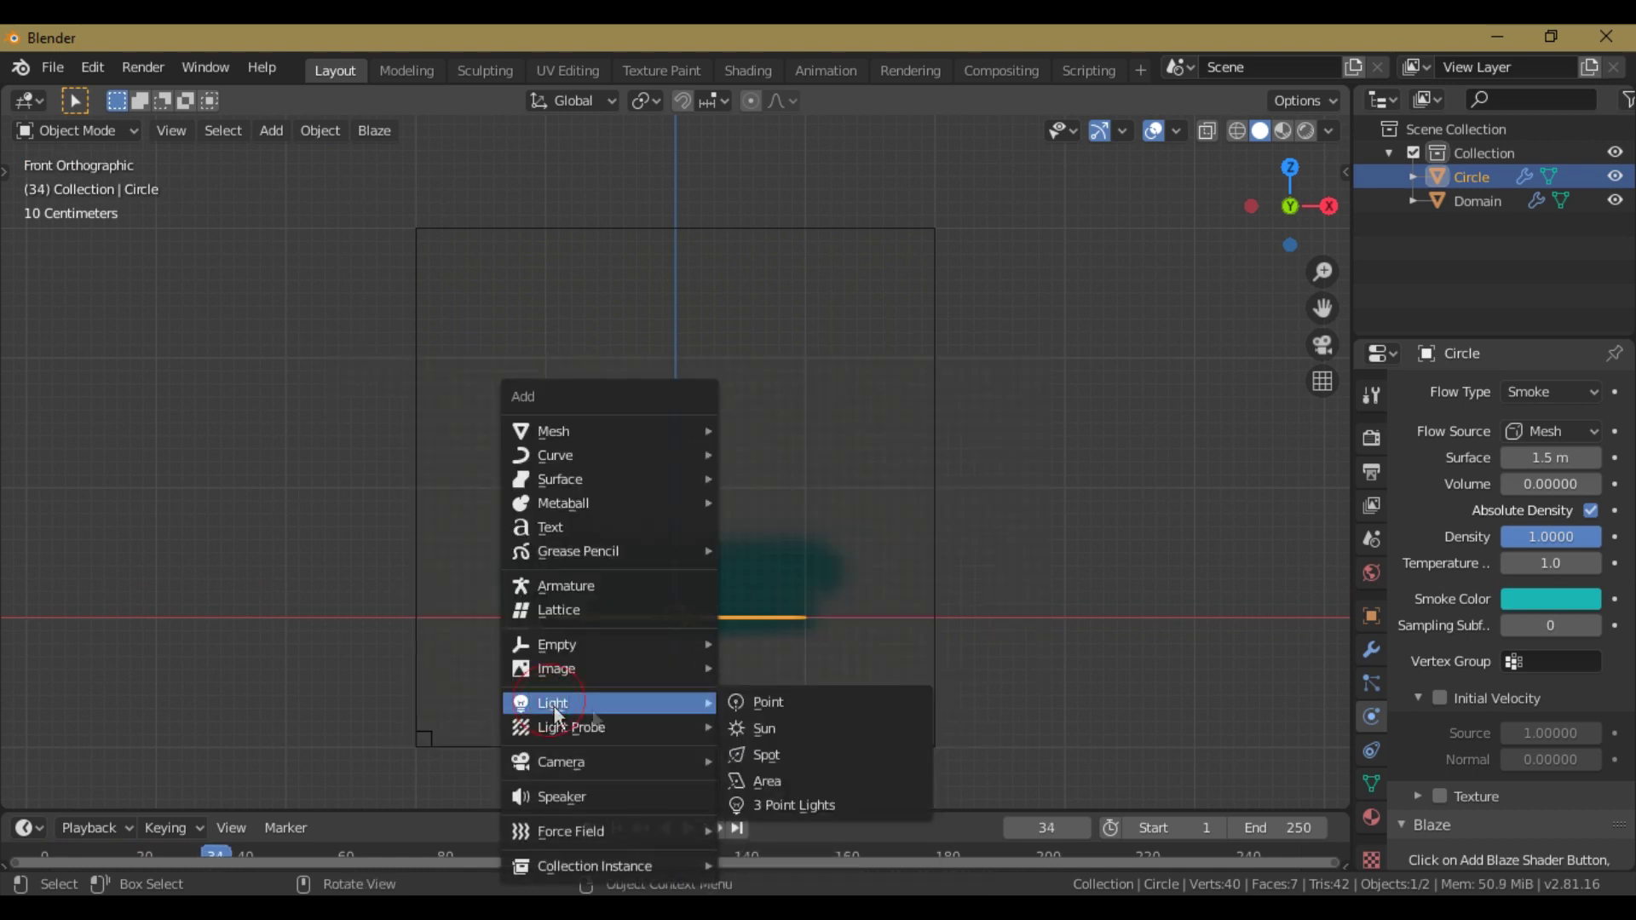
# Step: Add a point light up-right of the smoke and replay the simulation from frame 1
pyautogui.click(778, 702)
pyautogui.press('g')
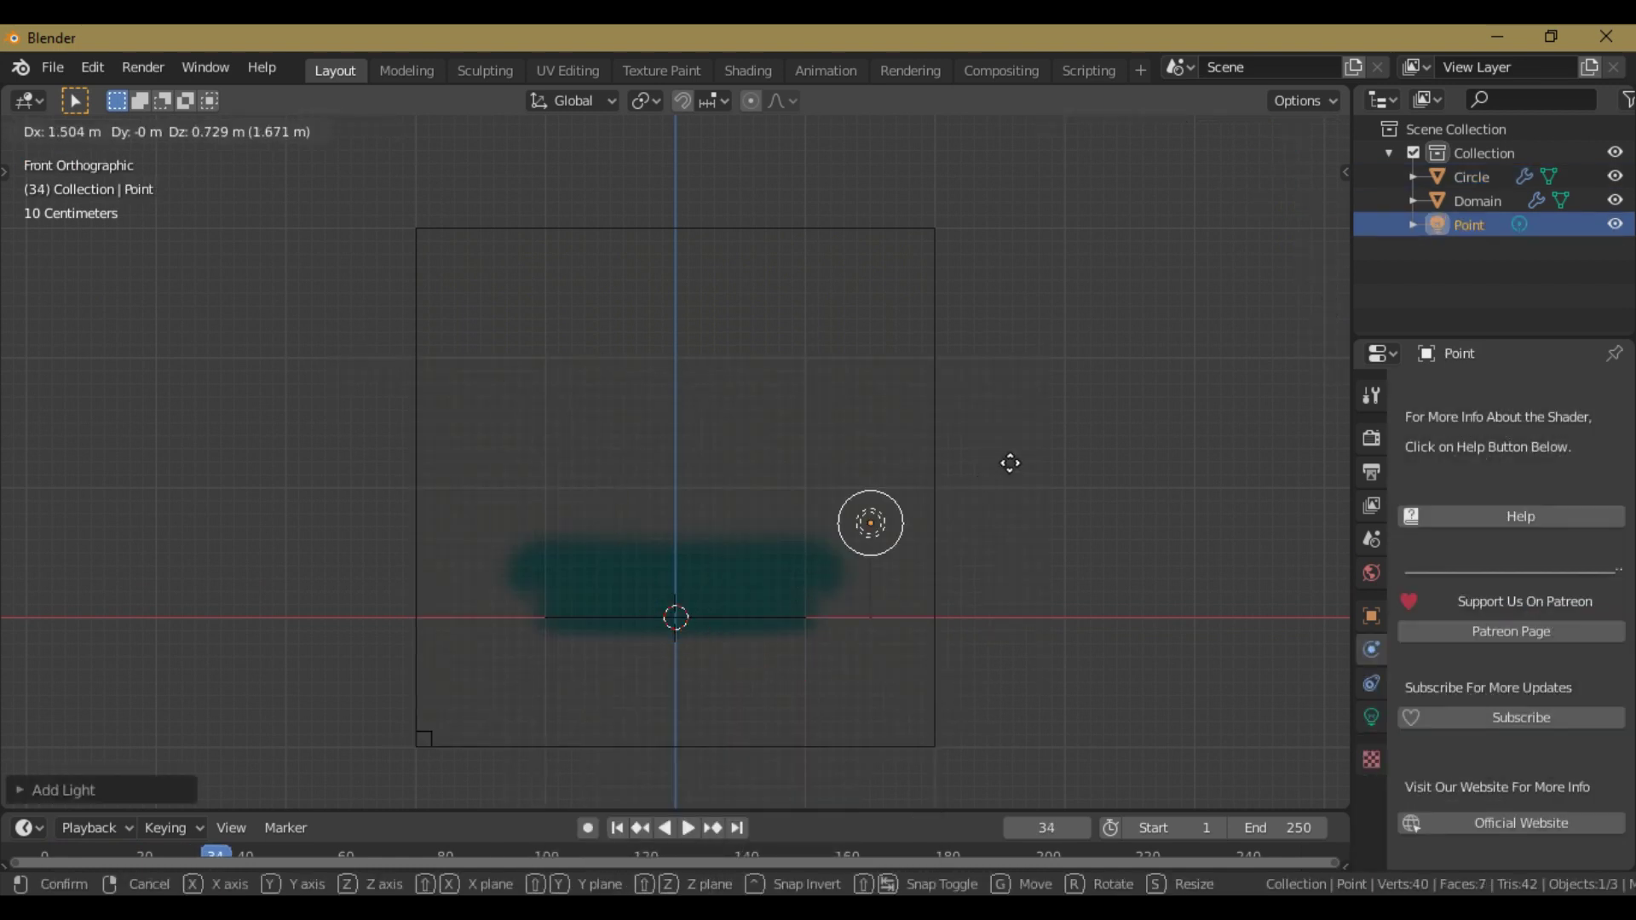
pyautogui.click(1010, 462)
pyautogui.hotkey('shift', 'Left')
pyautogui.press('space')
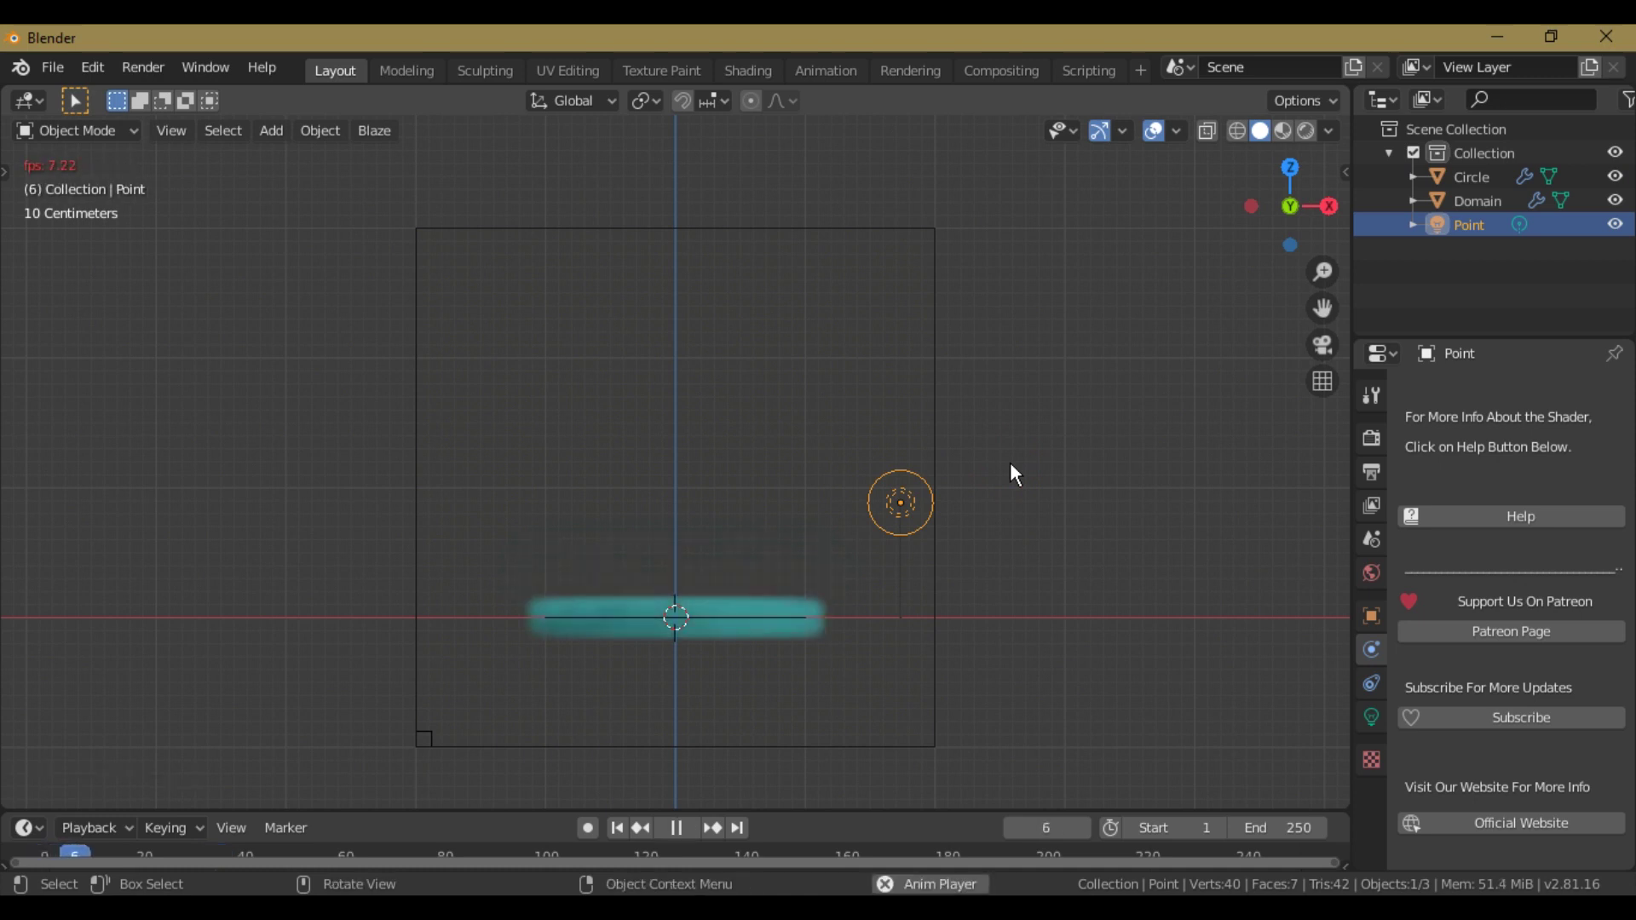
pyautogui.press('space')
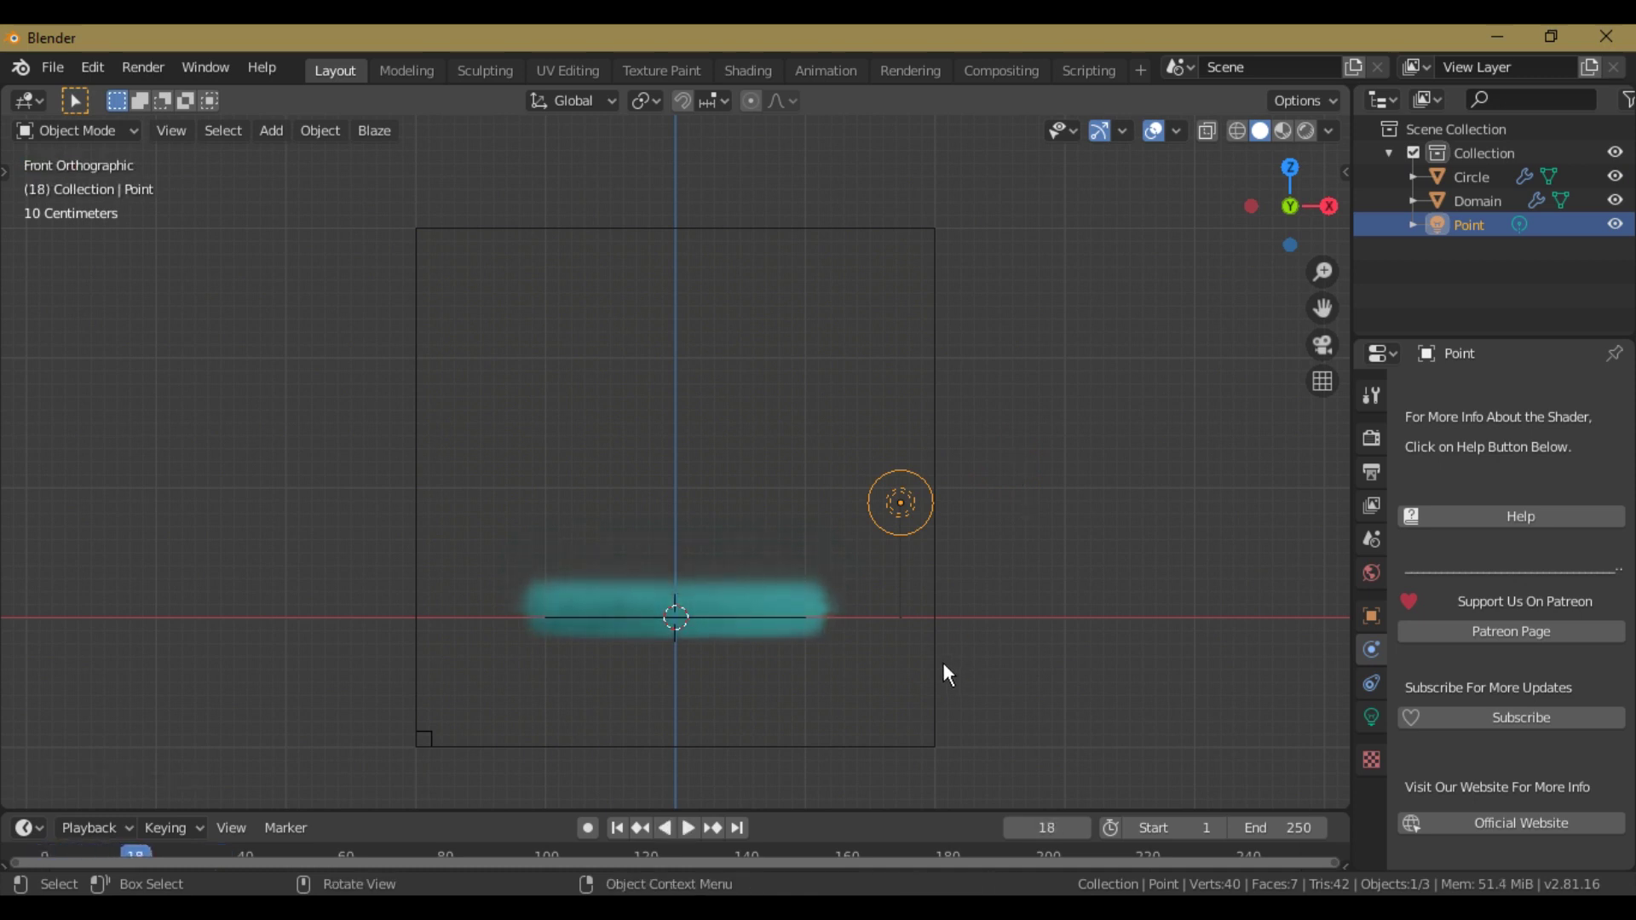
# Step: Raise the smoke domain 0.7 on Z, enable Adaptive Domain, and replay it in rendered shading
pyautogui.click(930, 664)
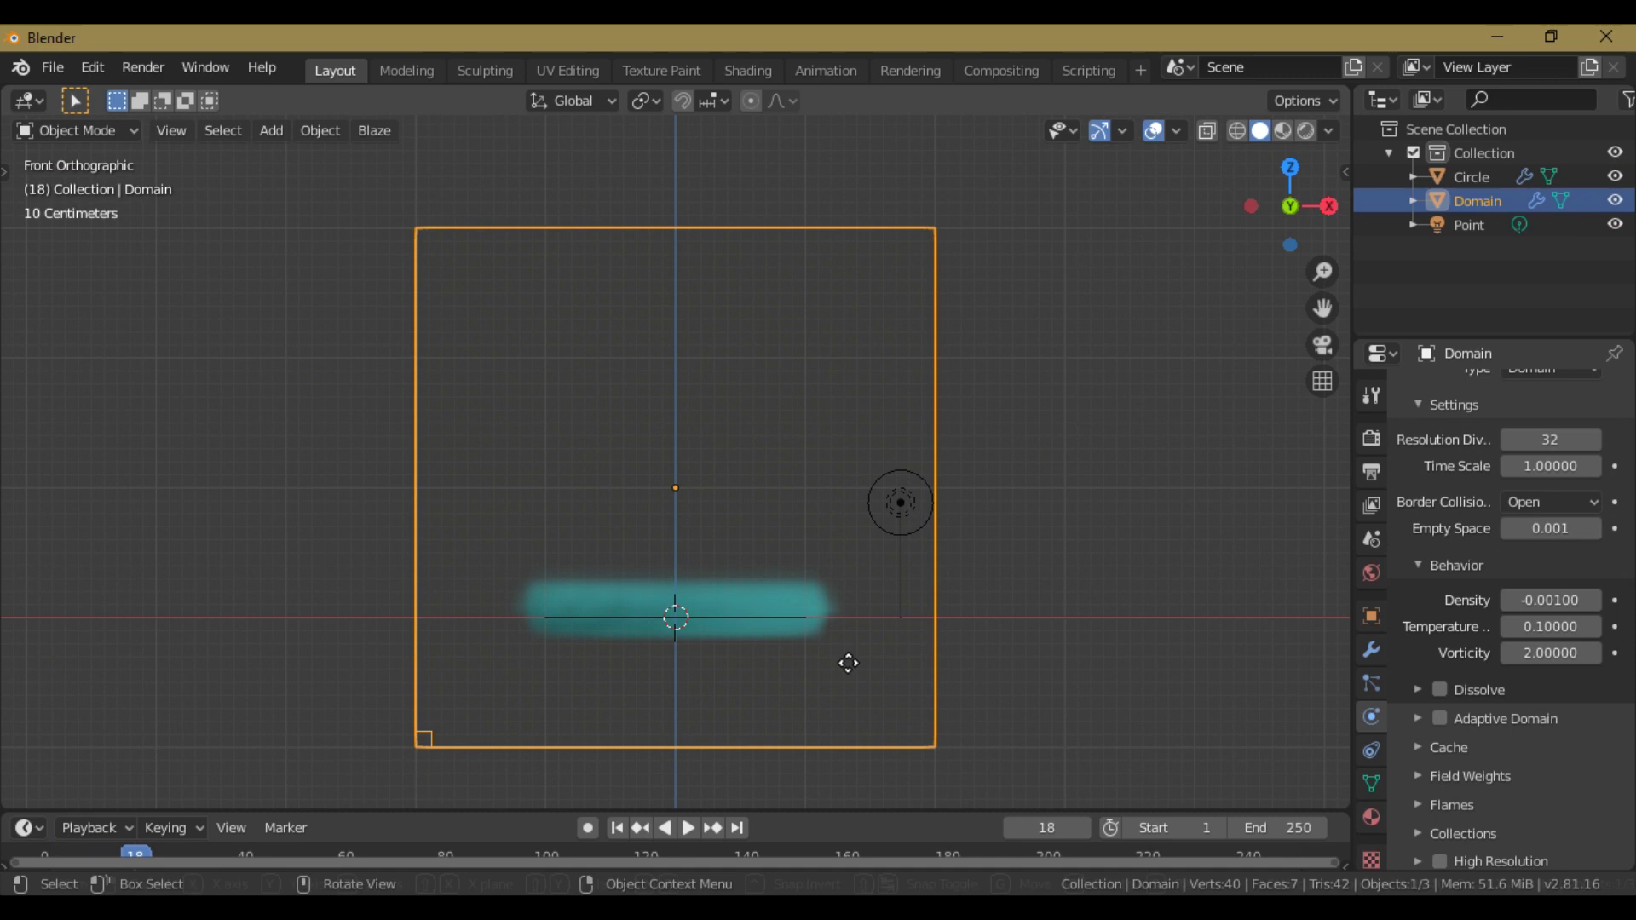
pyautogui.write('gz0.7')
pyautogui.press('Return')
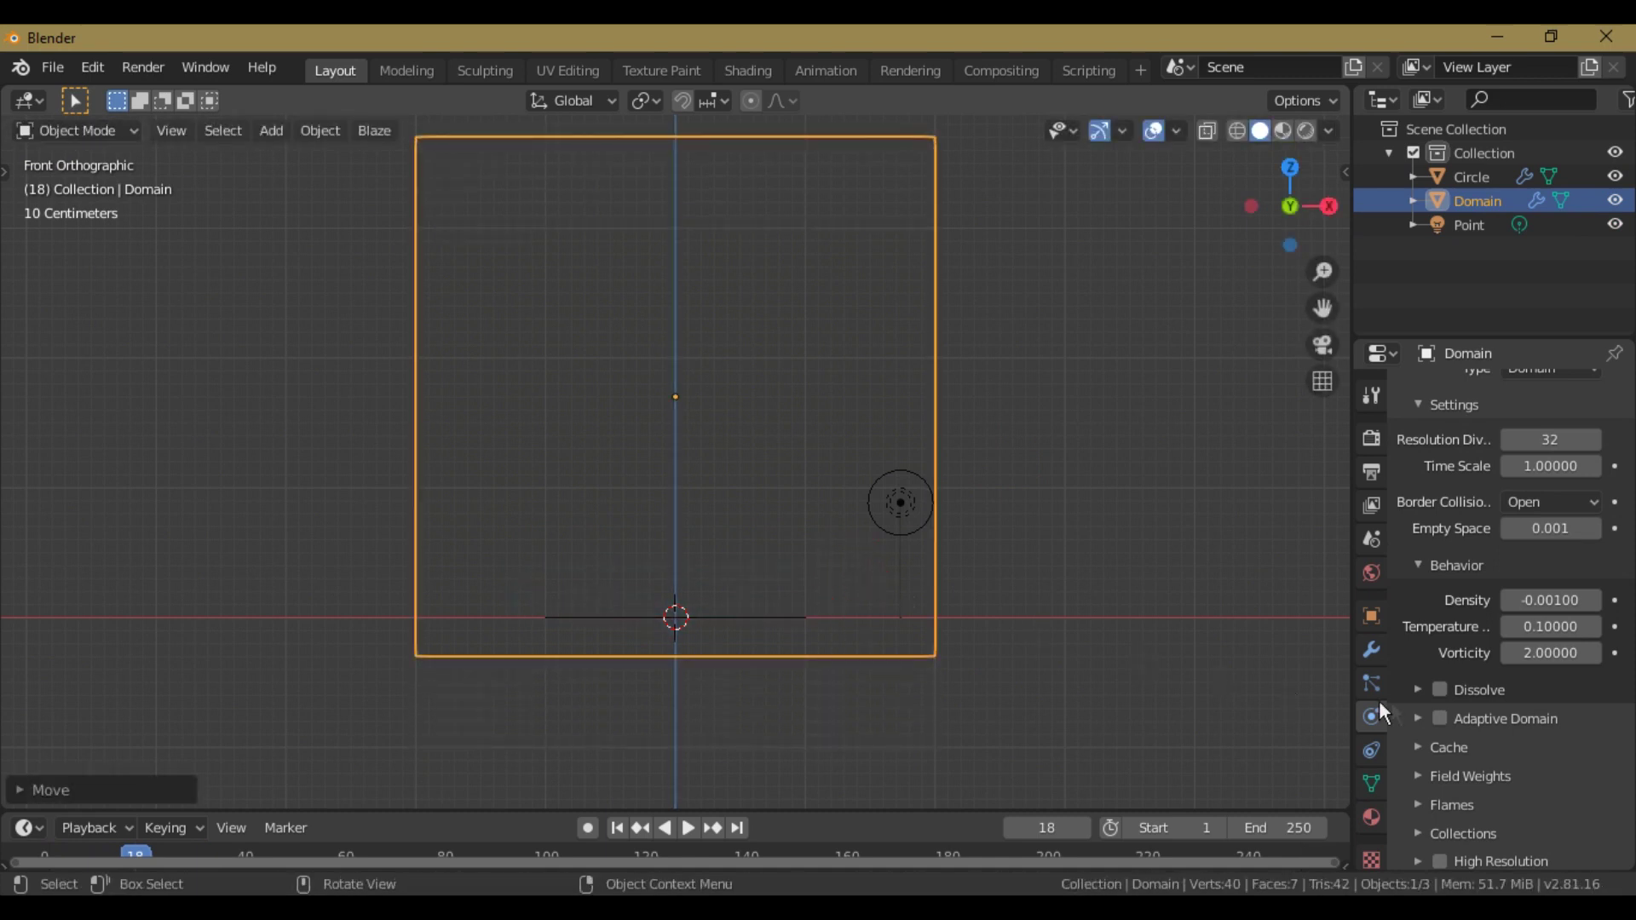
pyautogui.click(1440, 718)
pyautogui.hotkey('shift', 'Left')
pyautogui.press('space')
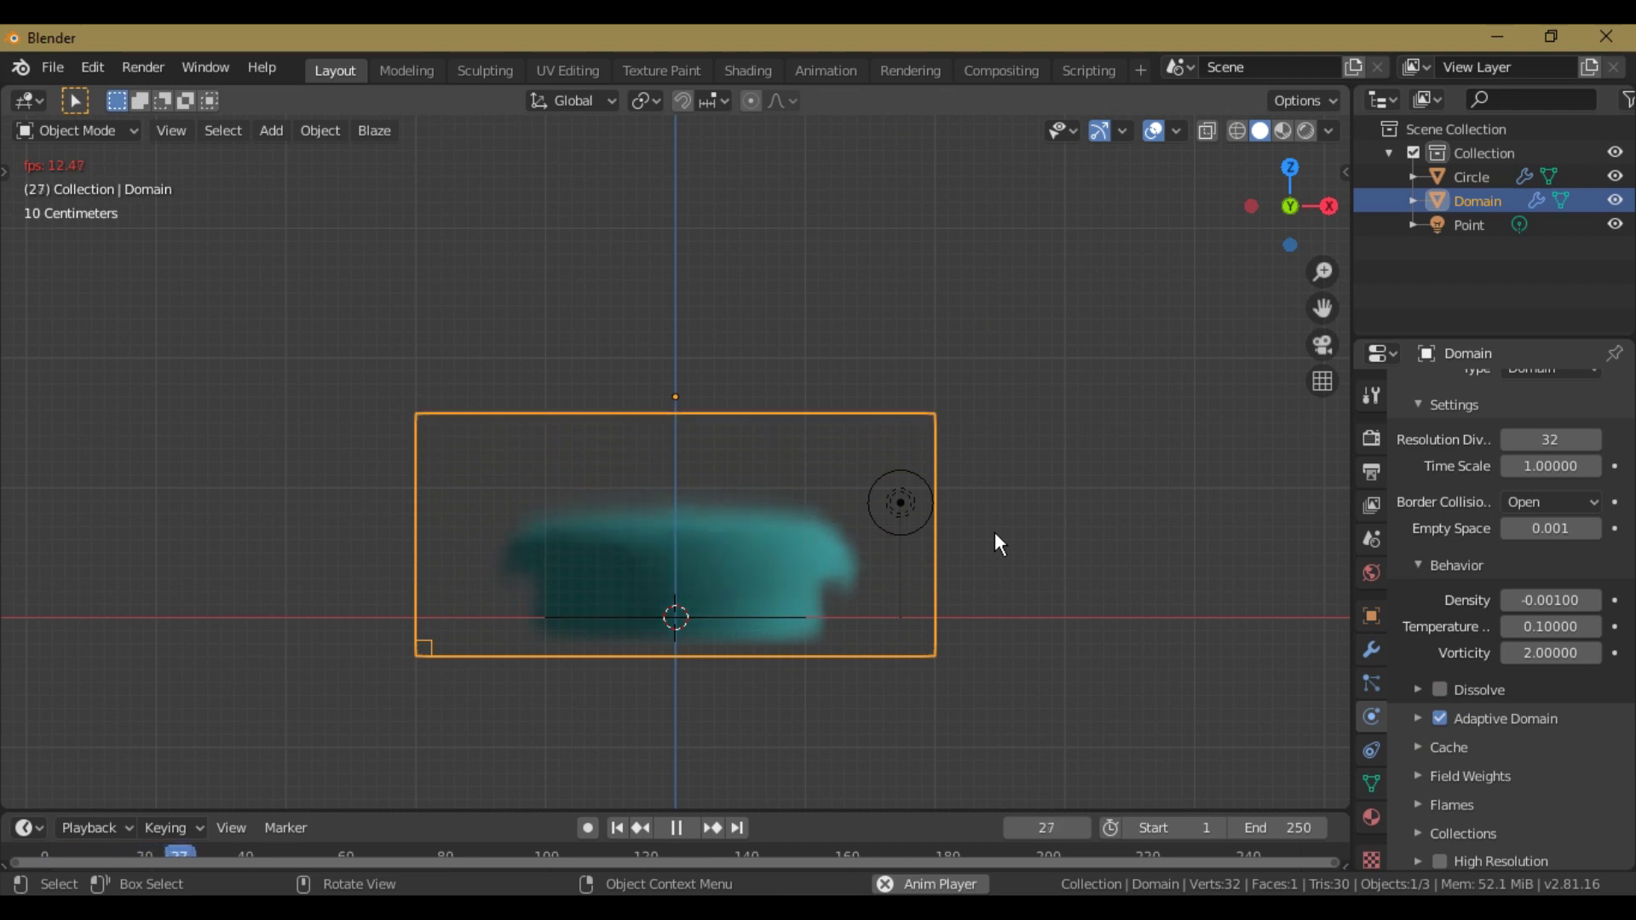
pyautogui.press('space')
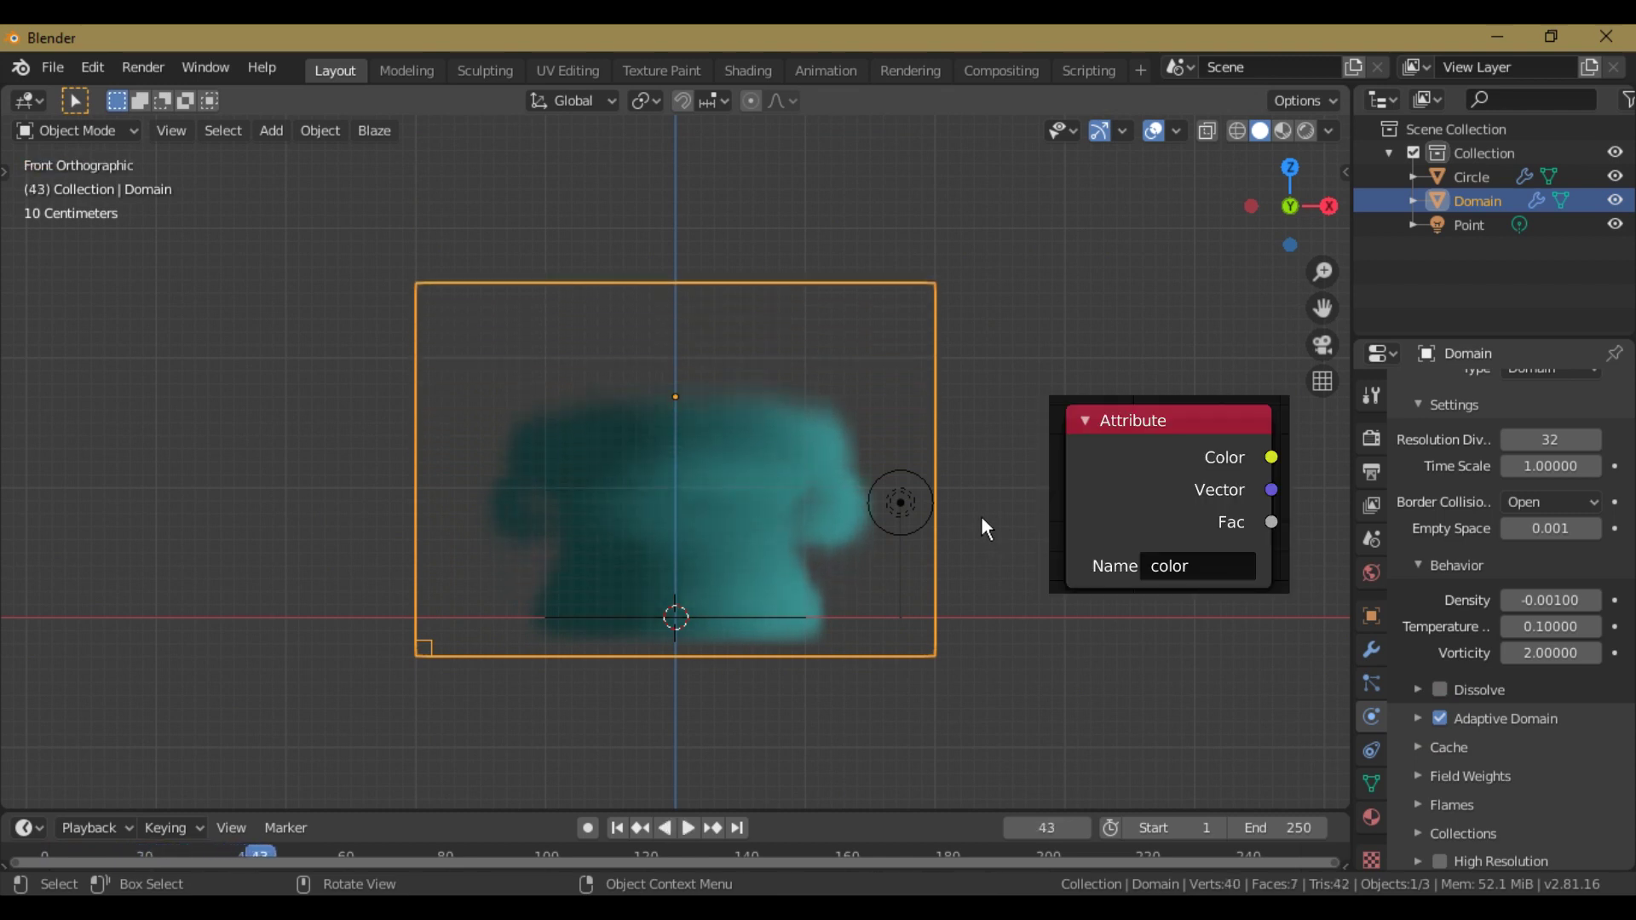
pyautogui.press('z')
pyautogui.press('8')
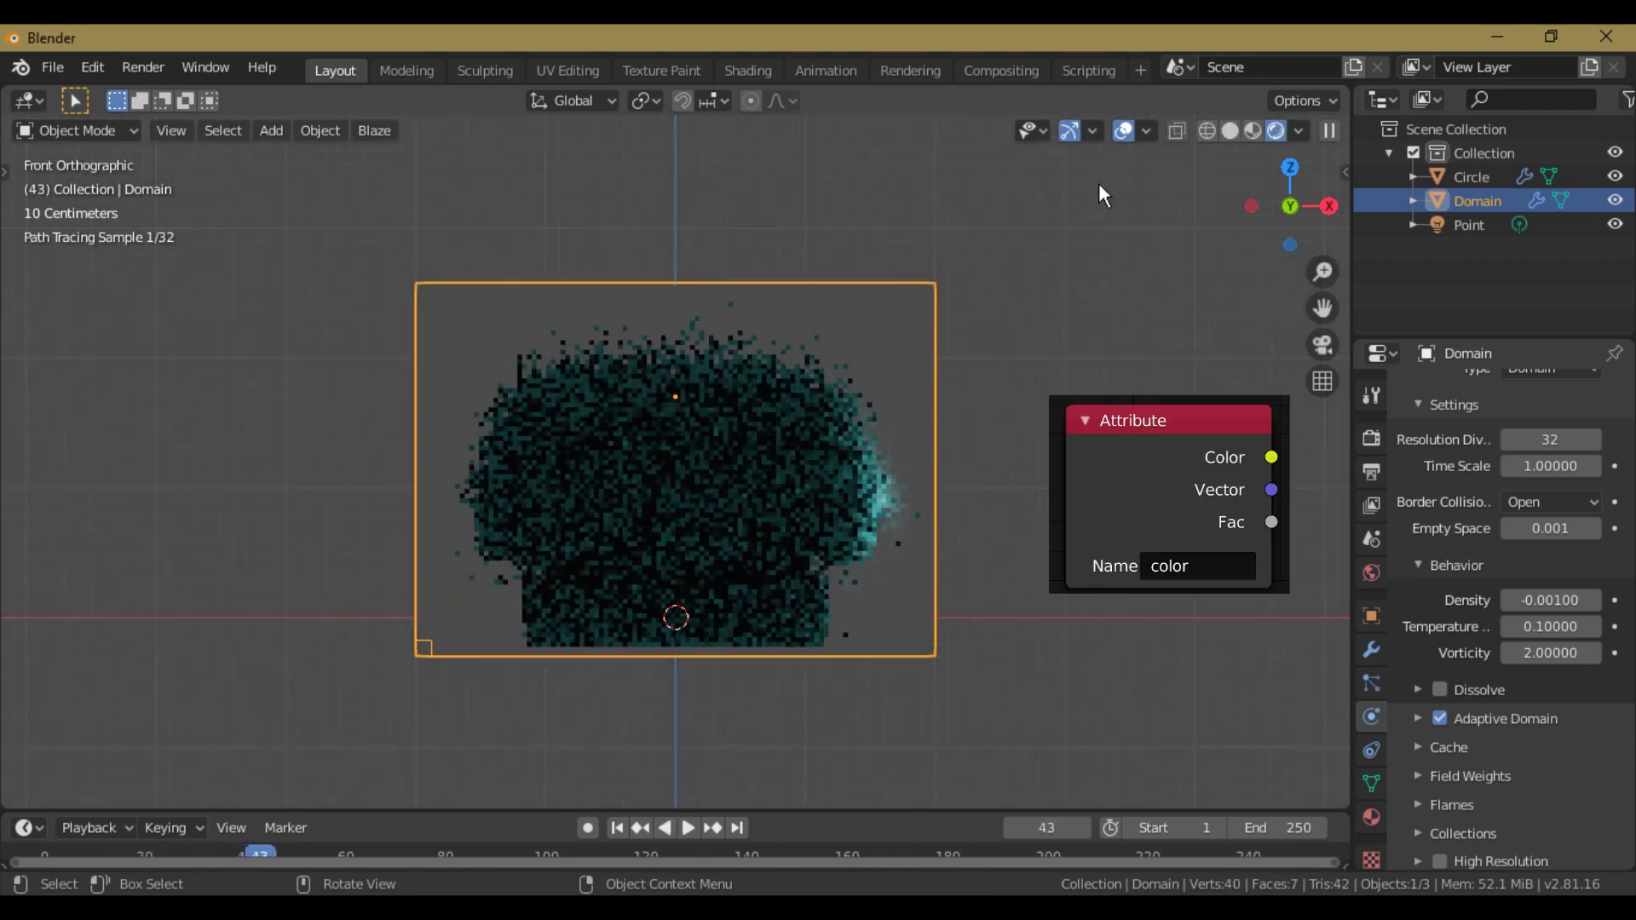
# Step: Return to solid shading, switch to the Shading workspace and enlarge the node editor
pyautogui.press('z')
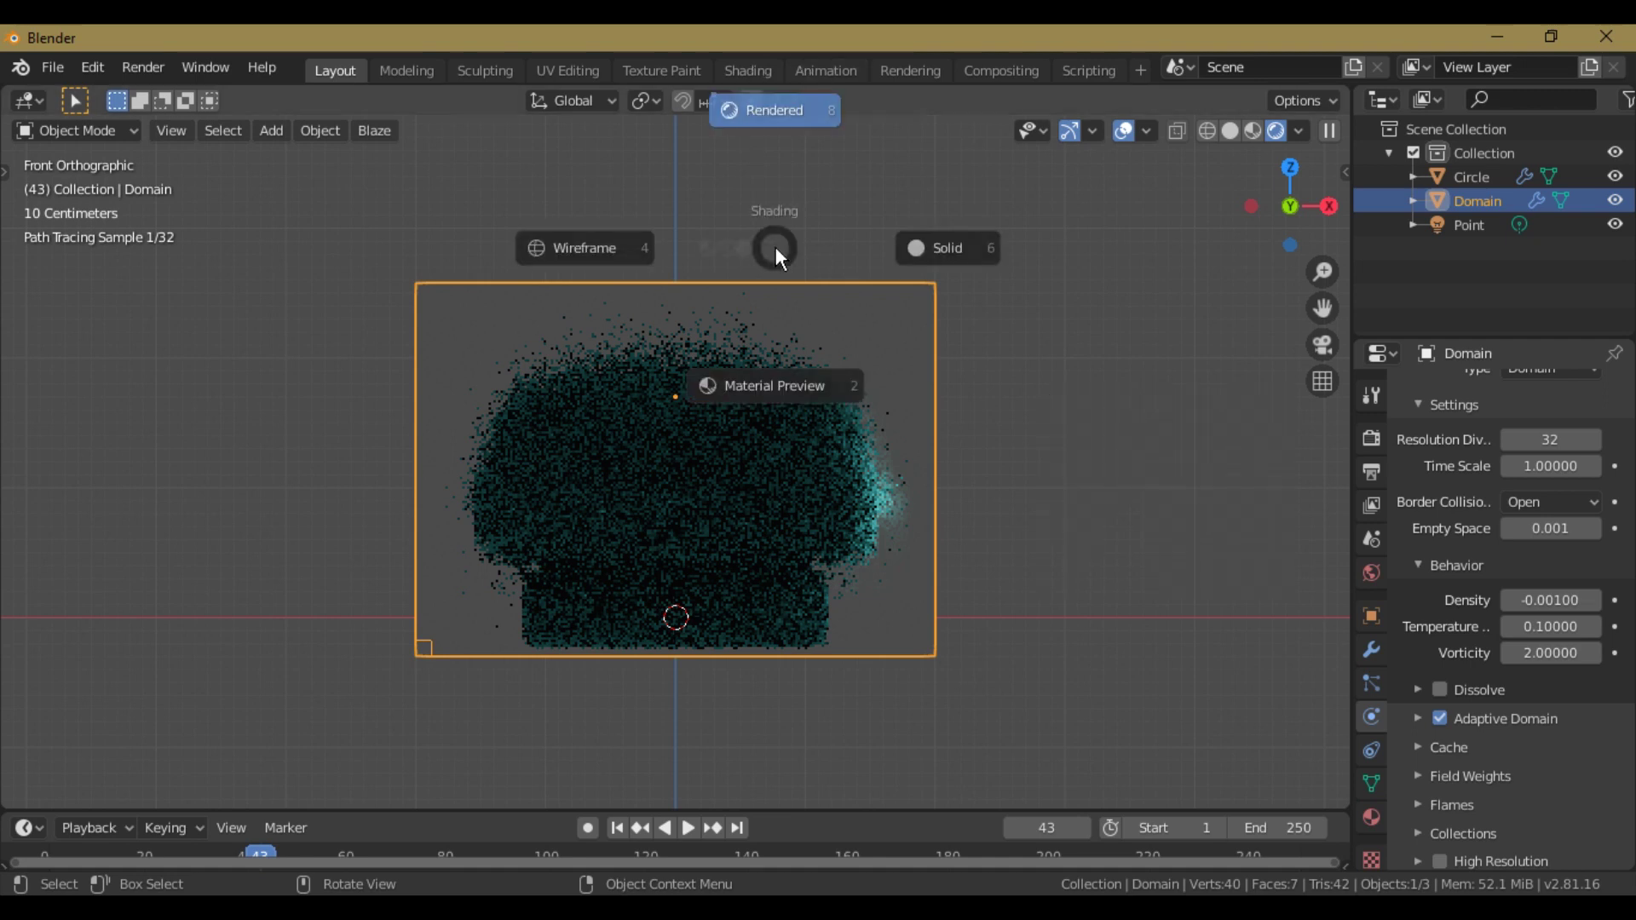
pyautogui.press('6')
pyautogui.click(747, 68)
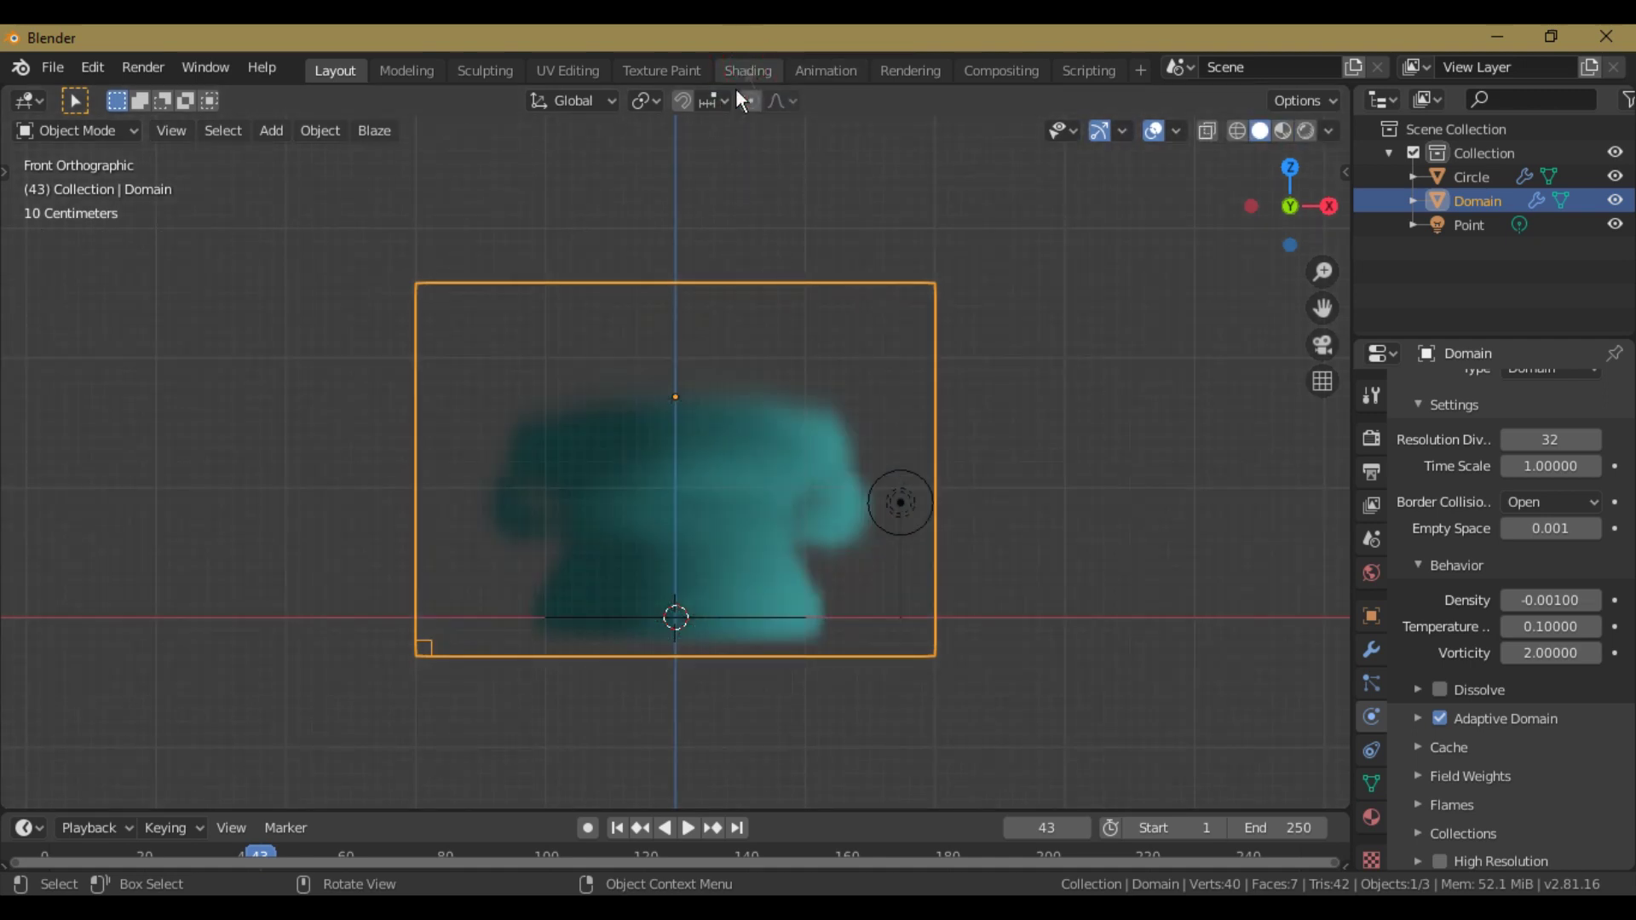
pyautogui.scroll(3, 810, 381)
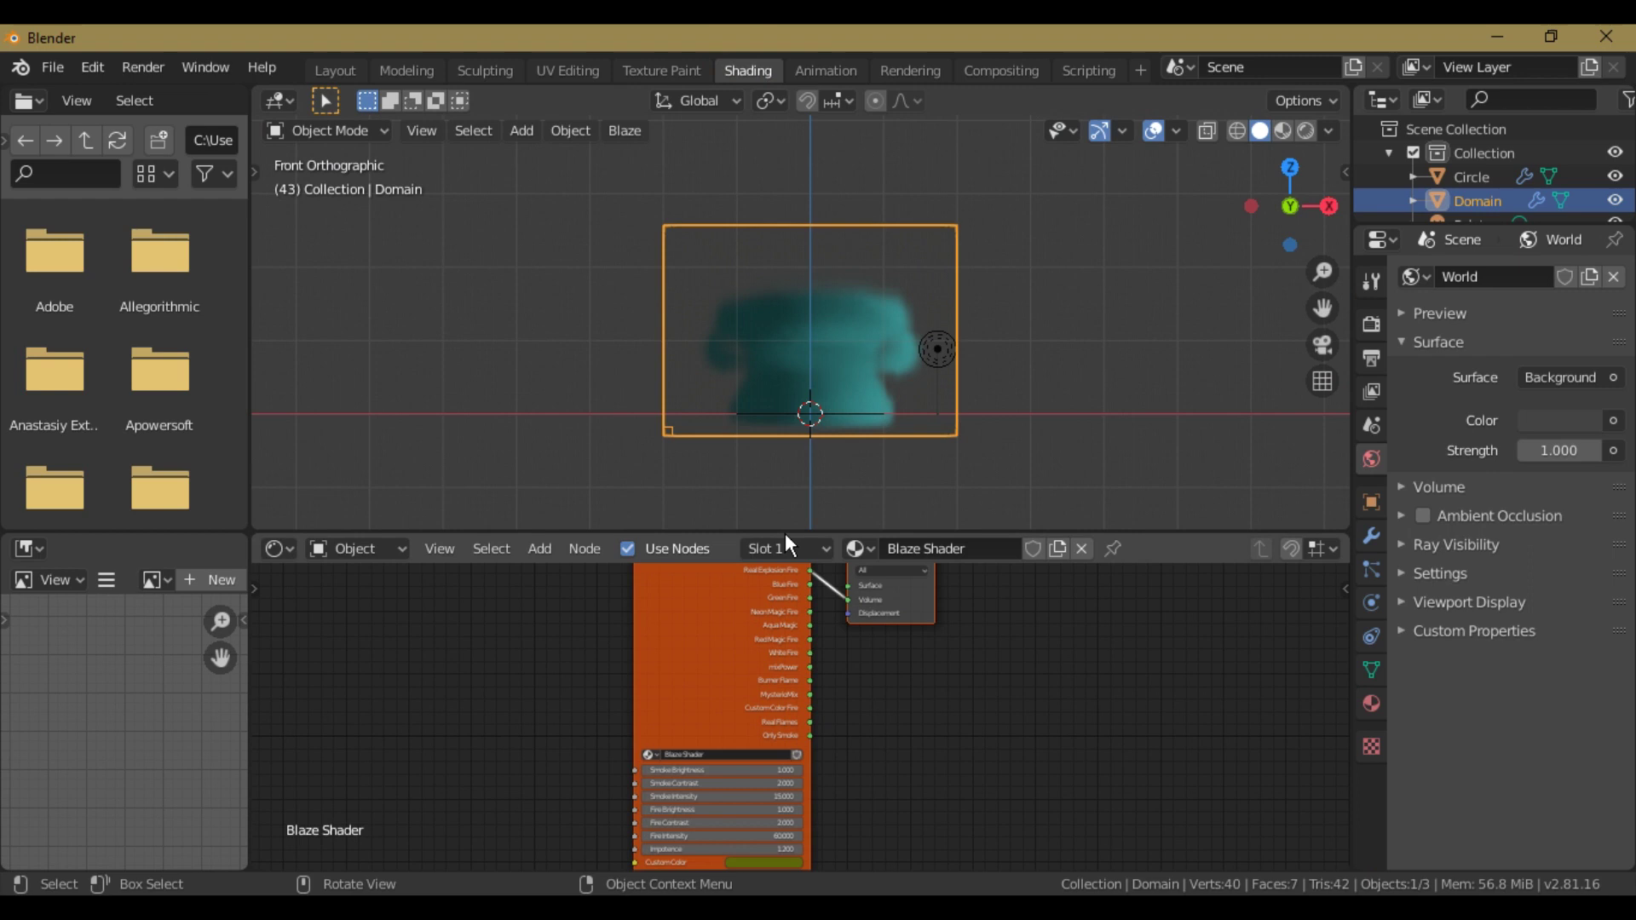
pyautogui.moveTo(785, 535); pyautogui.dragTo(817, 414)
# Step: Hide overlays, render only a region around the smoke, and bring the Blaze Shader into view
pyautogui.click(1153, 133)
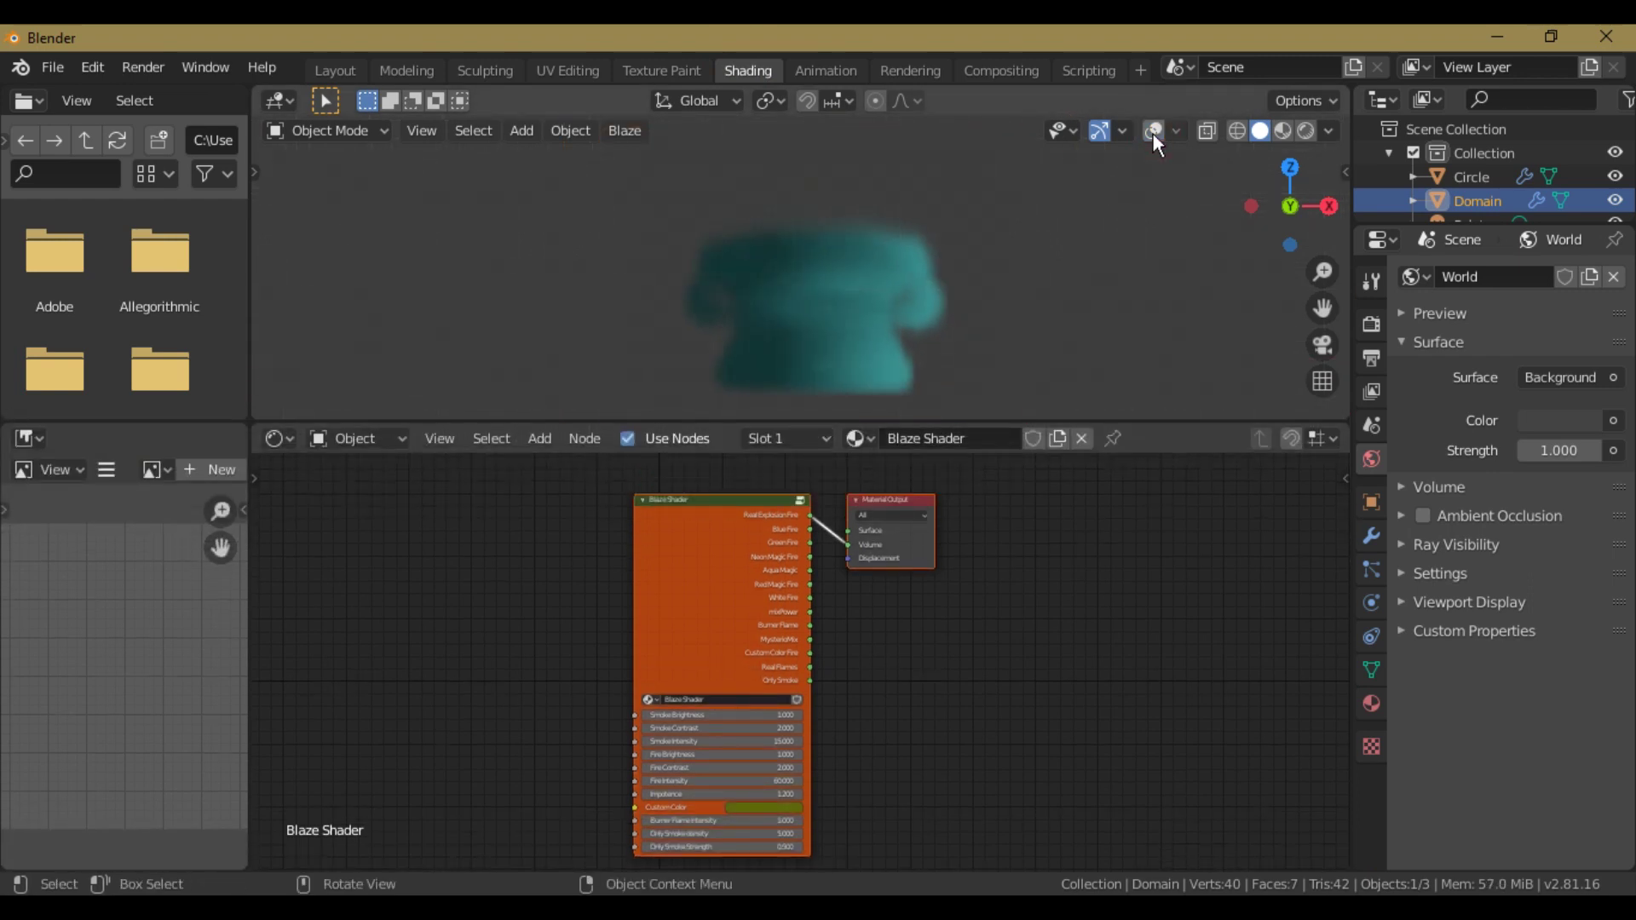
pyautogui.hotkey('ctrl', 'b')
pyautogui.moveTo(660, 171); pyautogui.dragTo(979, 400)
pyautogui.scroll(2, 798, 659)
pyautogui.moveTo(934, 496); pyautogui.dragTo(796, 693)
pyautogui.hotkey('ctrl', 'h')
pyautogui.moveTo(750, 645); pyautogui.dragTo(741, 452, button='middle')
pyautogui.press('z')
pyautogui.click(902, 290)
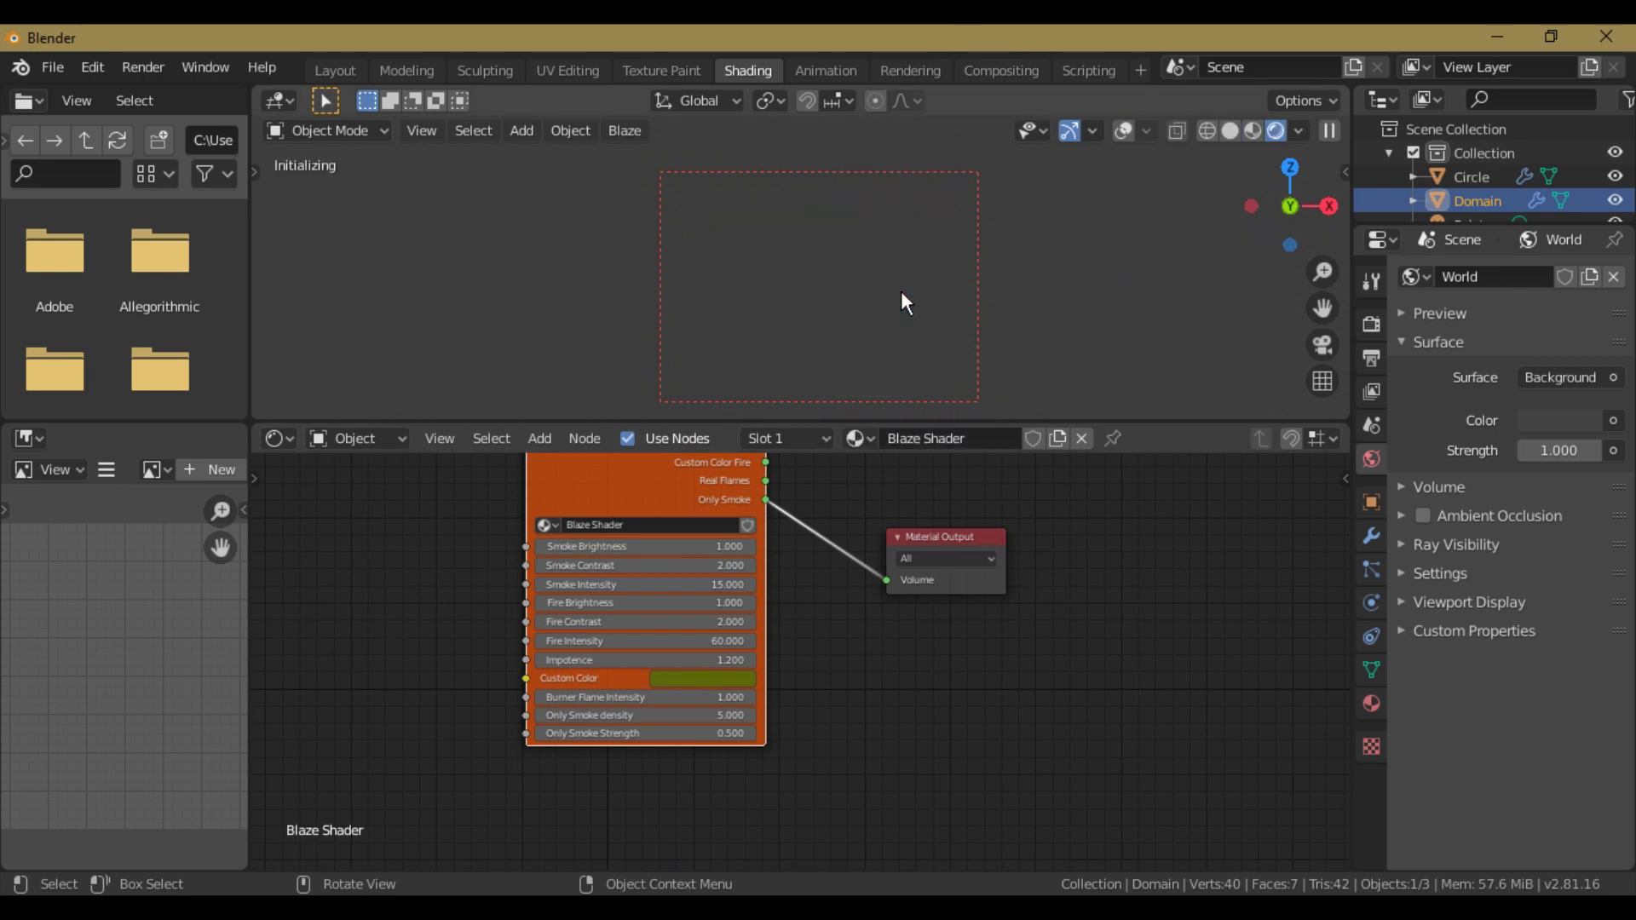
pyautogui.scroll(3, 554, 698)
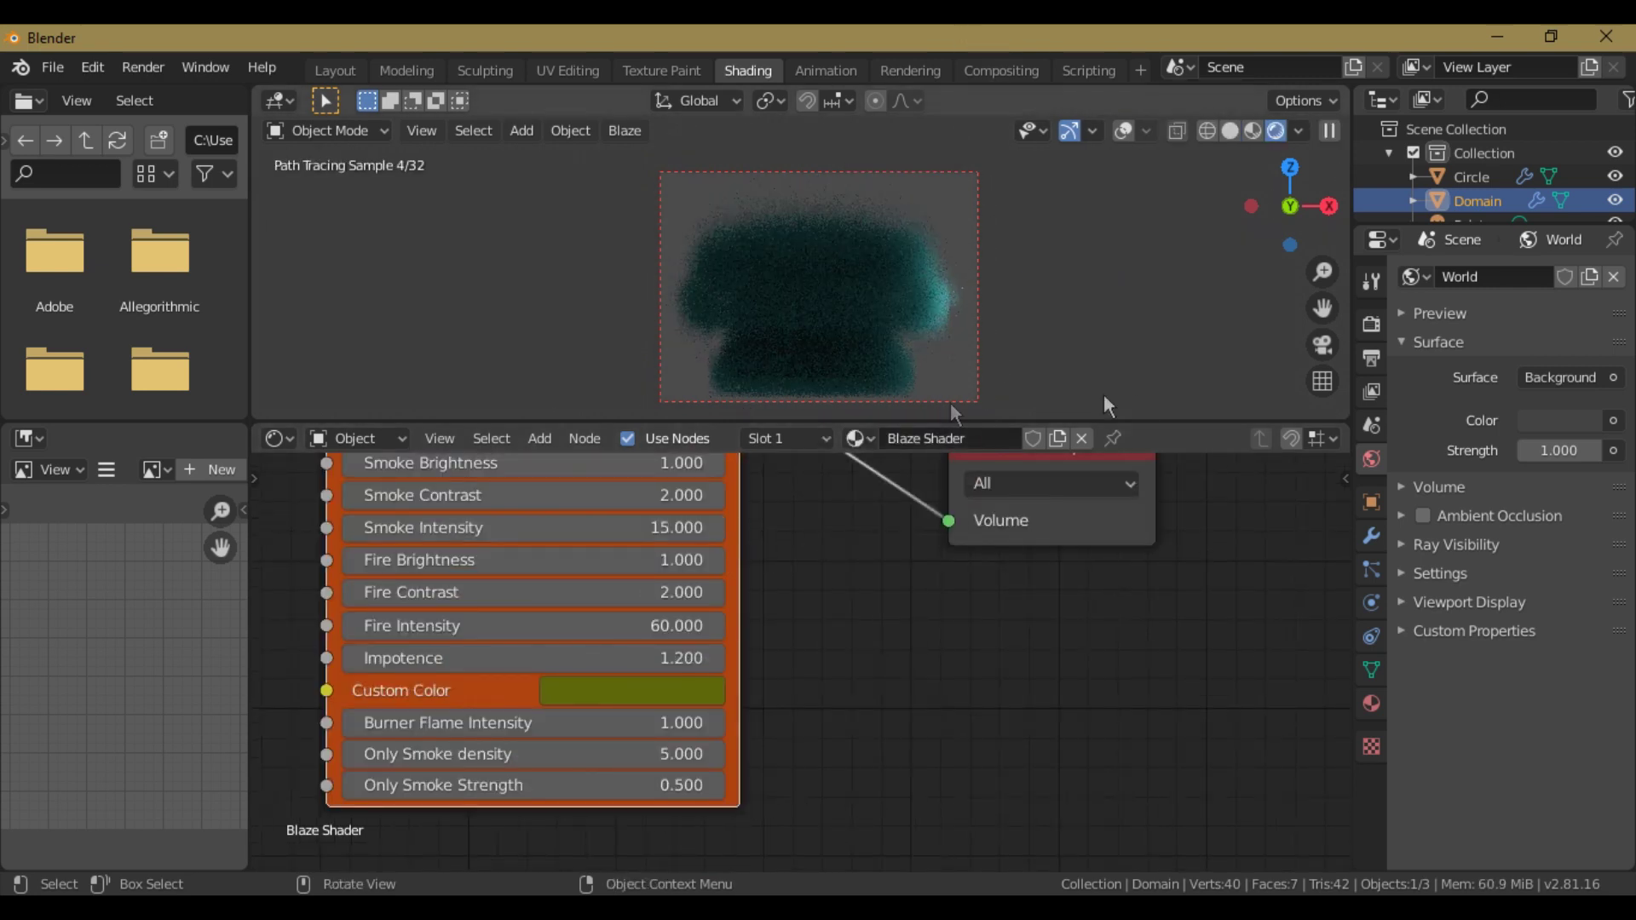
# Step: Set Only Smoke density to 1 and Only Smoke Strength to 1
pyautogui.click(666, 755)
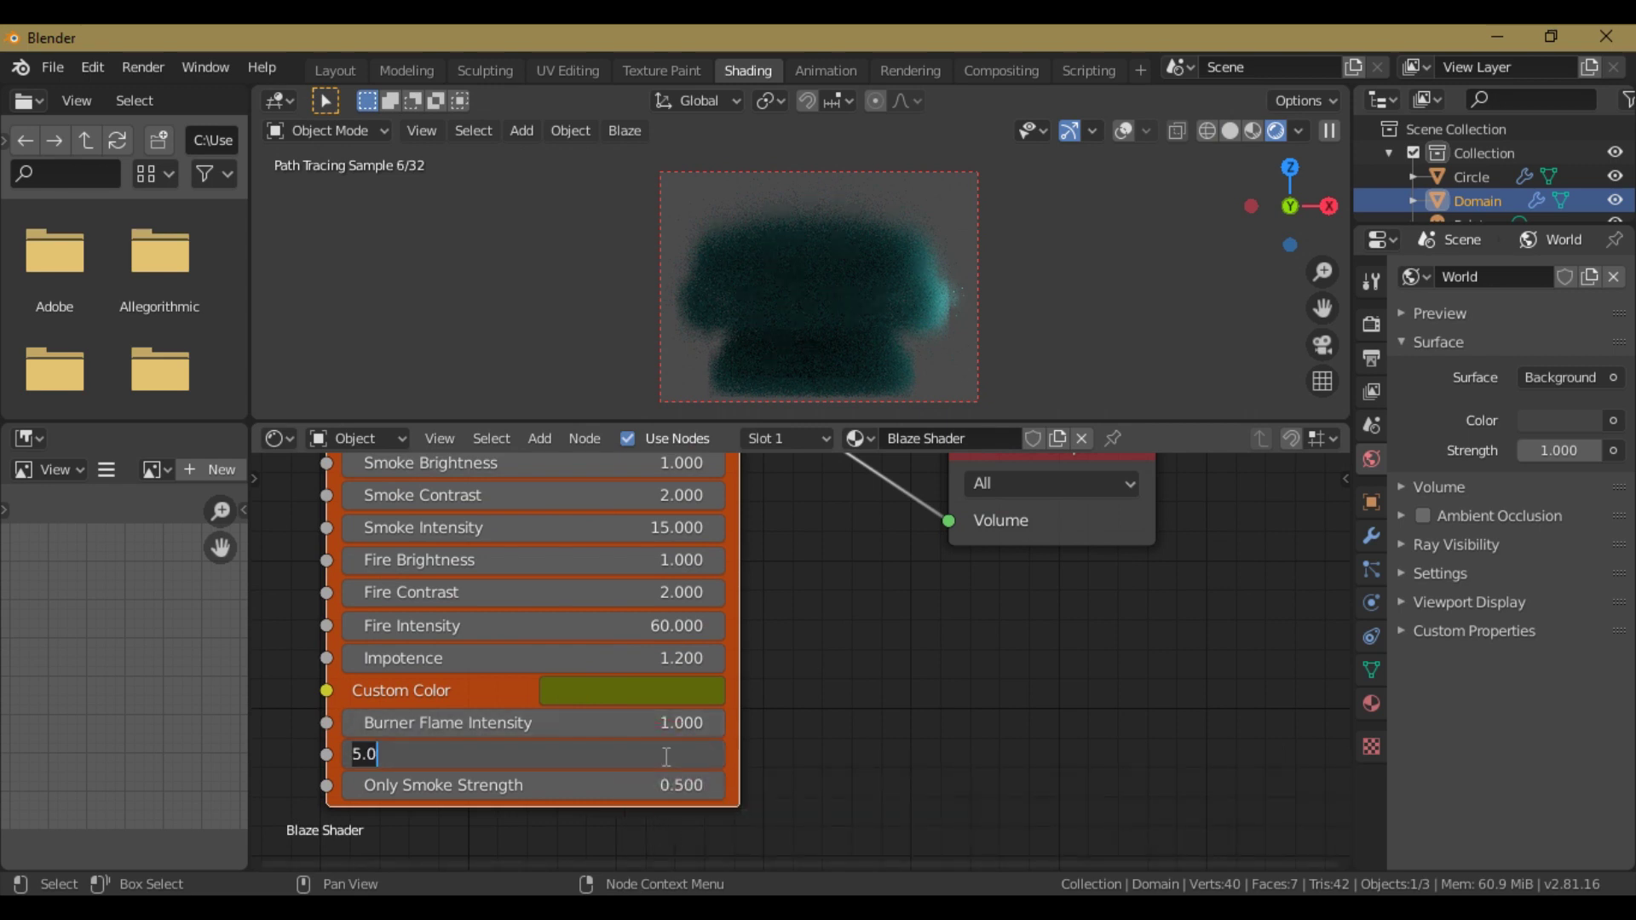
pyautogui.write('1')
pyautogui.press('Return')
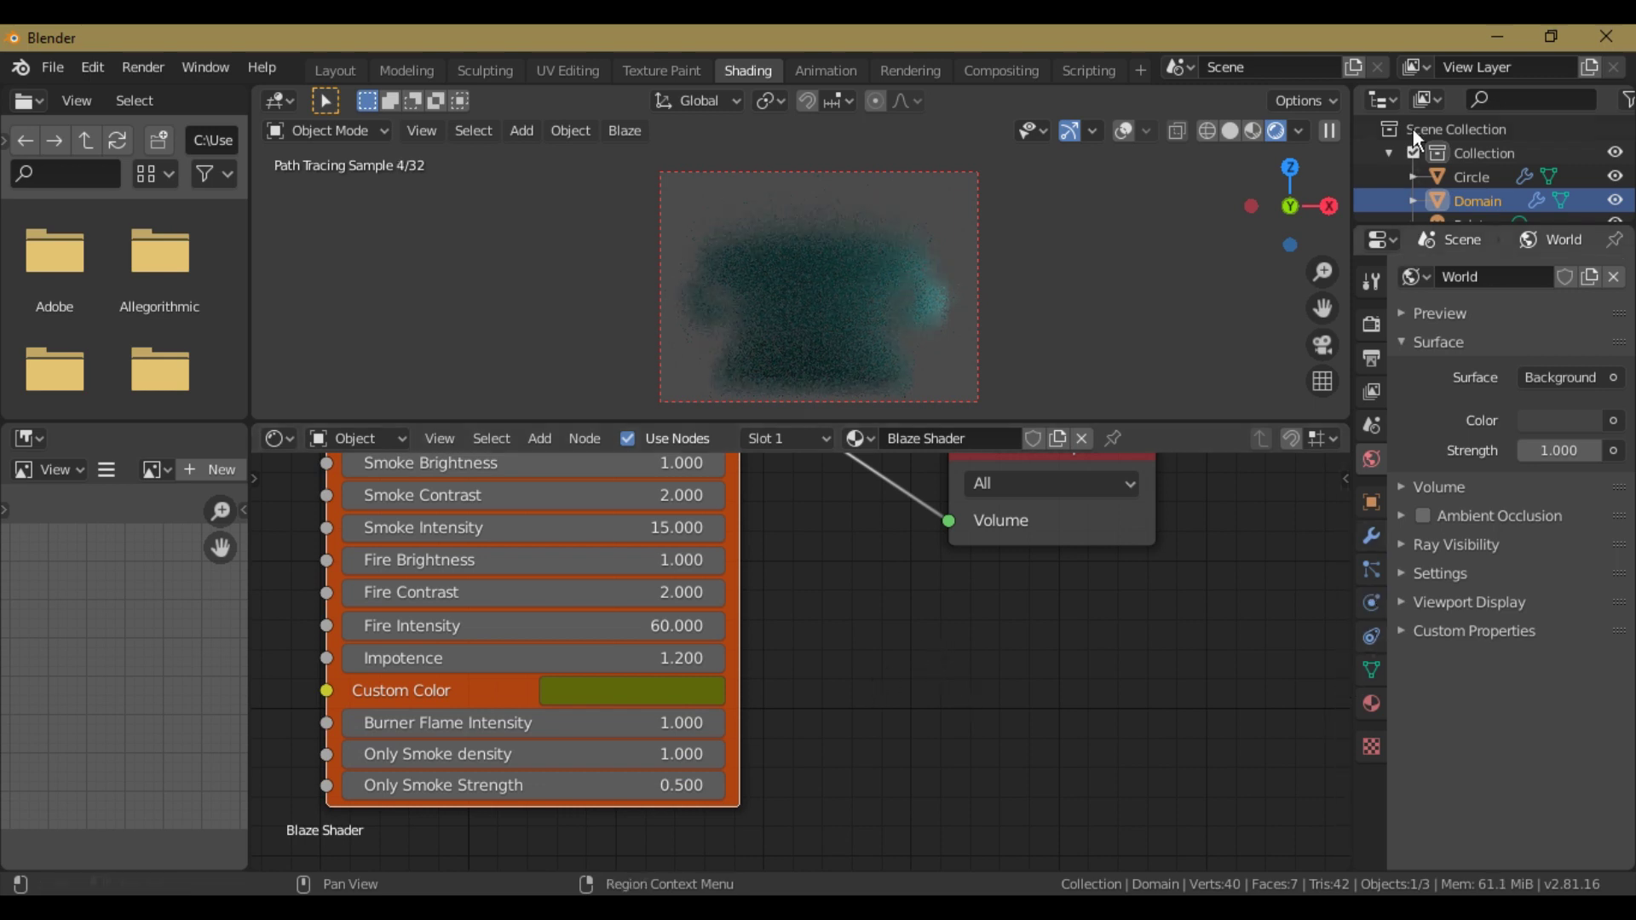
pyautogui.click(563, 785)
pyautogui.write('1')
pyautogui.press('Return')
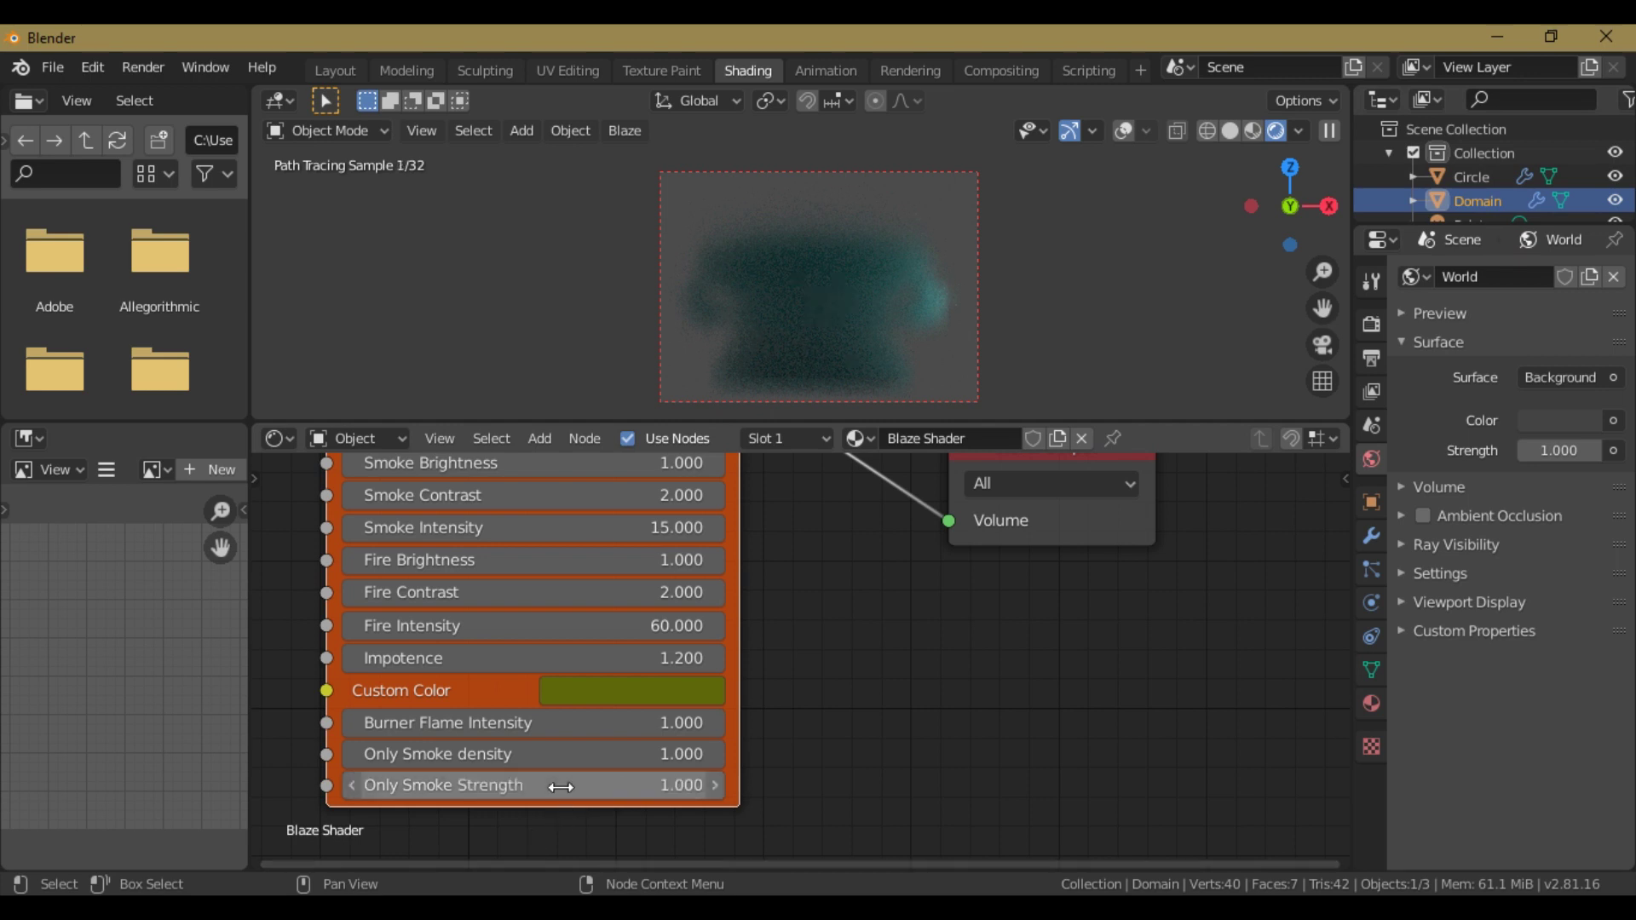
# Step: Raise the Circle's Smoke Color brightness to full cyan in its physics settings
pyautogui.click(1479, 178)
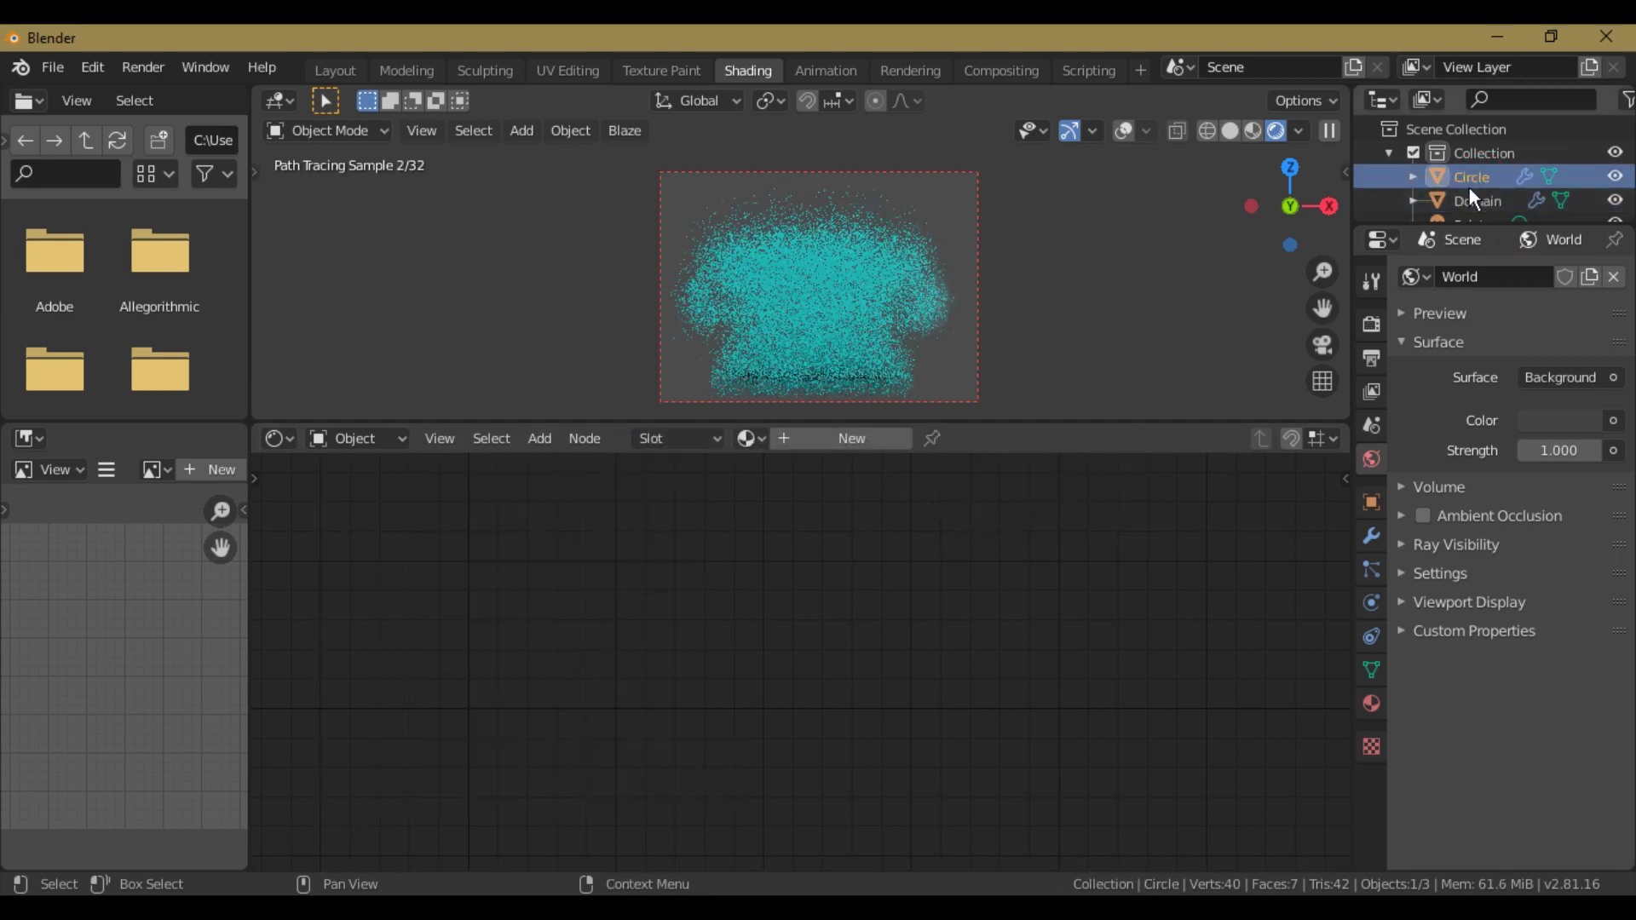
pyautogui.click(1372, 604)
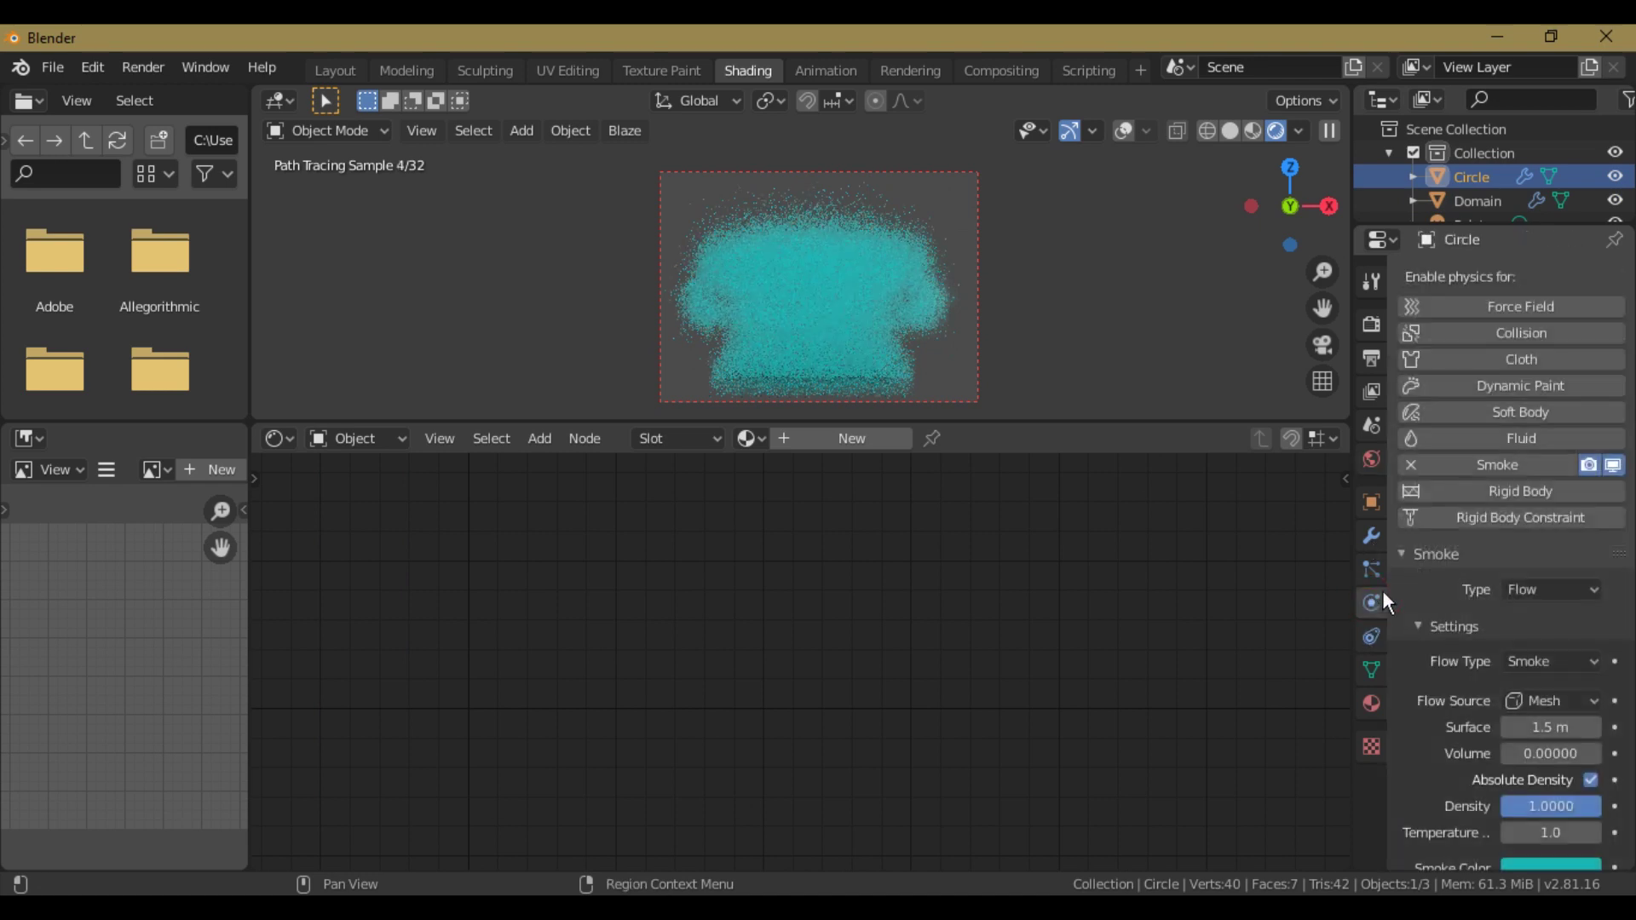
pyautogui.scroll(-7, 1526, 656)
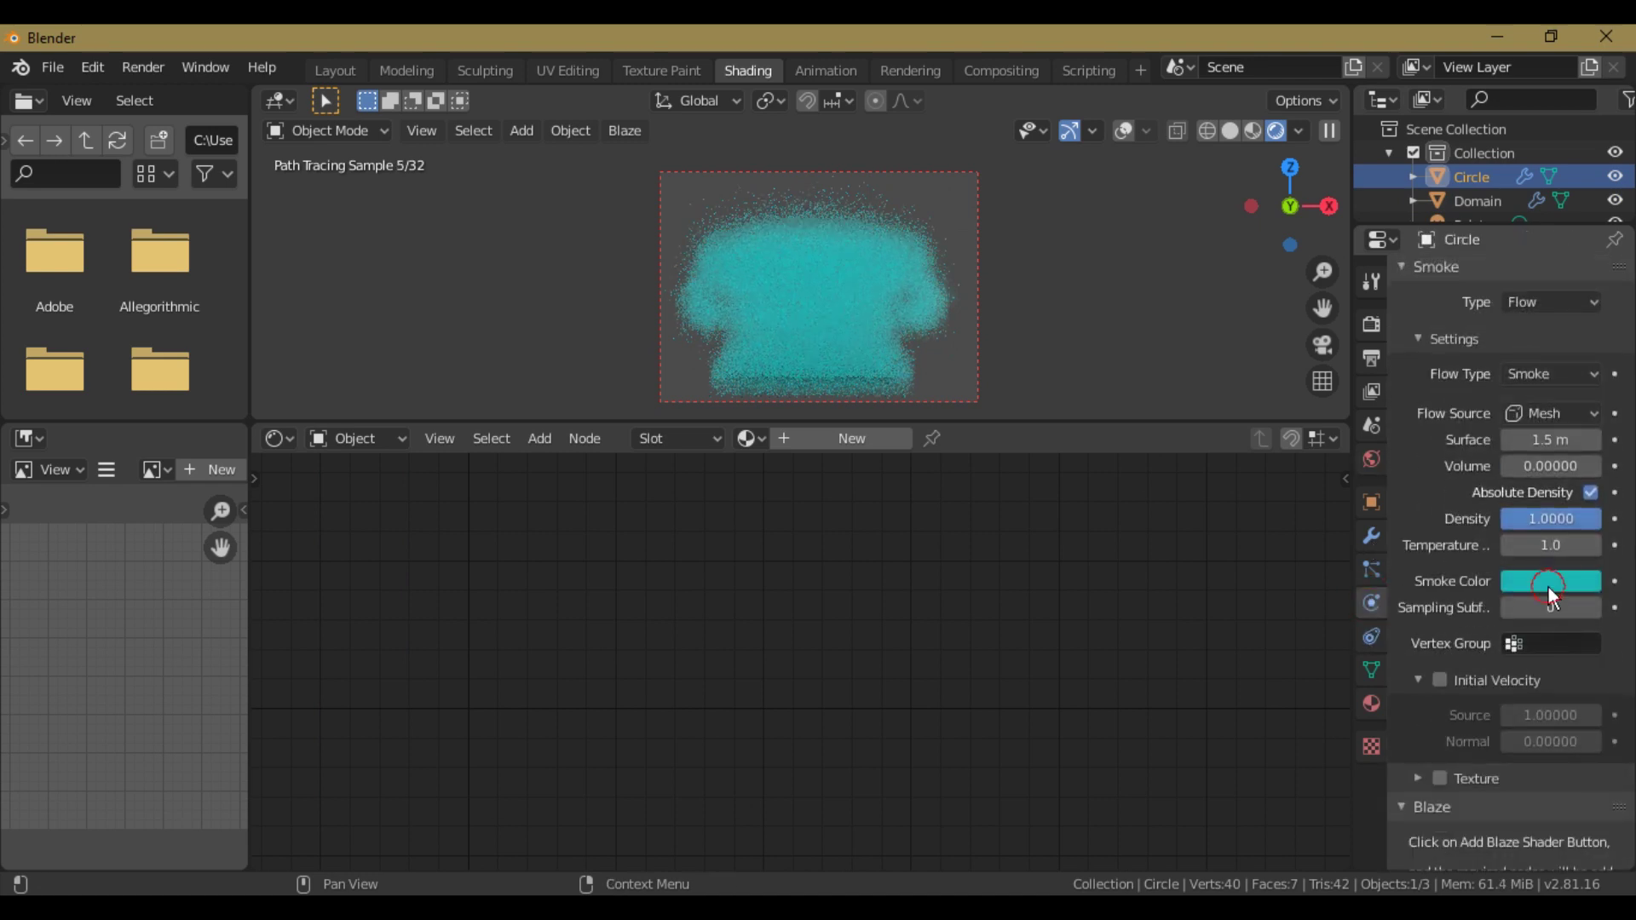
pyautogui.click(1548, 585)
pyautogui.moveTo(1579, 293); pyautogui.dragTo(1582, 263)
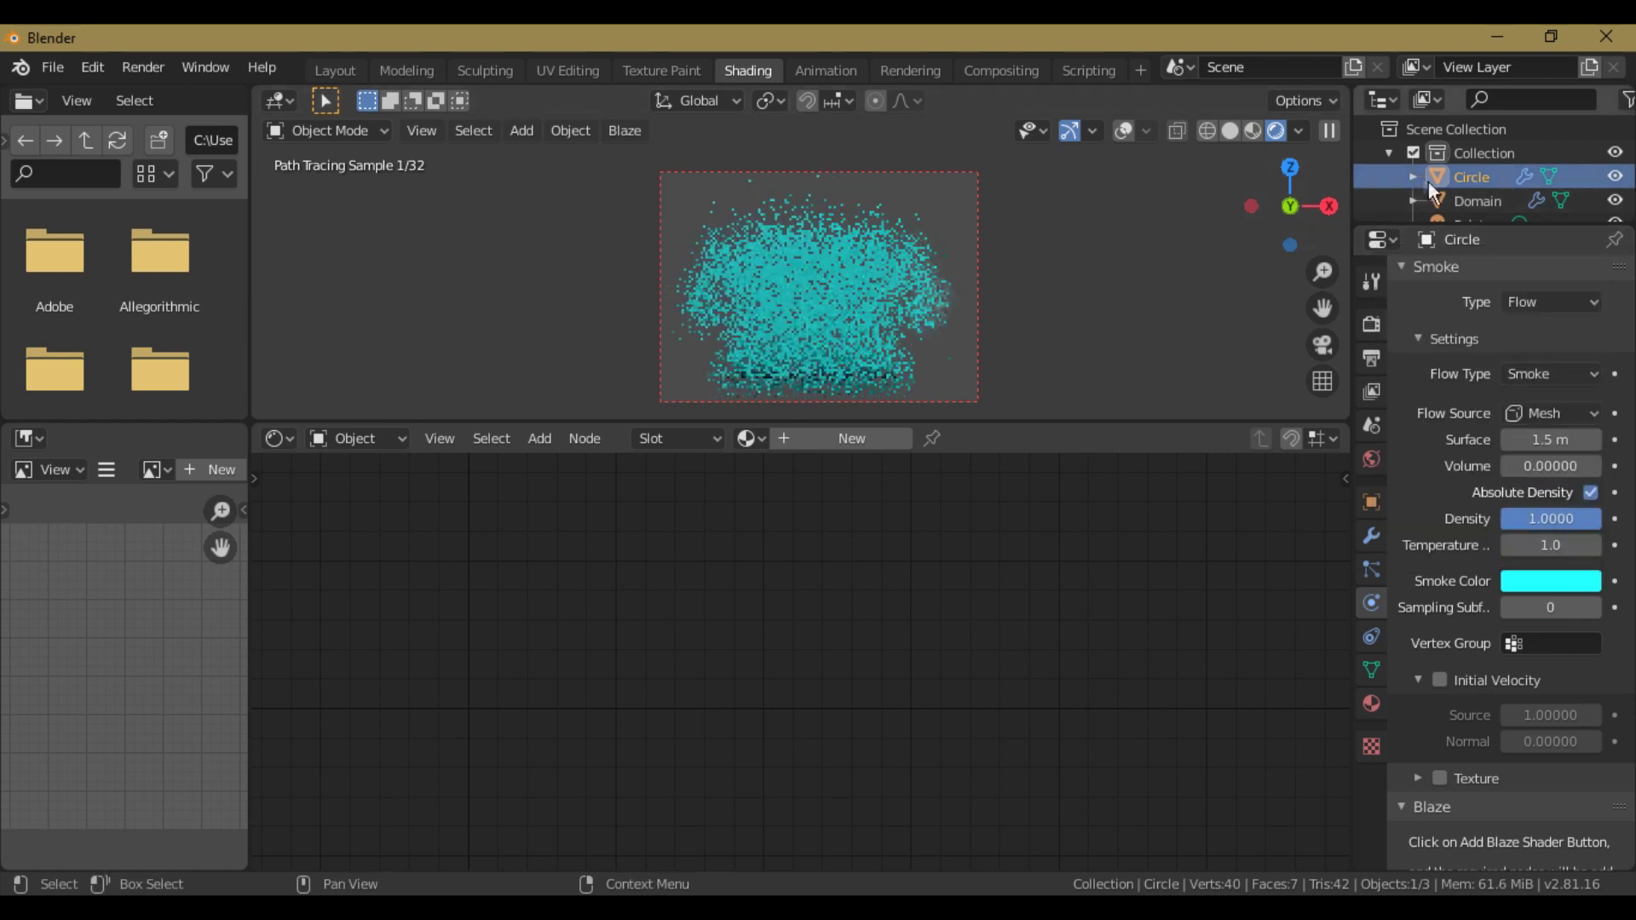
# Step: Select the Domain and replay the simulation, returning to rendered shading
pyautogui.click(1441, 205)
pyautogui.press('z')
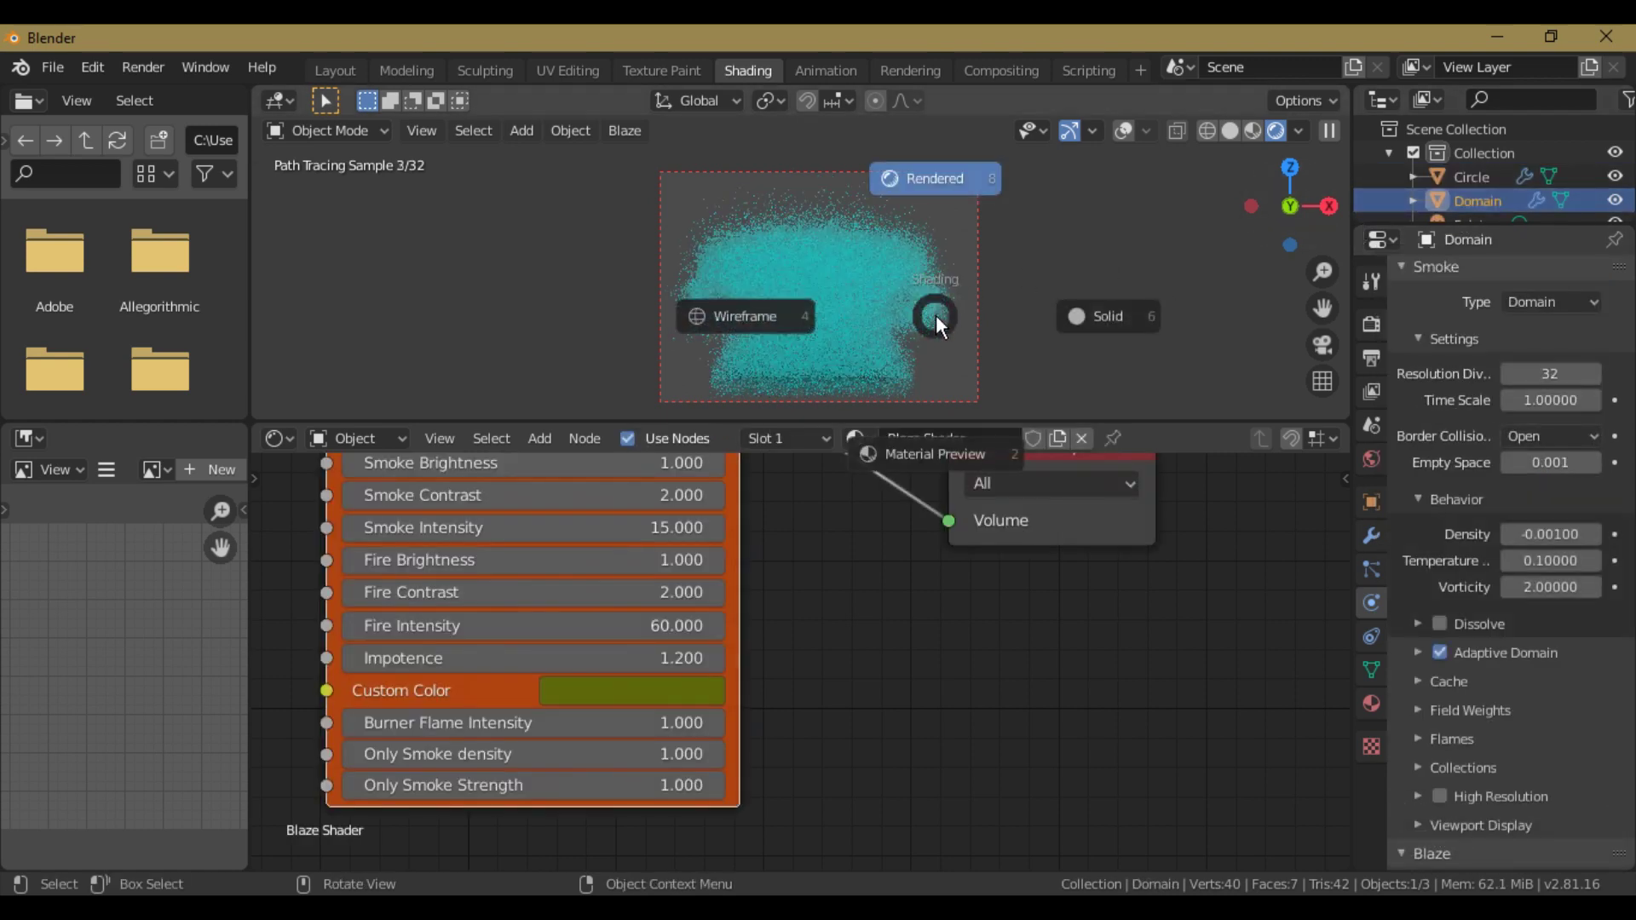
pyautogui.click(928, 171)
pyautogui.press('space')
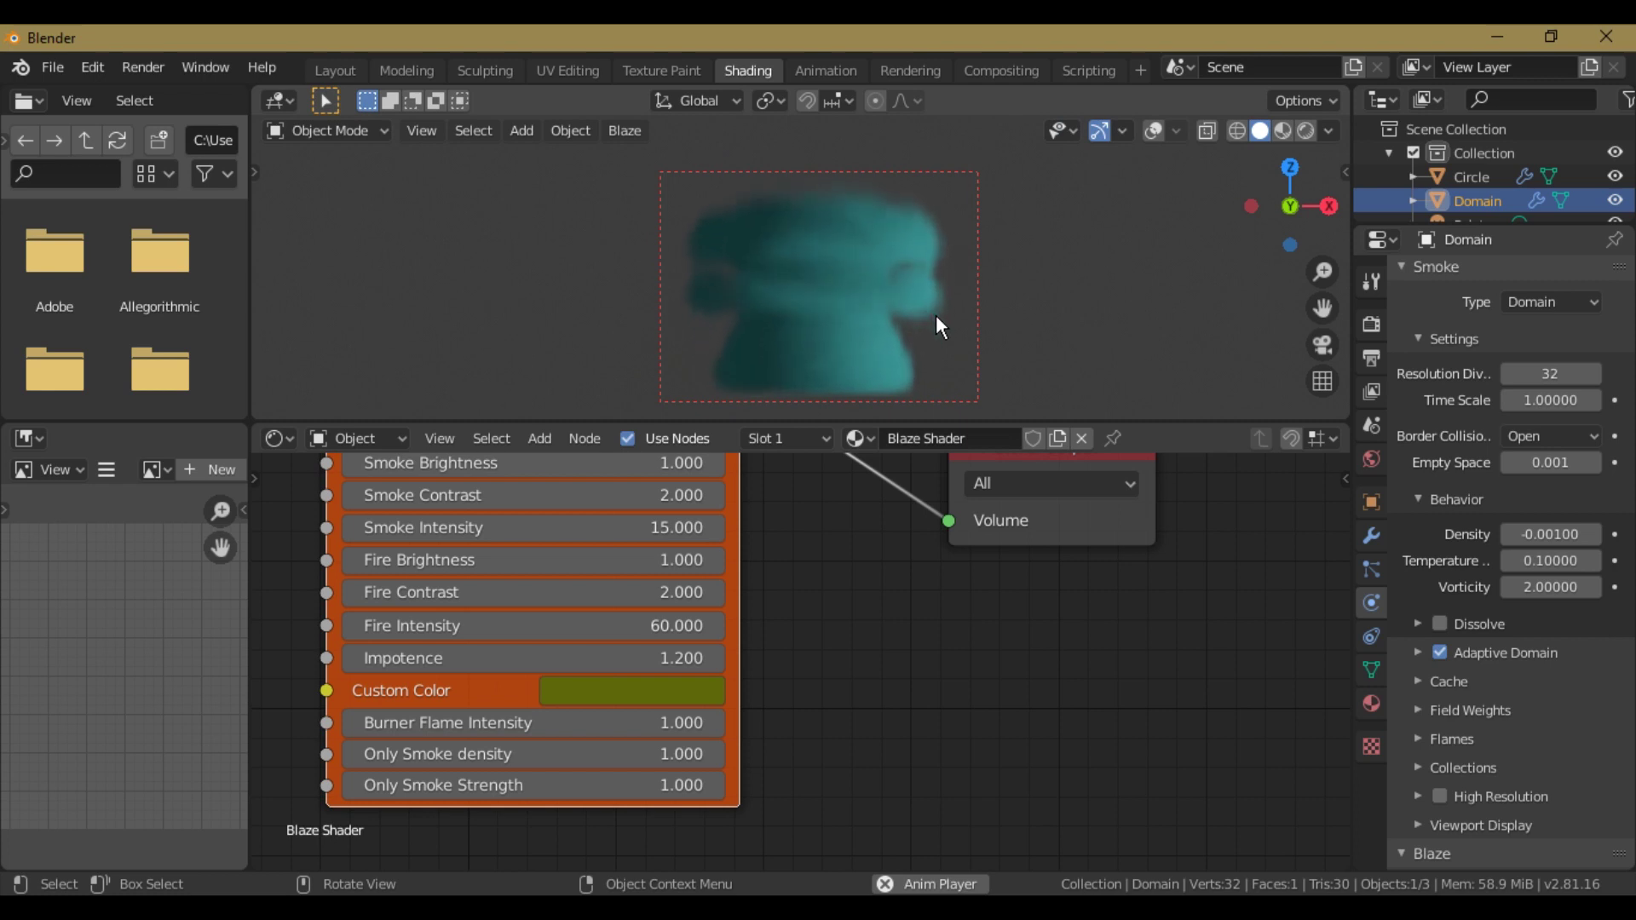
pyautogui.press('space')
pyautogui.press('z')
pyautogui.press('8')
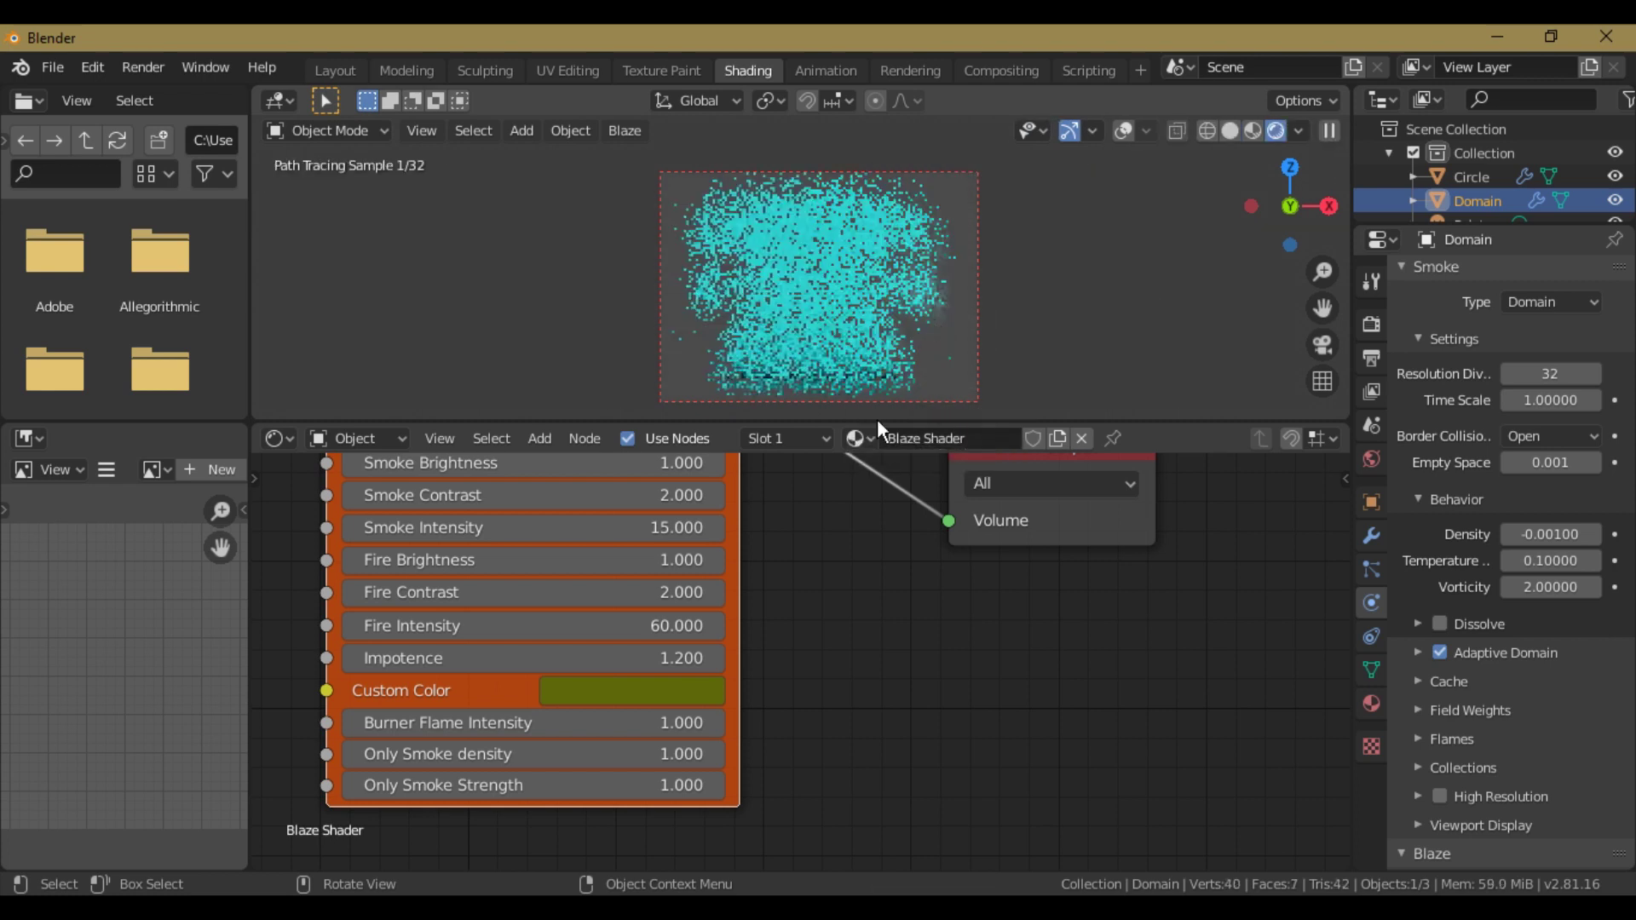
# Step: Set Only Smoke Strength to 0.01 and Only Smoke density to 0.2
pyautogui.click(589, 785)
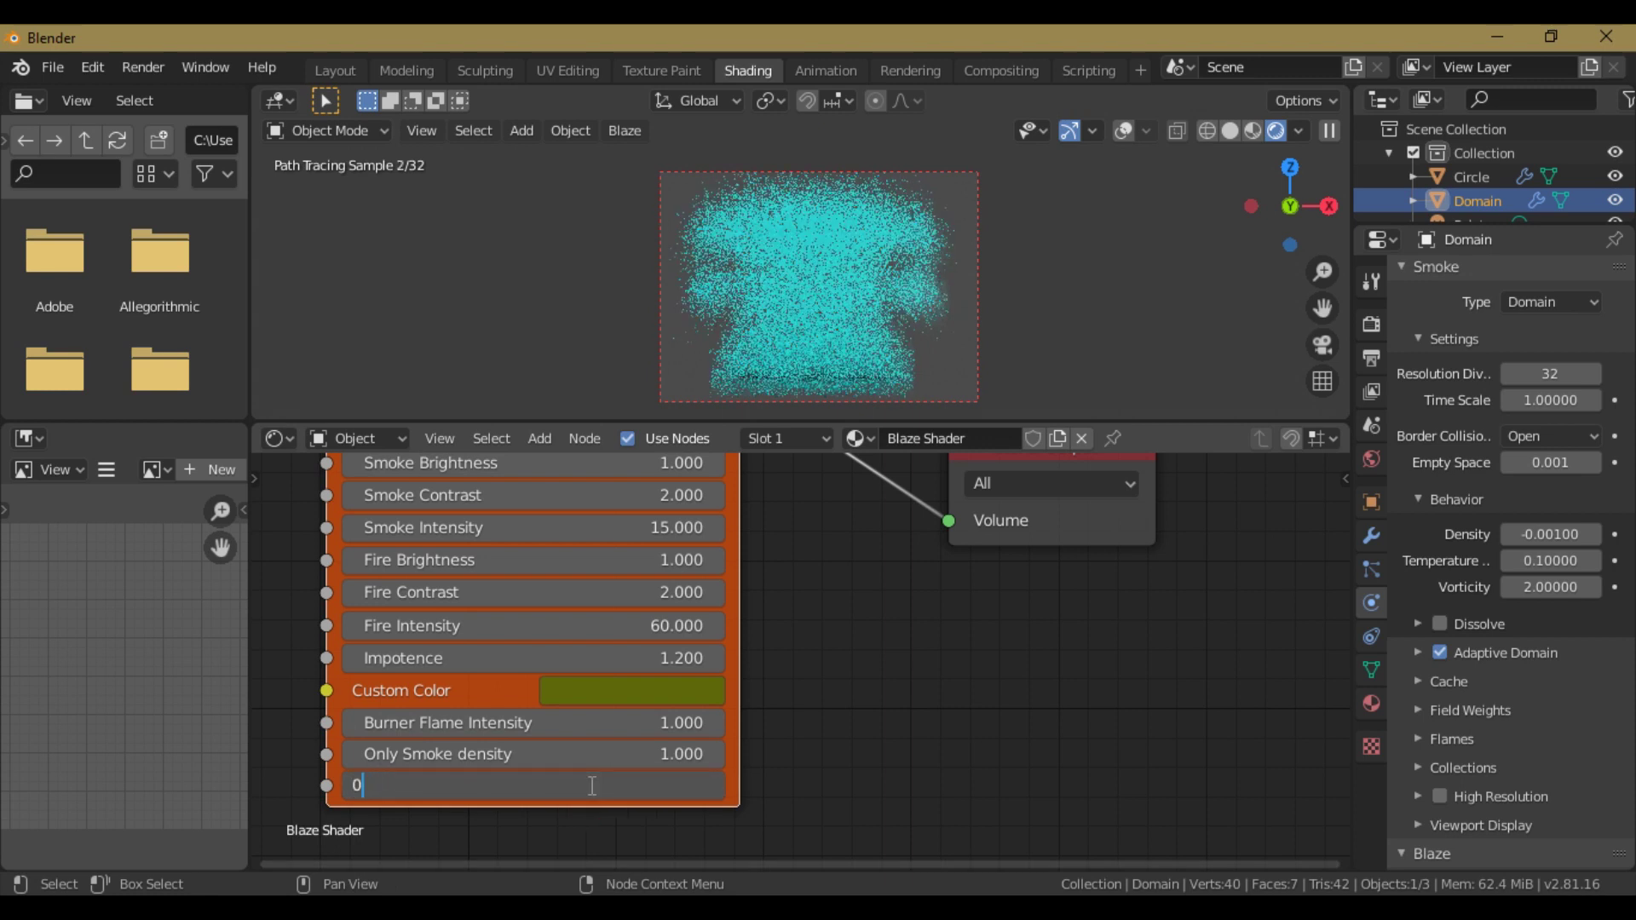
pyautogui.press('Return')
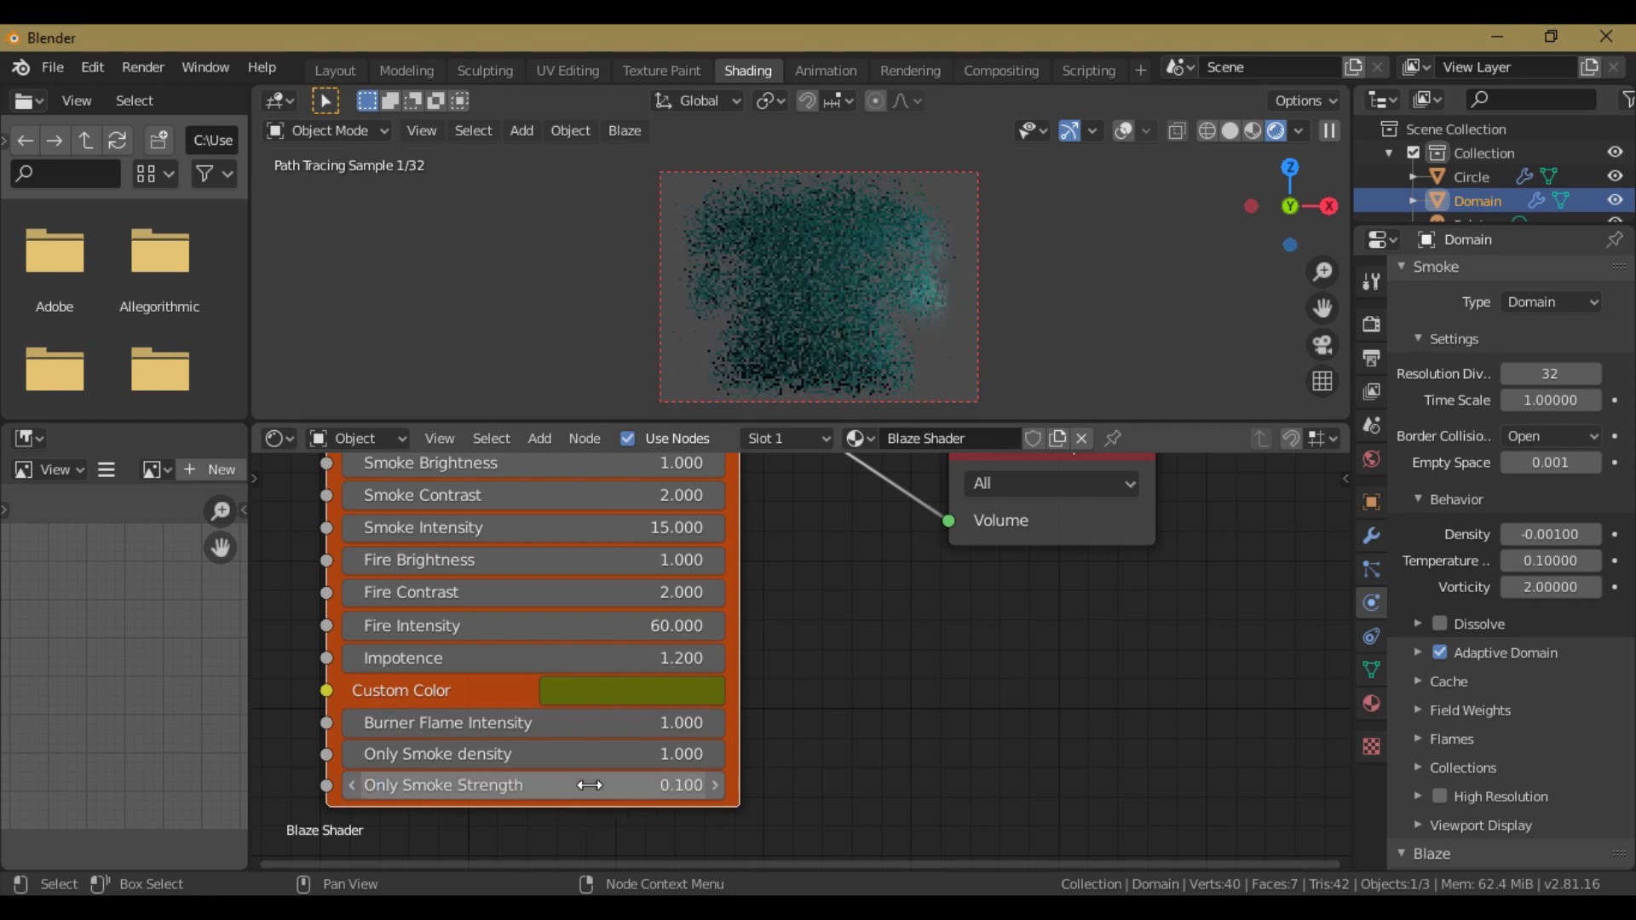
pyautogui.click(590, 785)
pyautogui.write('0.01')
pyautogui.press('Return')
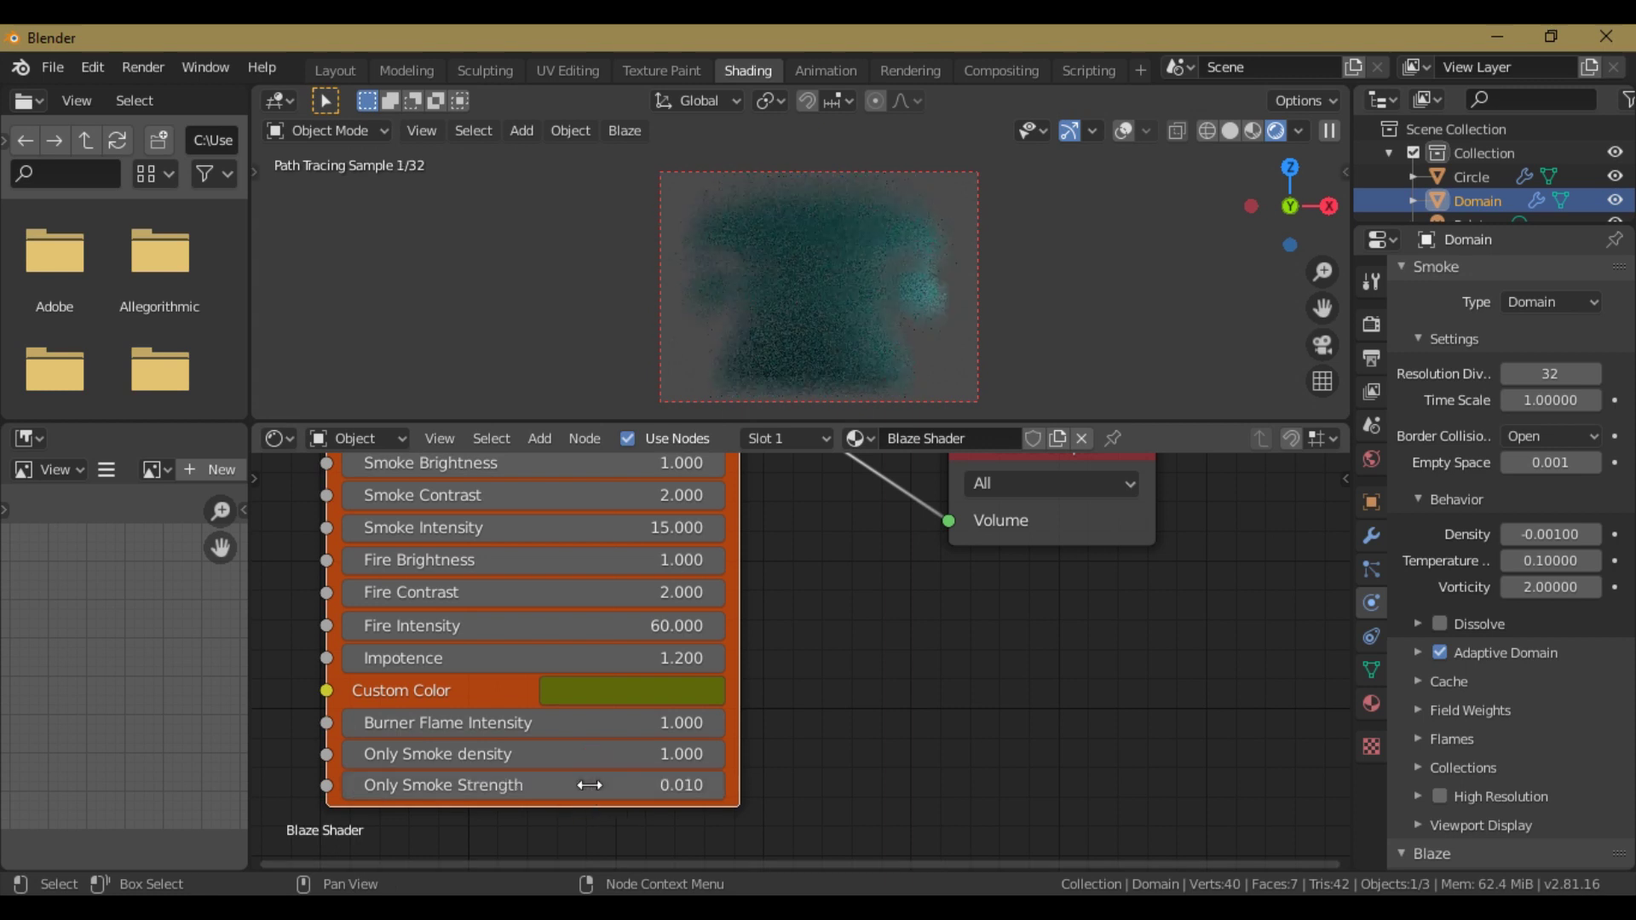
pyautogui.moveTo(597, 754); pyautogui.dragTo(674, 754)
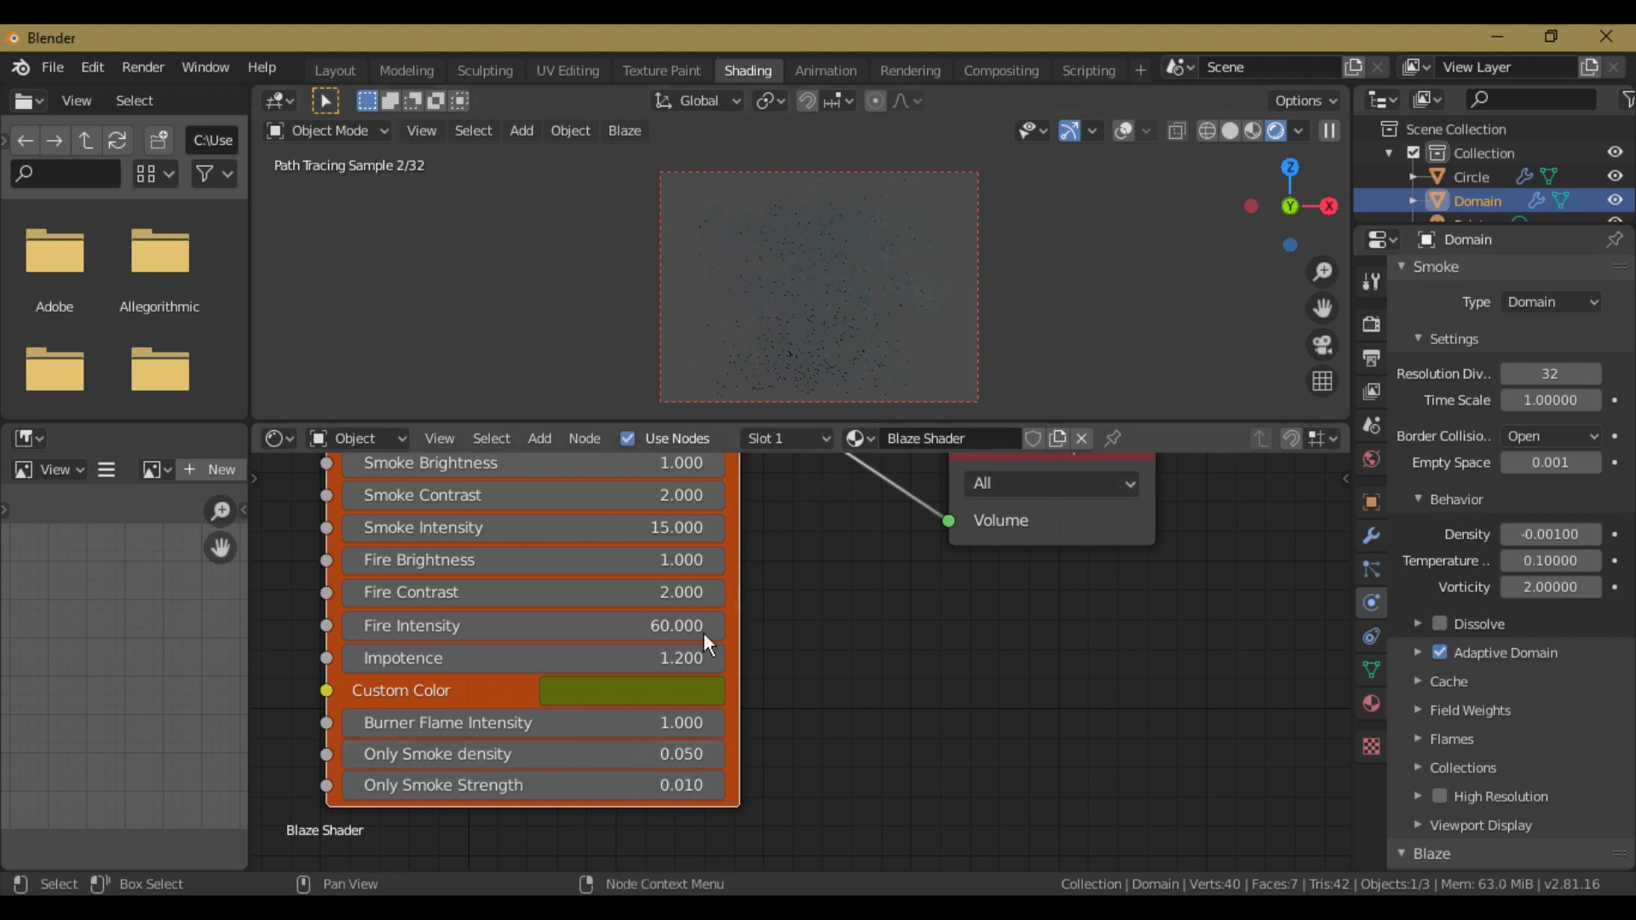
pyautogui.click(653, 753)
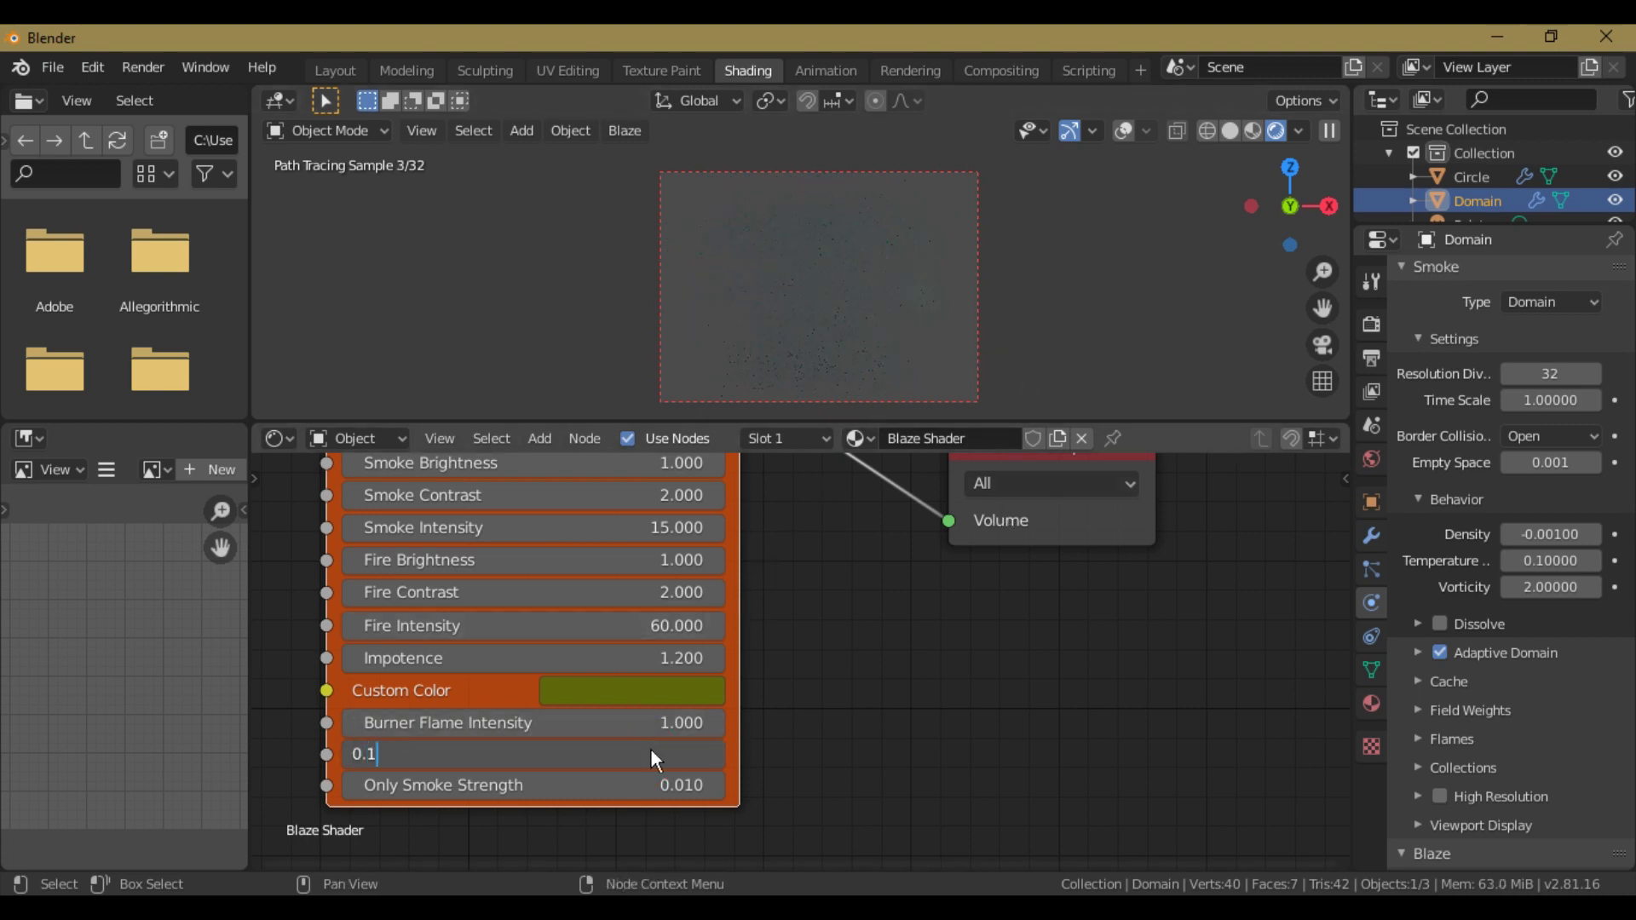
pyautogui.press('Return')
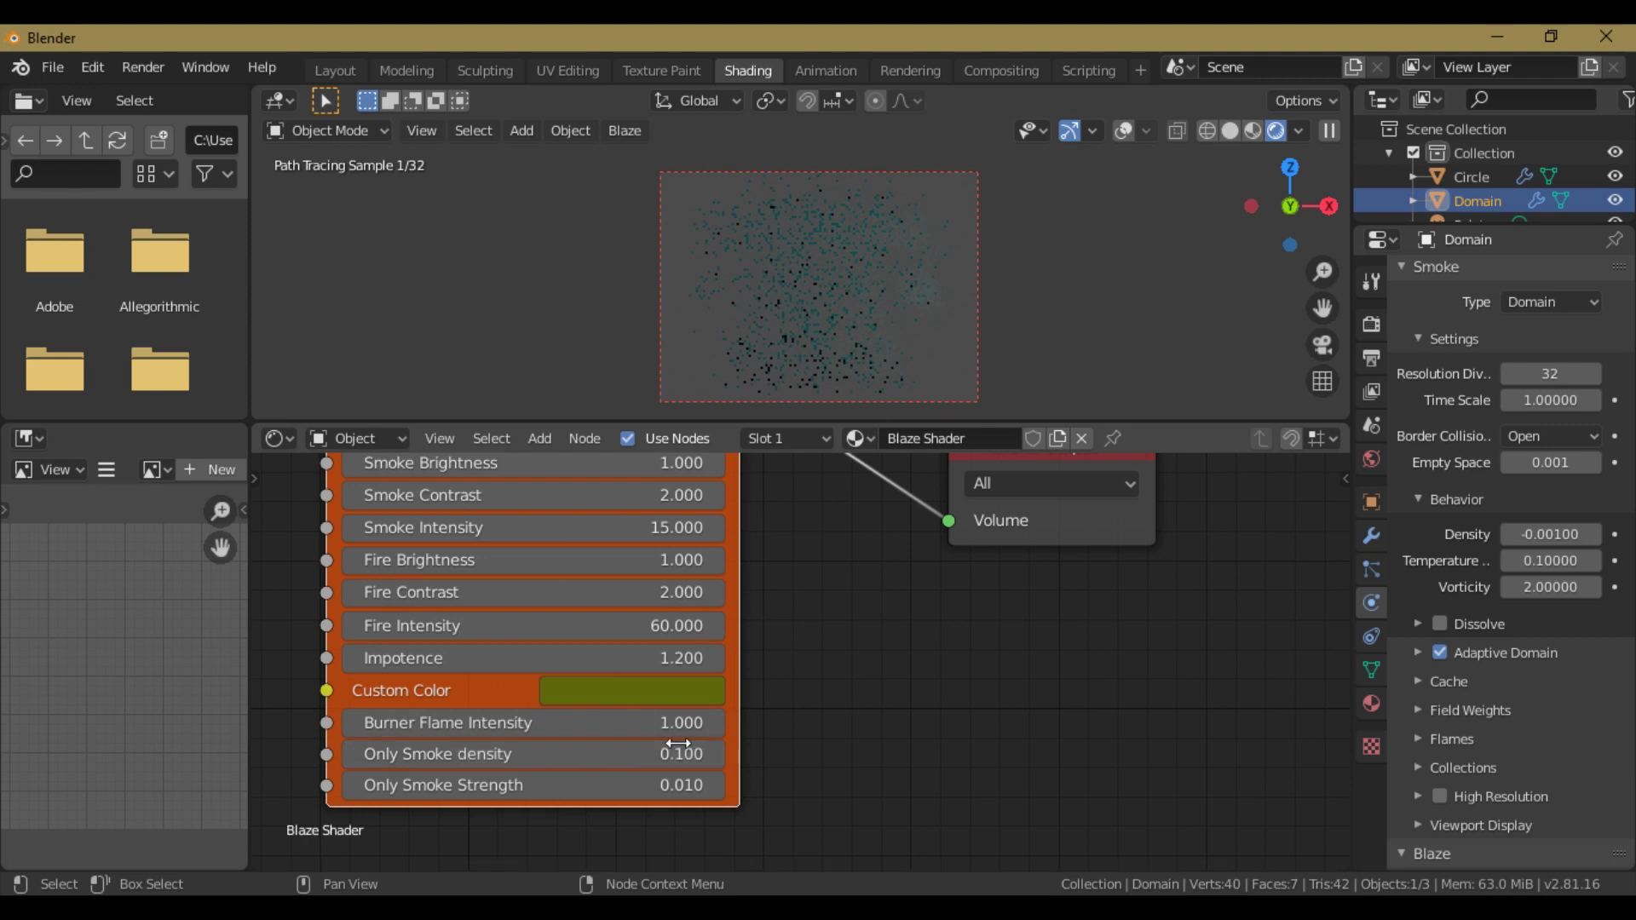
pyautogui.click(674, 754)
pyautogui.write('0.2')
pyautogui.press('Return')
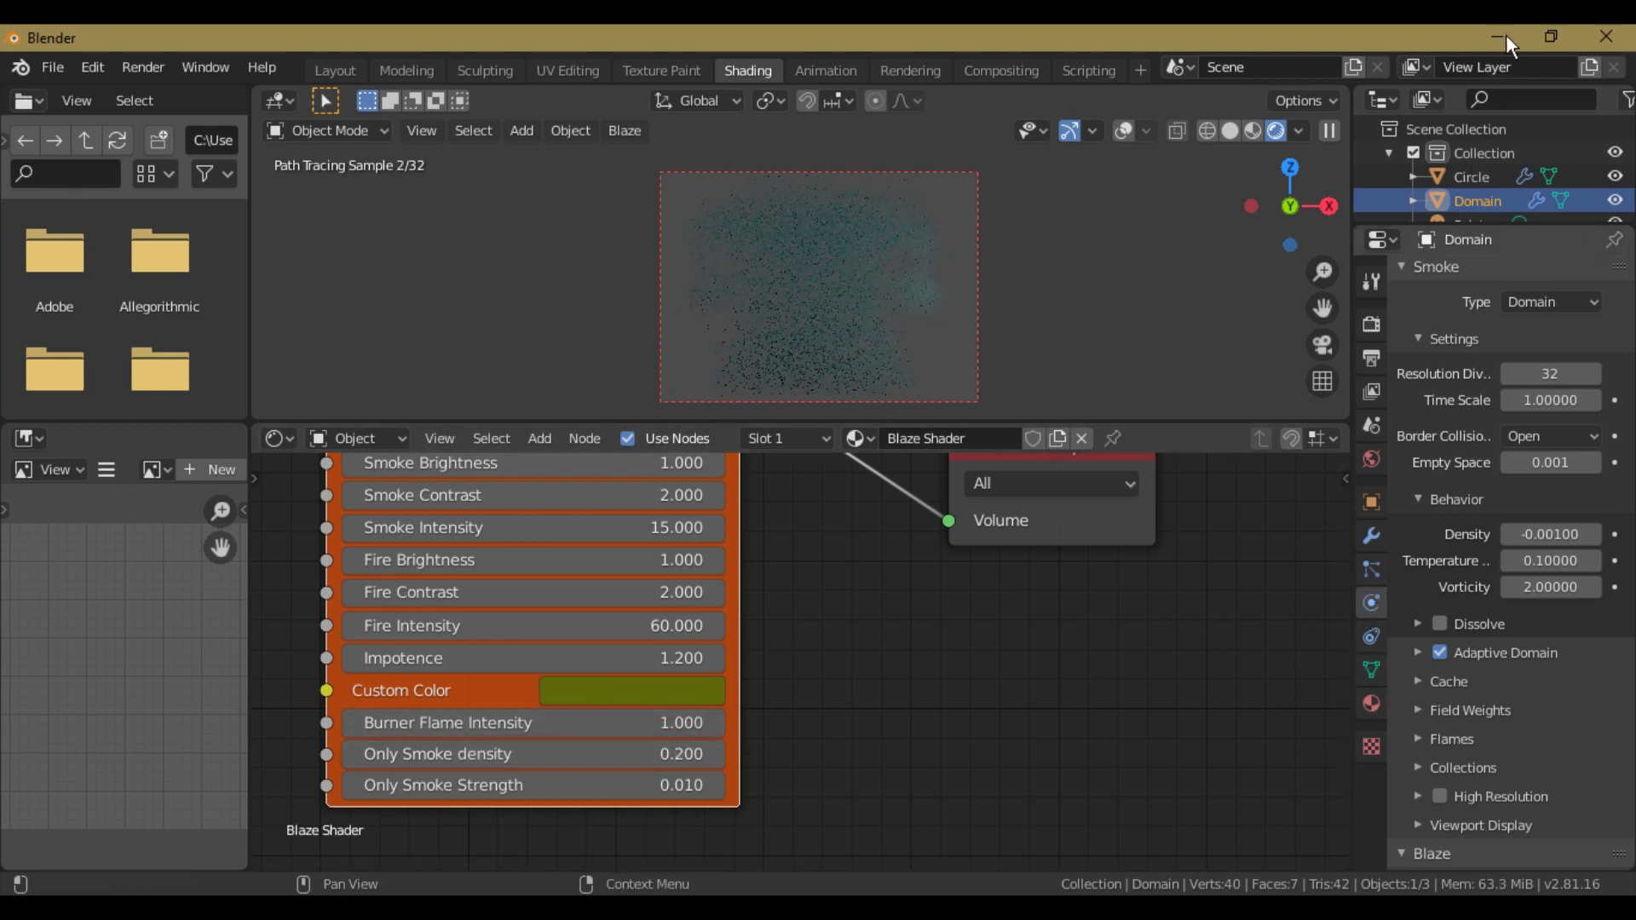
# Step: Change the Circle's Smoke Color to orange and refresh the rendered preview
pyautogui.click(1470, 175)
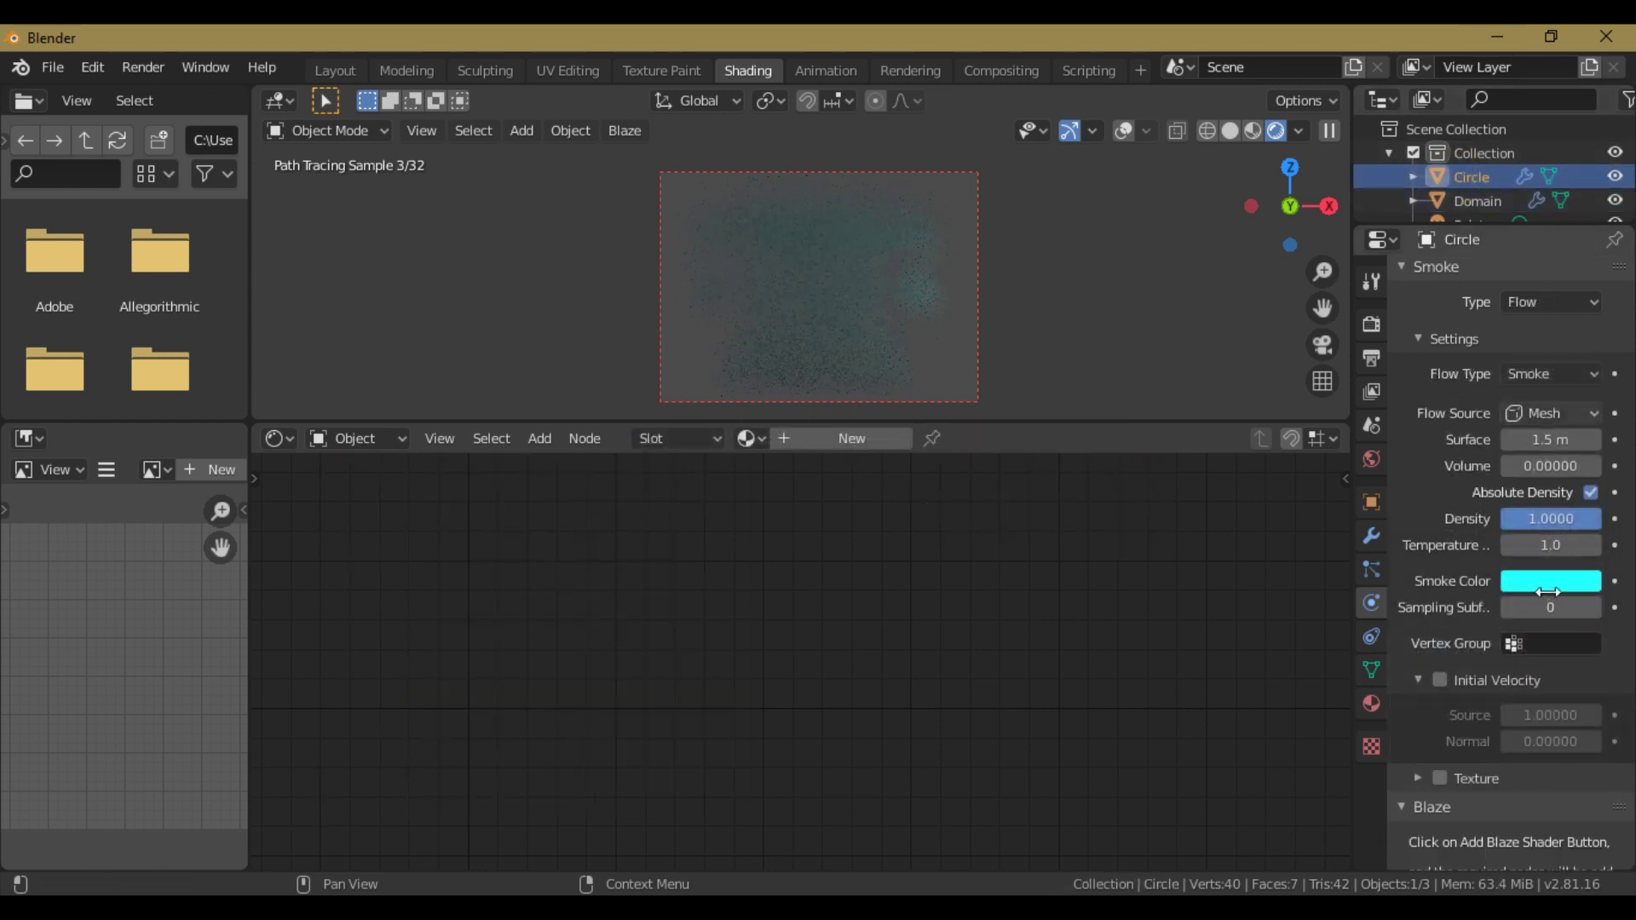
pyautogui.click(1551, 578)
pyautogui.moveTo(1458, 394); pyautogui.dragTo(1441, 430)
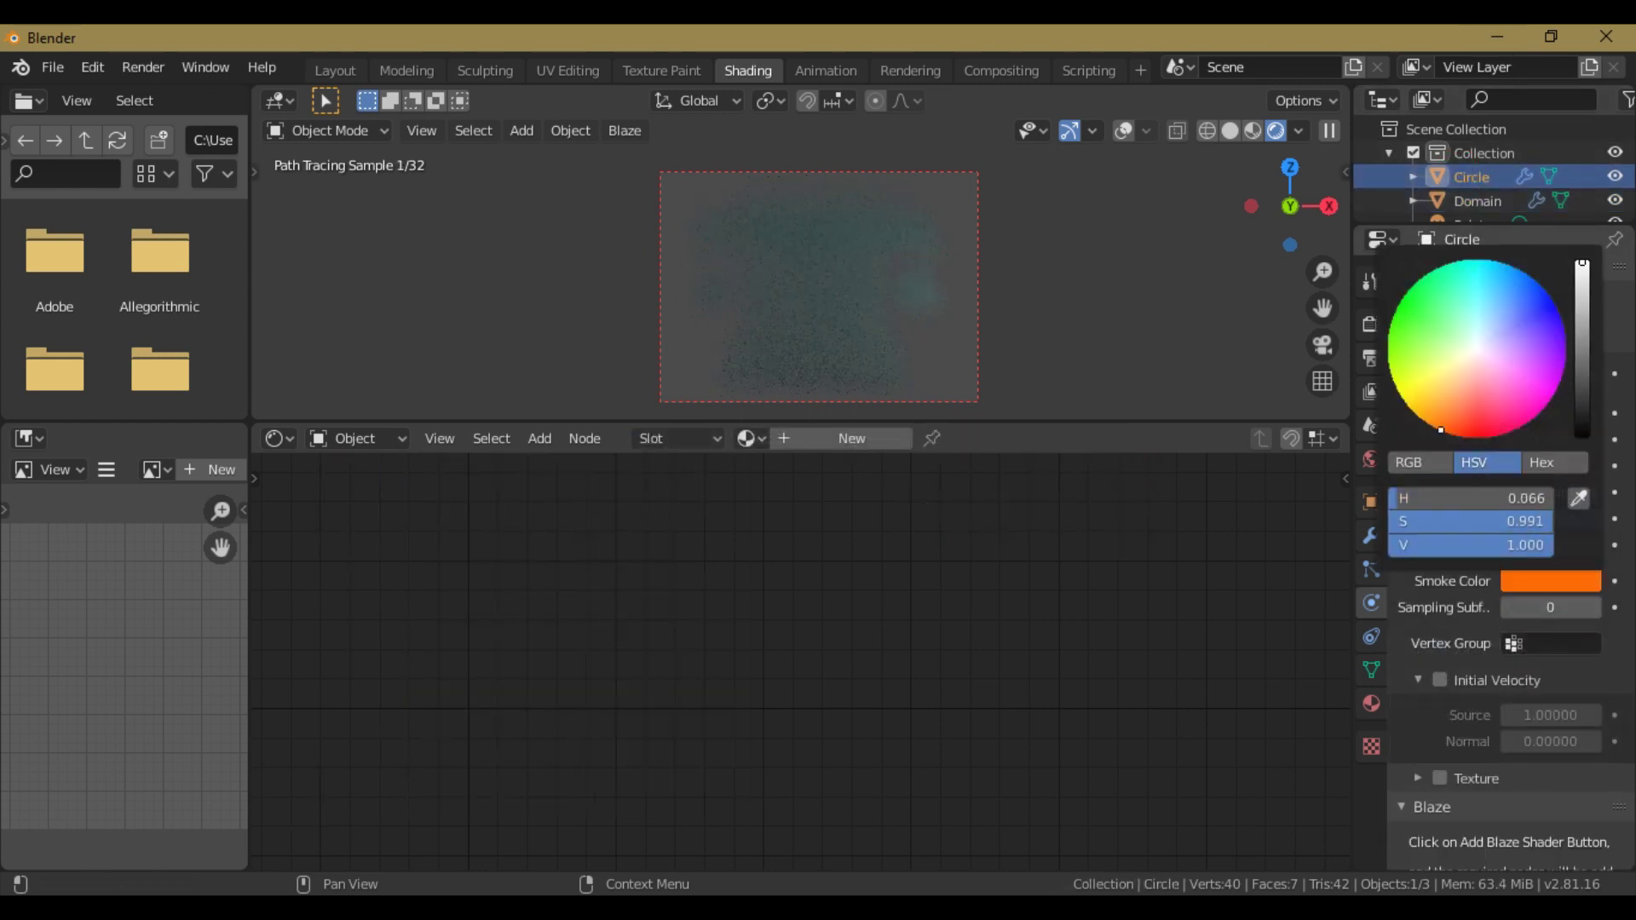
pyautogui.press('z')
pyautogui.press('6')
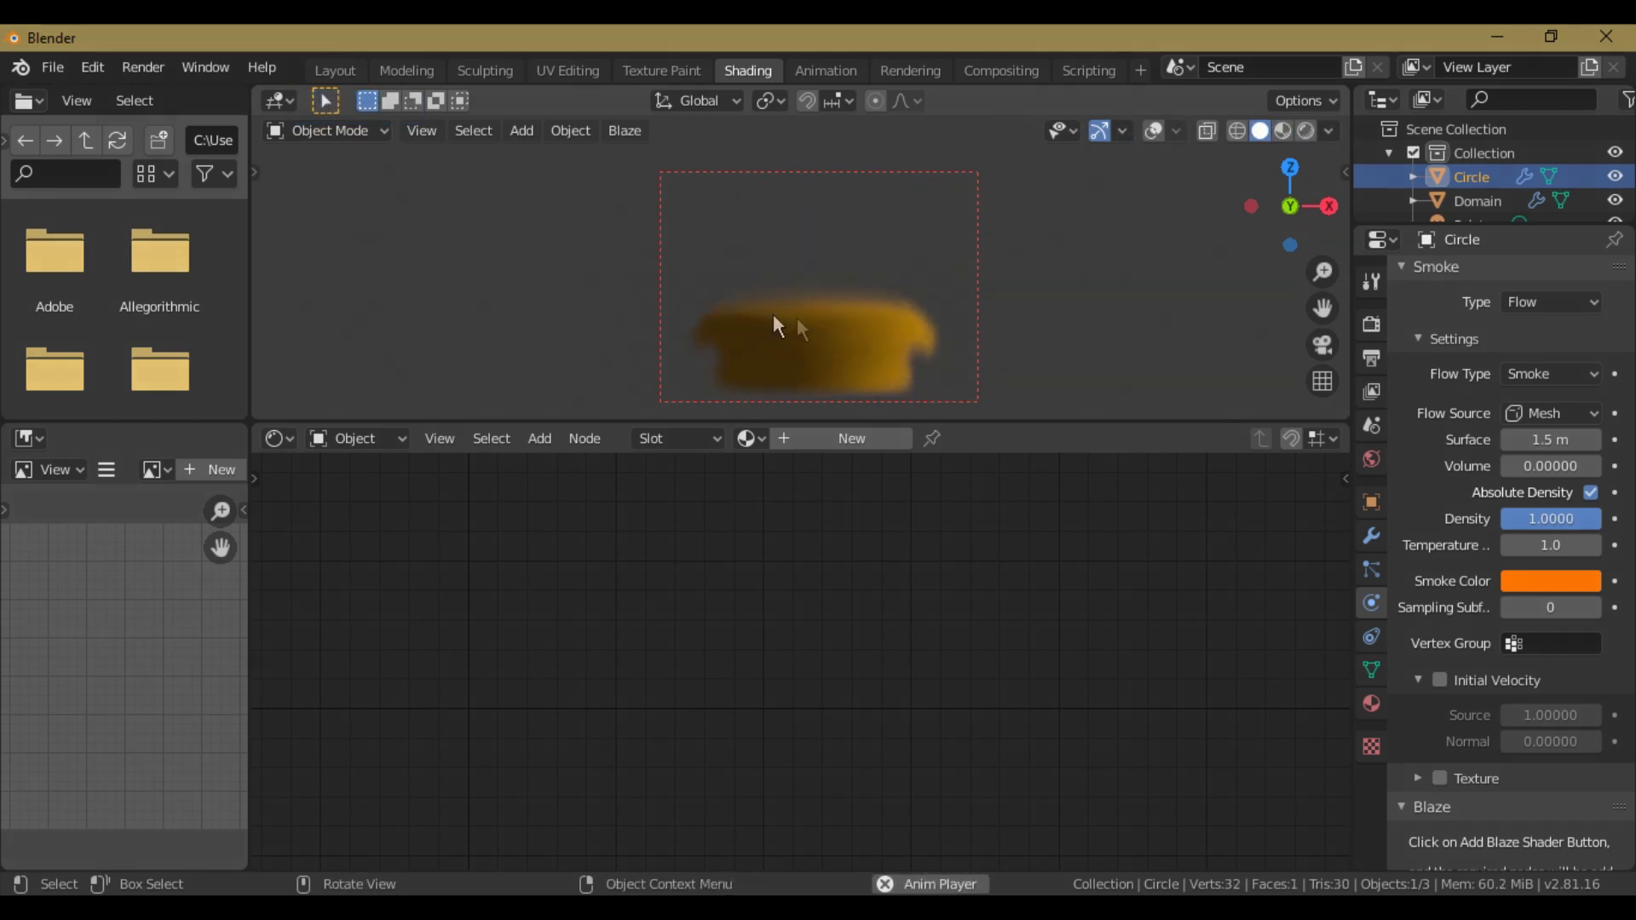
pyautogui.press('z')
pyautogui.press('8')
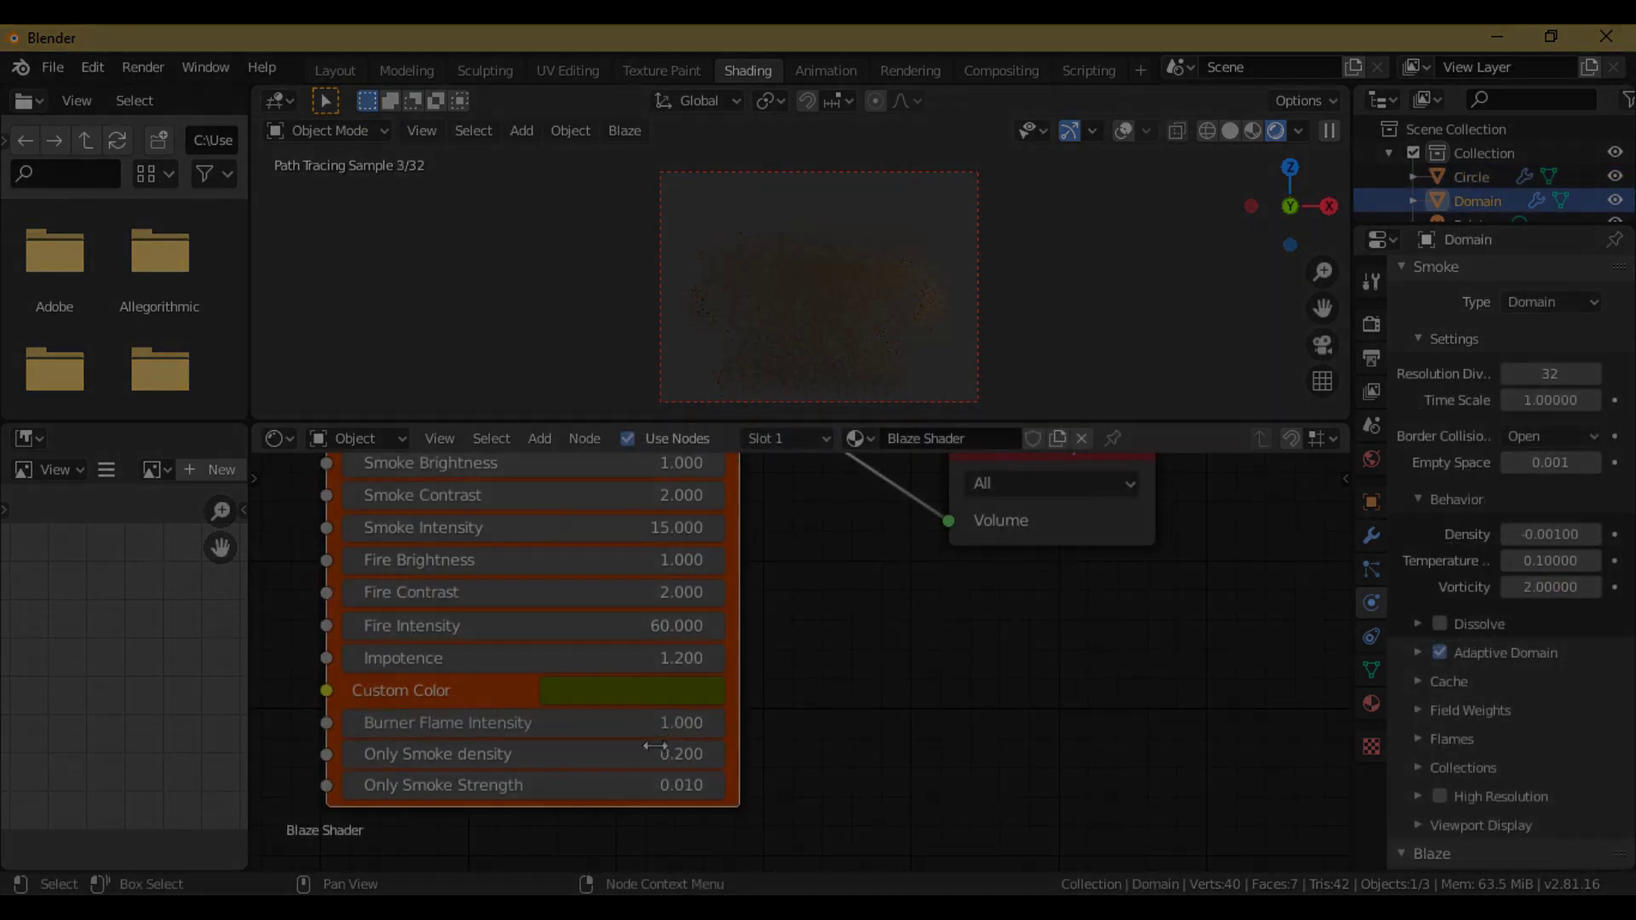
# Step: Set the Domain's Only Smoke density to 0.5
pyautogui.click(653, 750)
pyautogui.write('0')
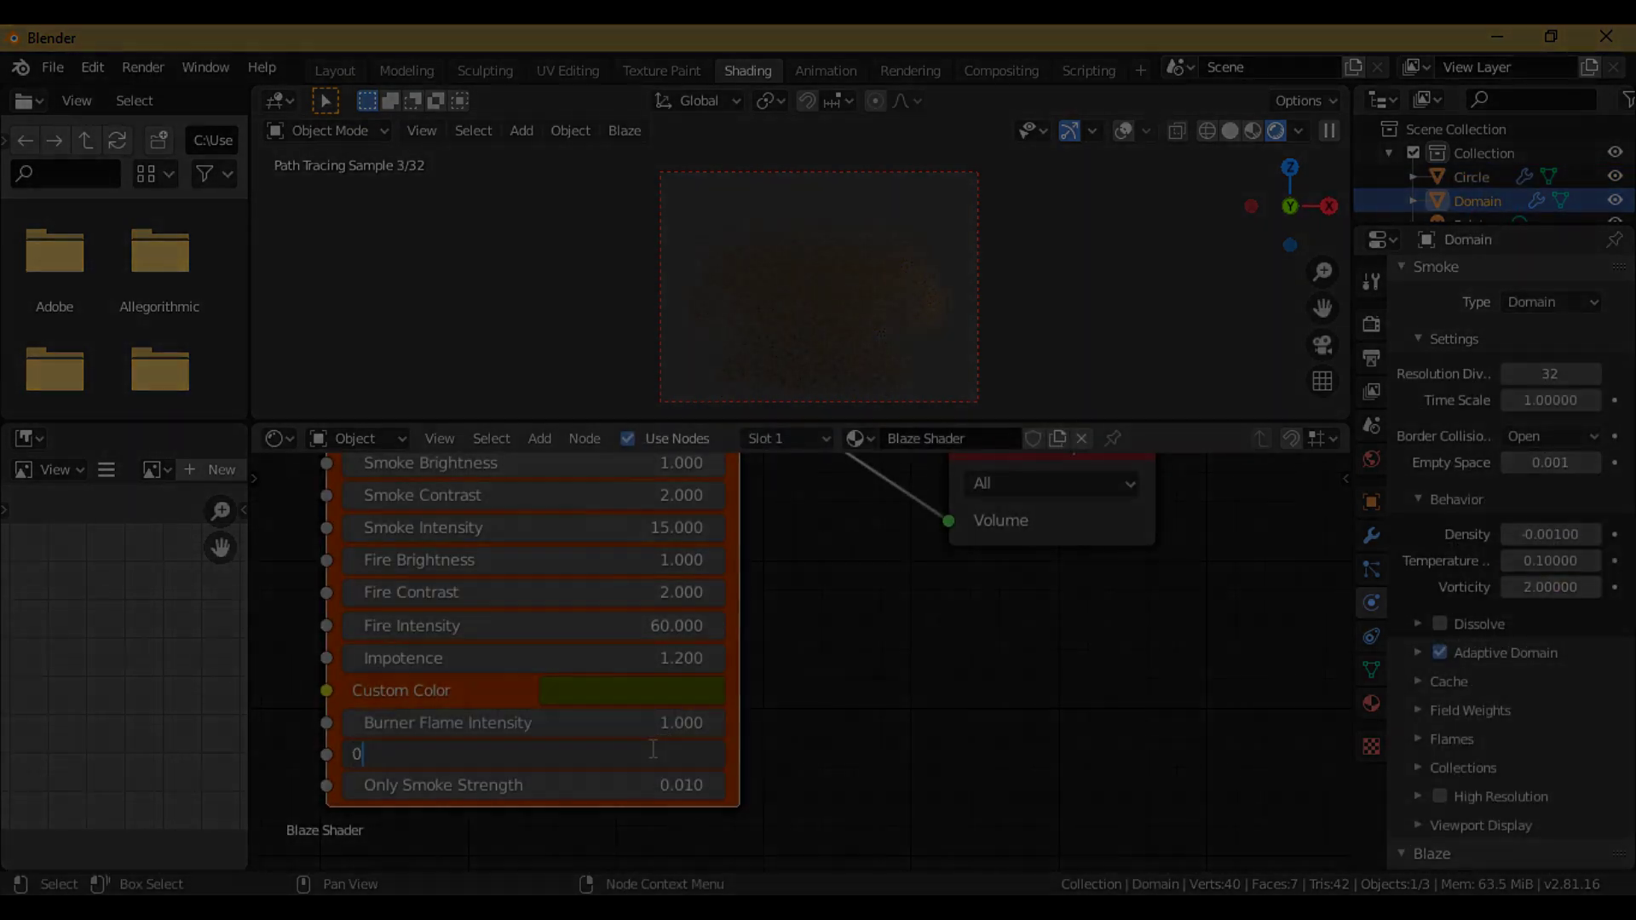
pyautogui.write('.5')
pyautogui.press('Return')
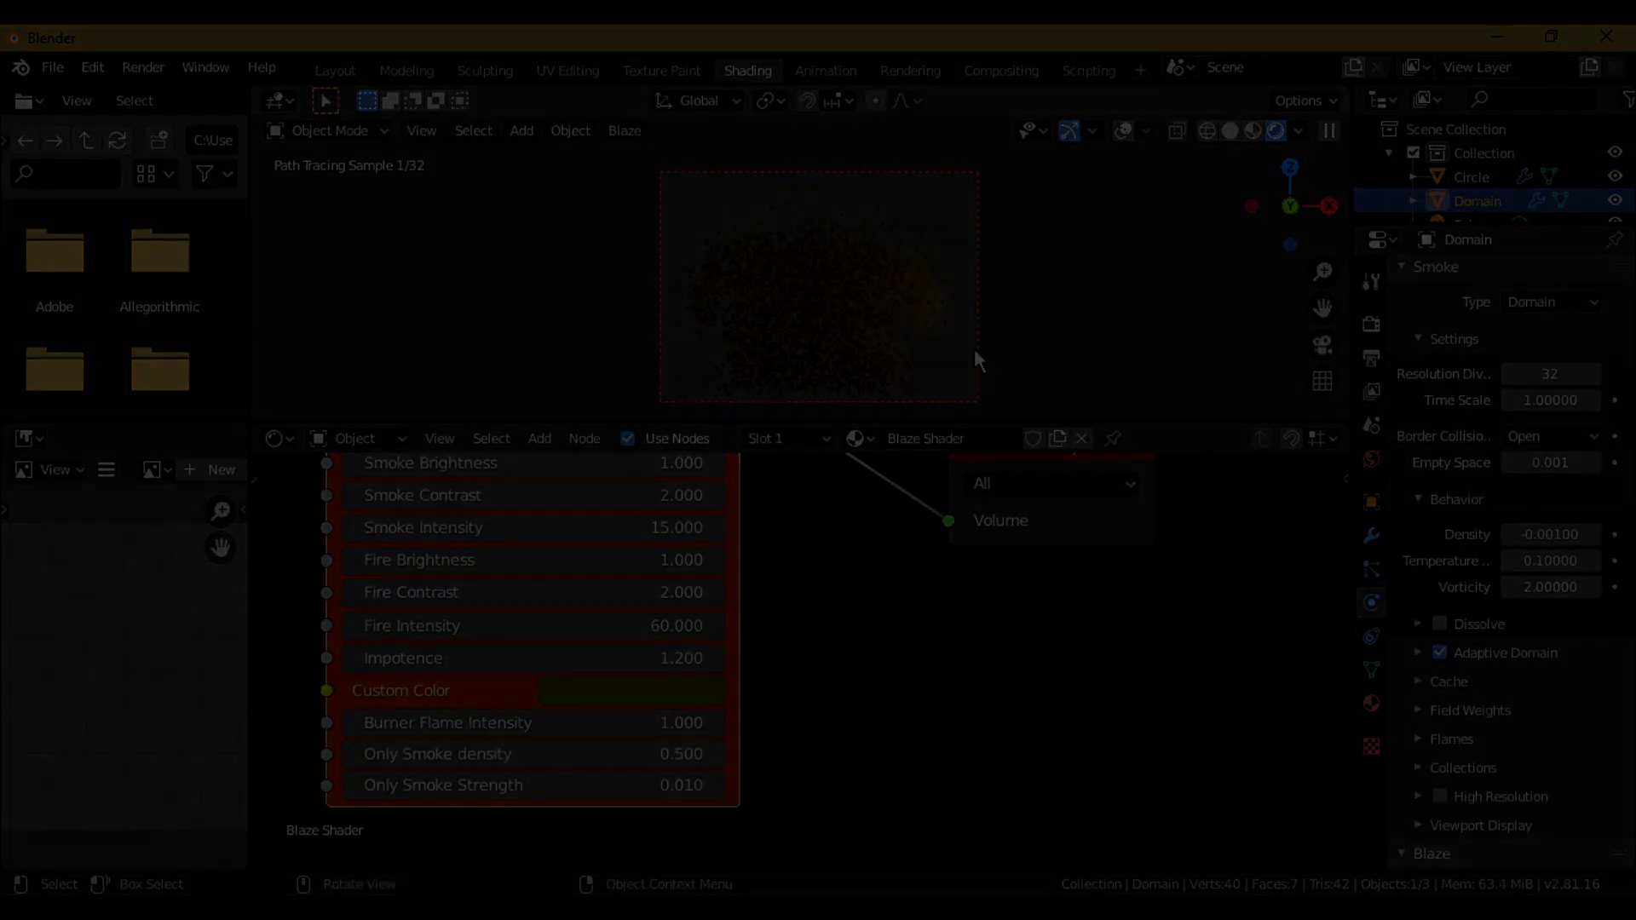